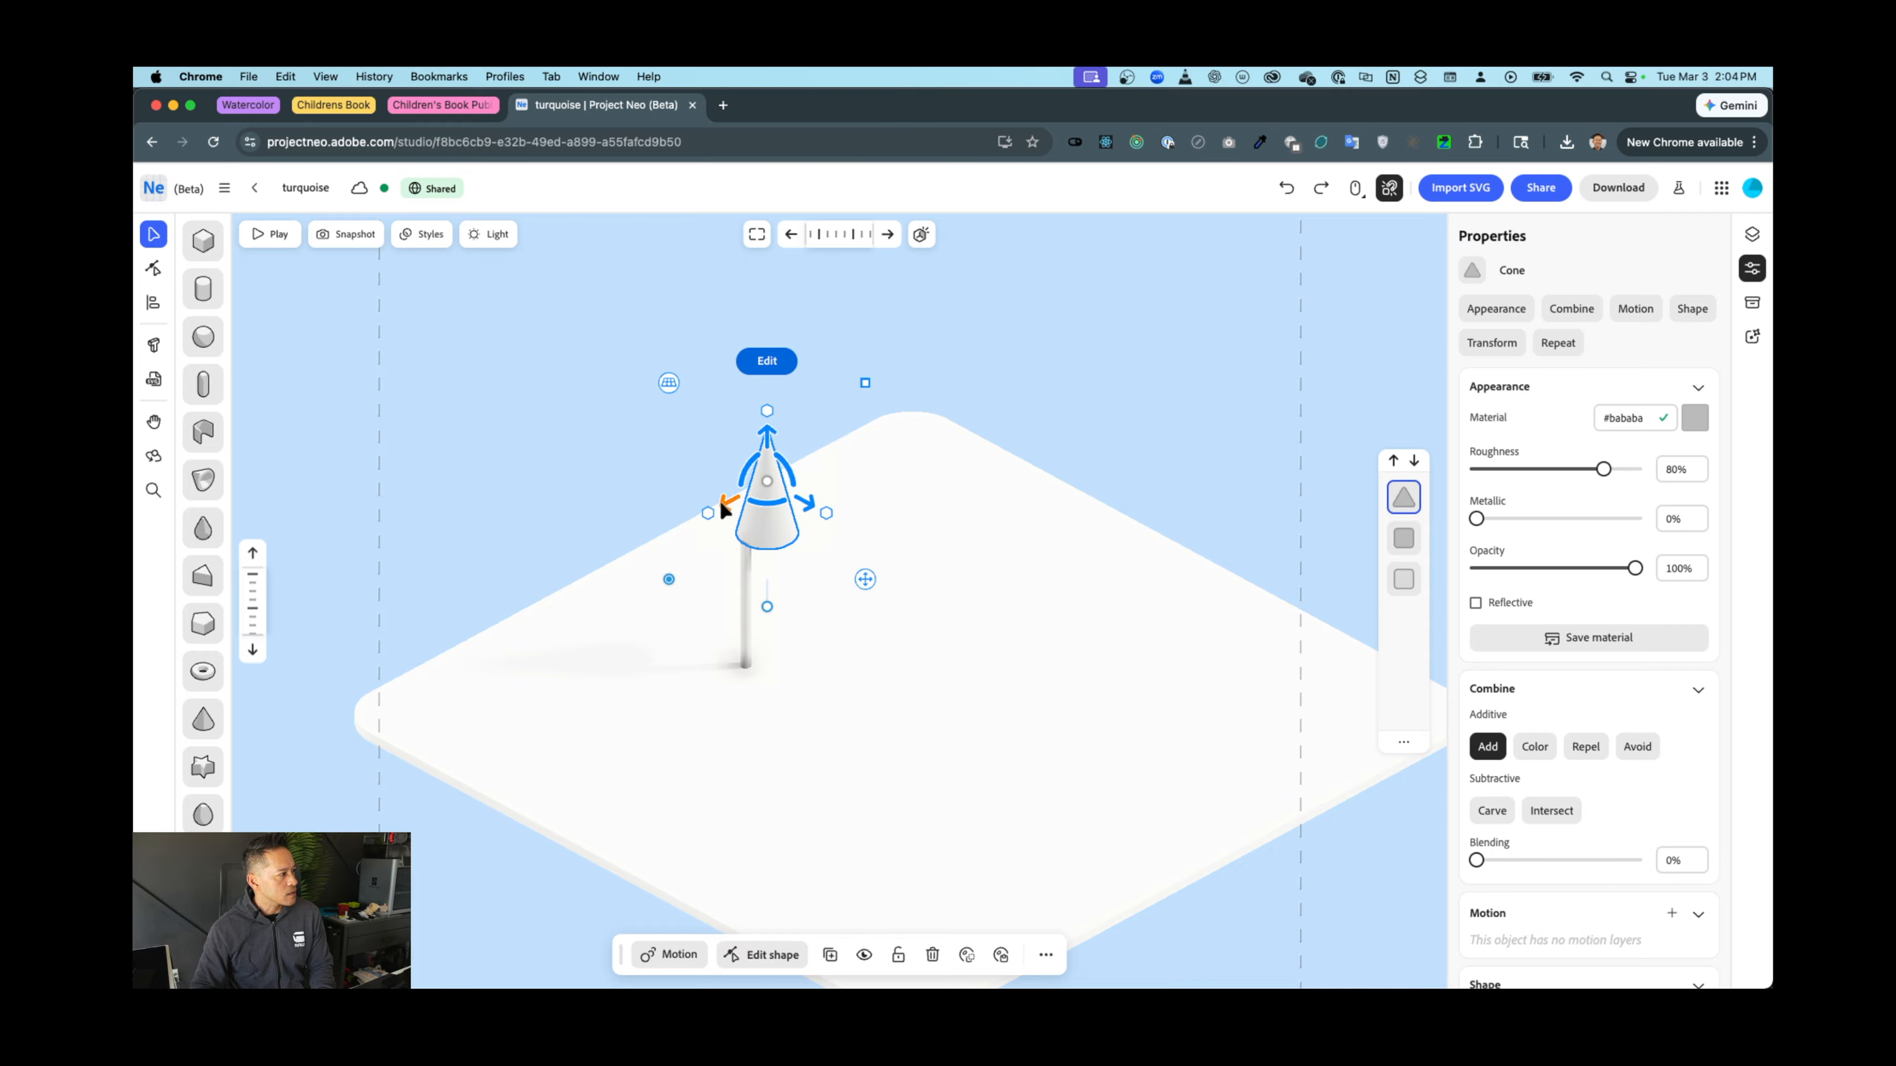
Nudge the cone slightly down and to the left so it sits on the stem
left_click_drag(719, 500, 700, 513)
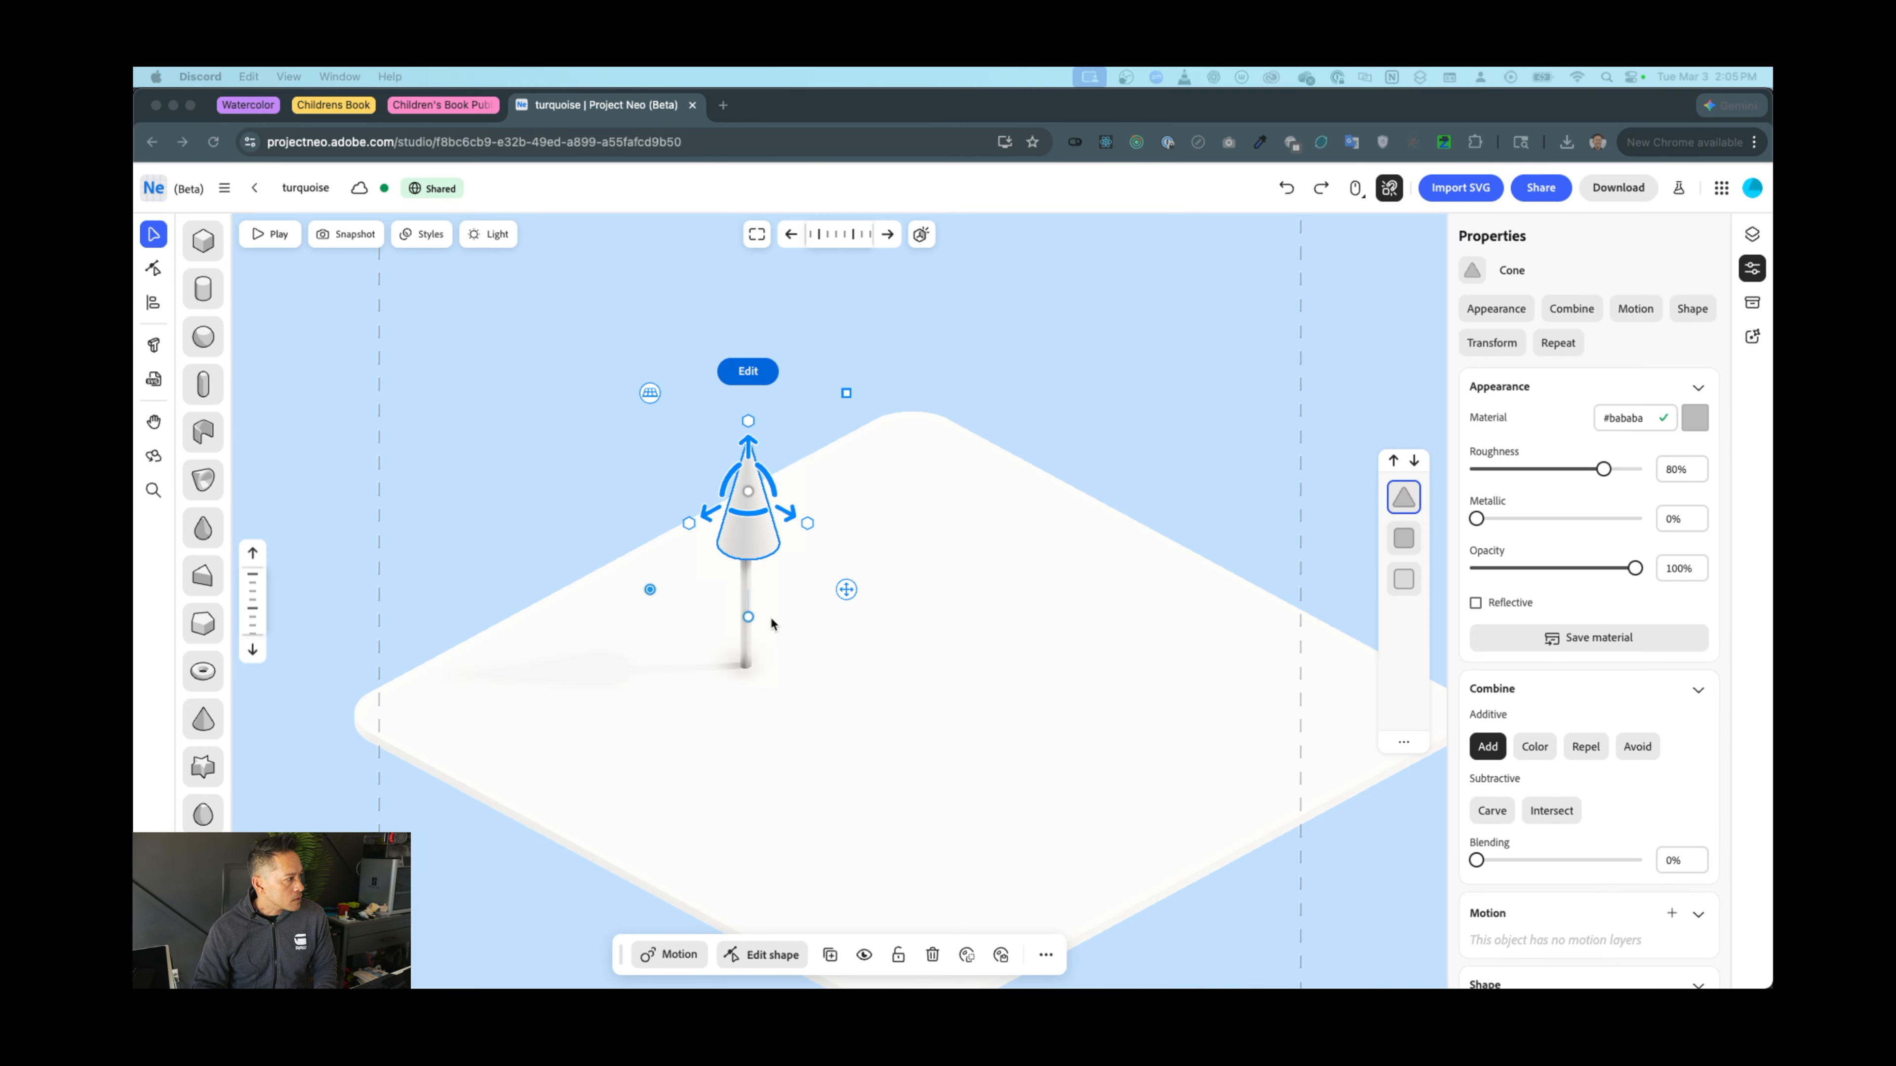
Scale the cone up into a large tree crown over the thin stem
left_click(571, 476)
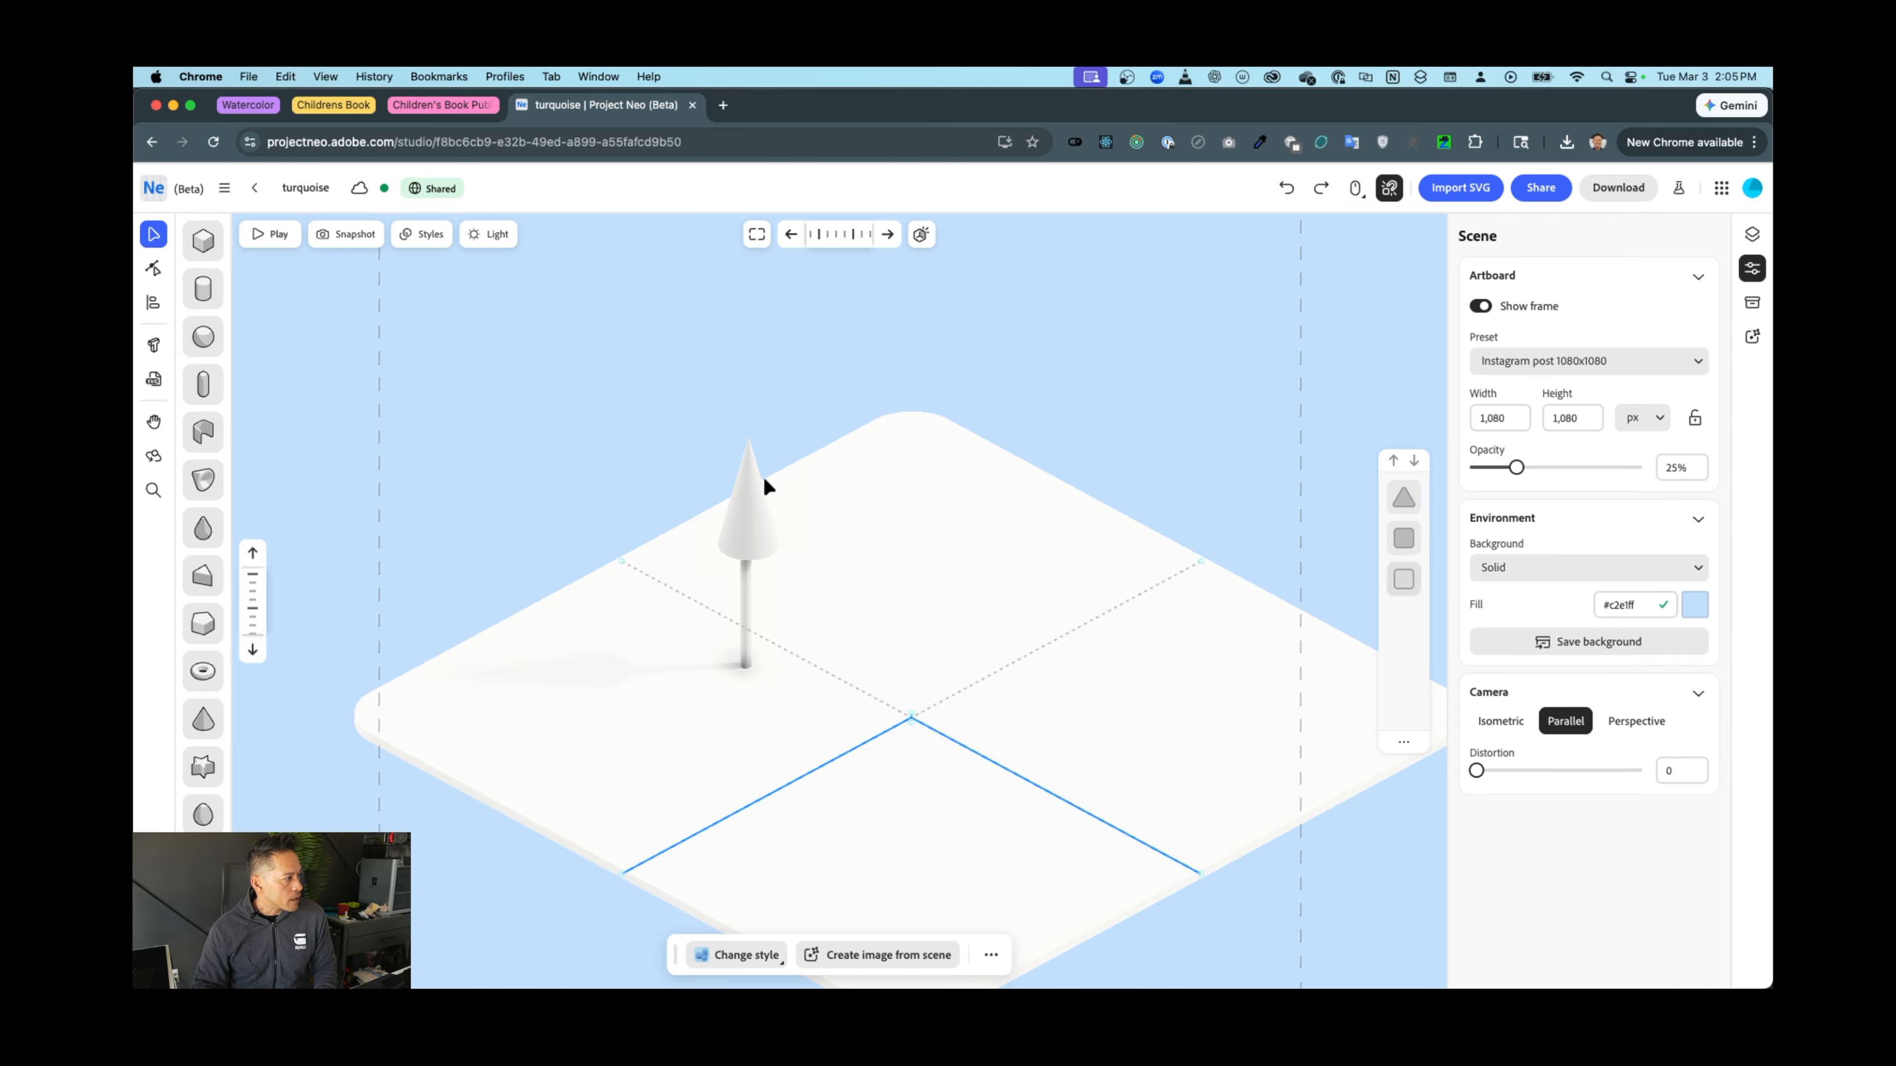
left_click(742, 512)
left_click_drag(846, 393, 918, 353)
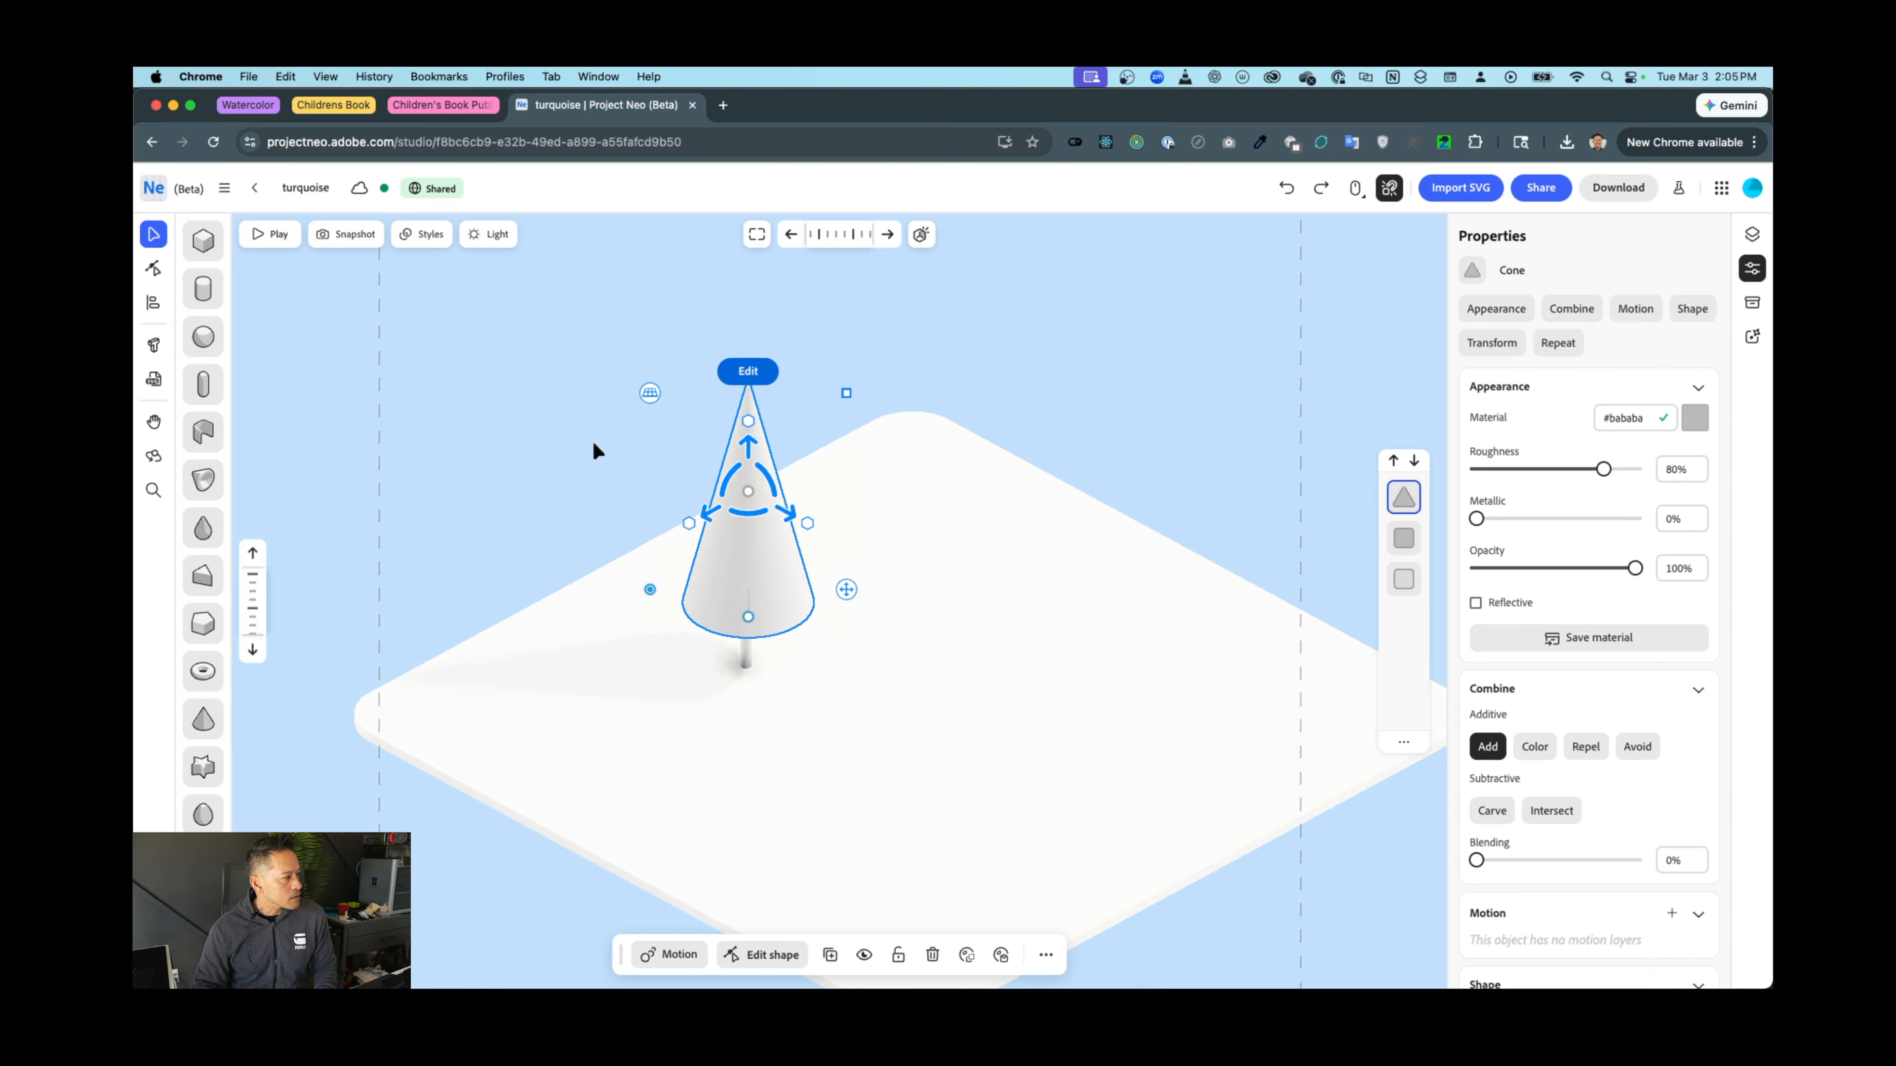
Select the stem and the cone together
left_click(507, 450)
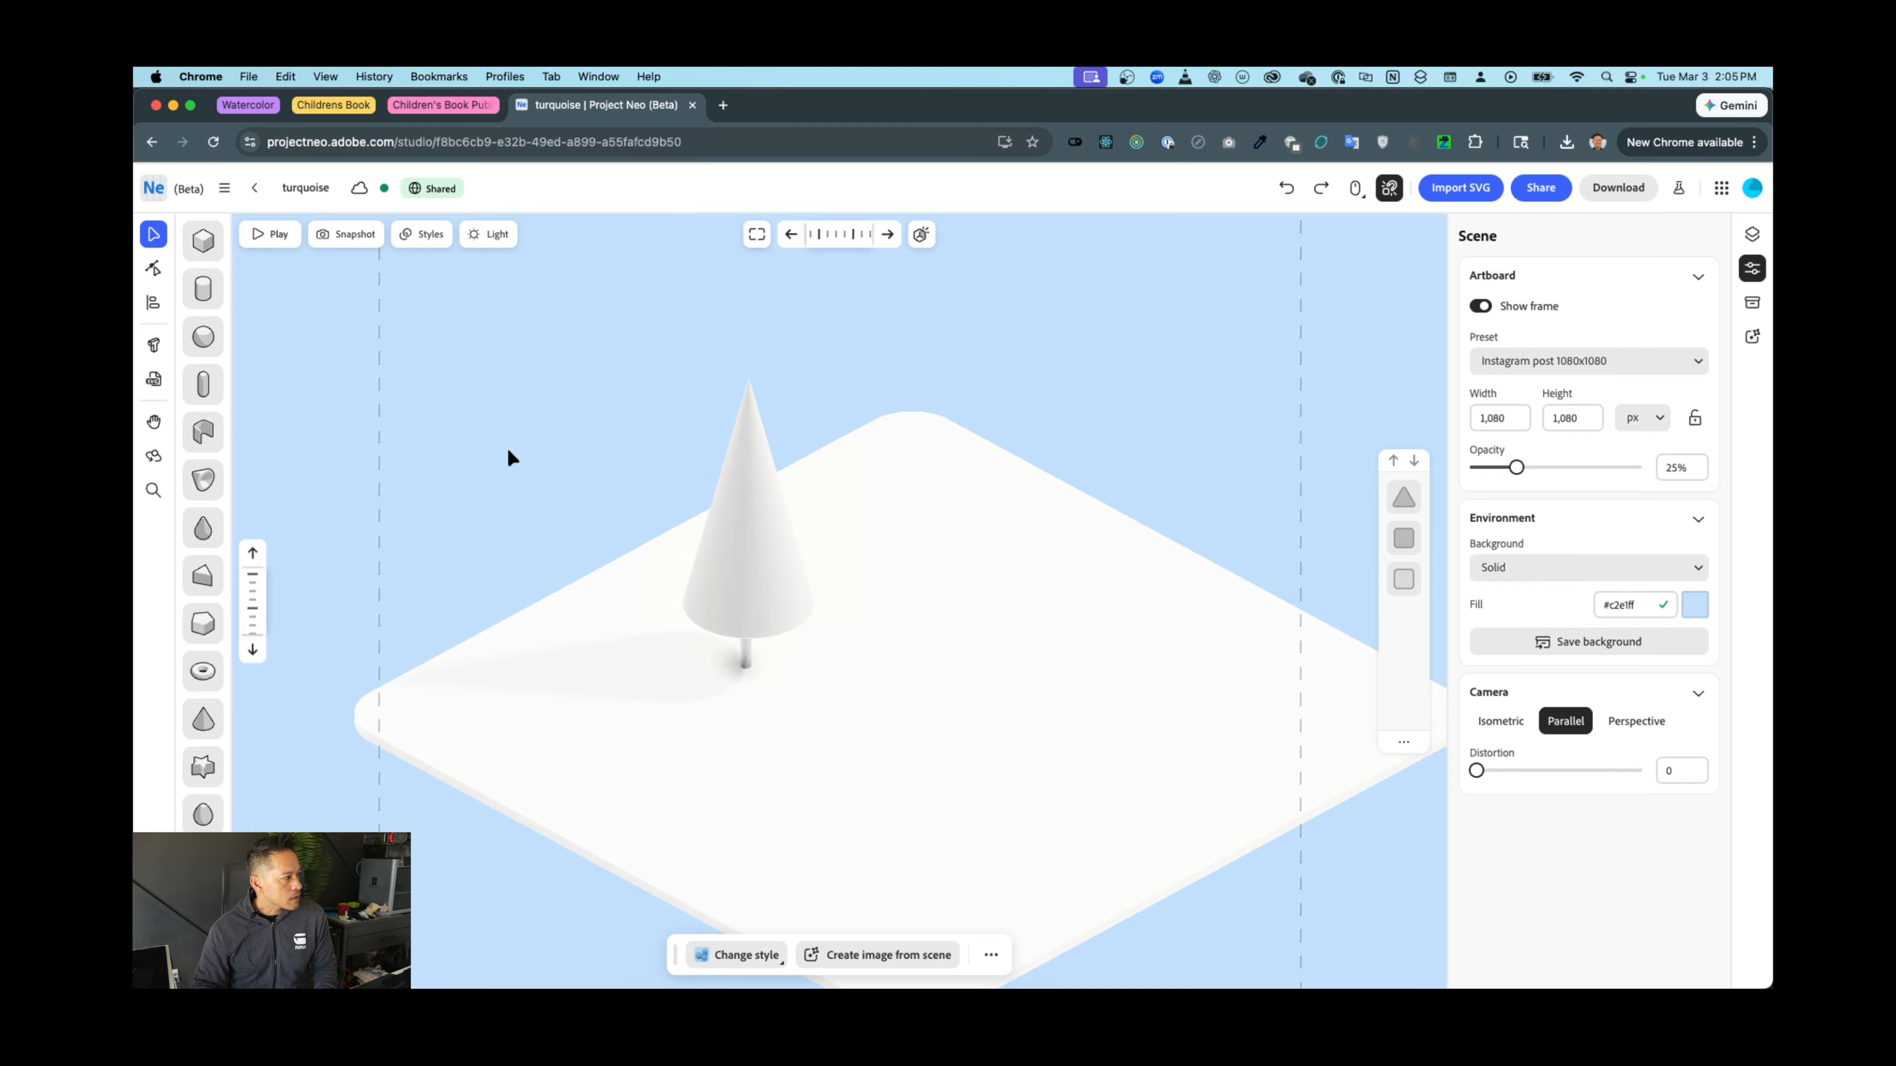
left_click(743, 661)
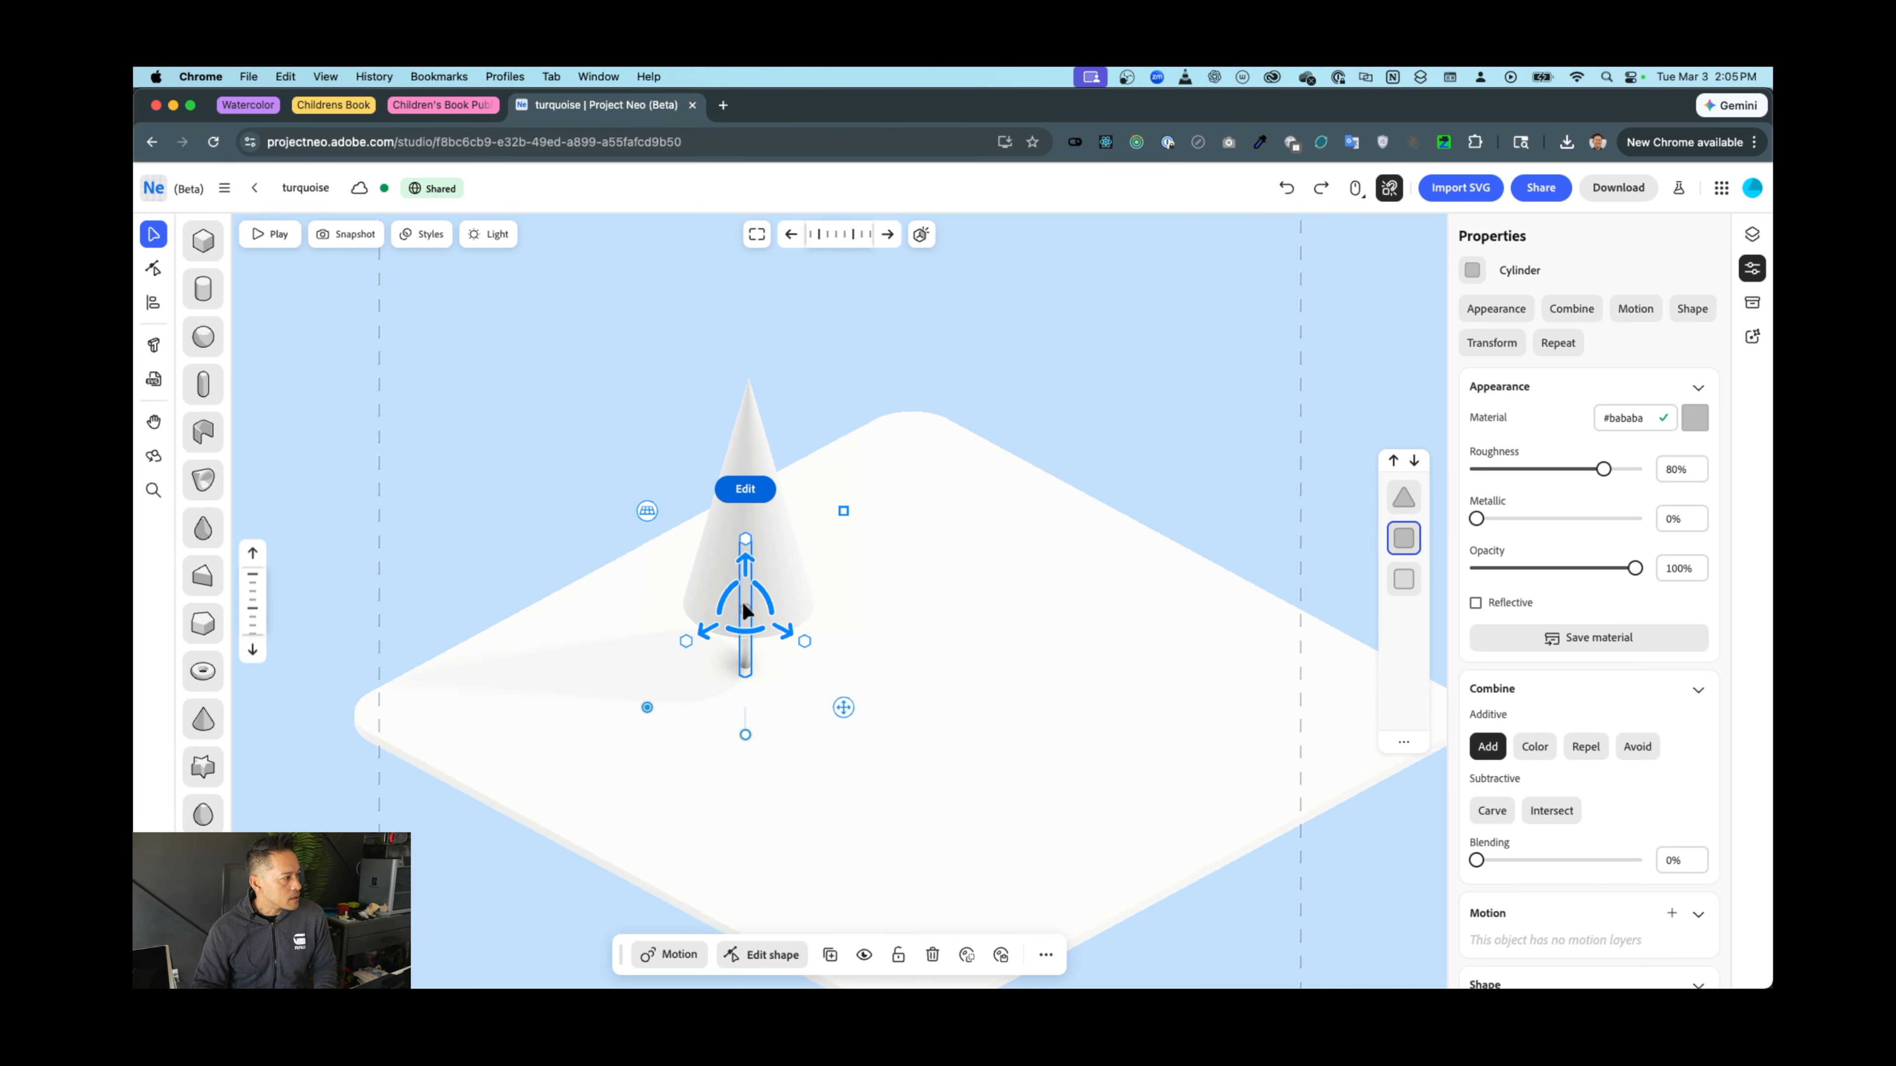
left_click(752, 447, "shift")
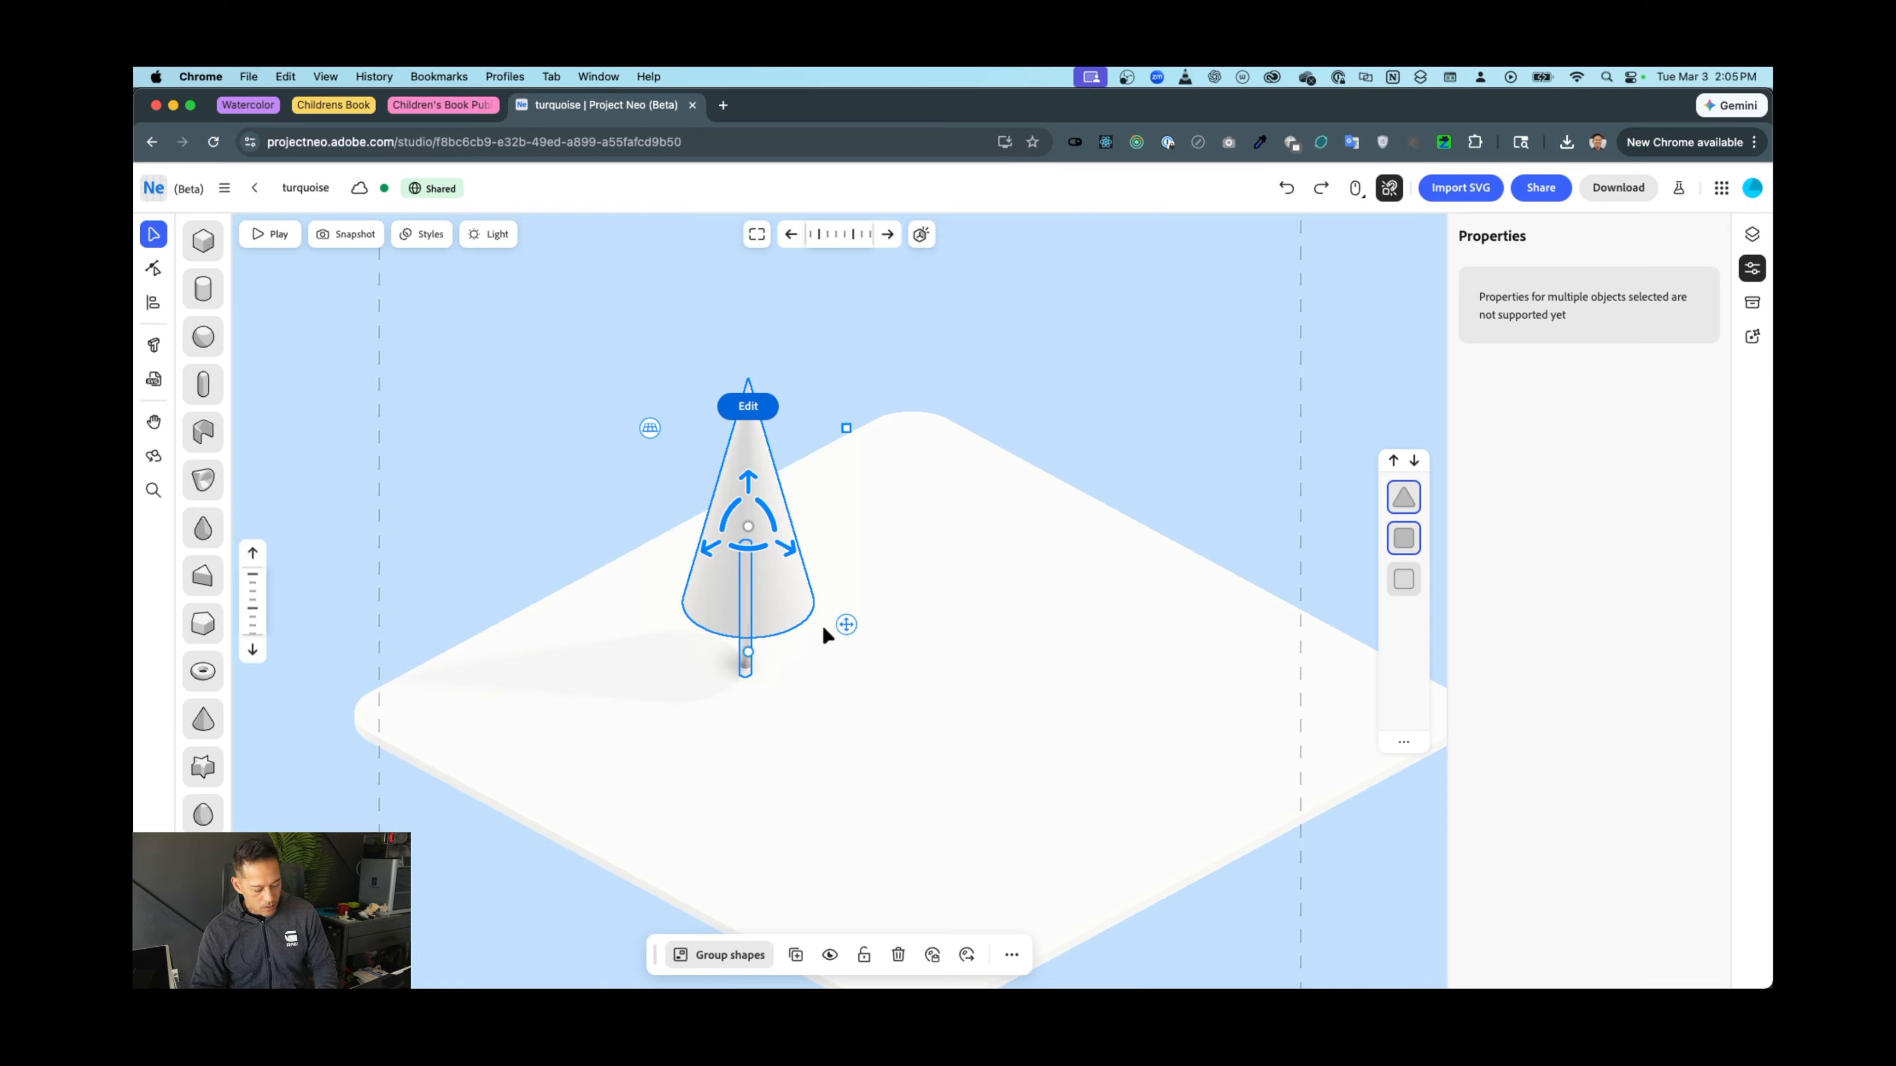
Group the stem and cone into one tree and place a copy up and to the right
key("super+g")
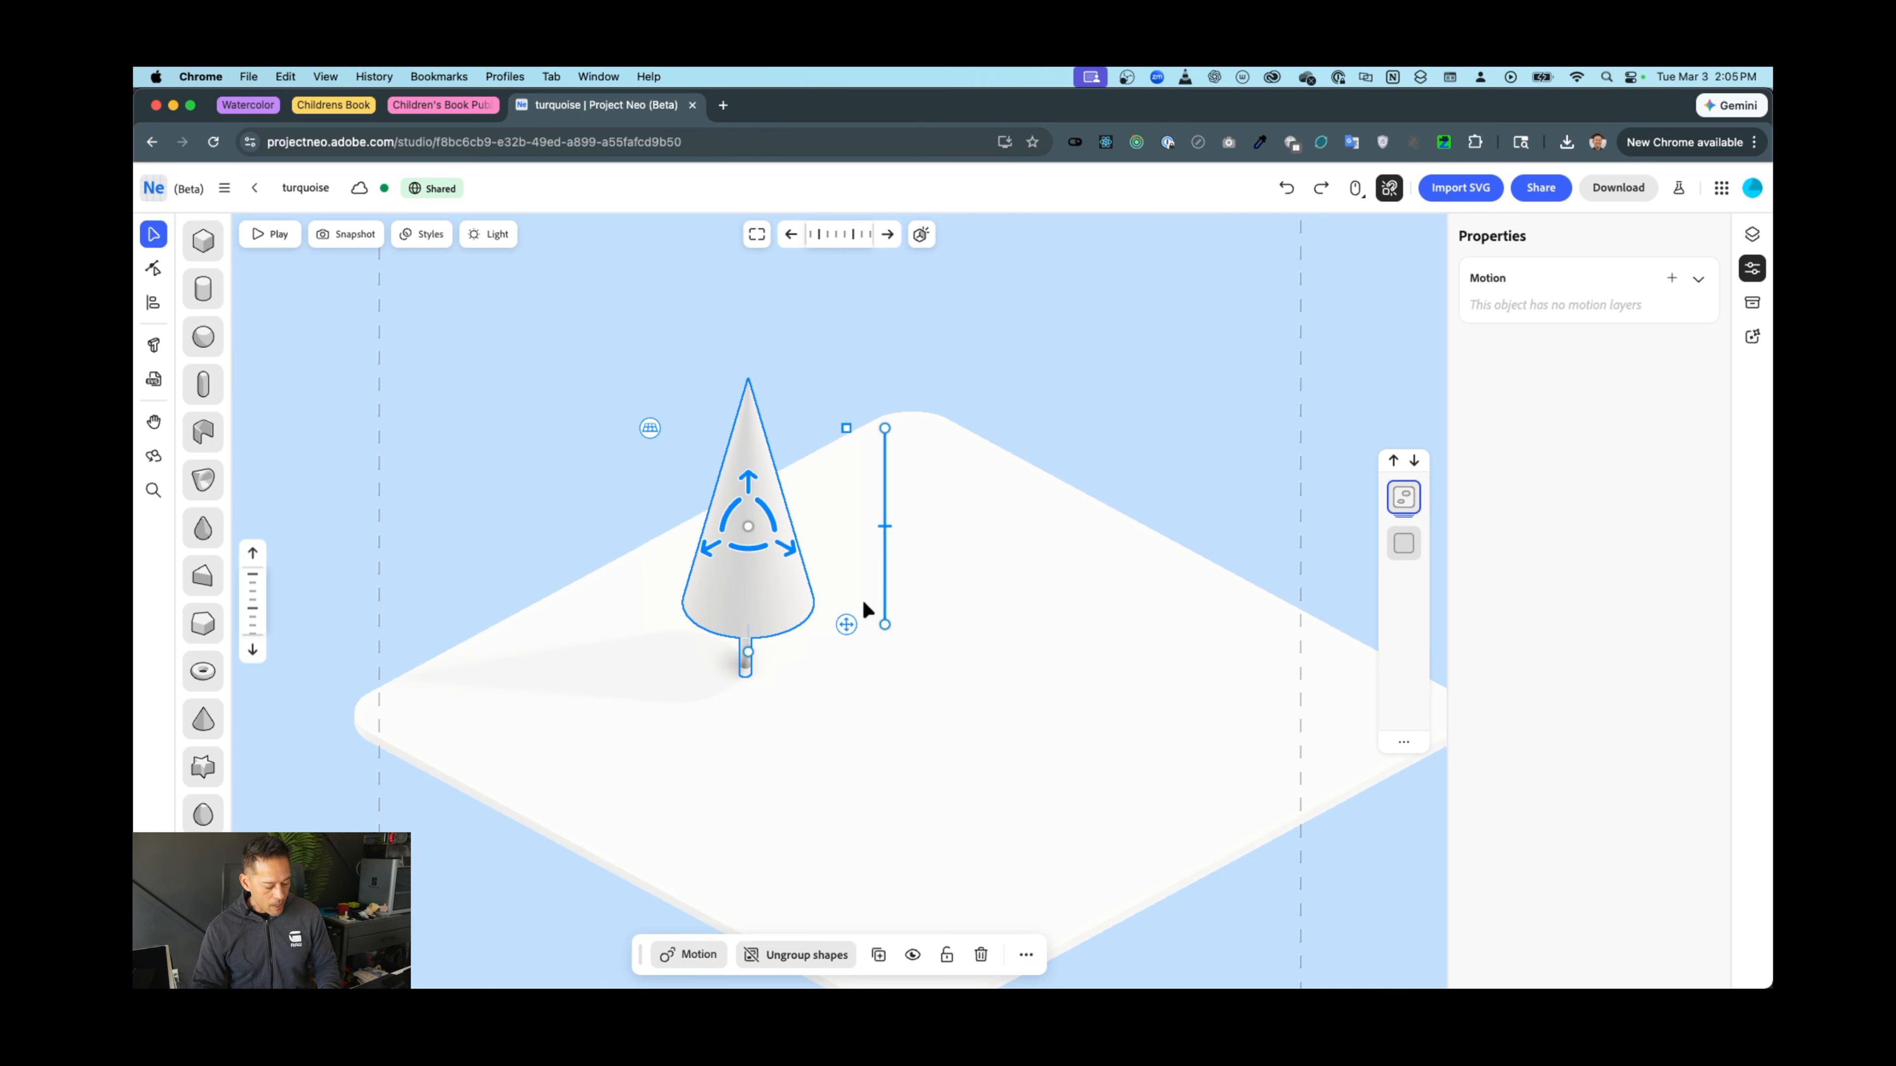
key("super+d")
left_click_drag(713, 553, 877, 485)
Duplicate both trees and move the copies down and right, making four trees
left_click(742, 575, "shift")
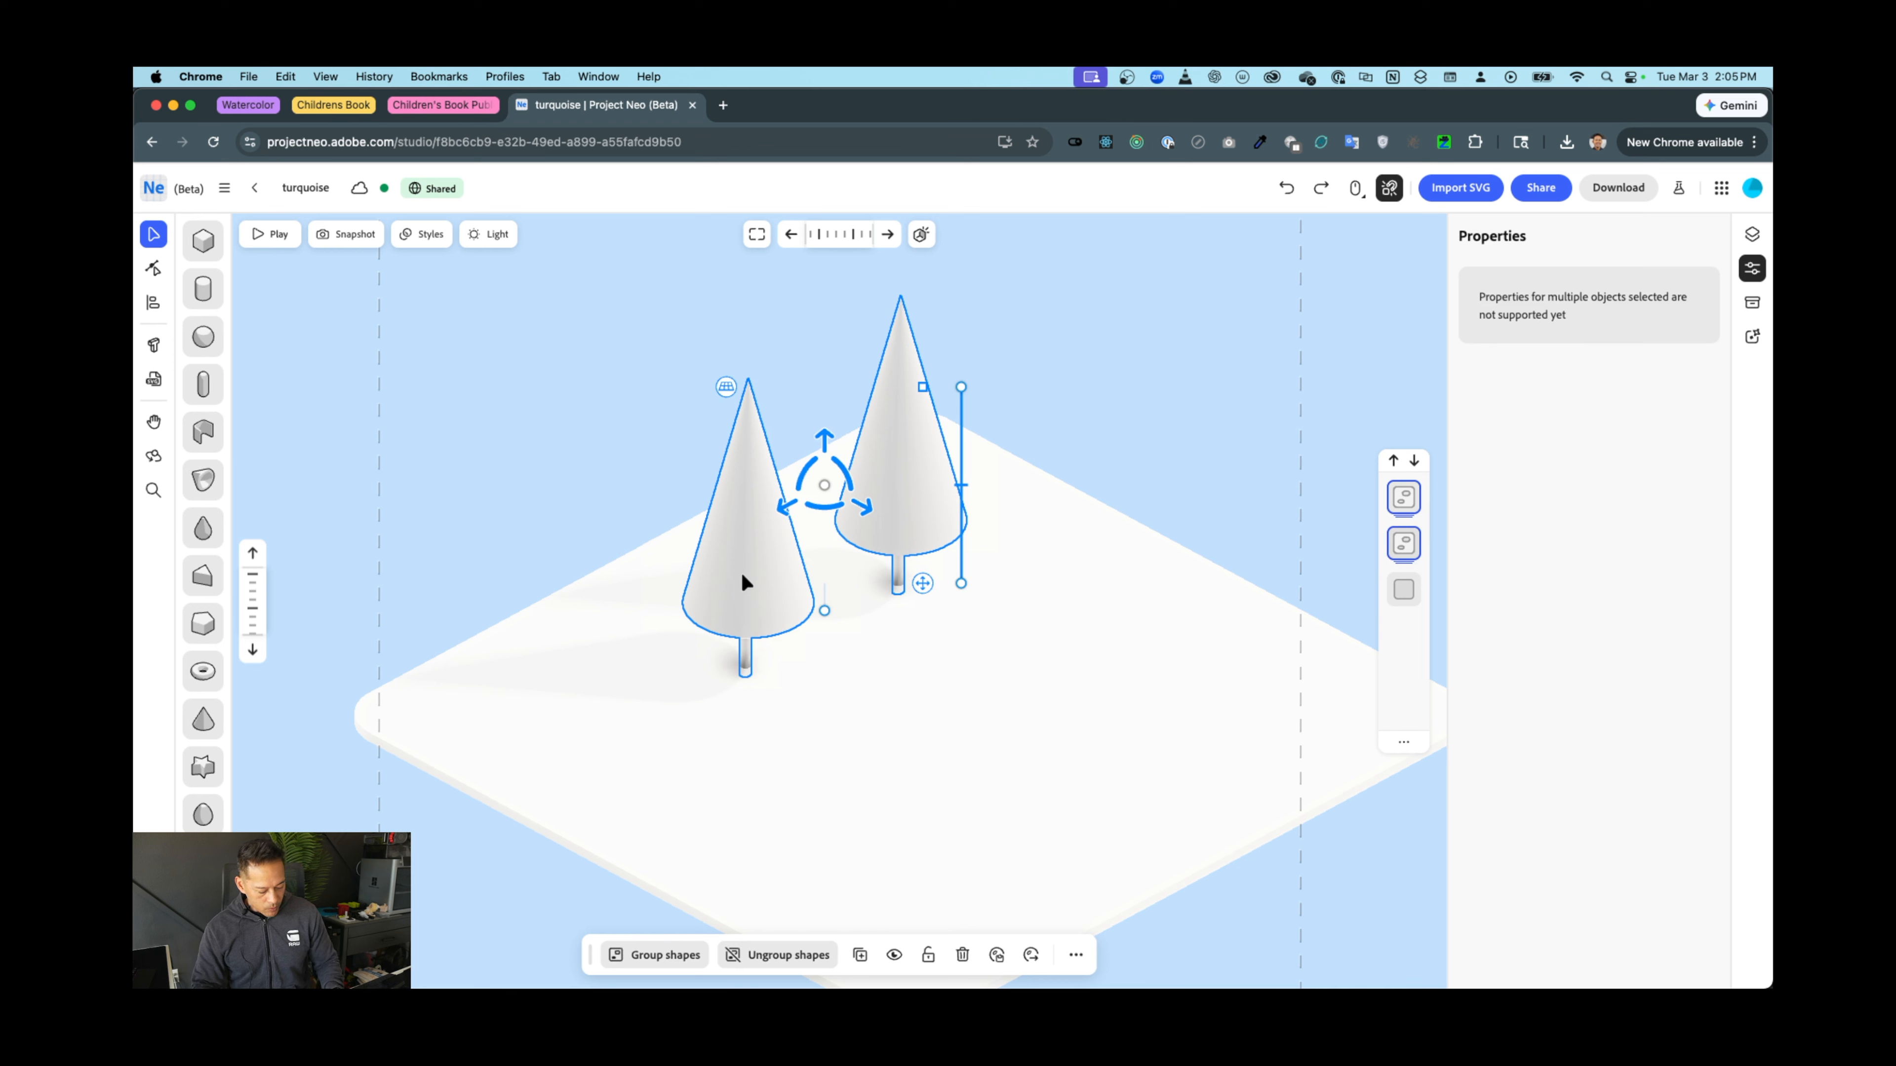
key("super+d")
left_click_drag(862, 526, 1007, 584)
left_click(694, 698)
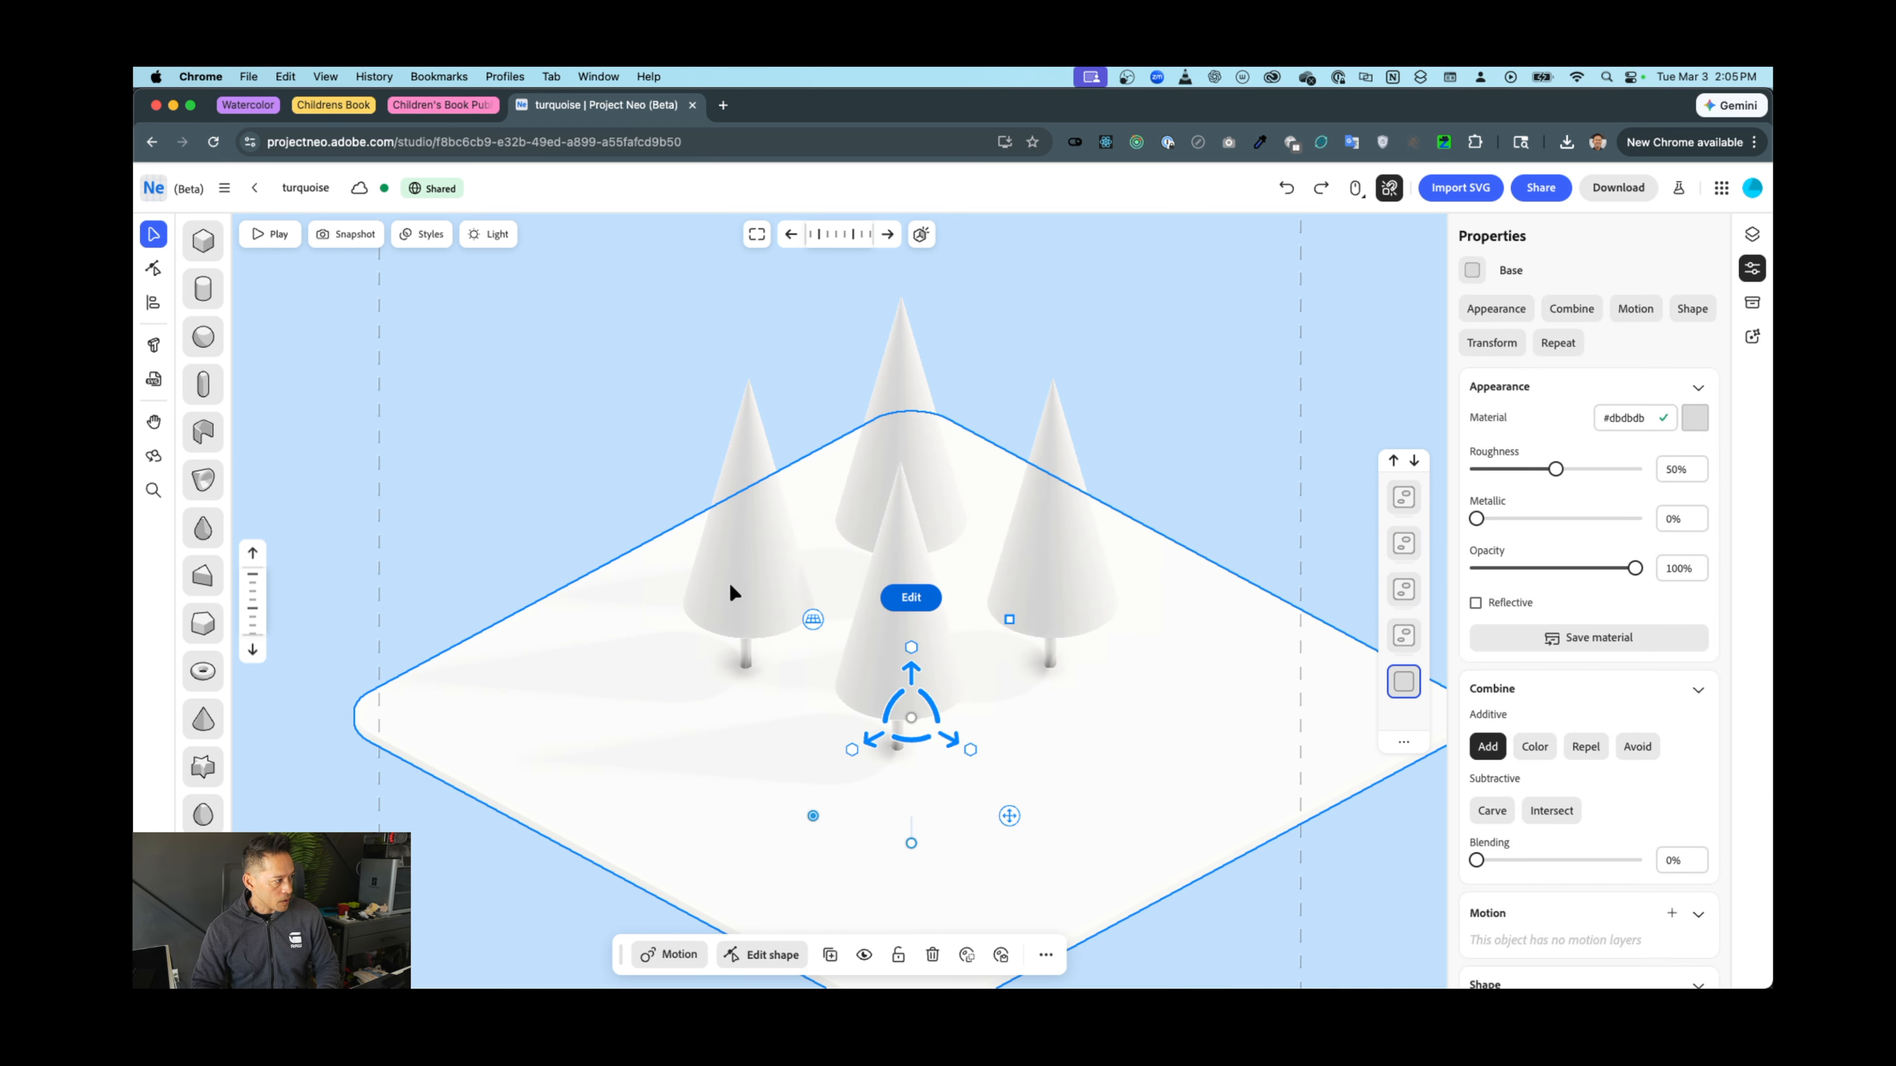
Spread the front, right and back trees across the base
left_click(954, 678)
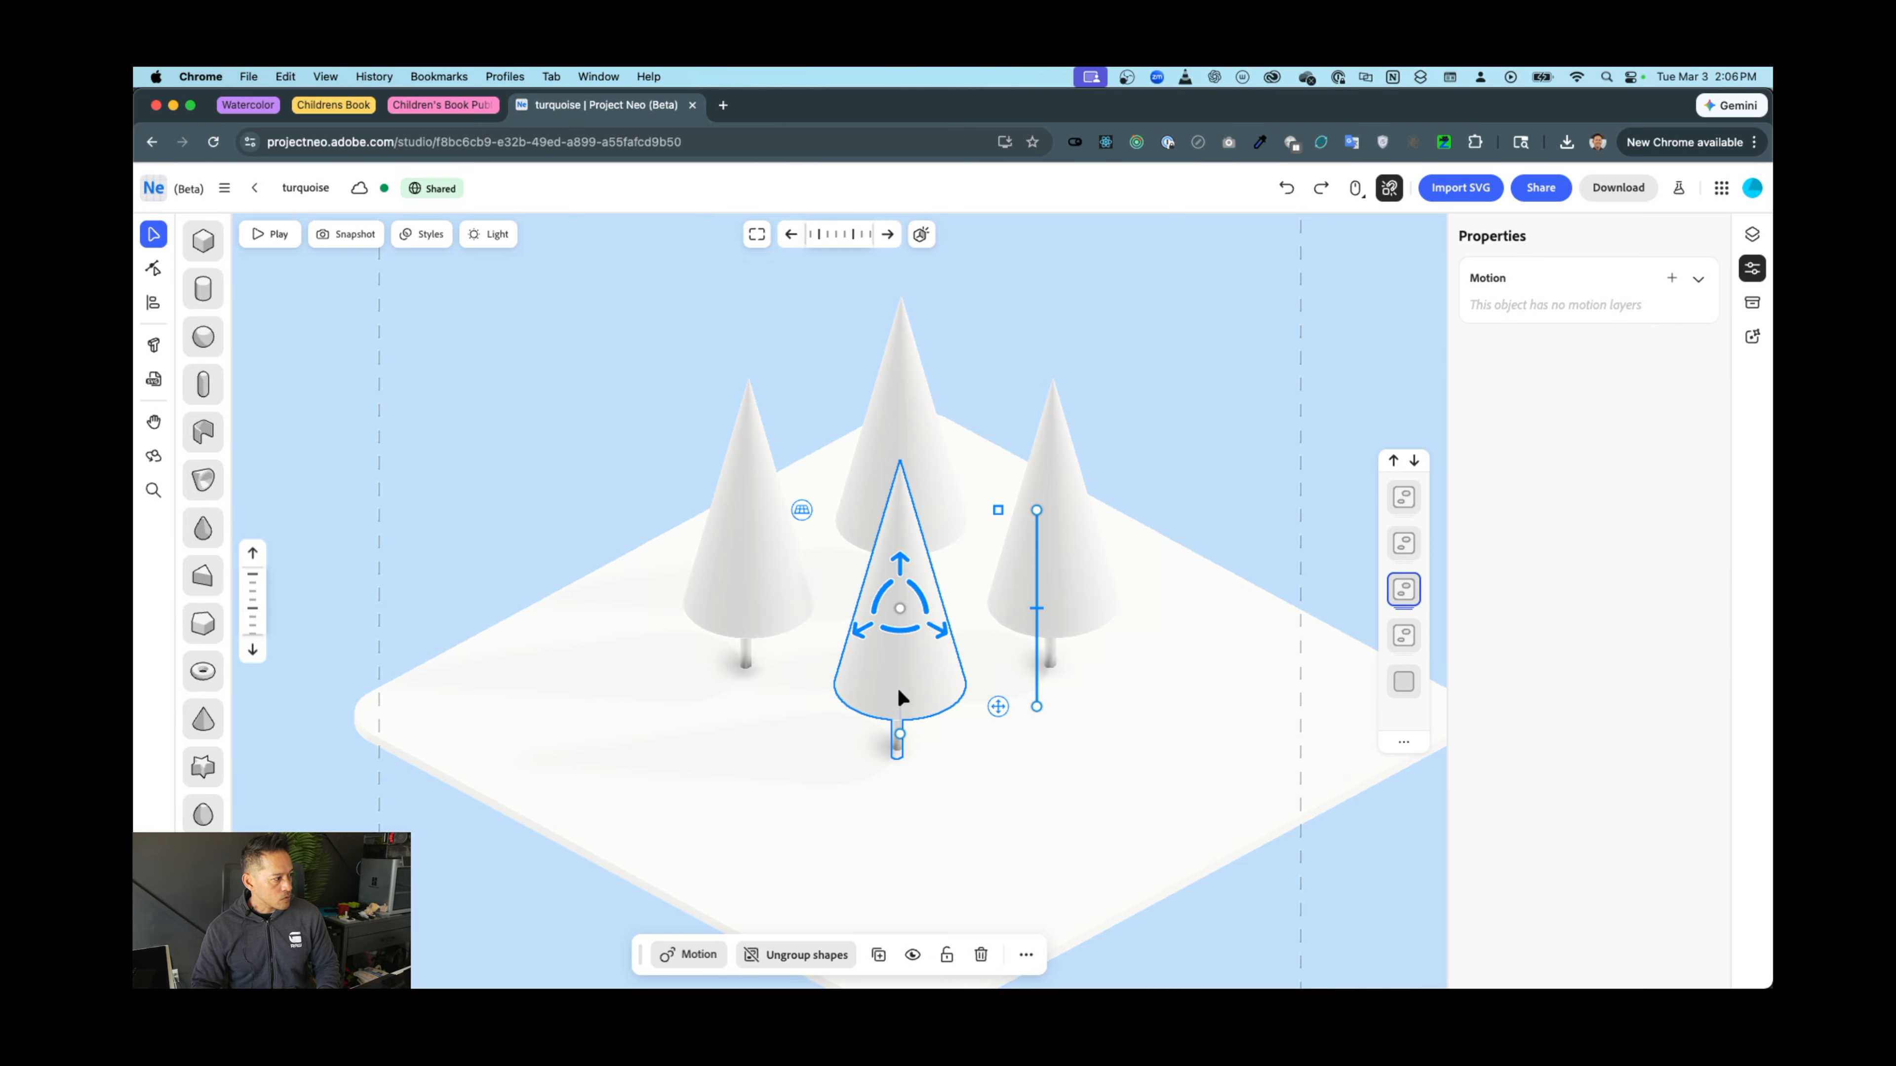
left_click_drag(856, 629, 698, 655)
left_click(1061, 561)
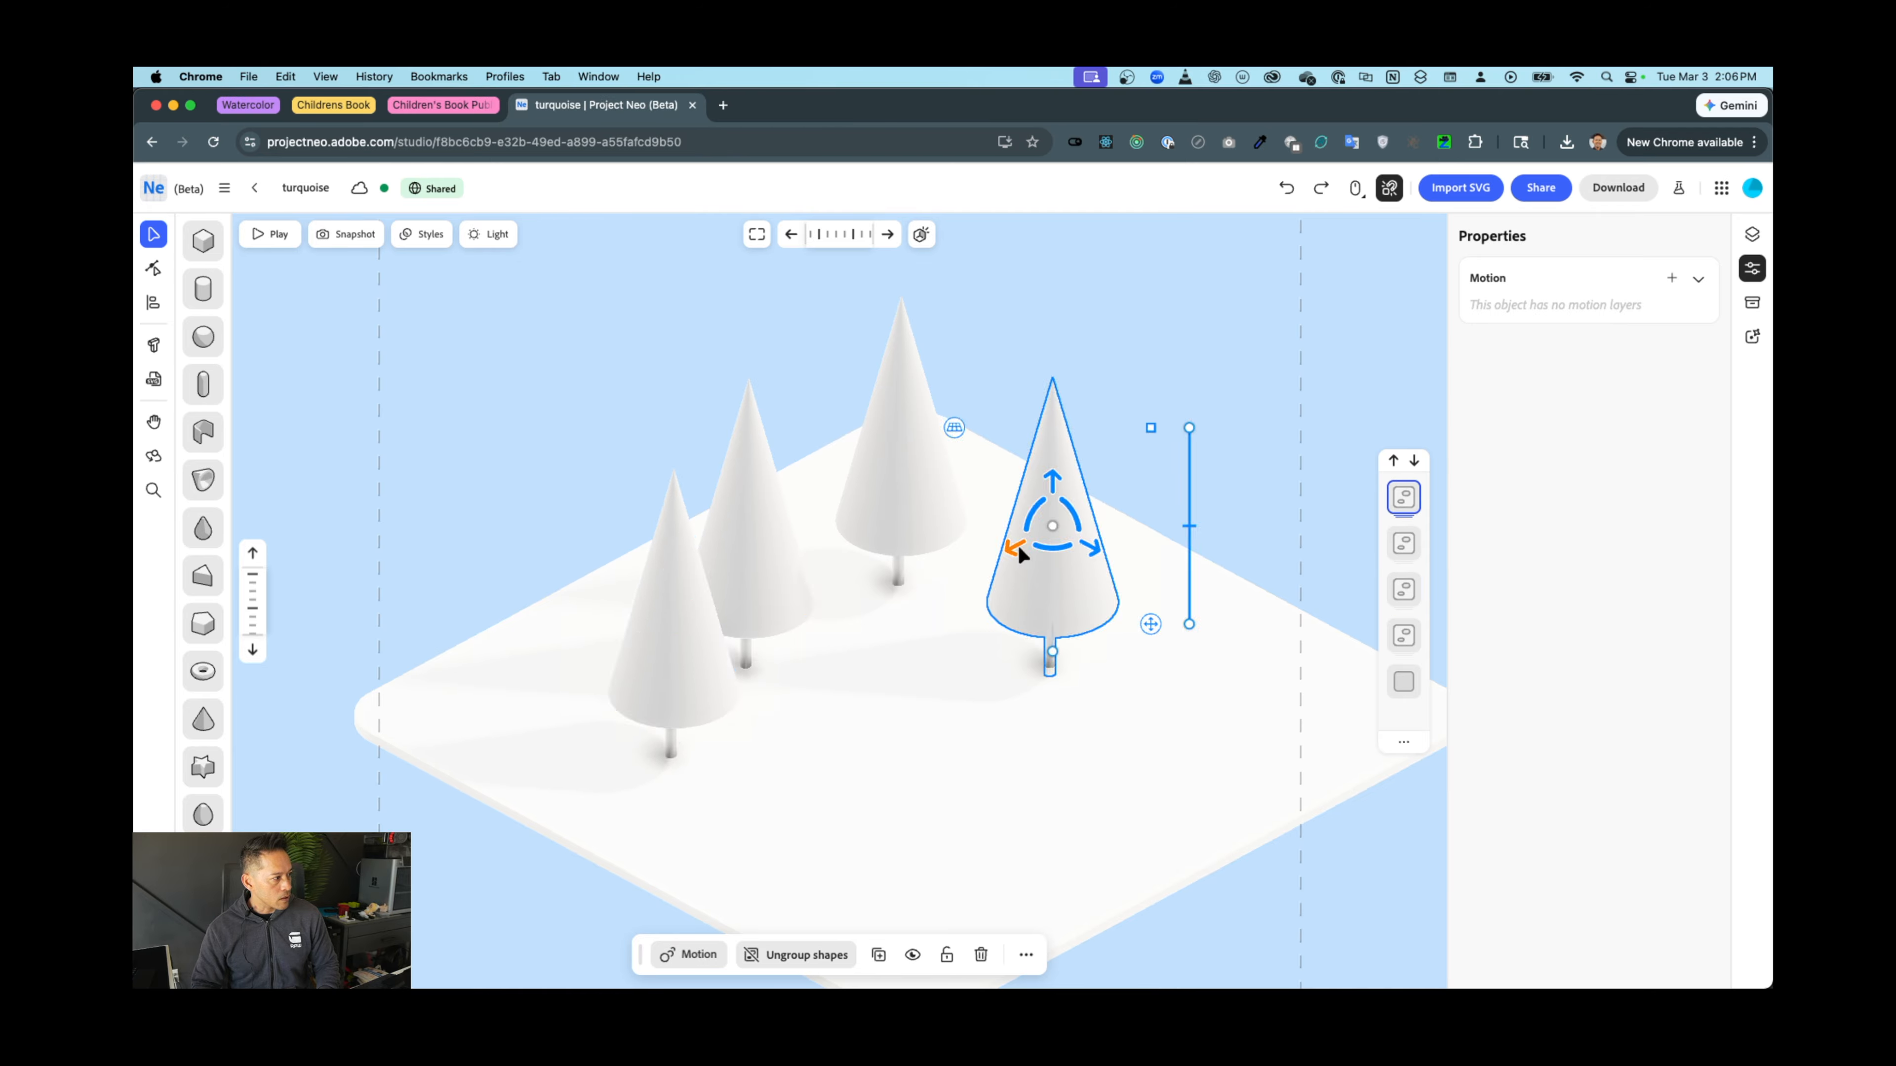
left_click_drag(1021, 553, 1113, 507)
left_click(868, 461)
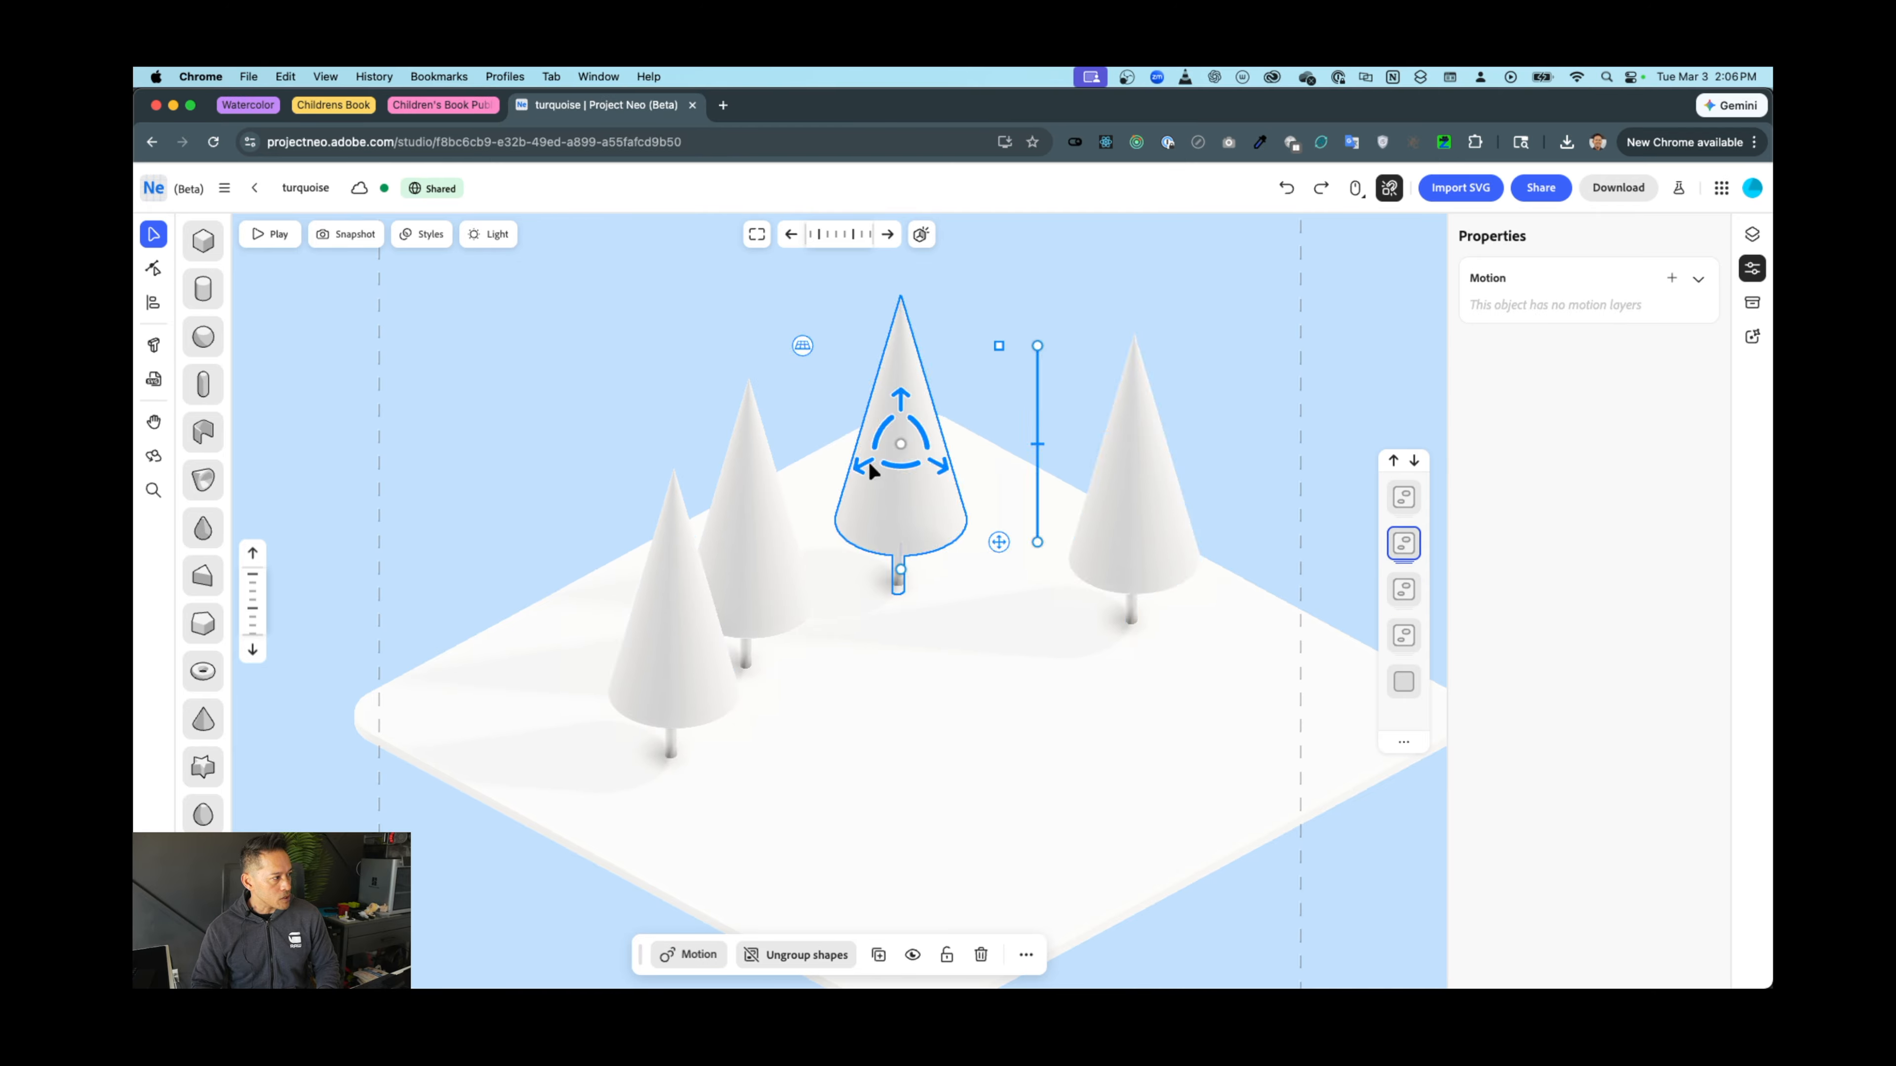
left_click_drag(942, 476, 996, 506)
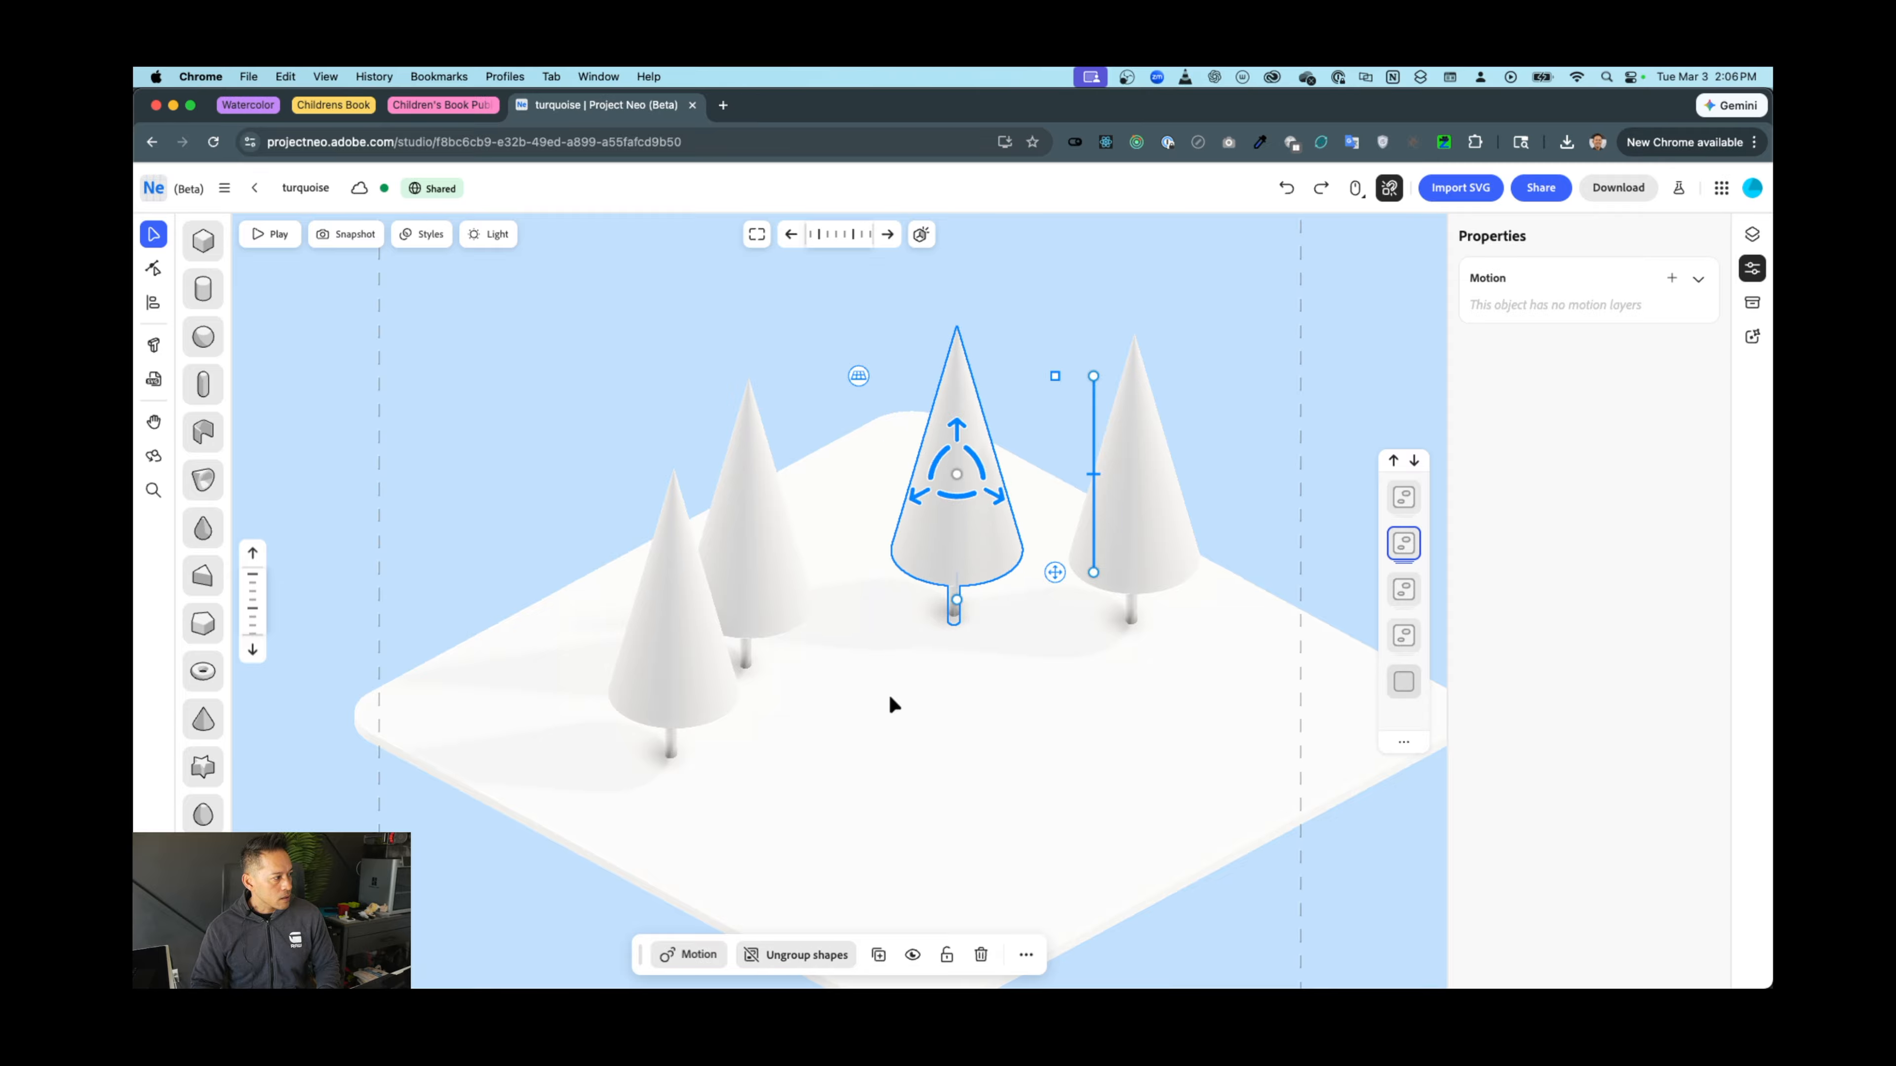
Nudge the second tree slightly into line with the others
left_click(572, 648)
left_click(400, 584)
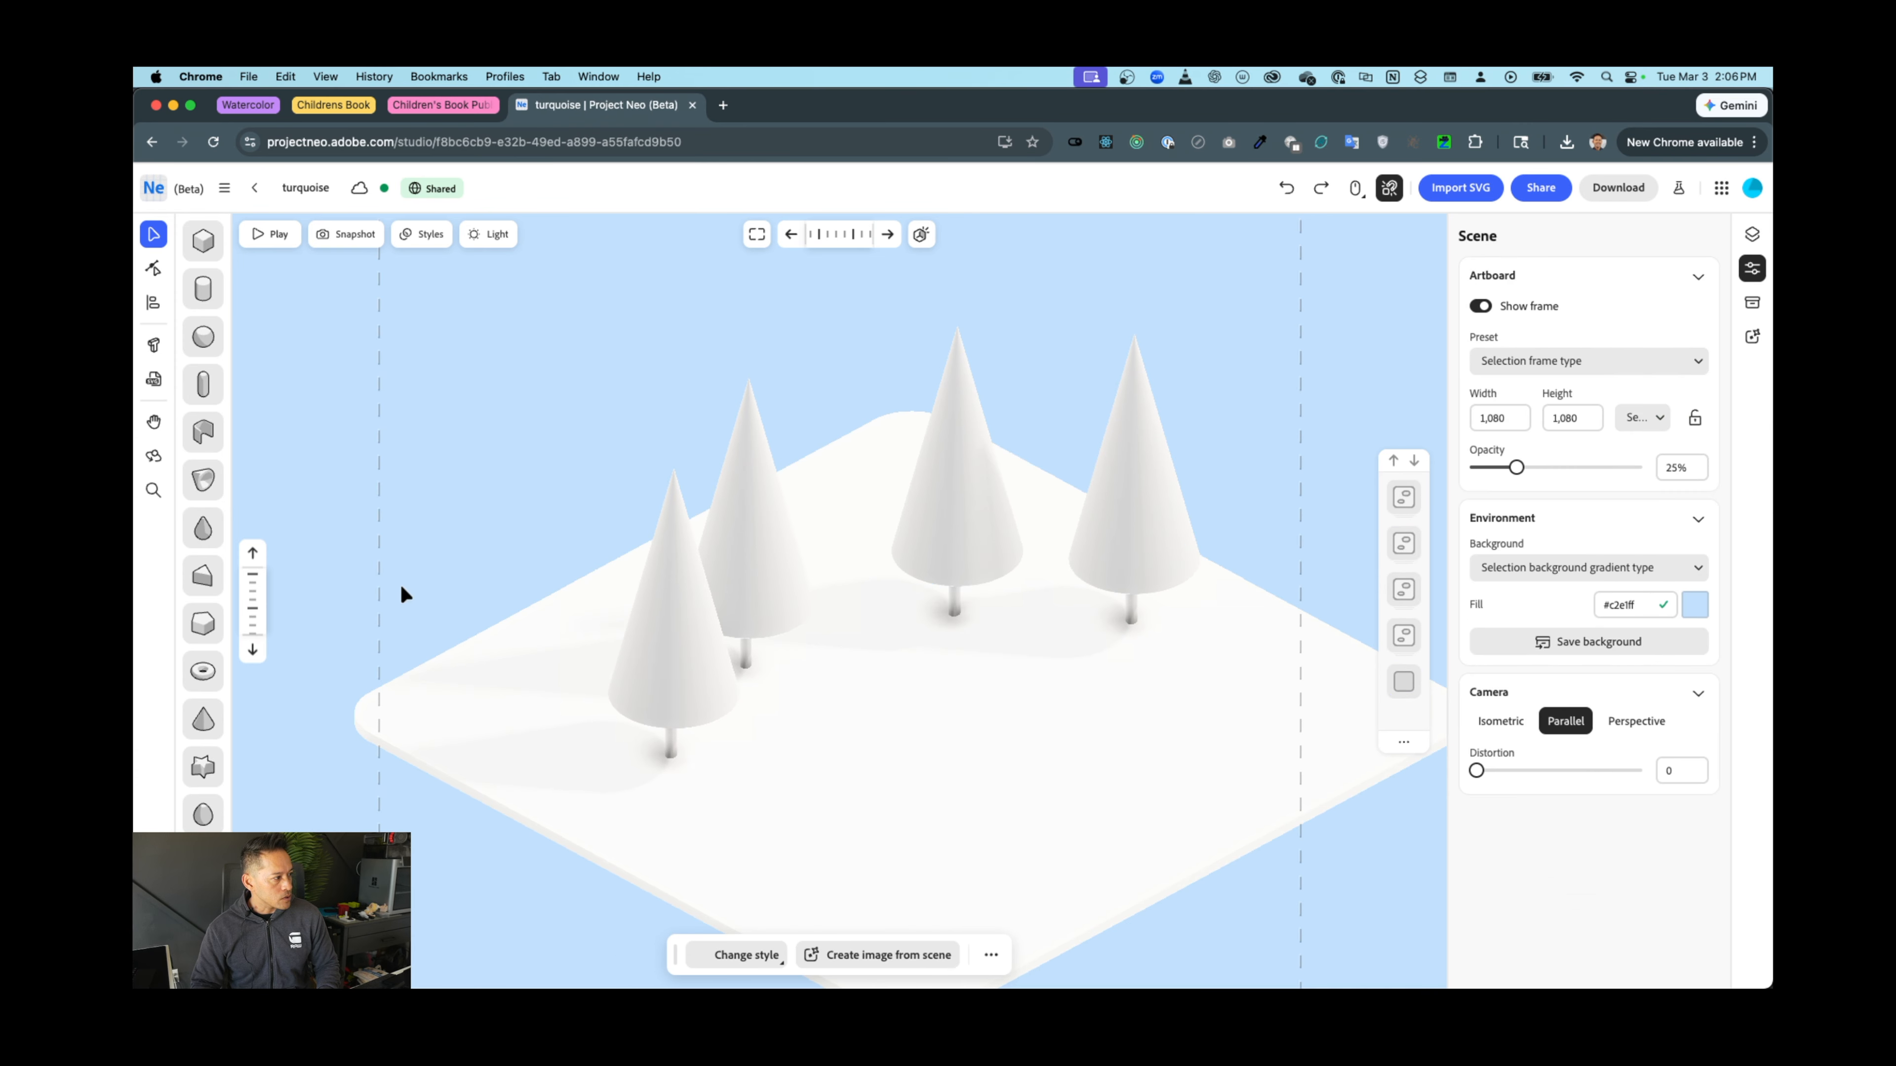
left_click(741, 566)
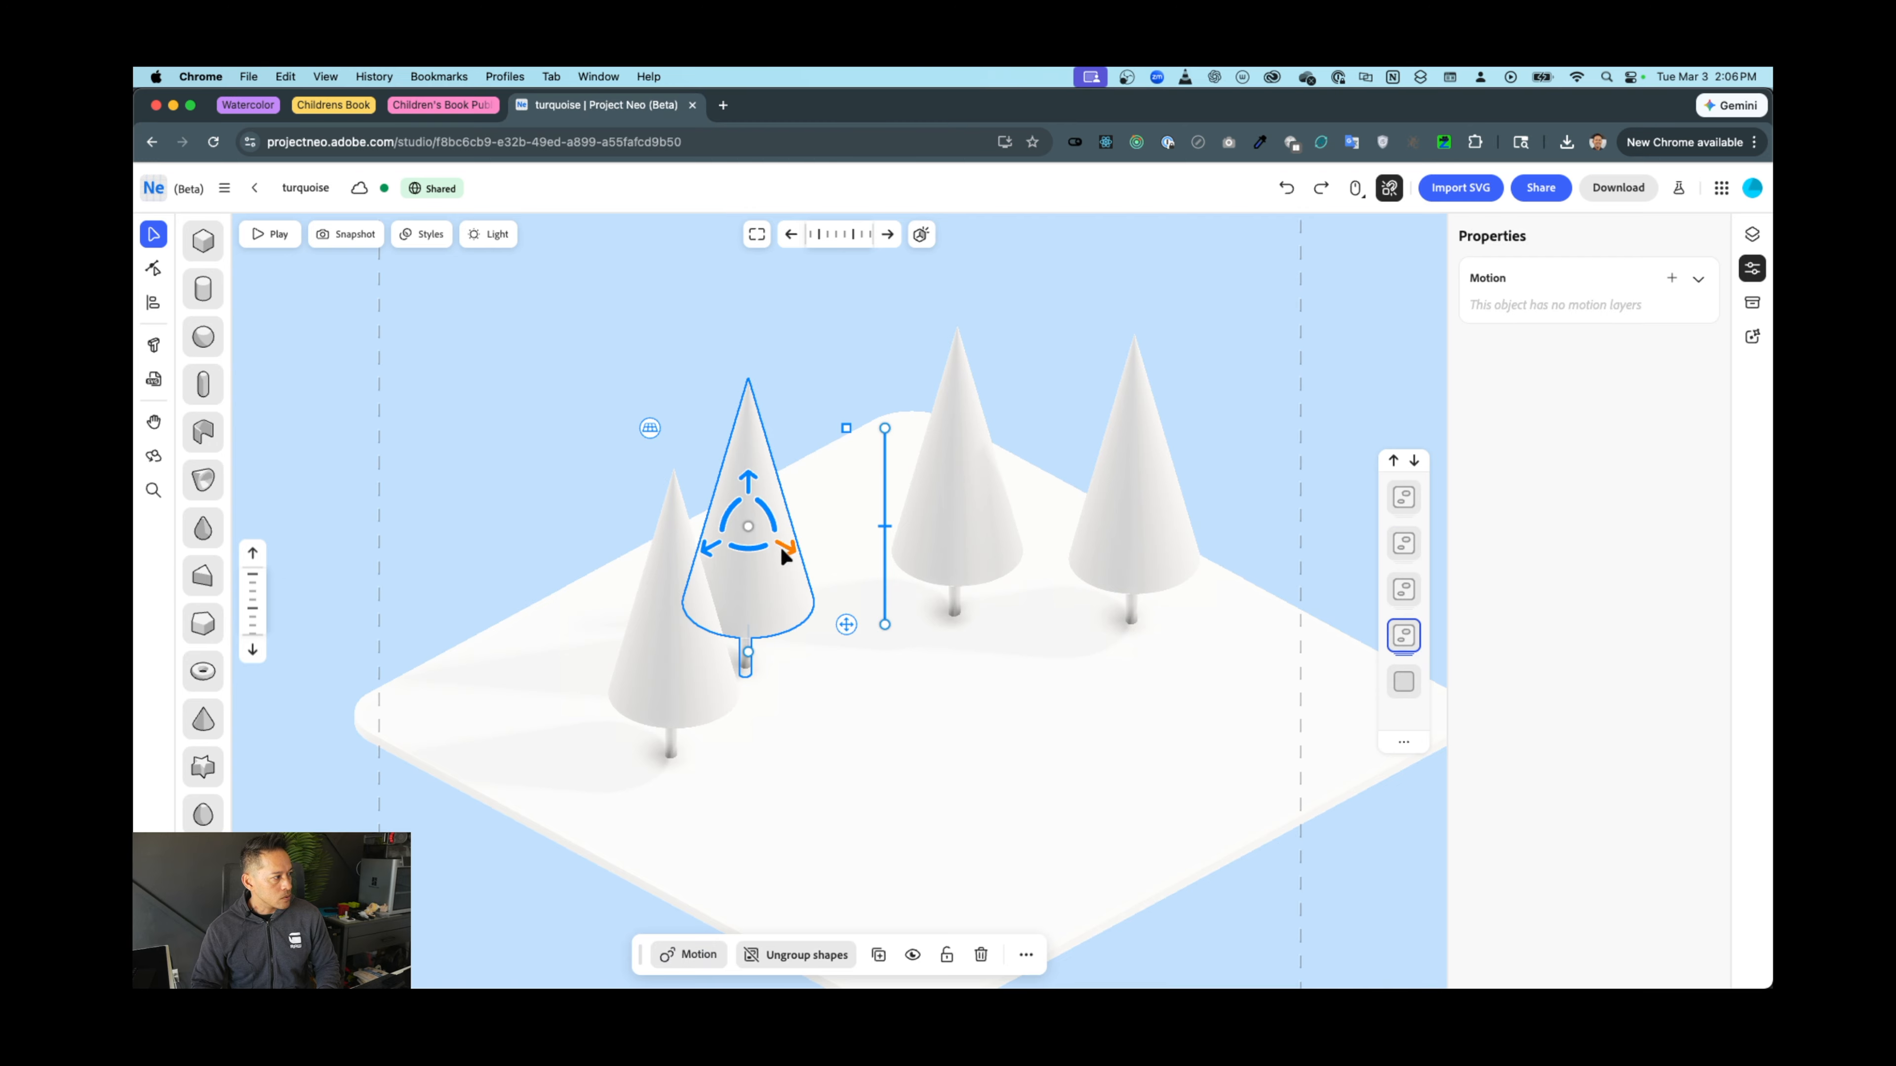
mouse_move(783, 551)
left_mouse_down()
mouse_move(799, 563)
mouse_move(755, 537)
left_mouse_up()
Select the base platform for editing and switch to the Cylinder tool
left_click(940, 752)
double_click(941, 751)
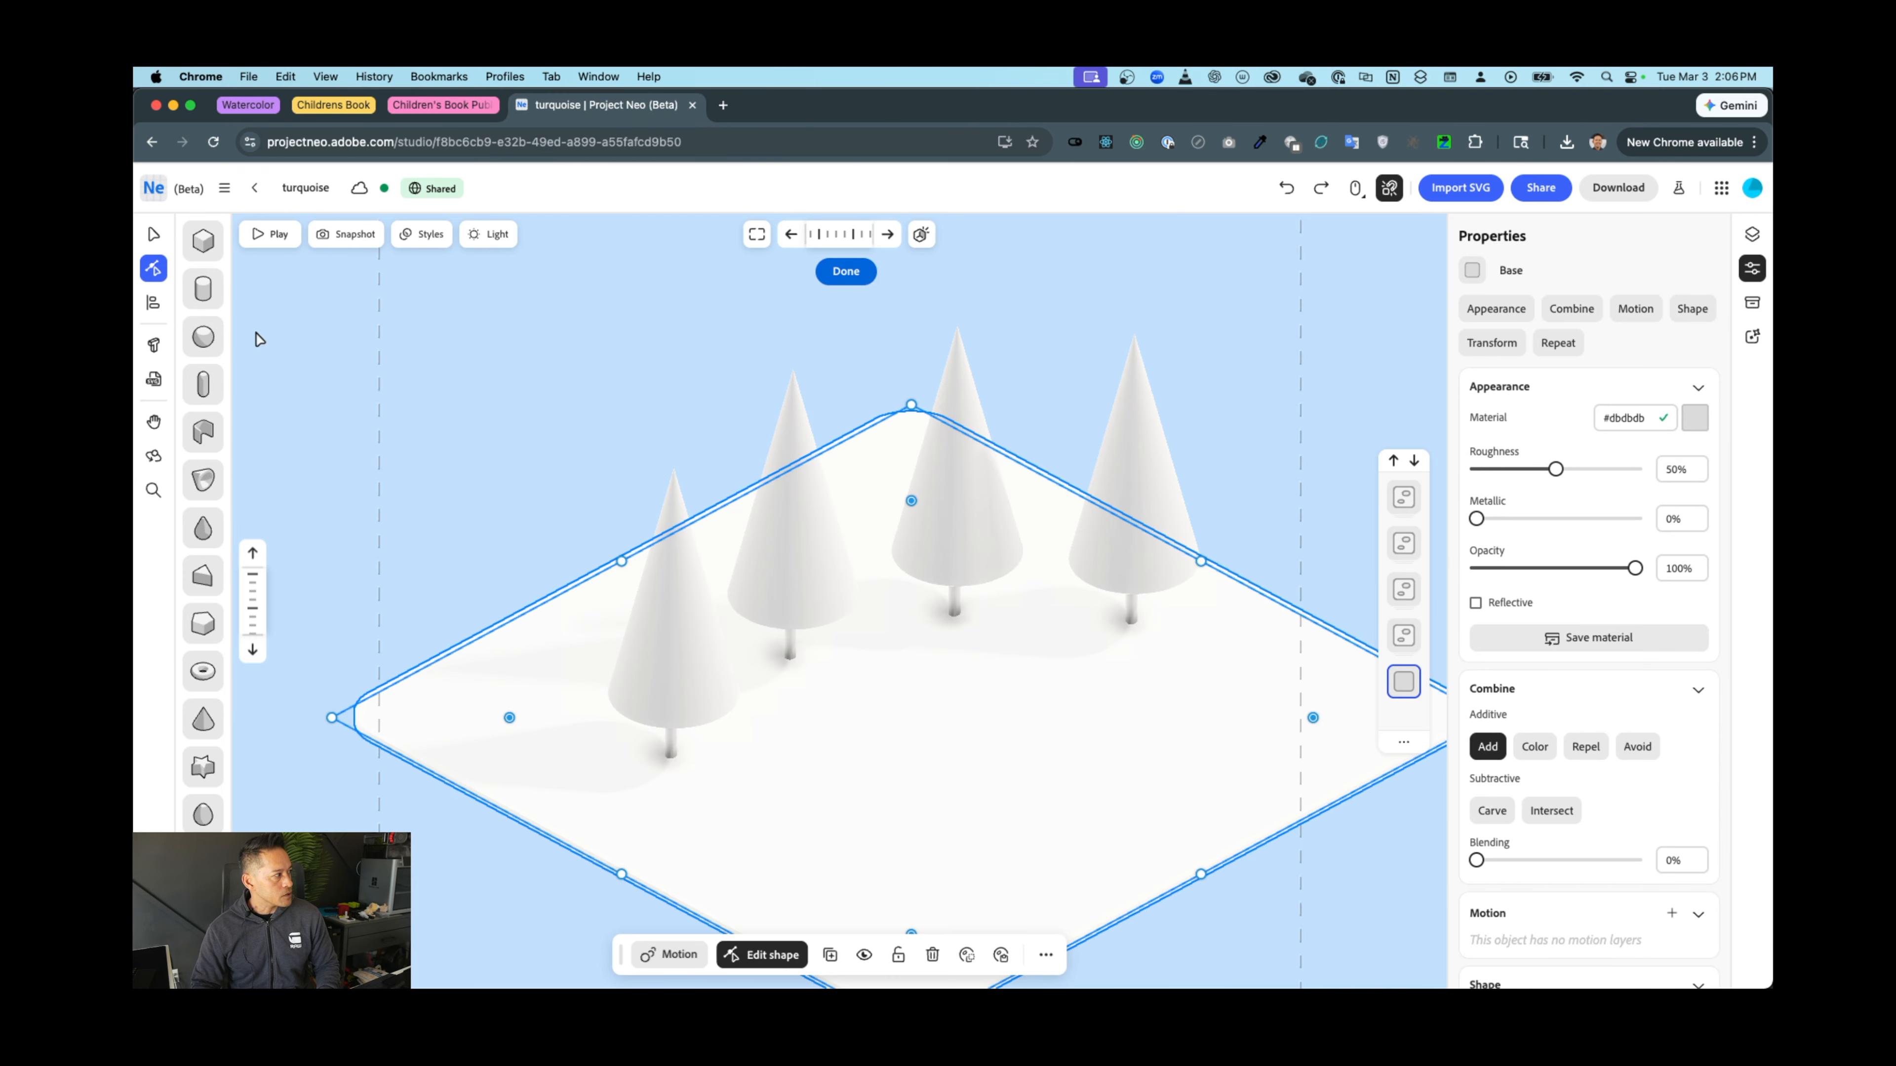
left_click(211, 294)
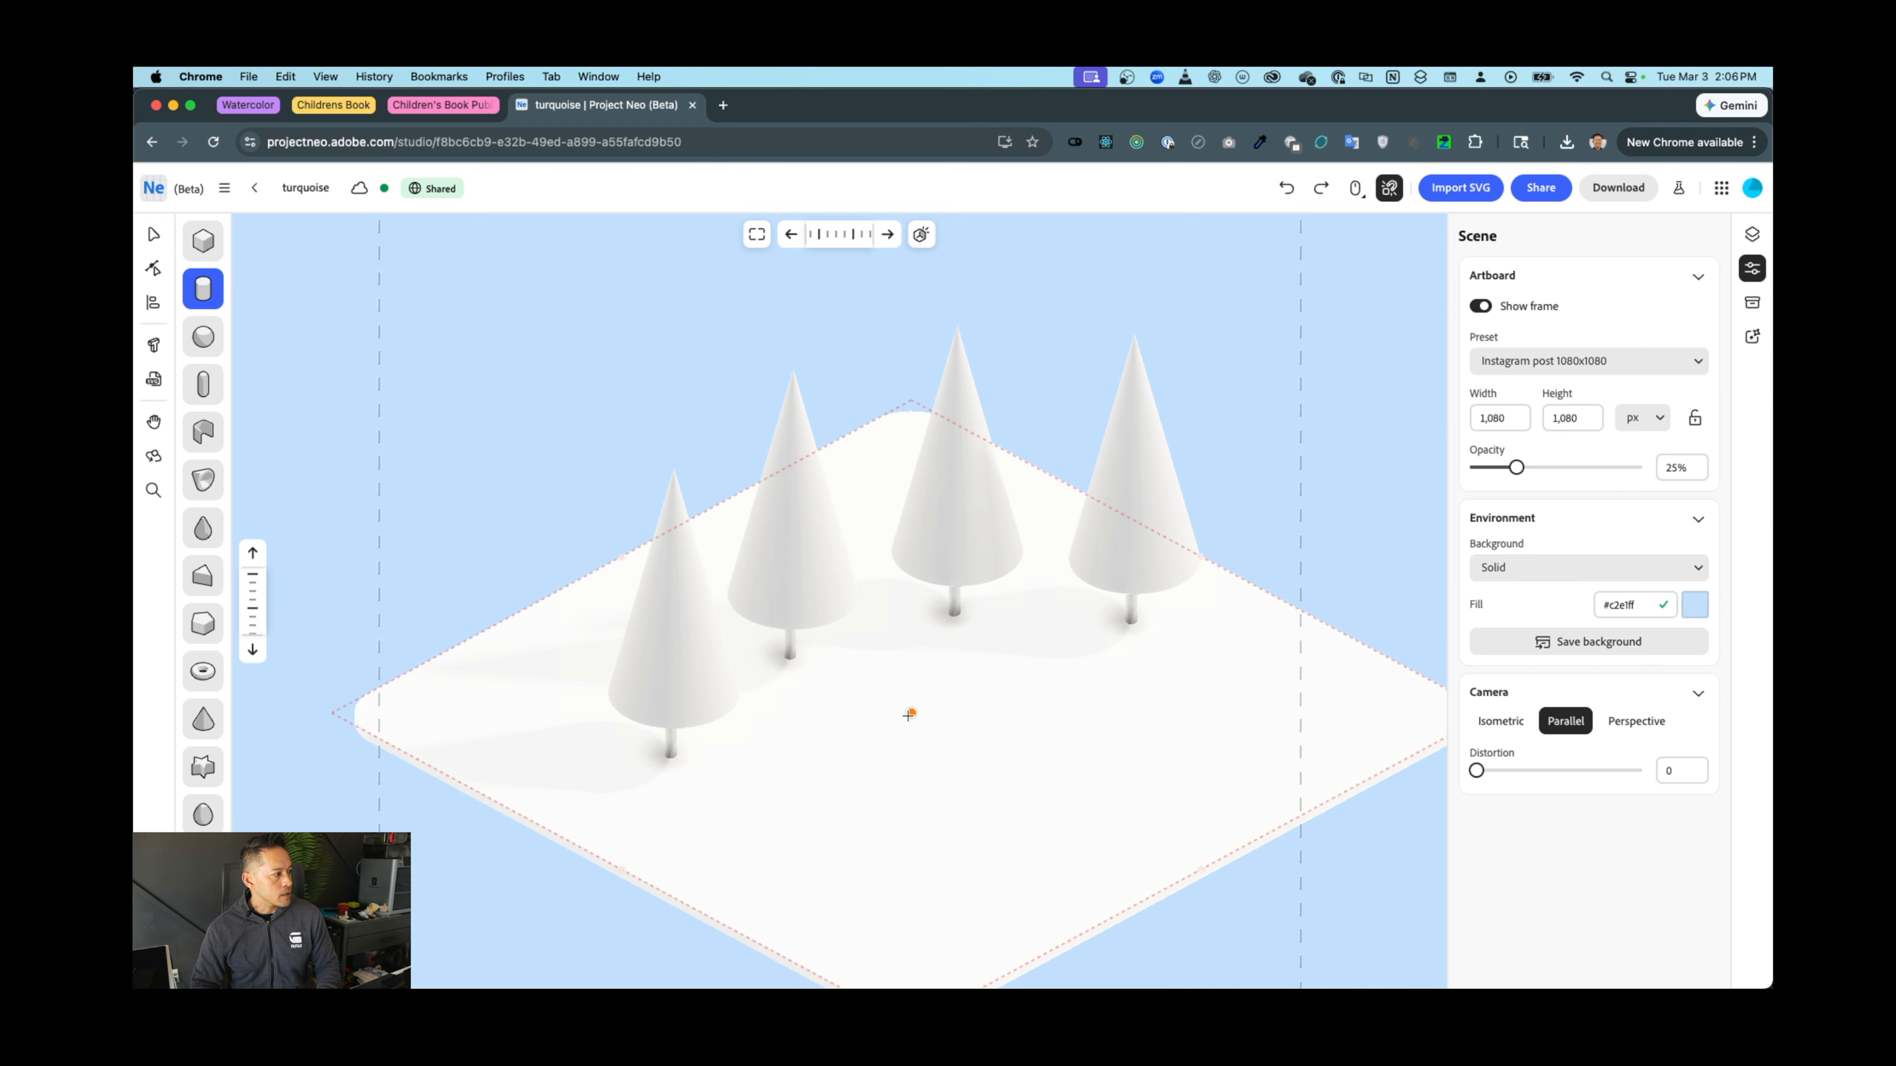
Place a cylinder on the base, flatten it to a low slab, and stretch and scale it into a wide oval
left_click(909, 715)
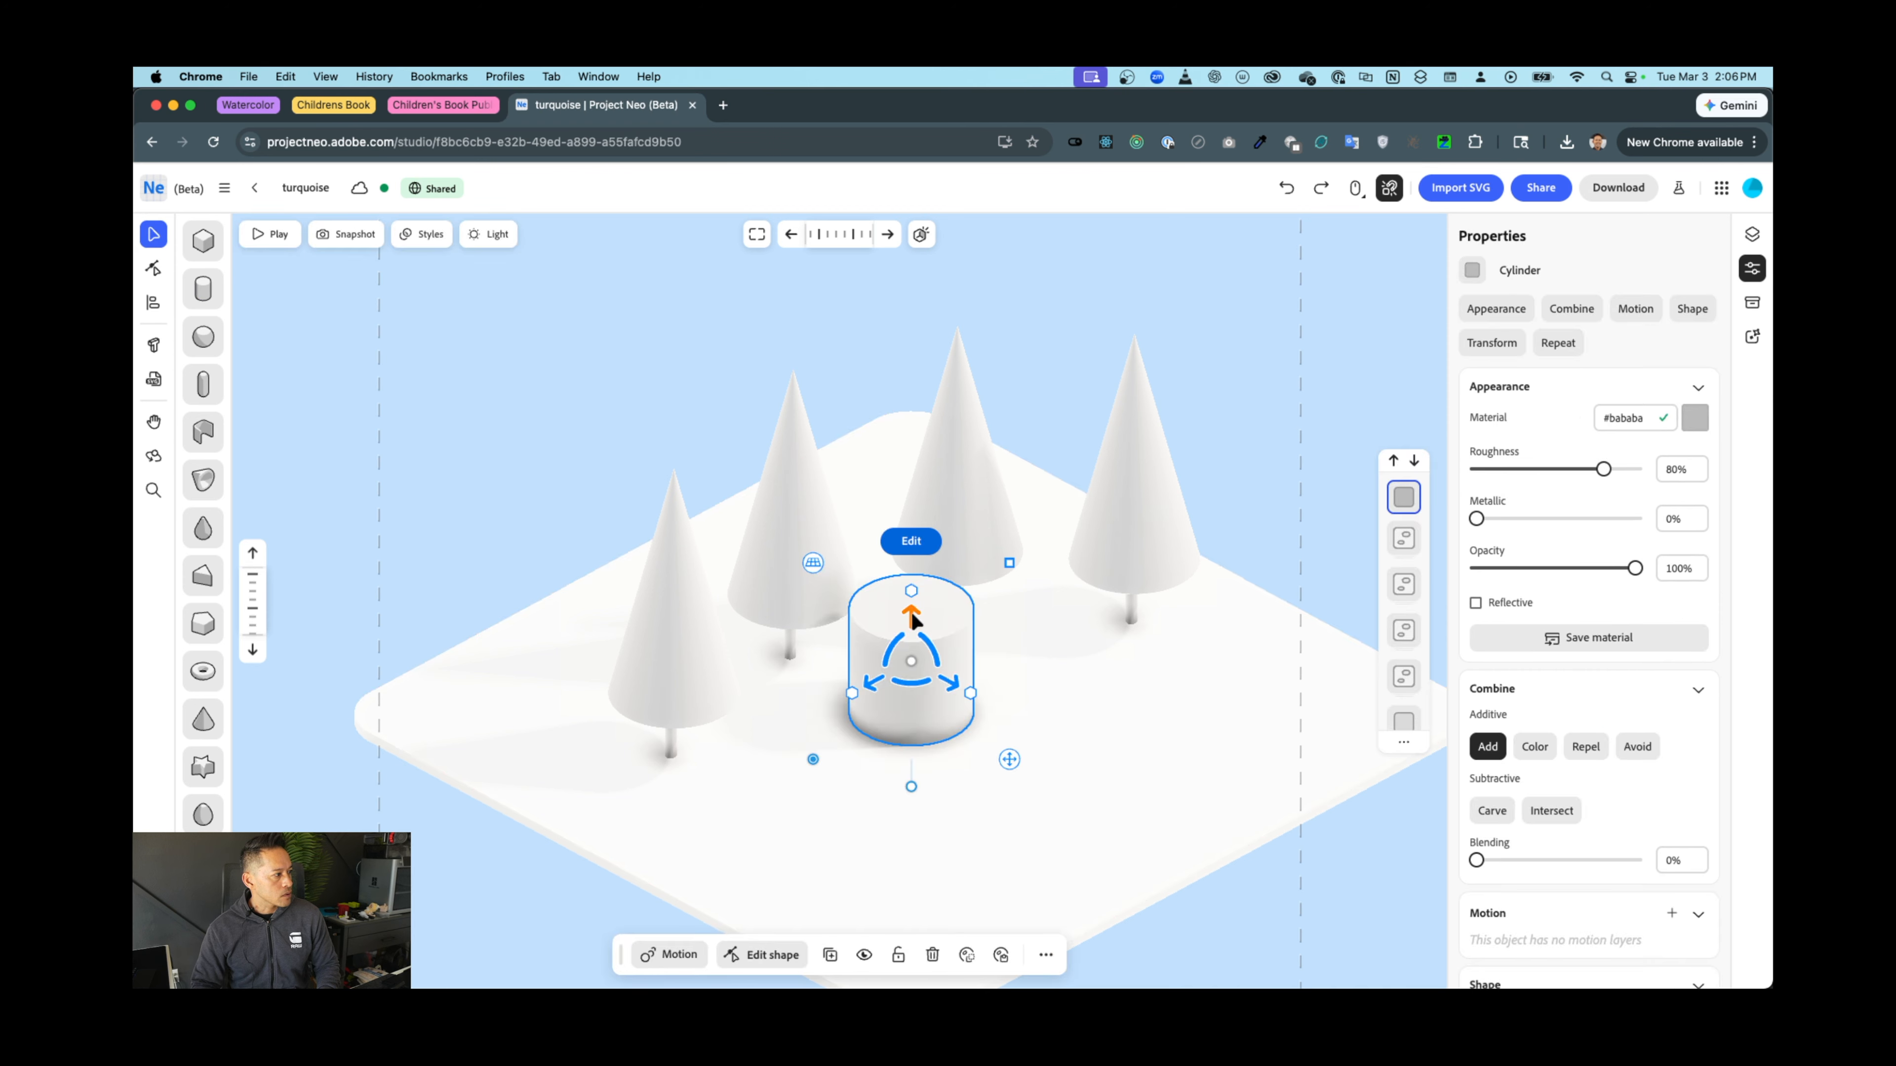
left_click_drag(911, 590, 592, 946)
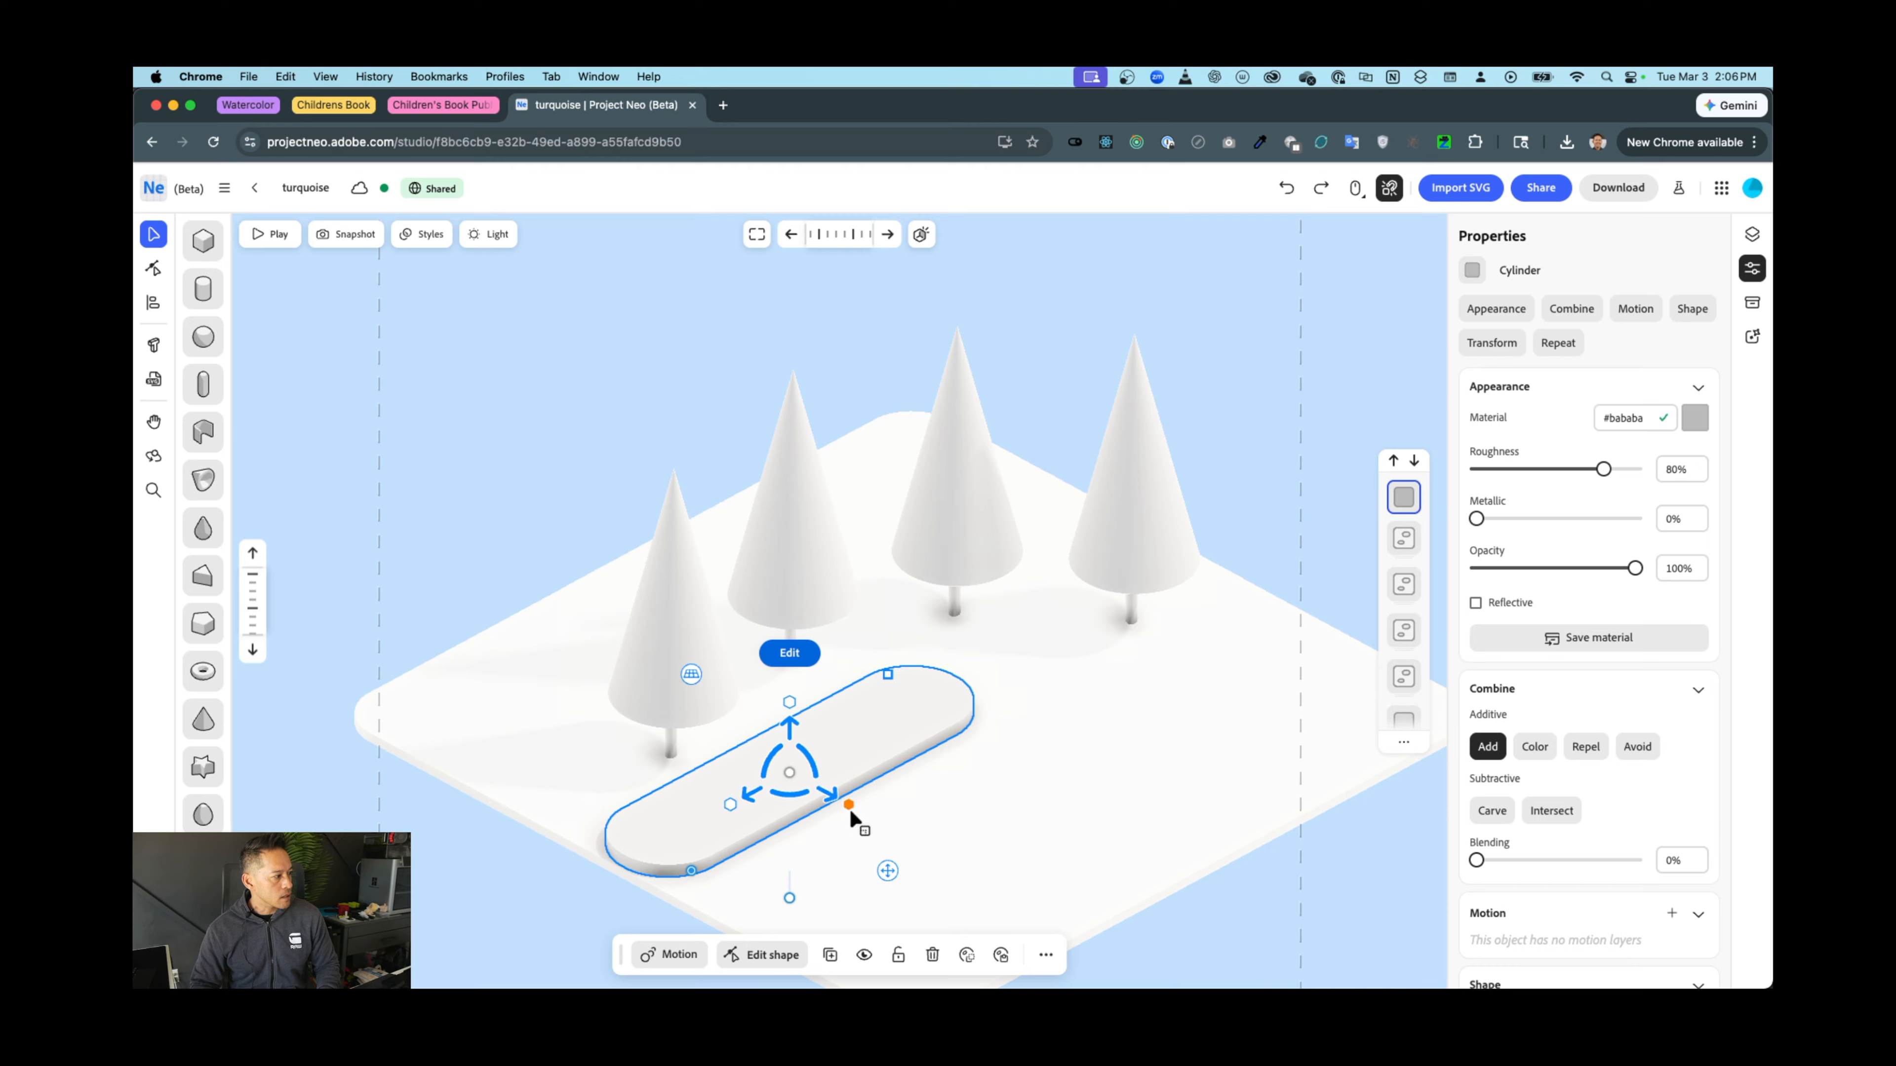
left_click_drag(848, 805, 1050, 846)
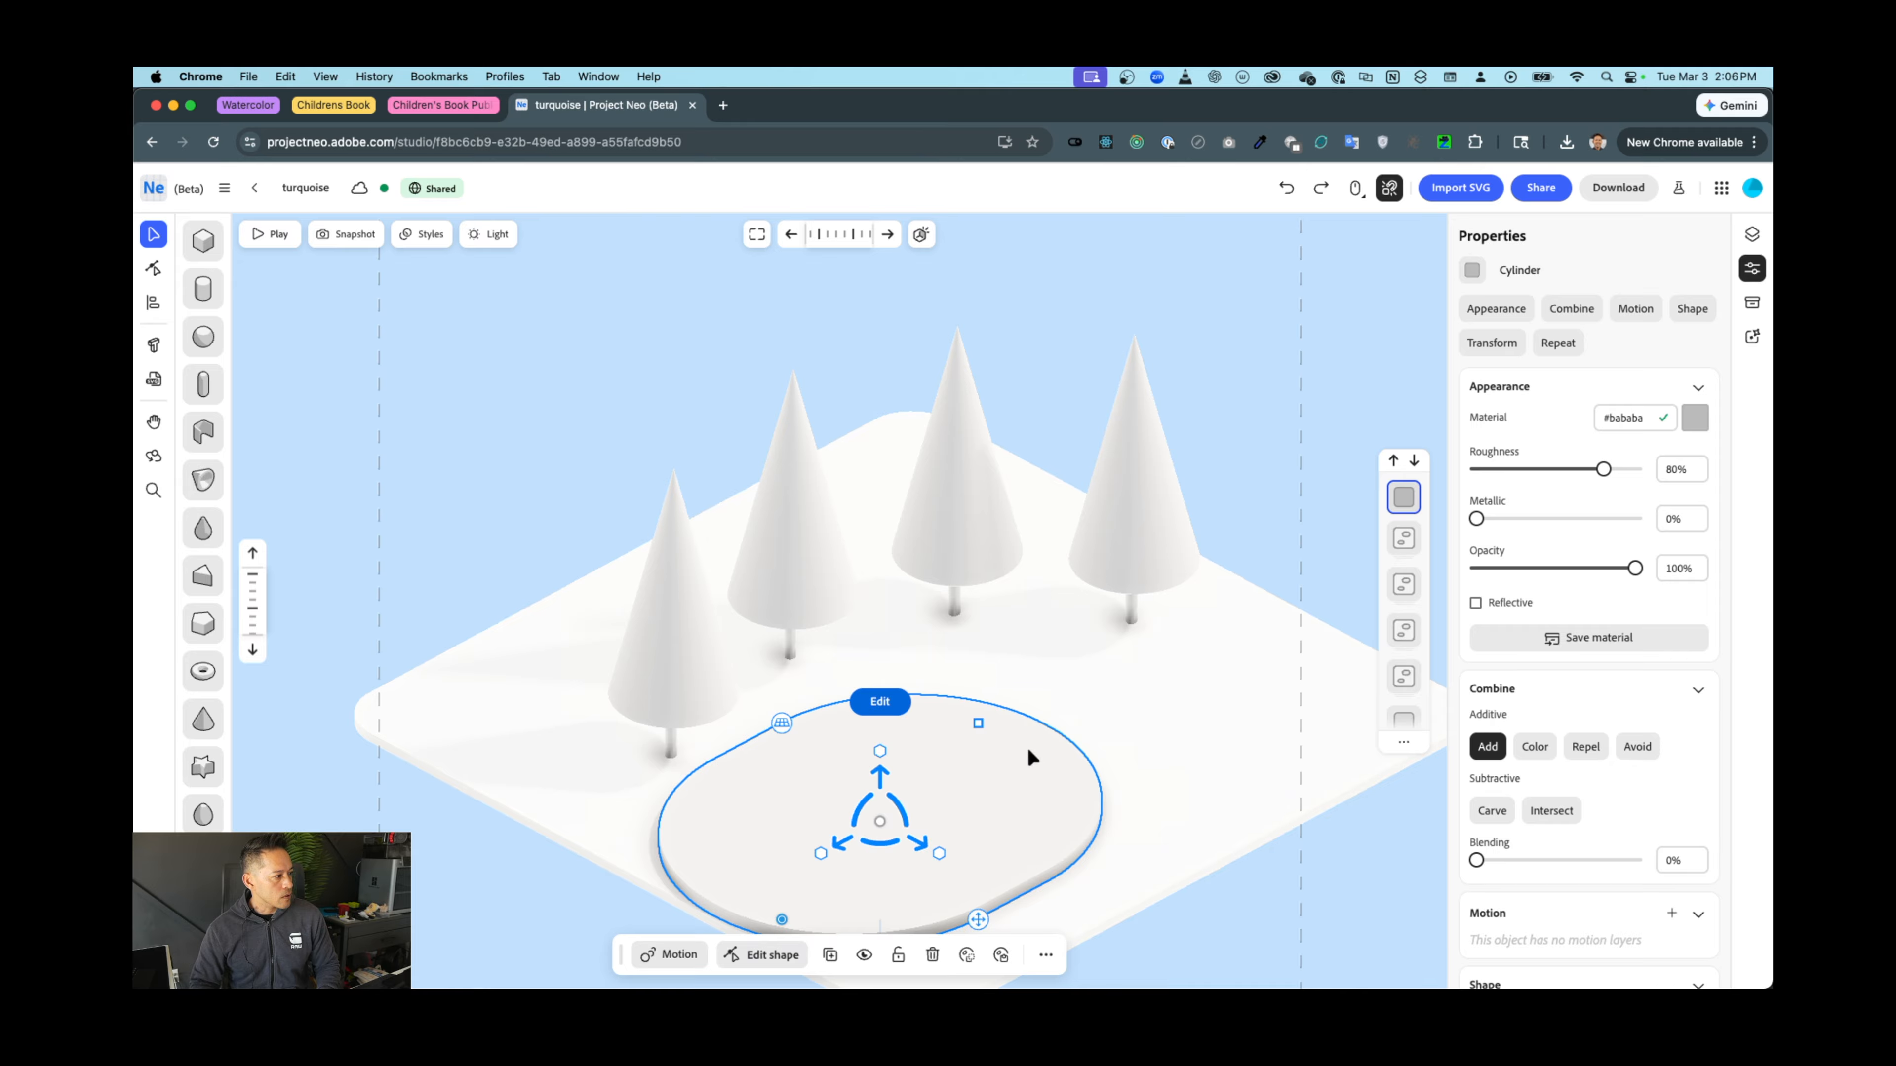
left_click_drag(978, 723, 1030, 722)
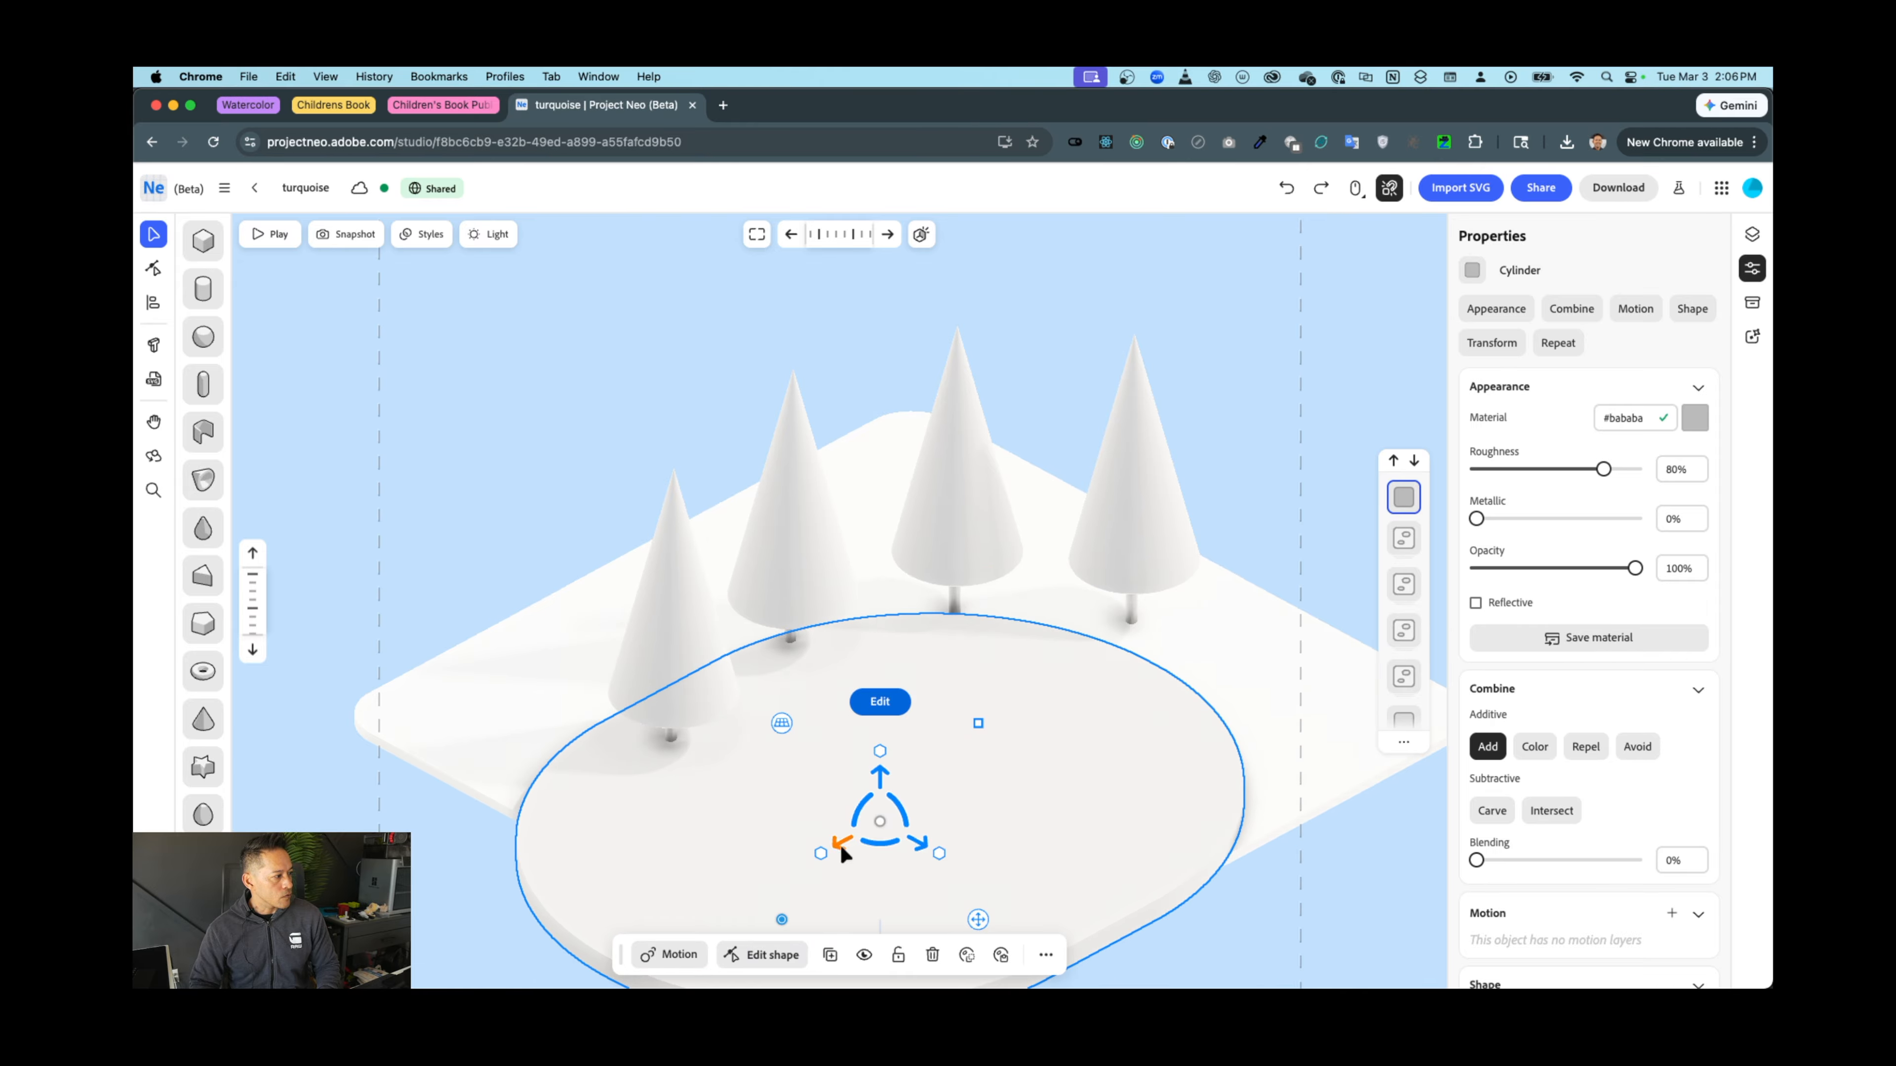
left_click_drag(840, 844, 1000, 784)
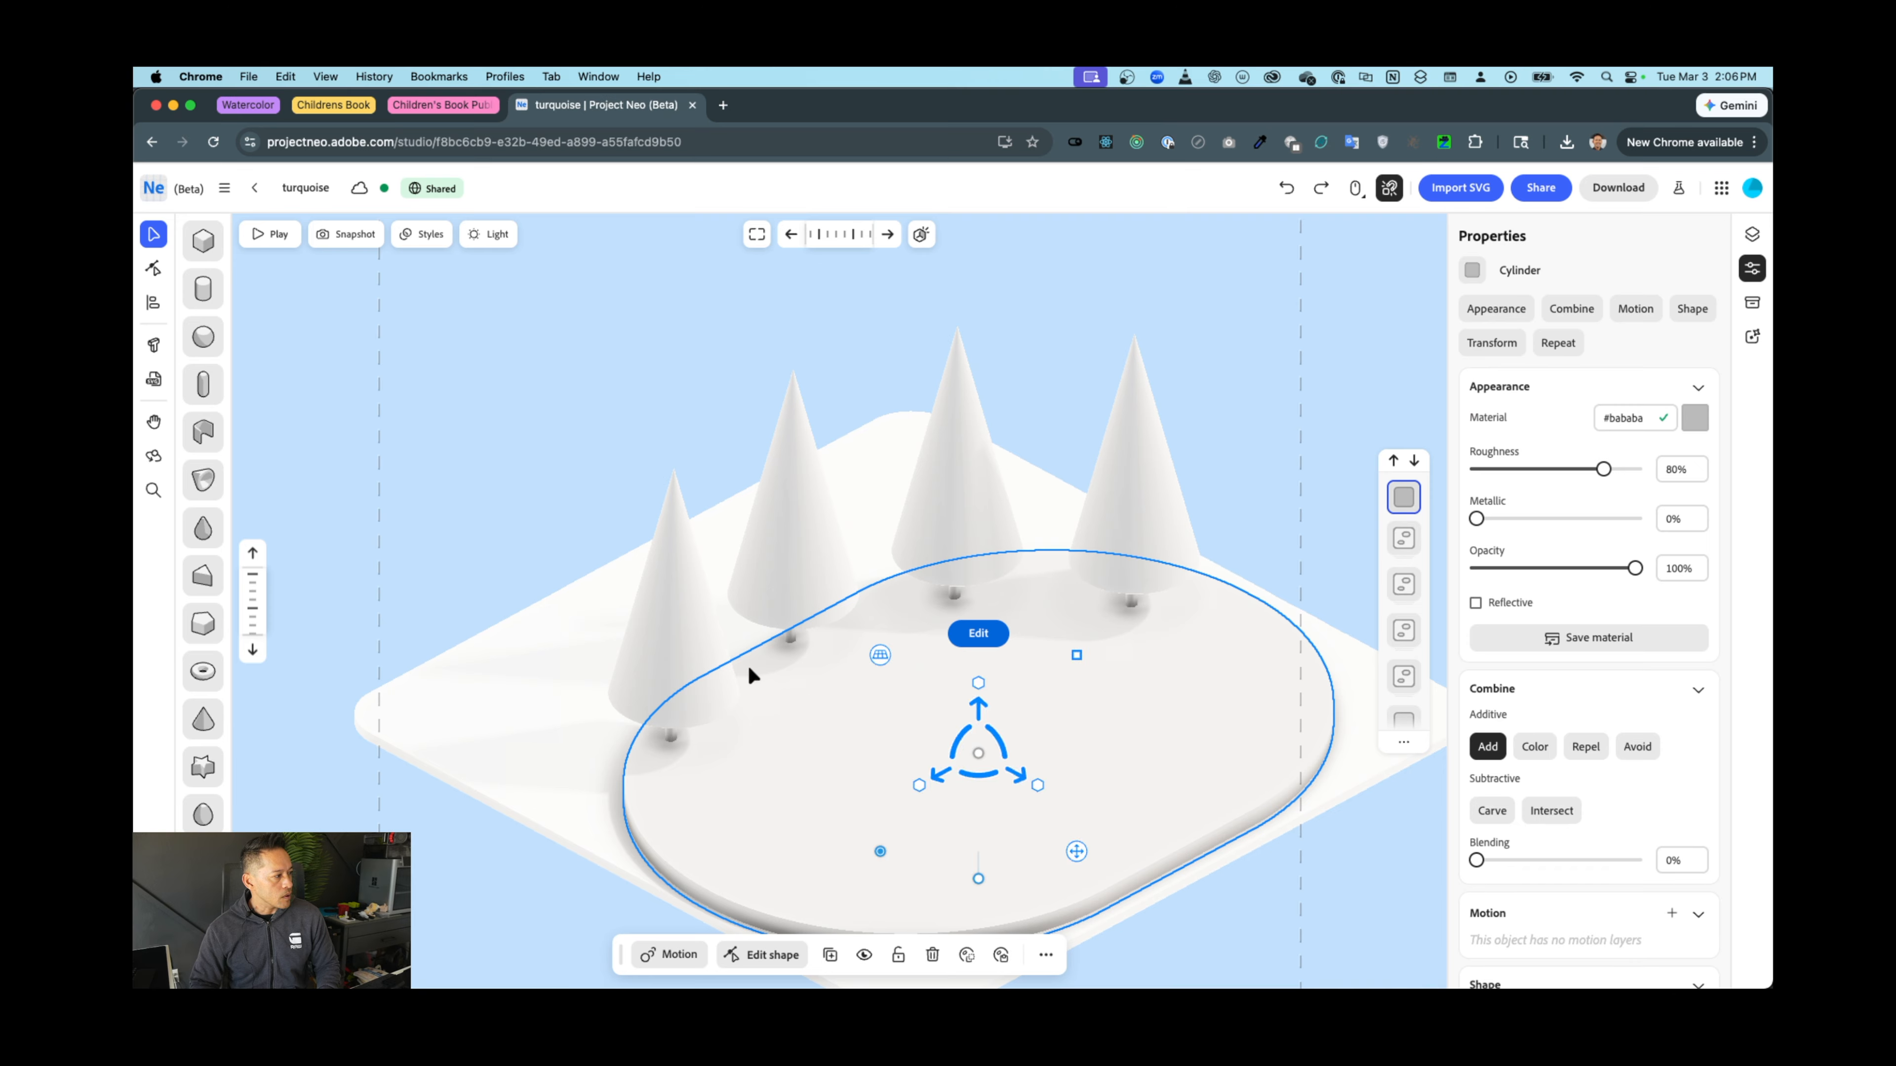
left_click(655, 630)
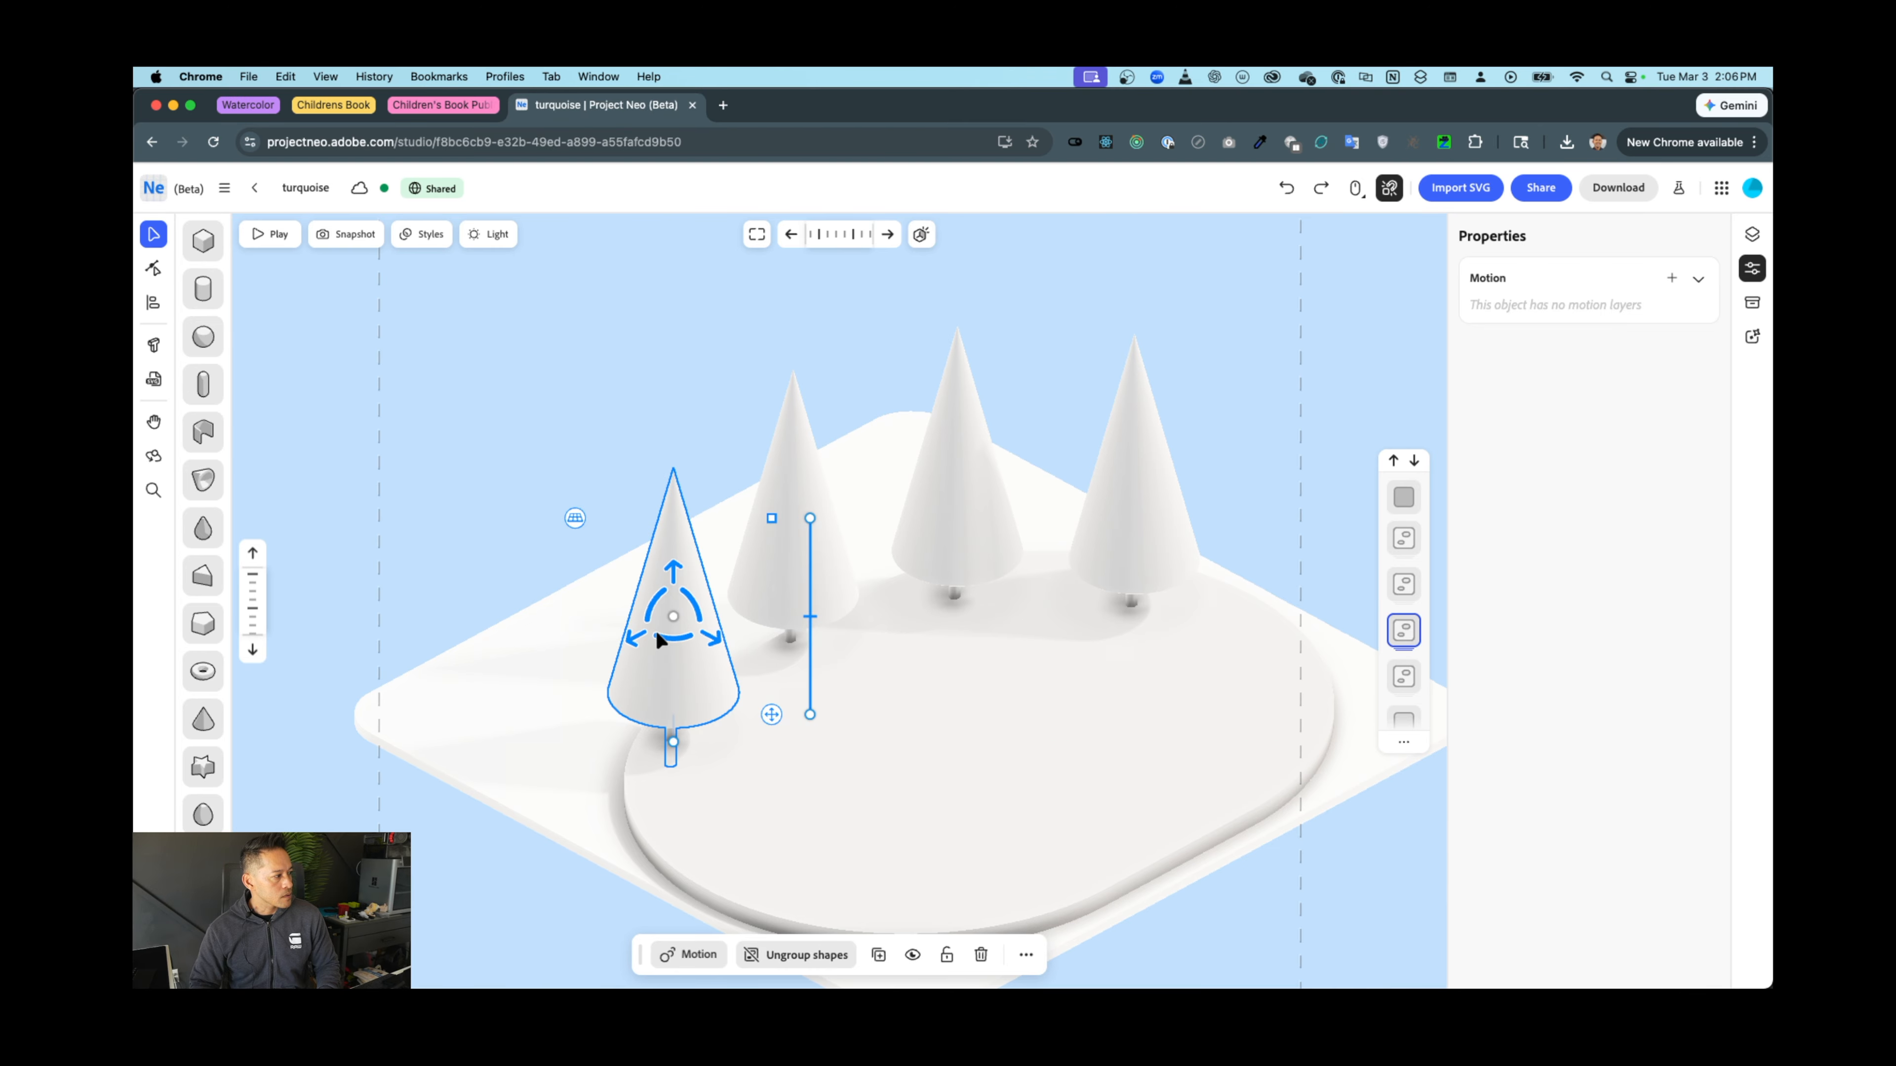
Select all four trees and slide them up and left toward the back
left_click(790, 489, "shift")
left_click(985, 488, "shift")
left_click(1100, 499, "shift")
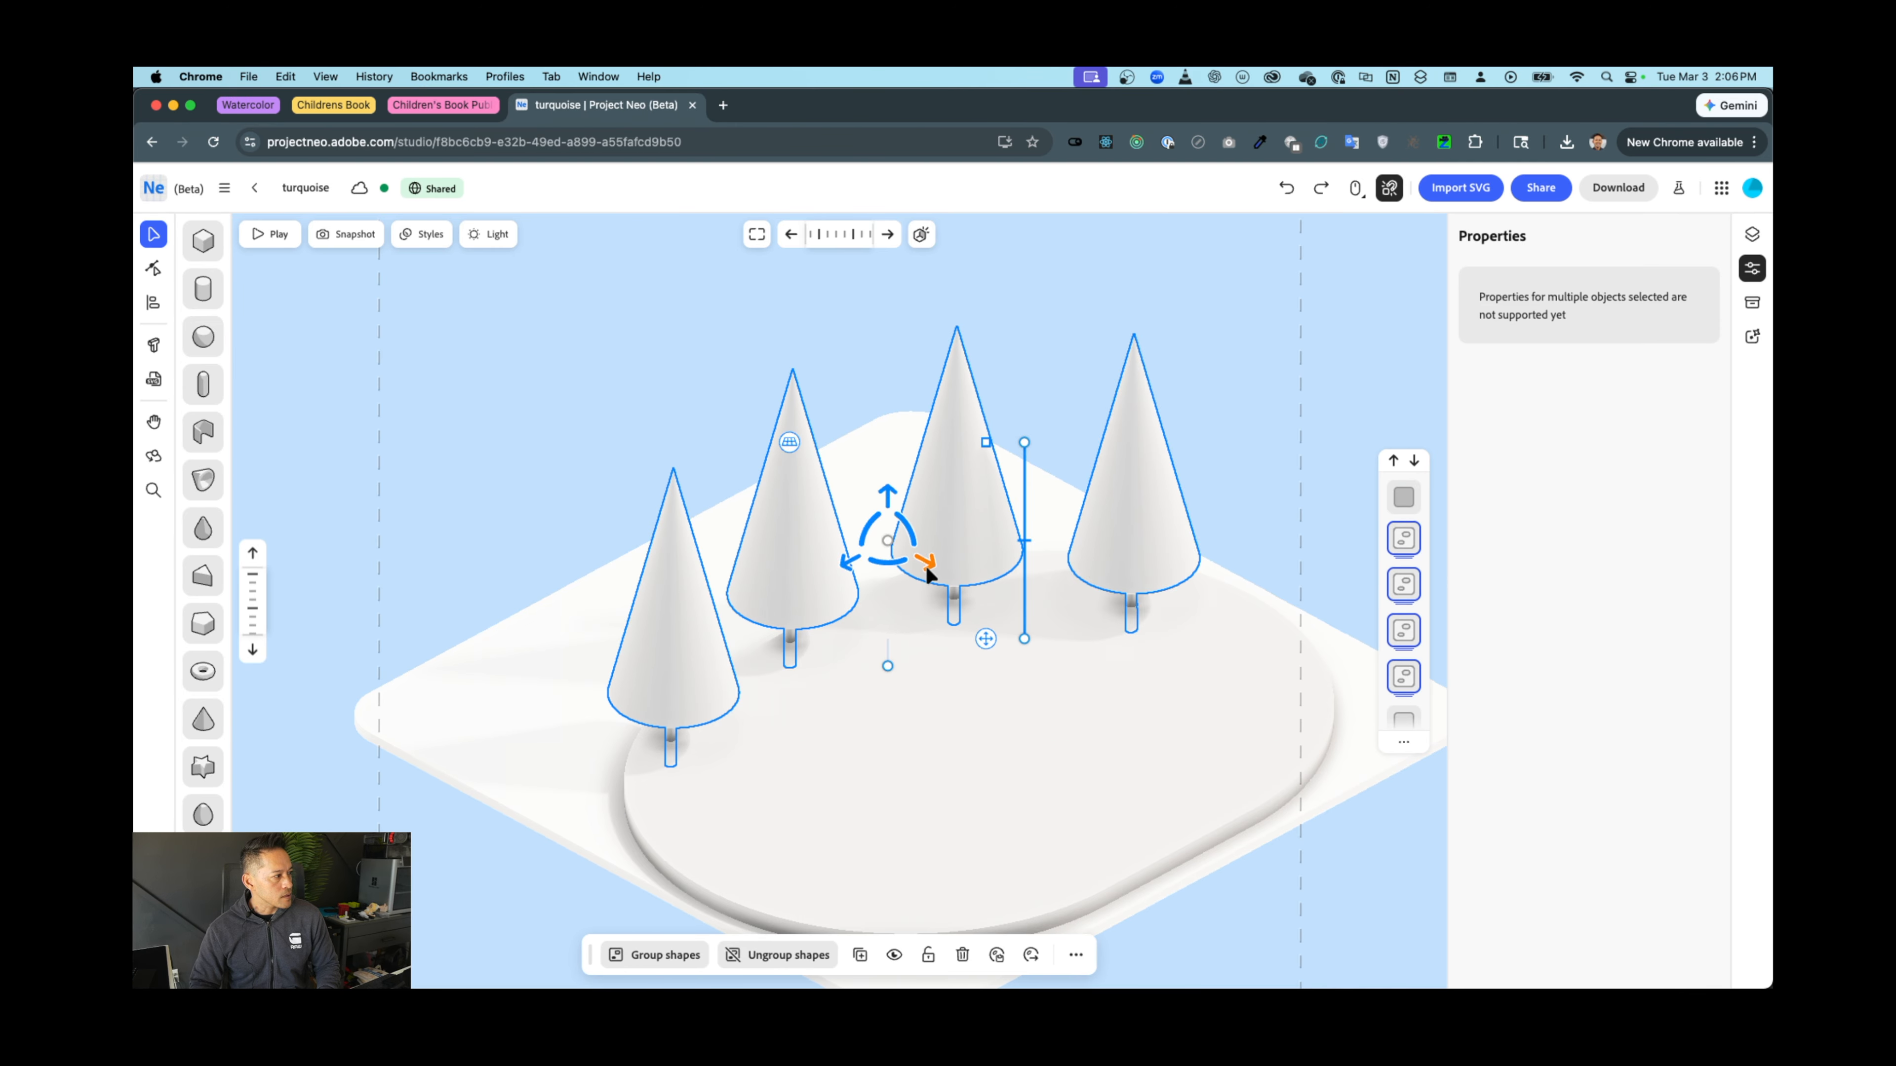
left_click_drag(925, 565, 813, 528)
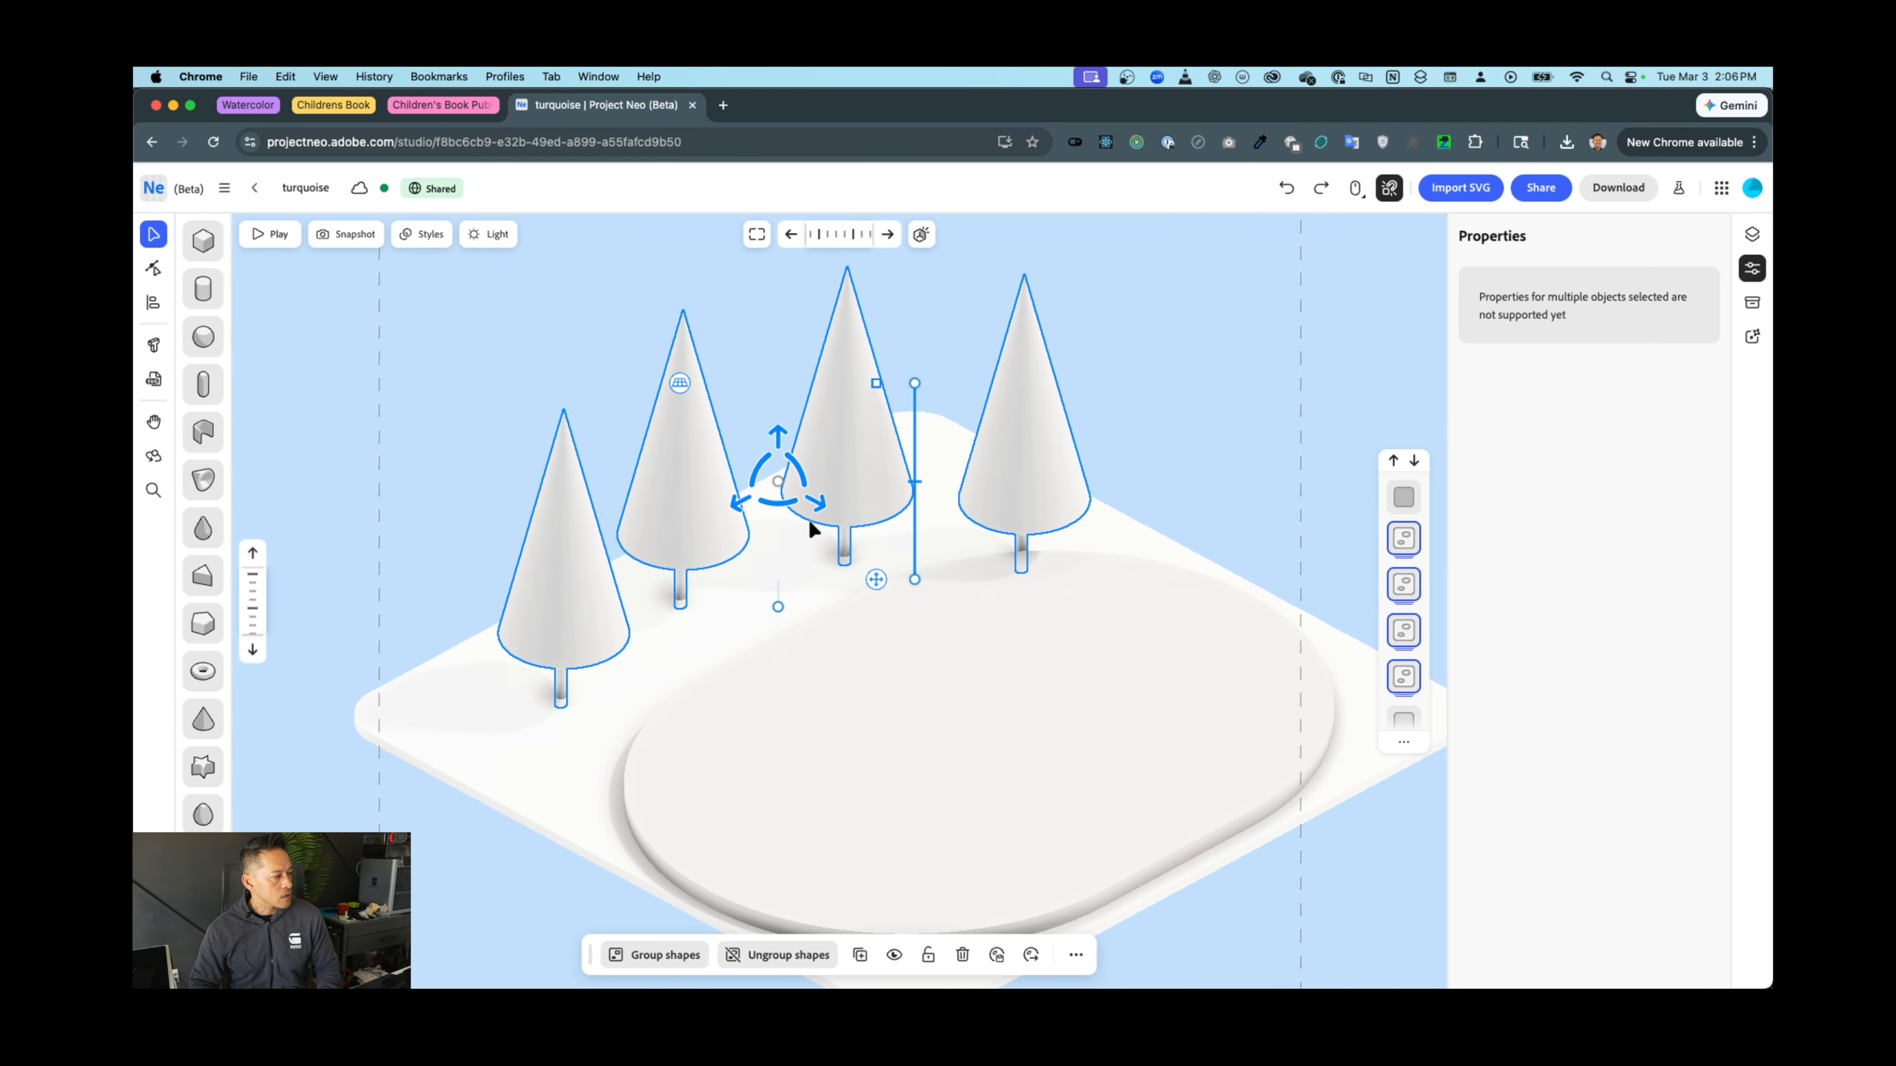
Shrink the oval slab slightly and slide it up-left in front of the trees
left_click(1006, 646)
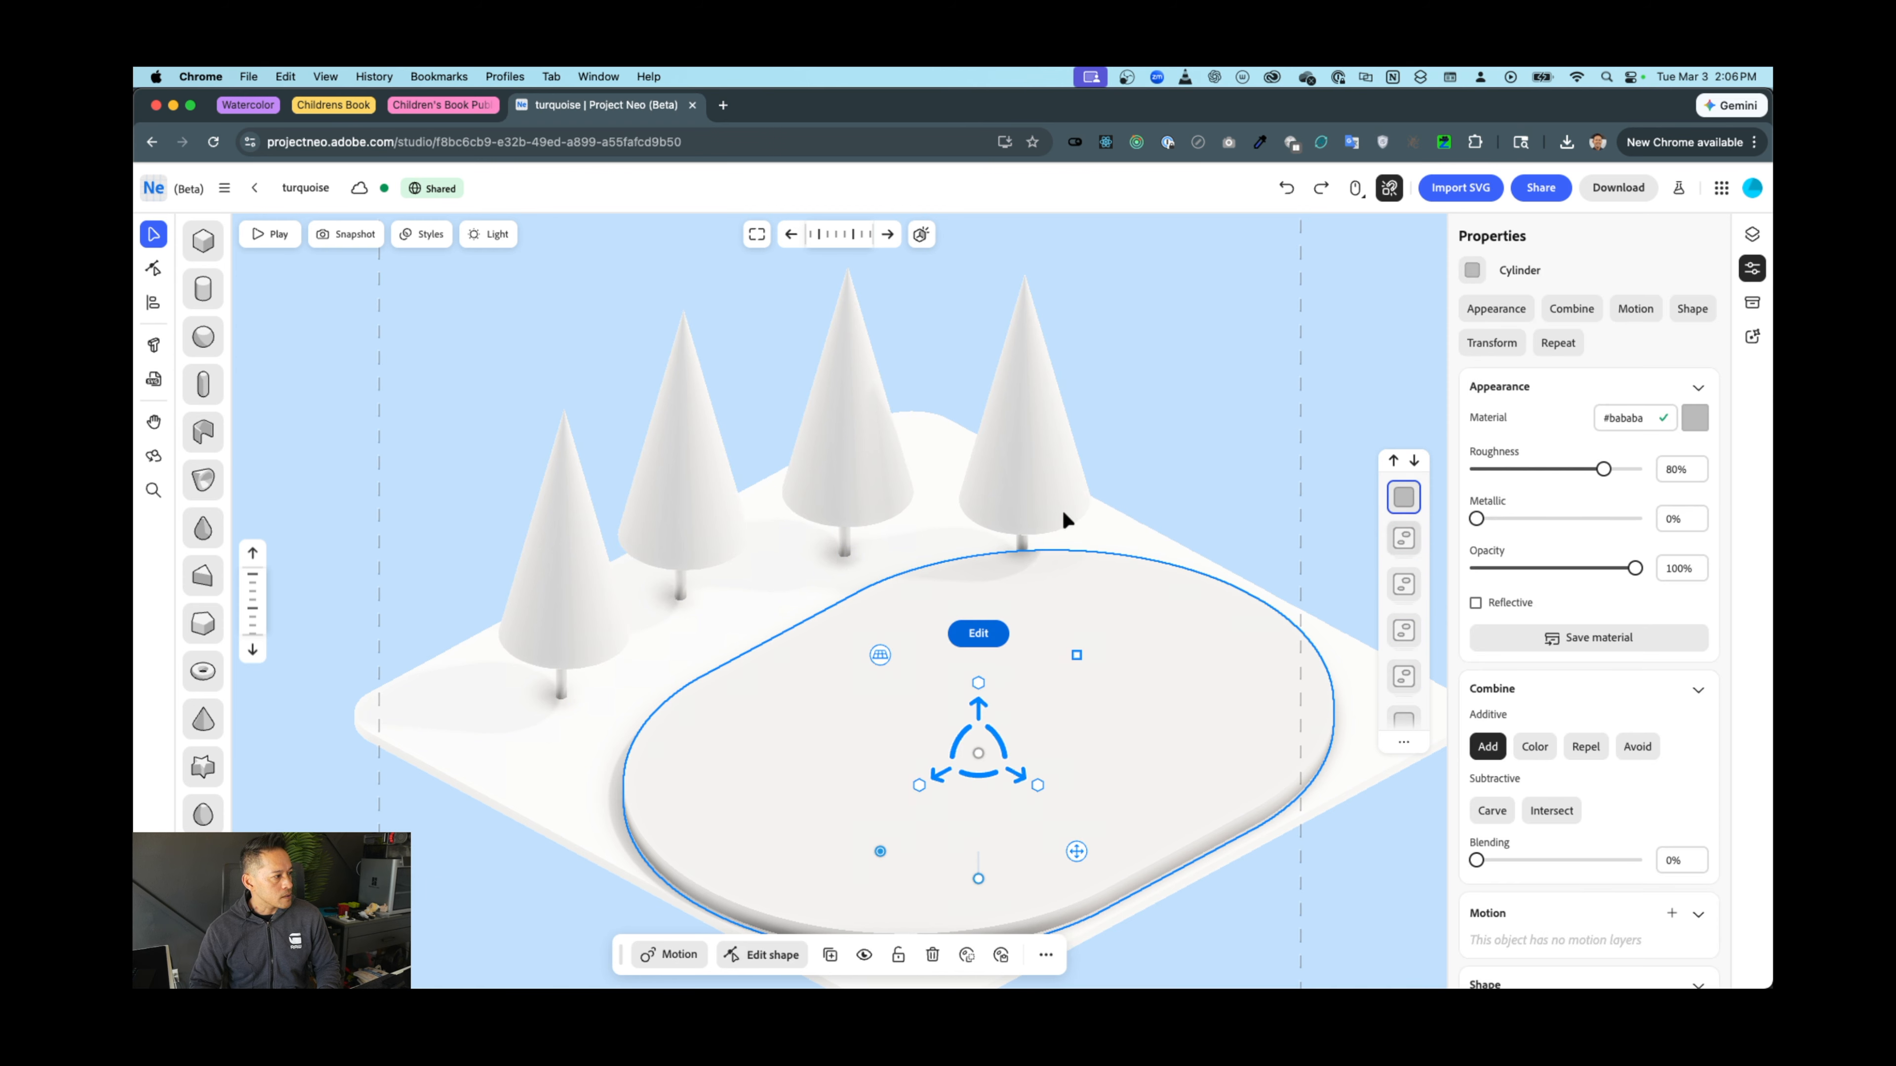
left_click_drag(1076, 655, 1017, 698)
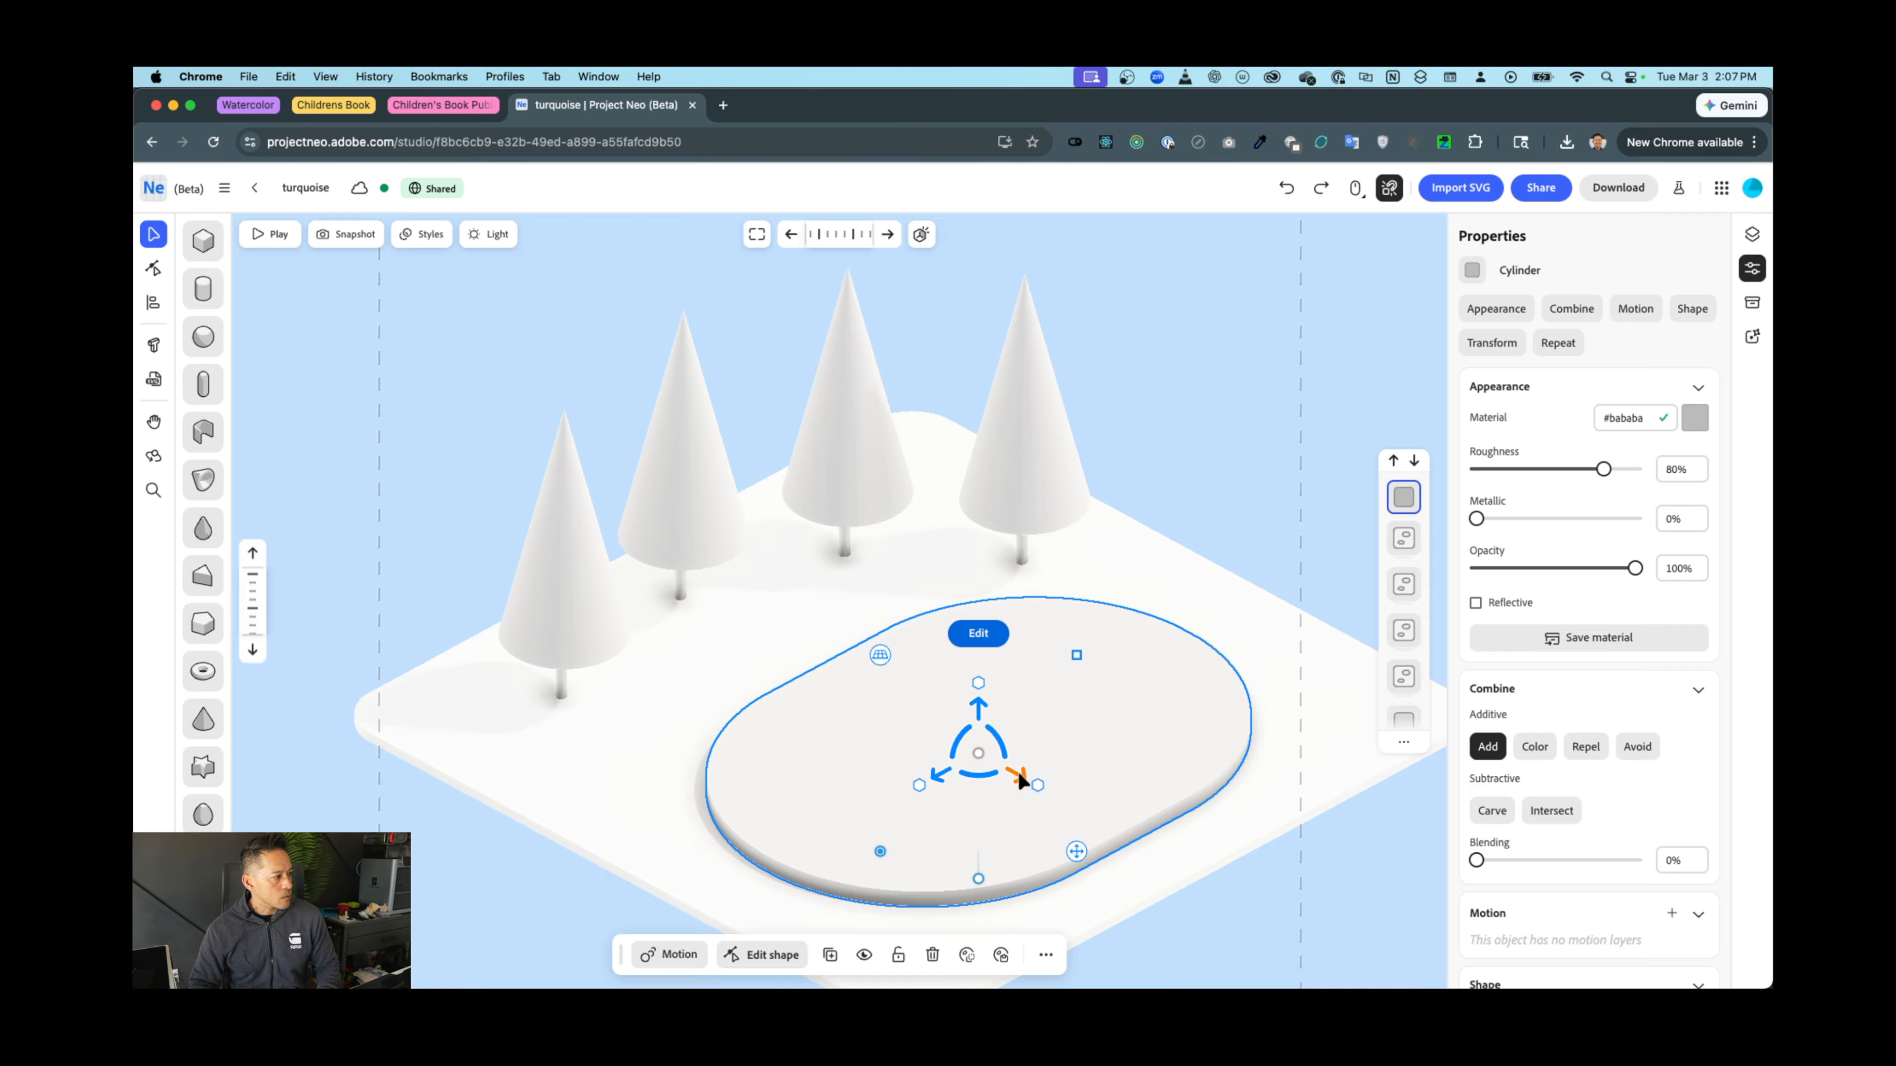
left_click_drag(1018, 771, 803, 746)
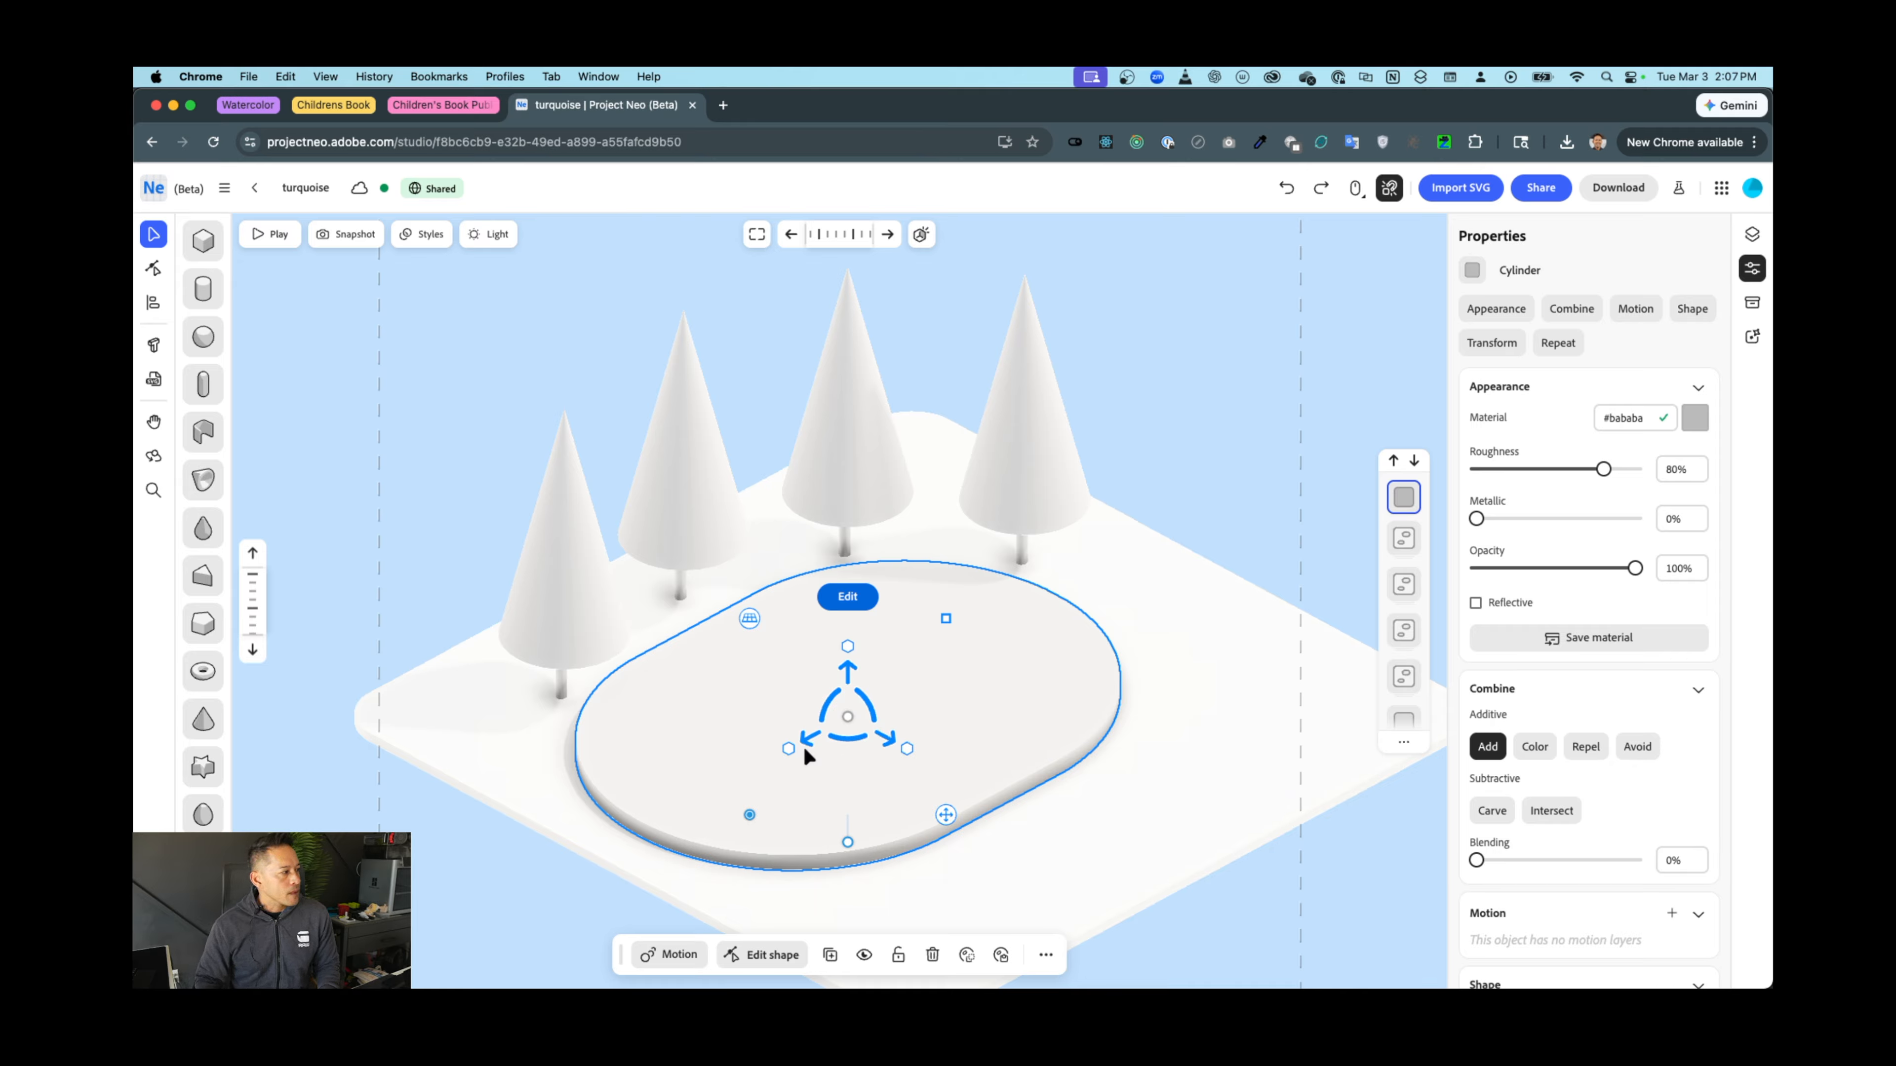
Change the oval slab's material colour to light blue #8fceff
left_click(330, 787)
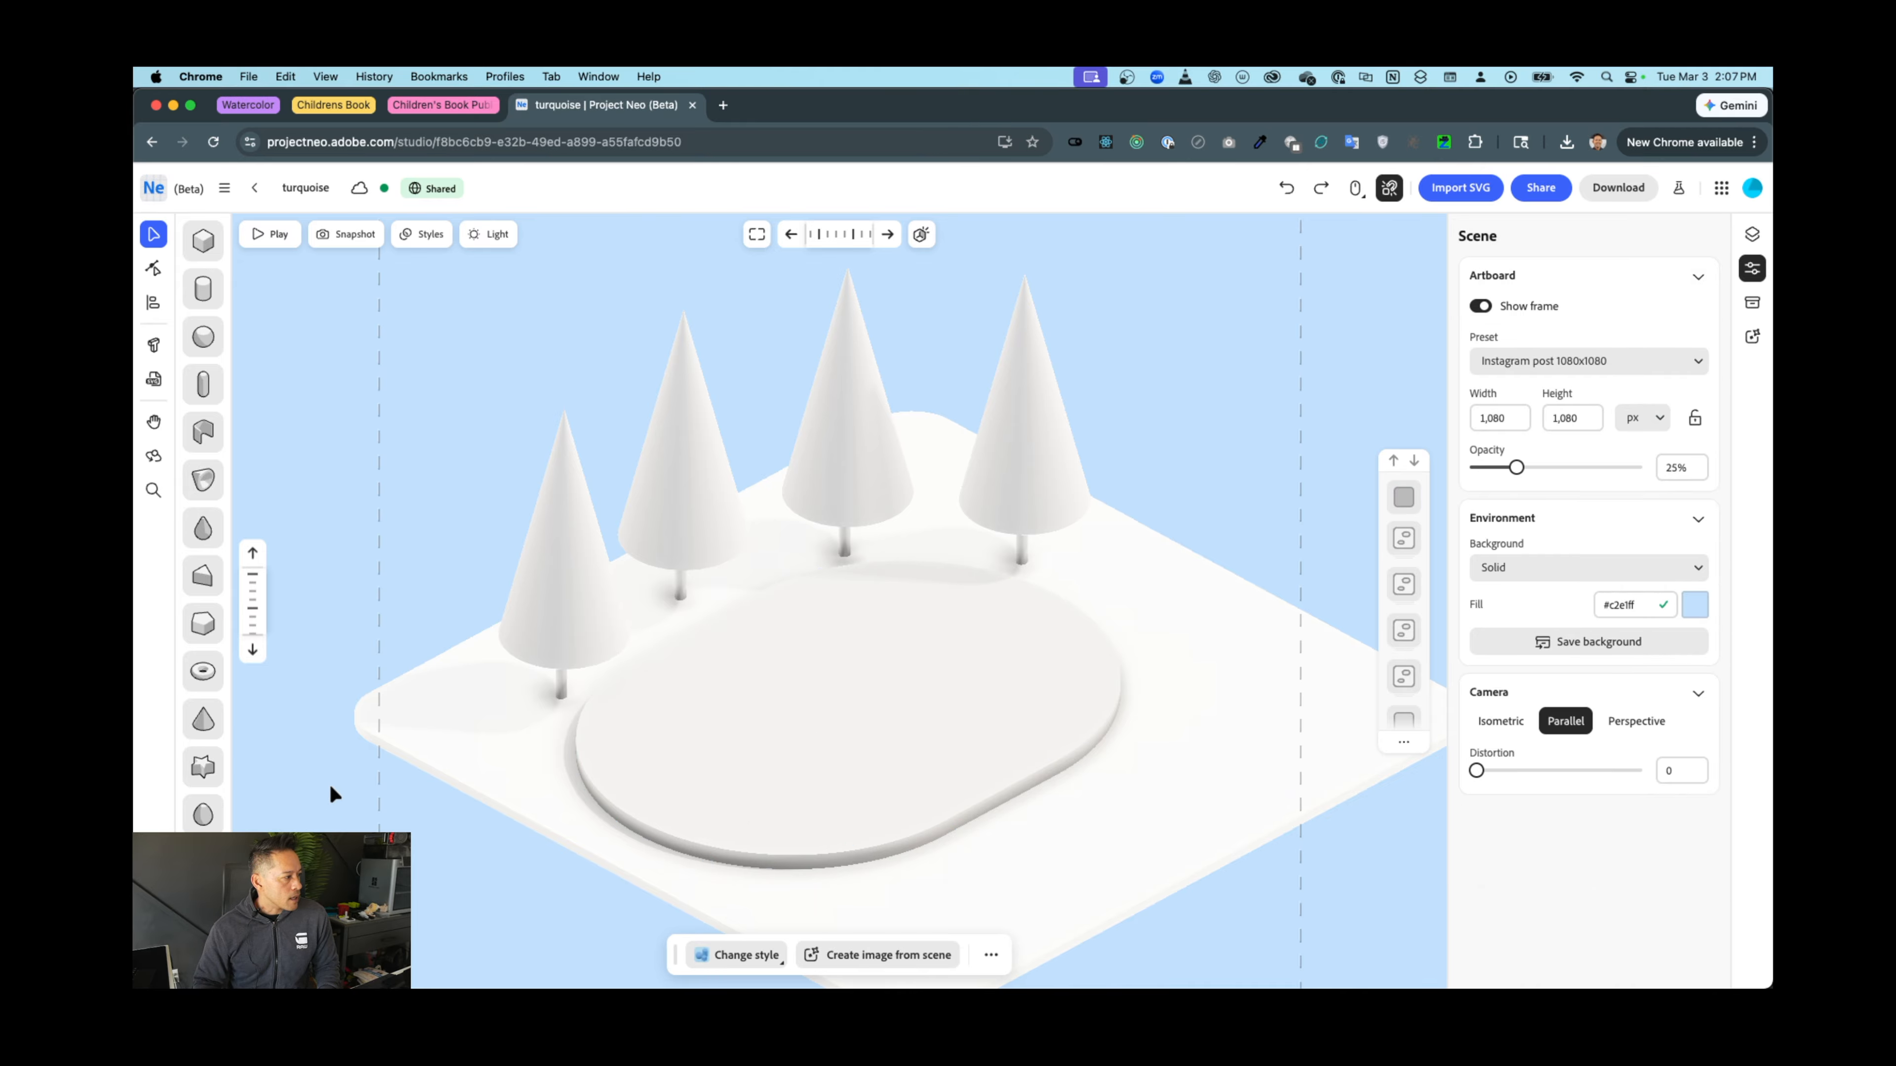
left_click(678, 751)
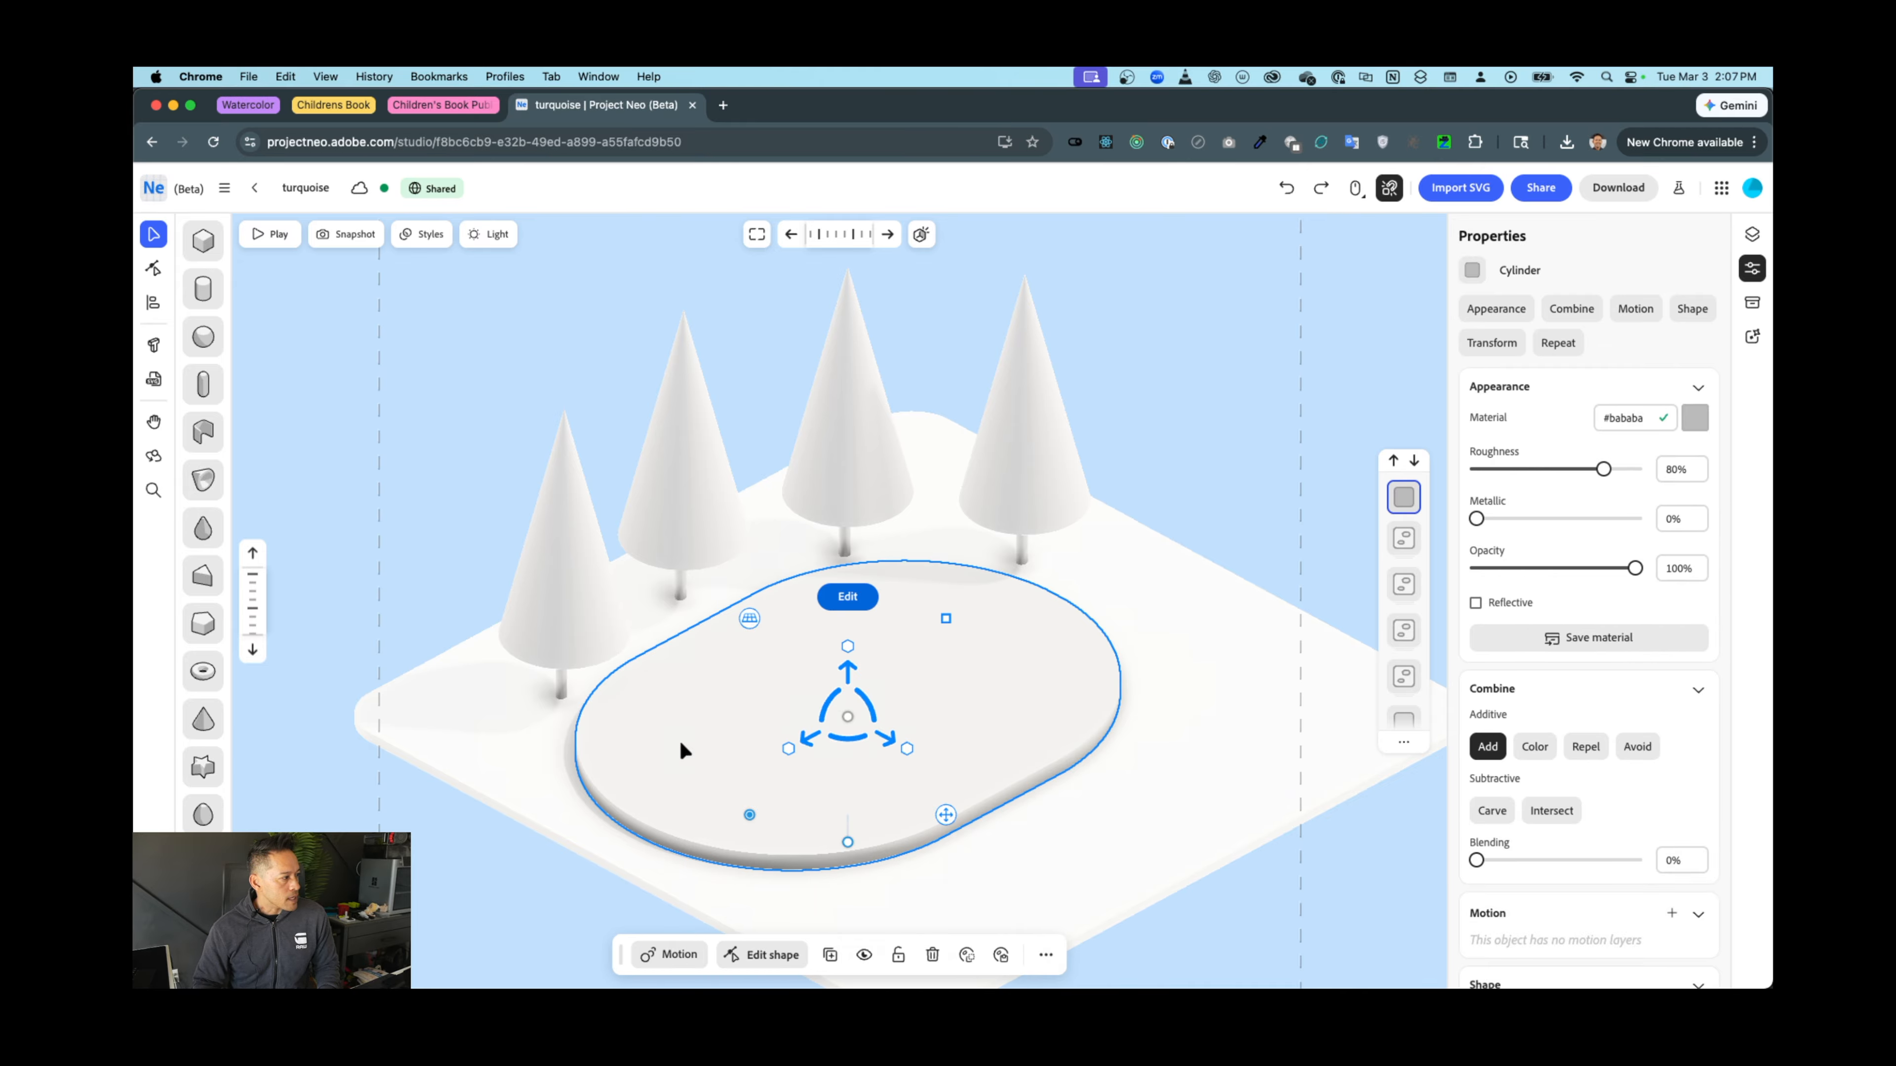
left_click(1699, 429)
left_click(1588, 516)
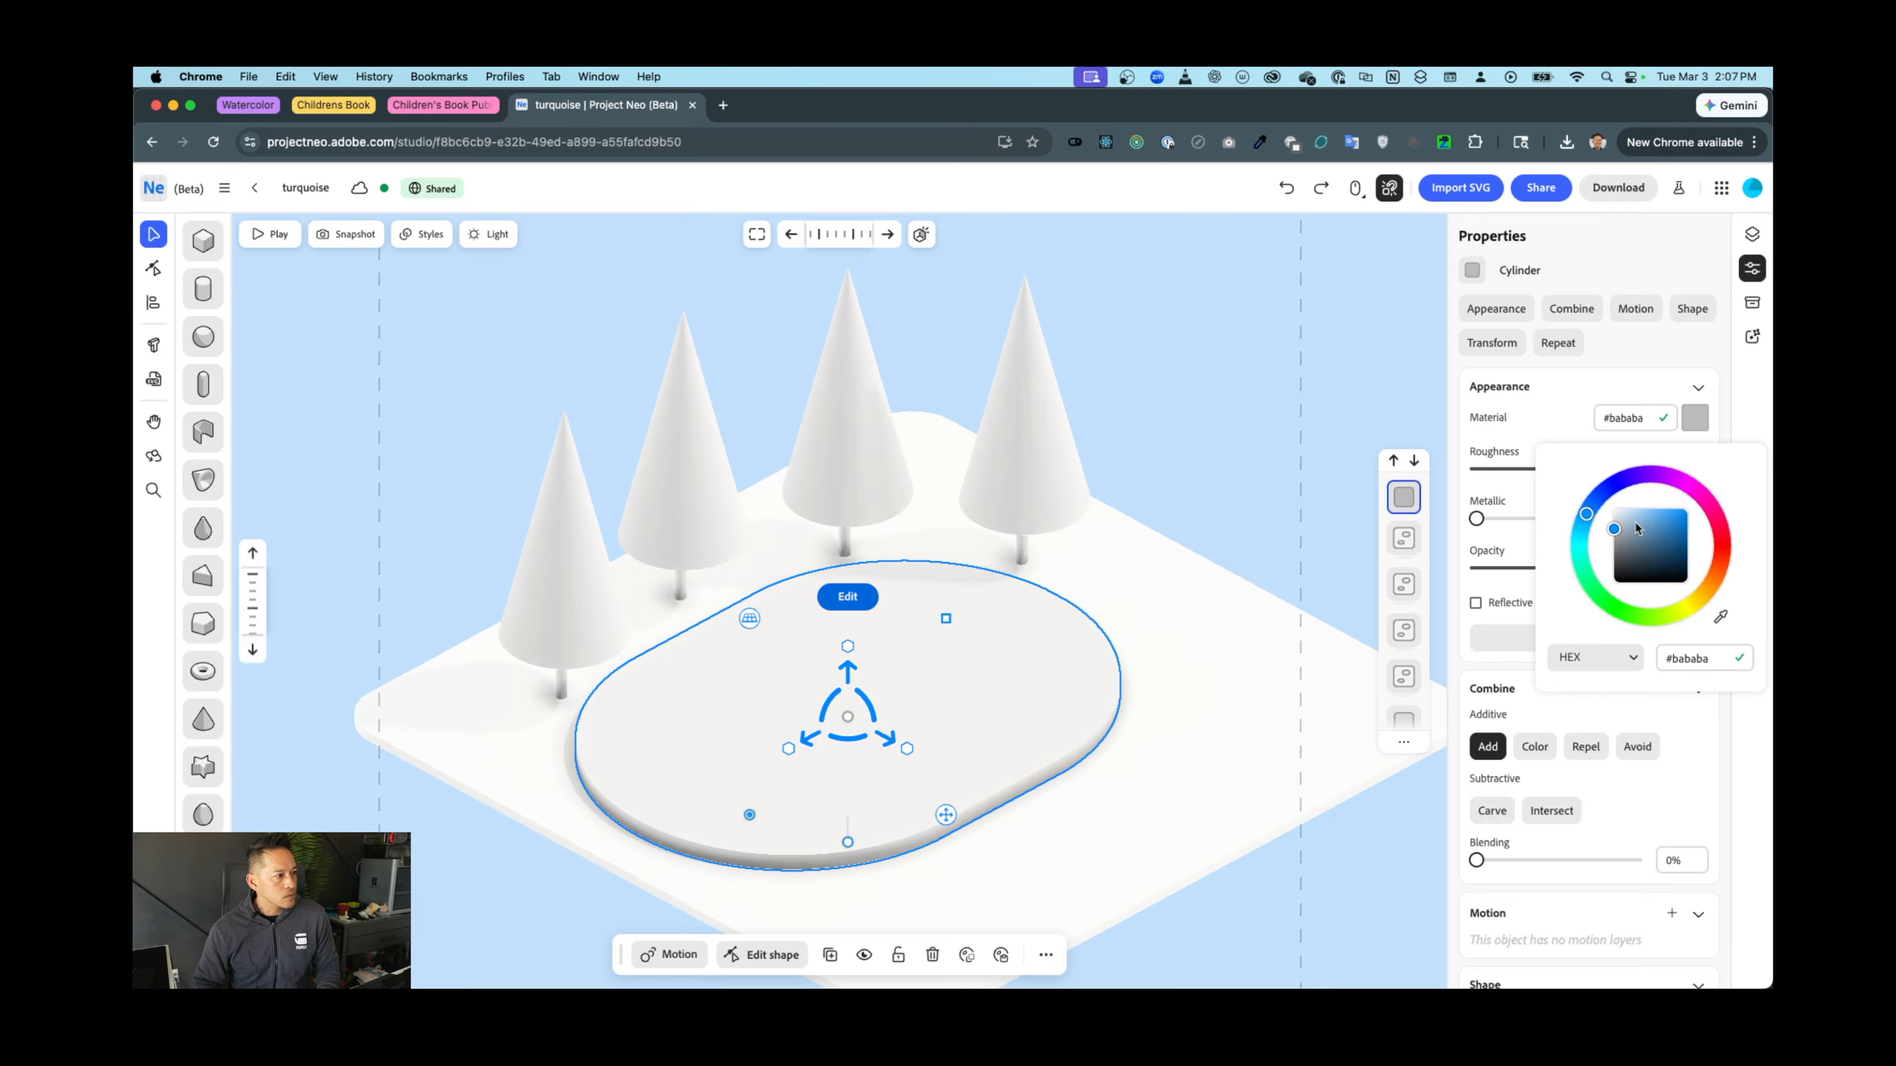
left_click(1648, 510)
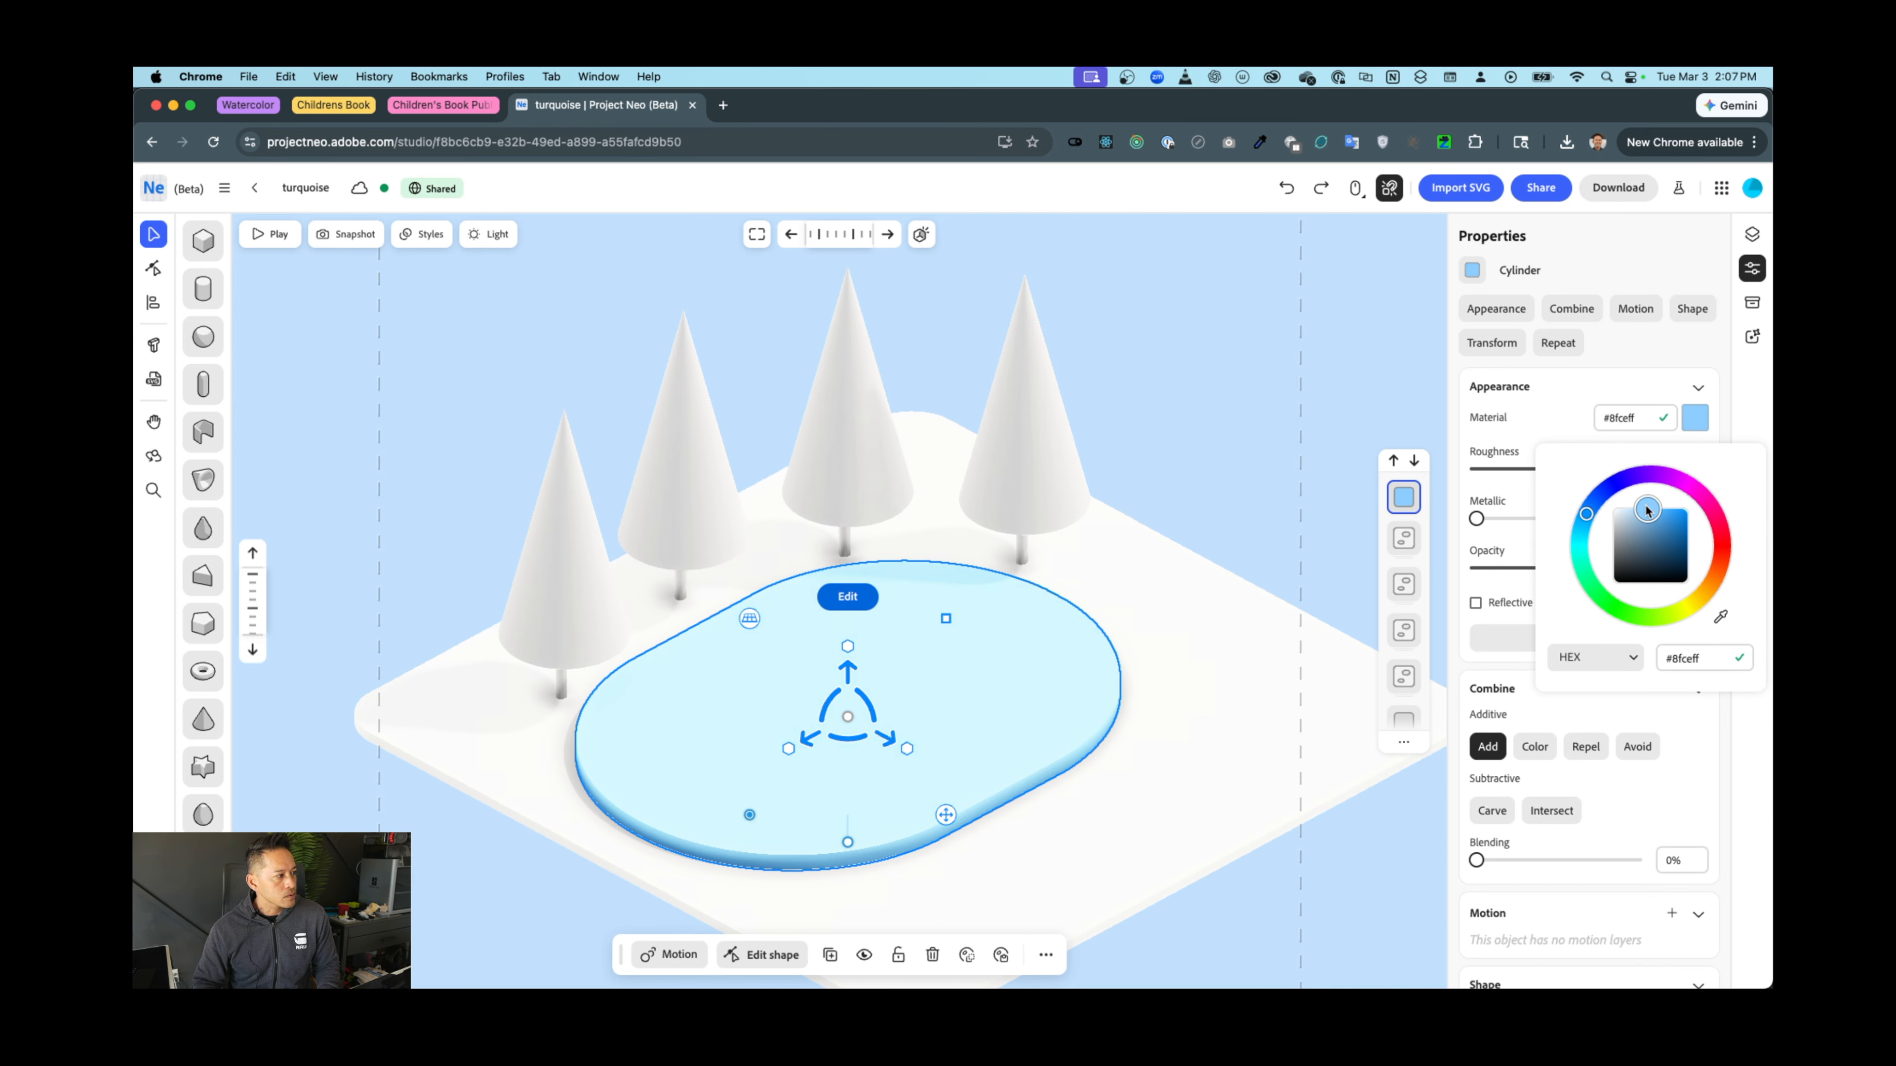
left_click(995, 443)
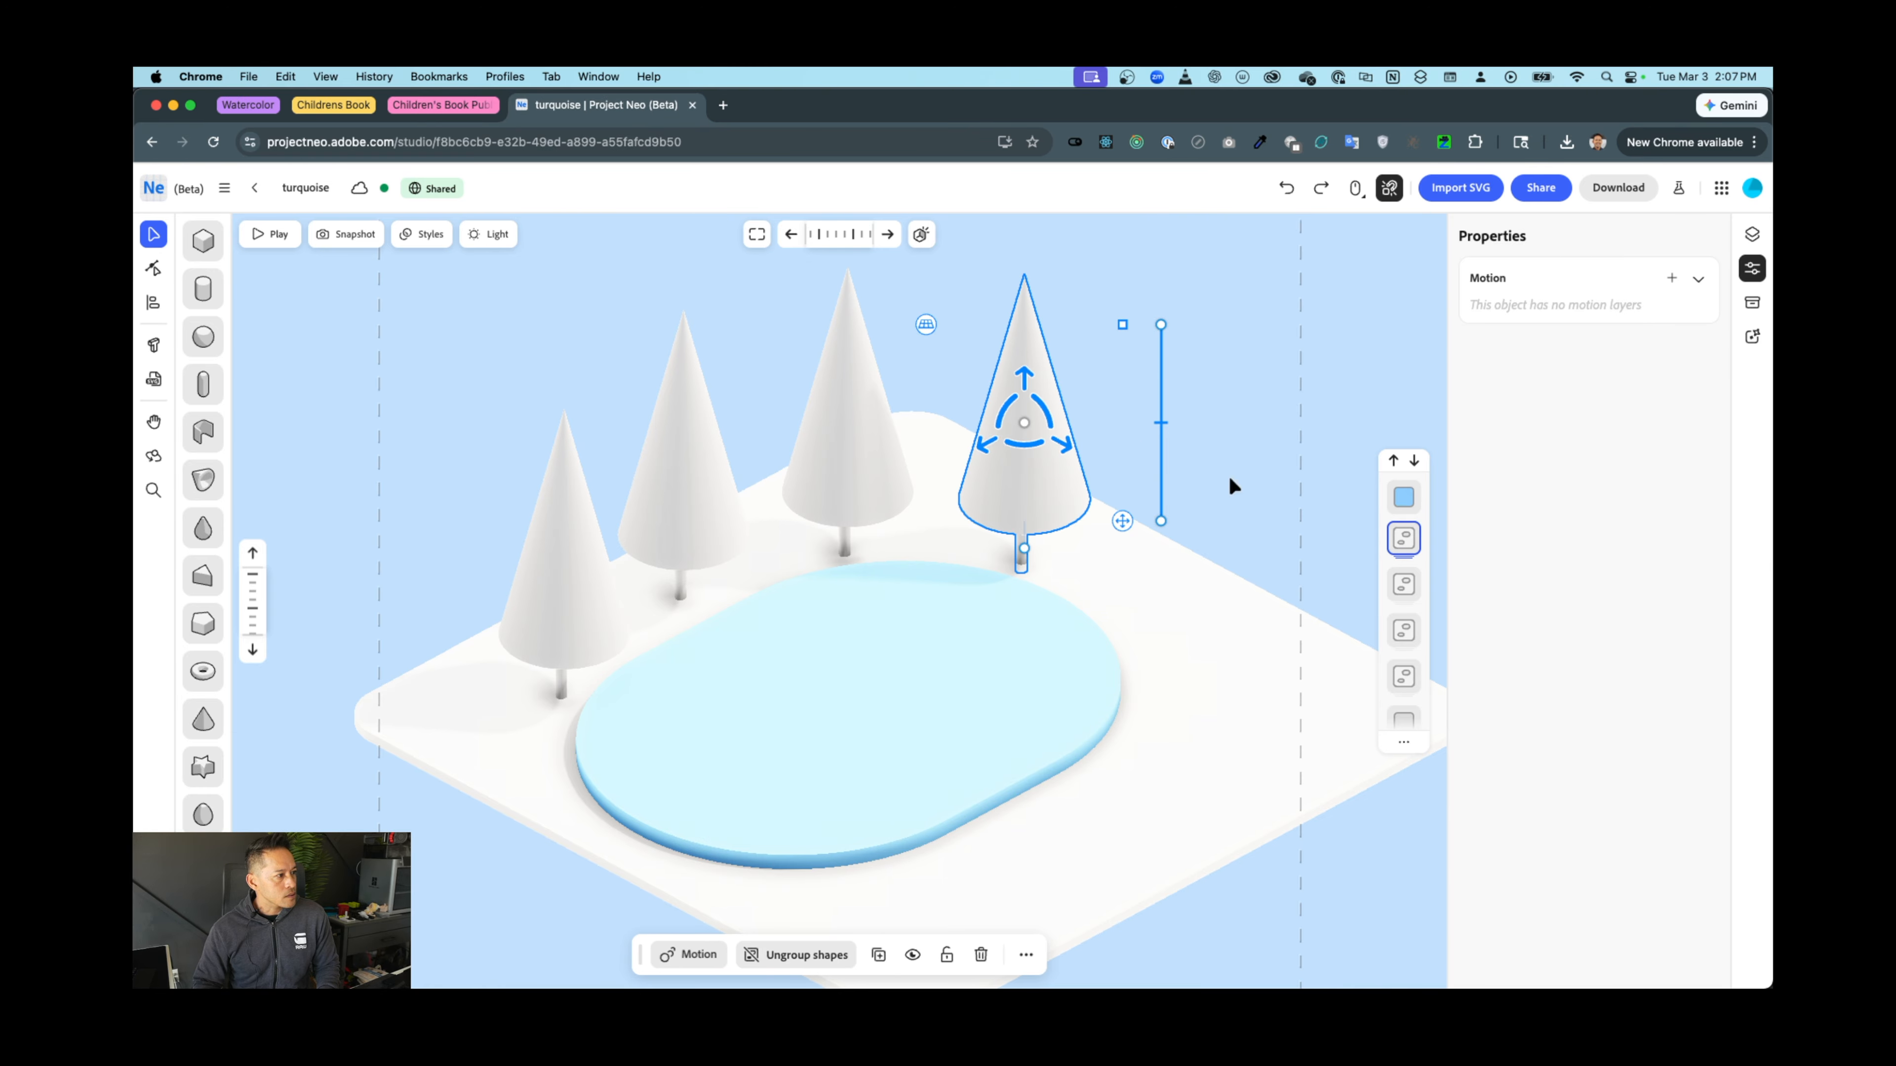
left_click(1405, 501)
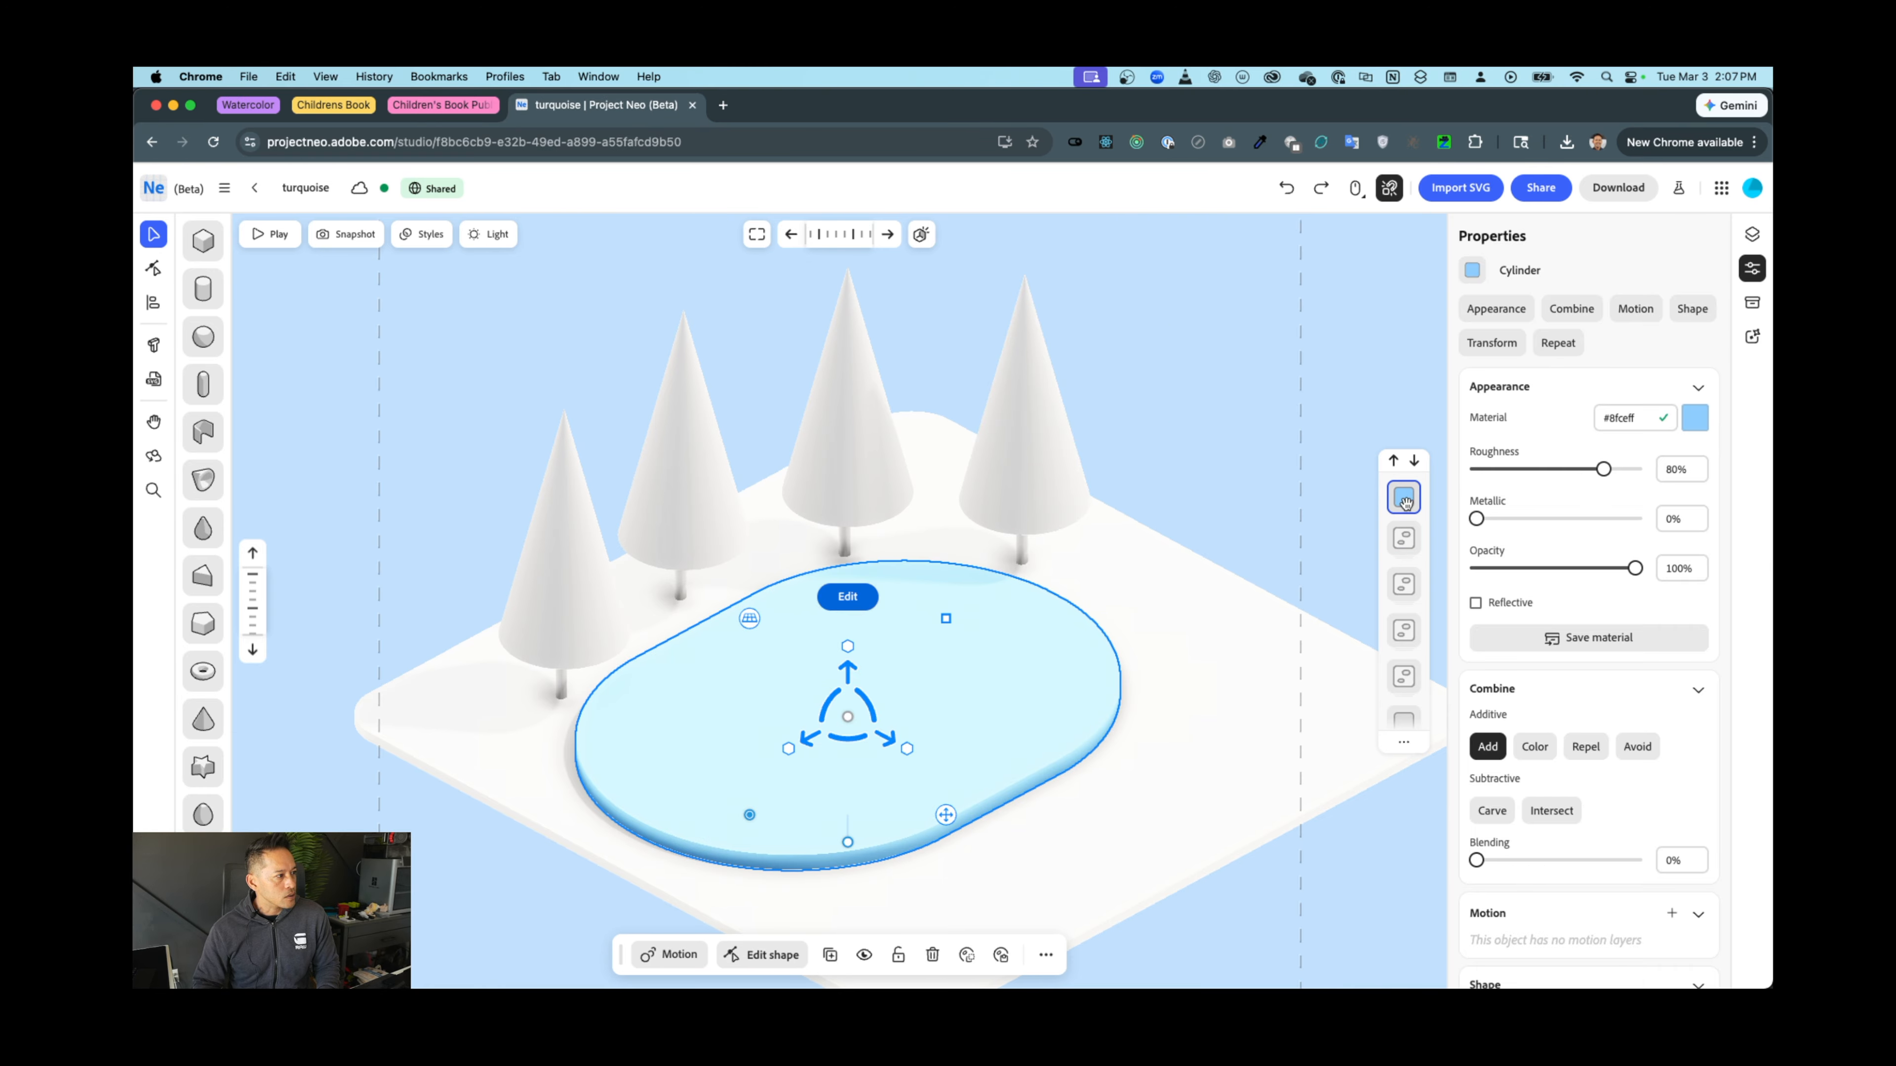
left_click(1005, 434)
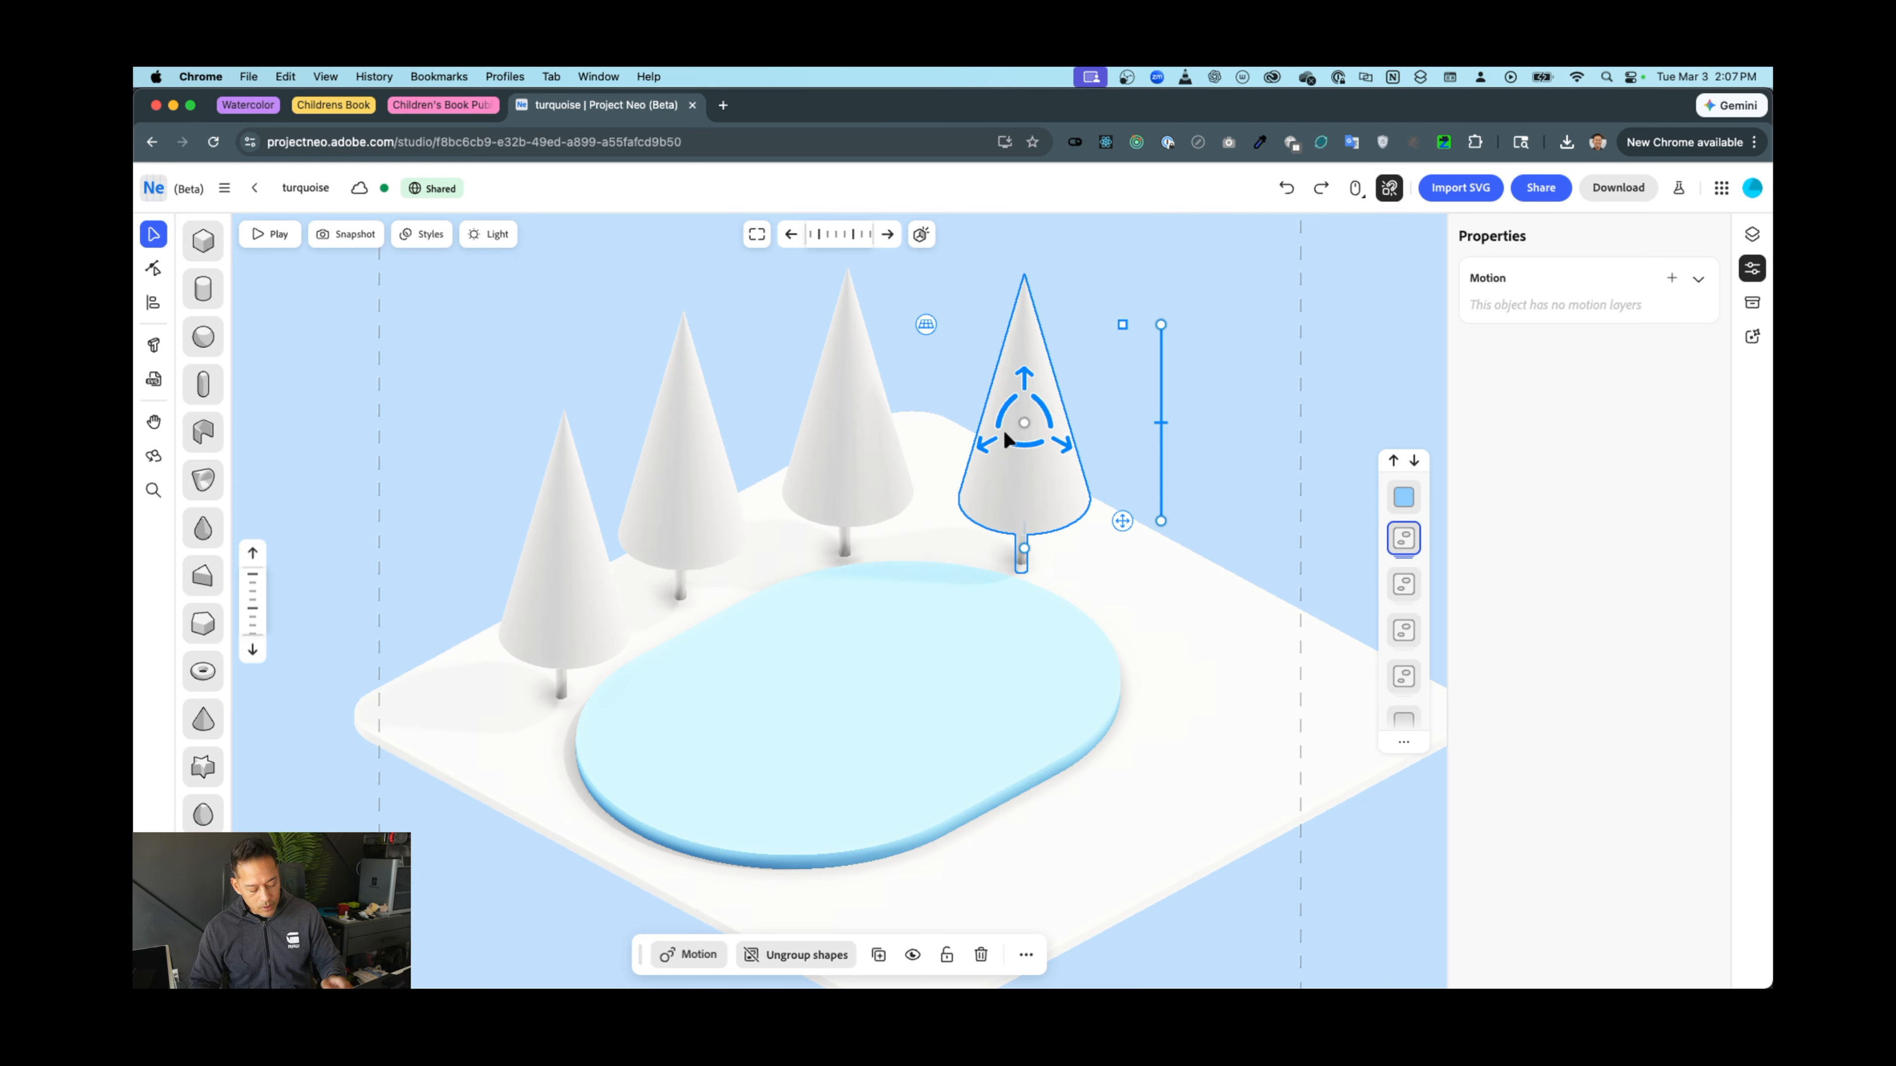
Ungroup the rightmost tree and tint its cone green
key("super+shift+g")
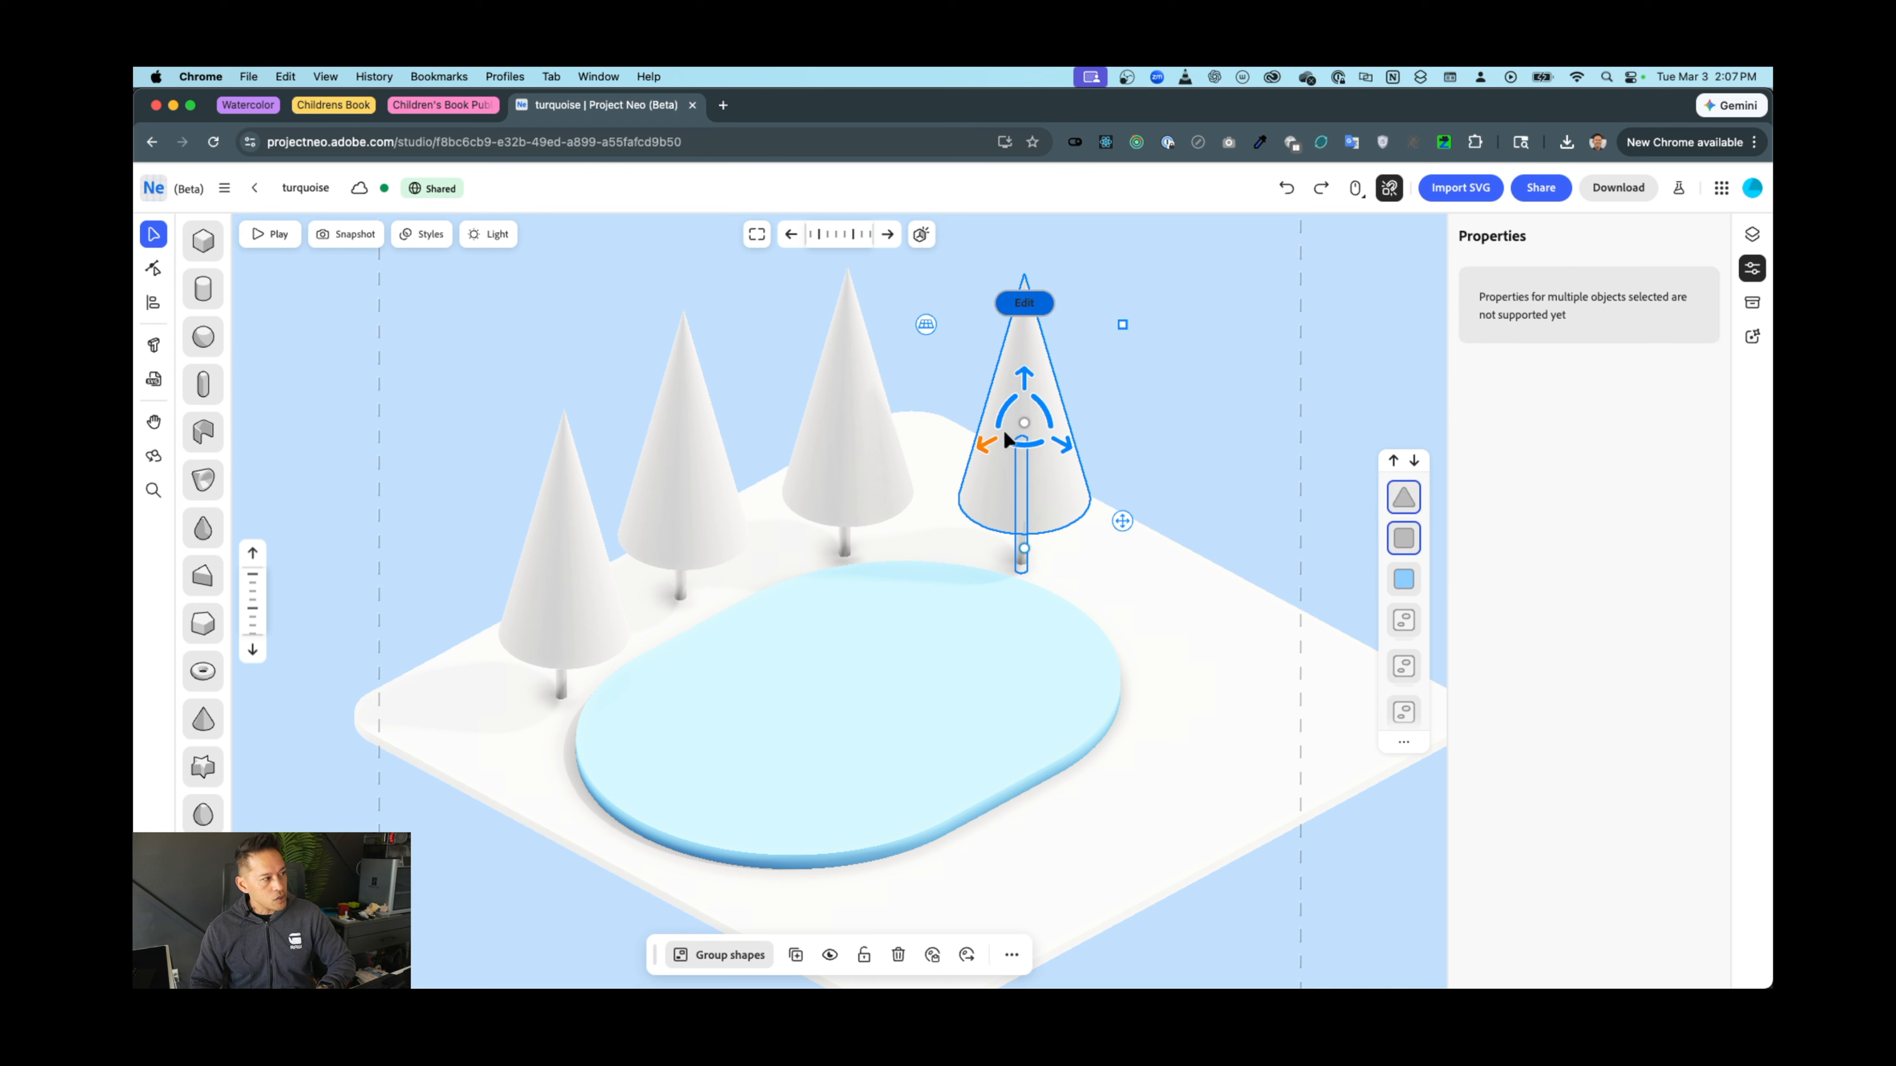
left_click(1105, 375)
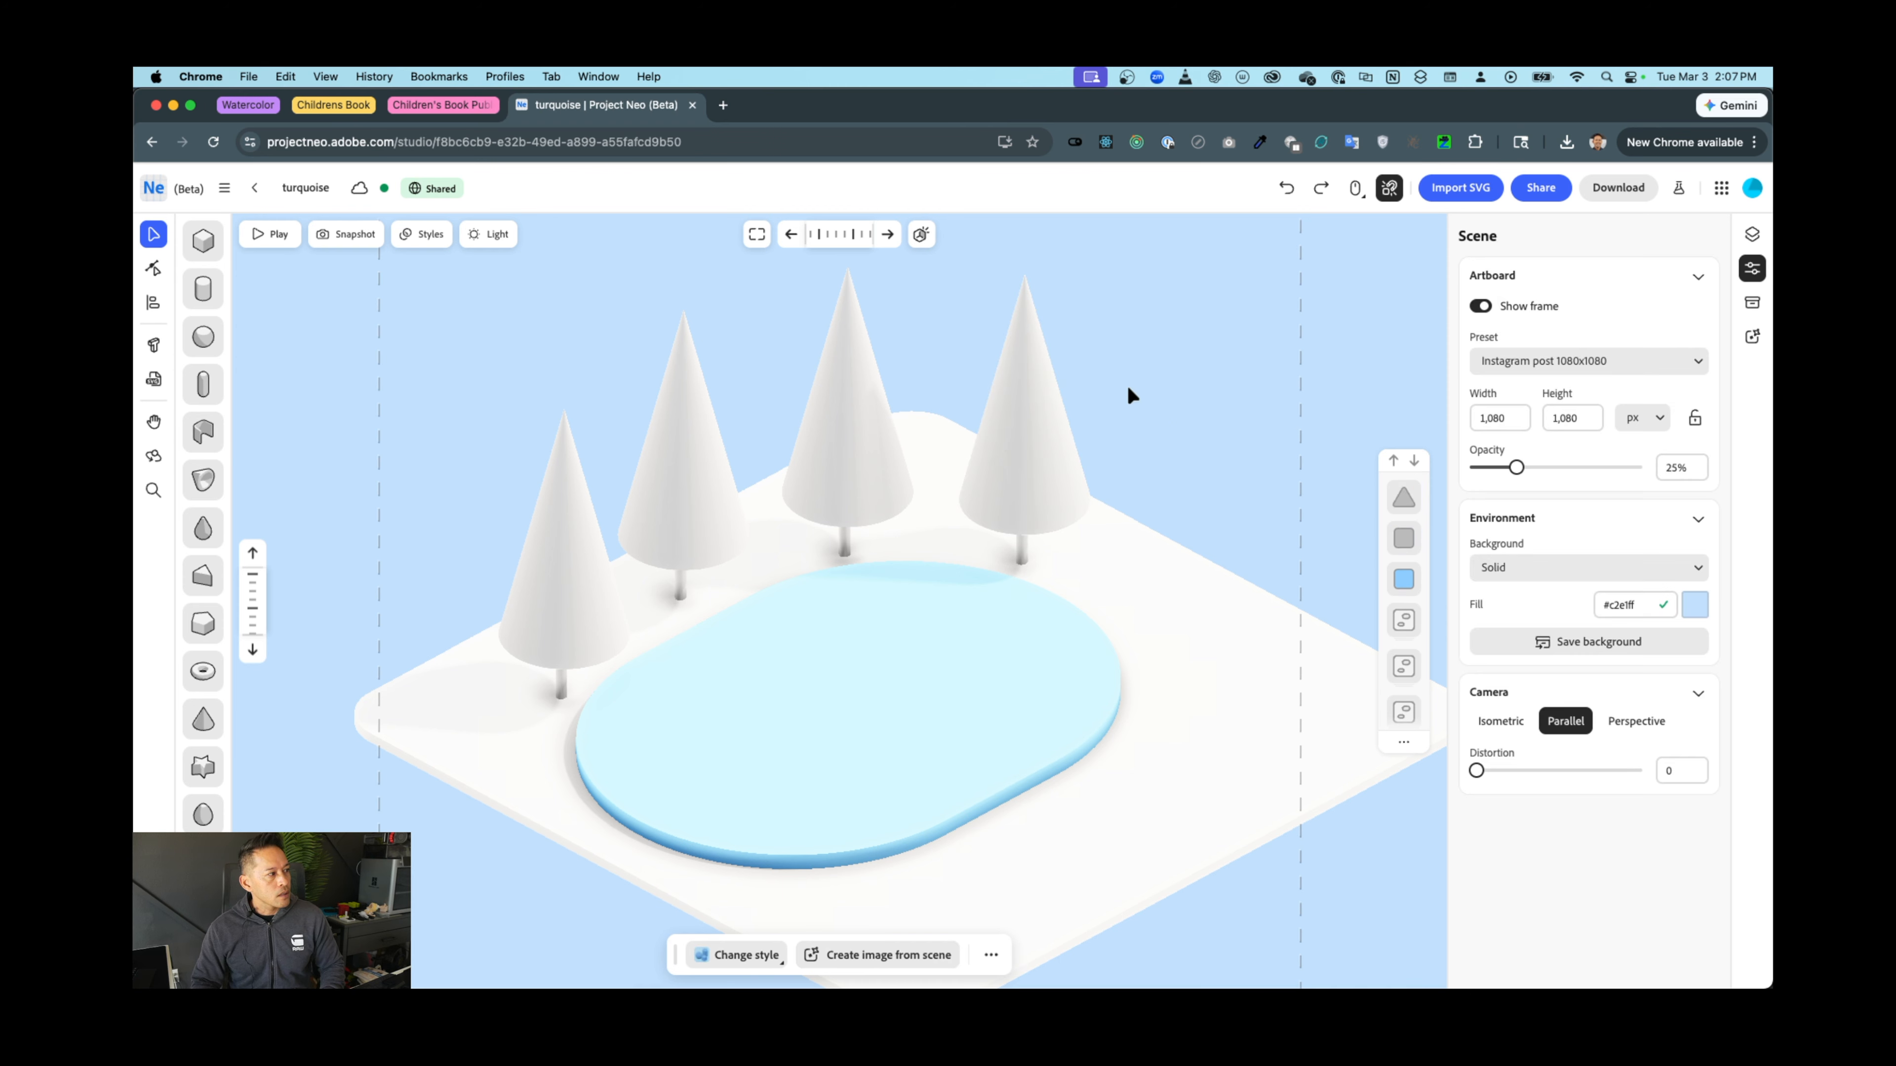
left_click(1046, 415)
left_click(1695, 418)
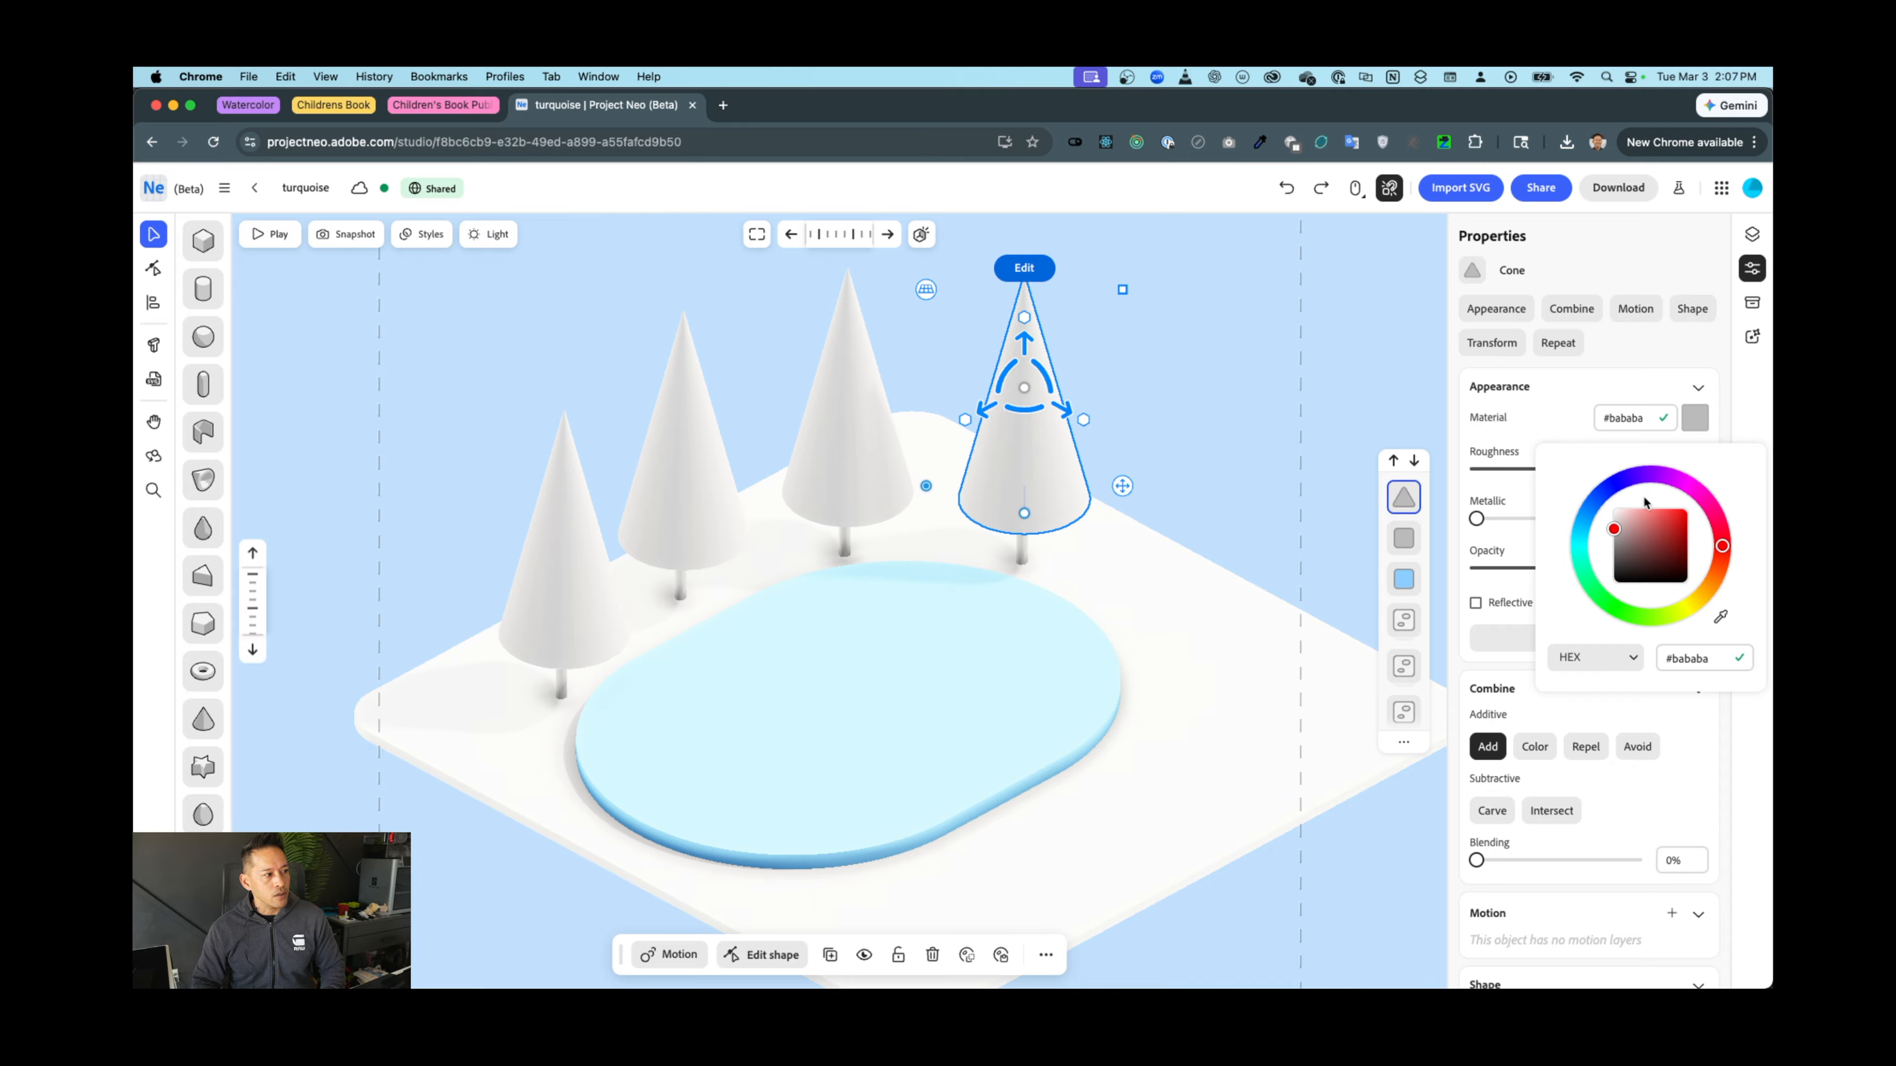
left_click(1591, 588)
mouse_move(1687, 533)
left_mouse_down()
mouse_move(1650, 539)
mouse_move(1665, 545)
left_mouse_up()
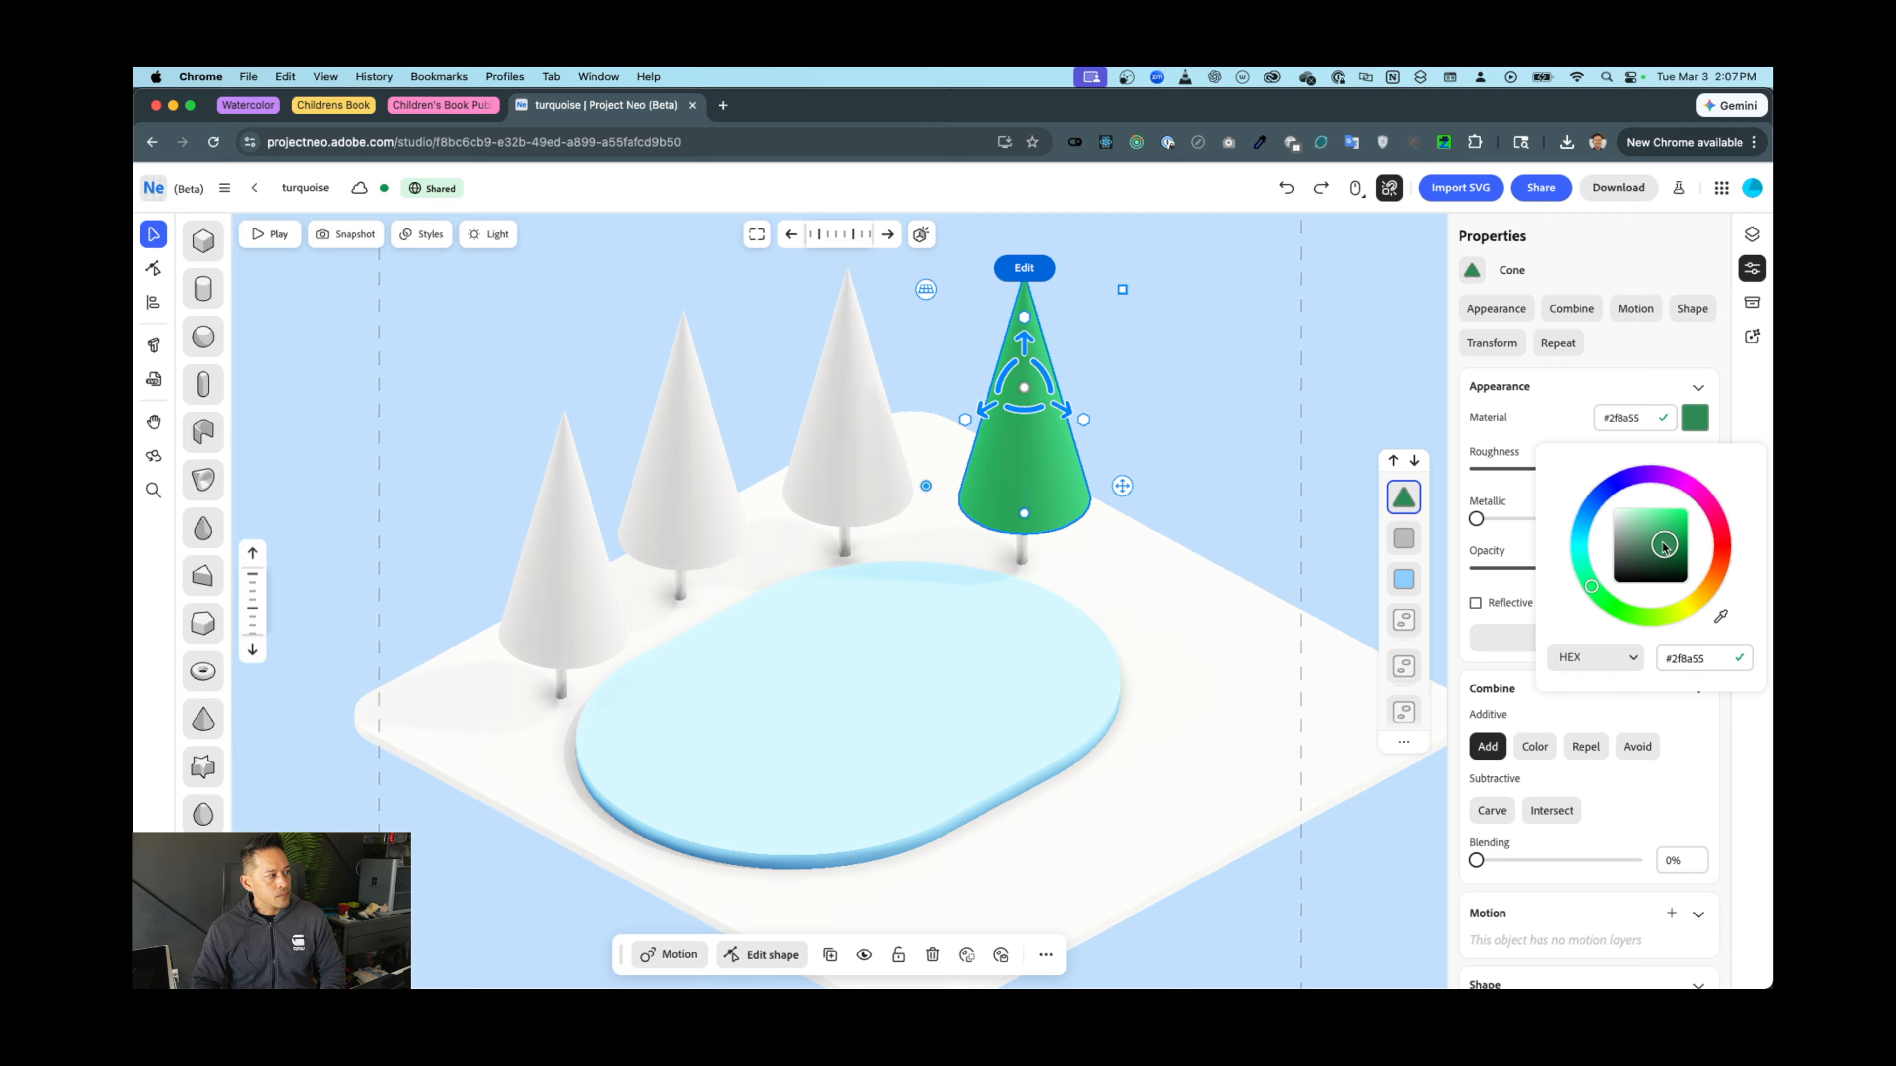
left_click(1551, 693)
Darken the cone's green to #247d49
scroll(1628, 788, "down", 5)
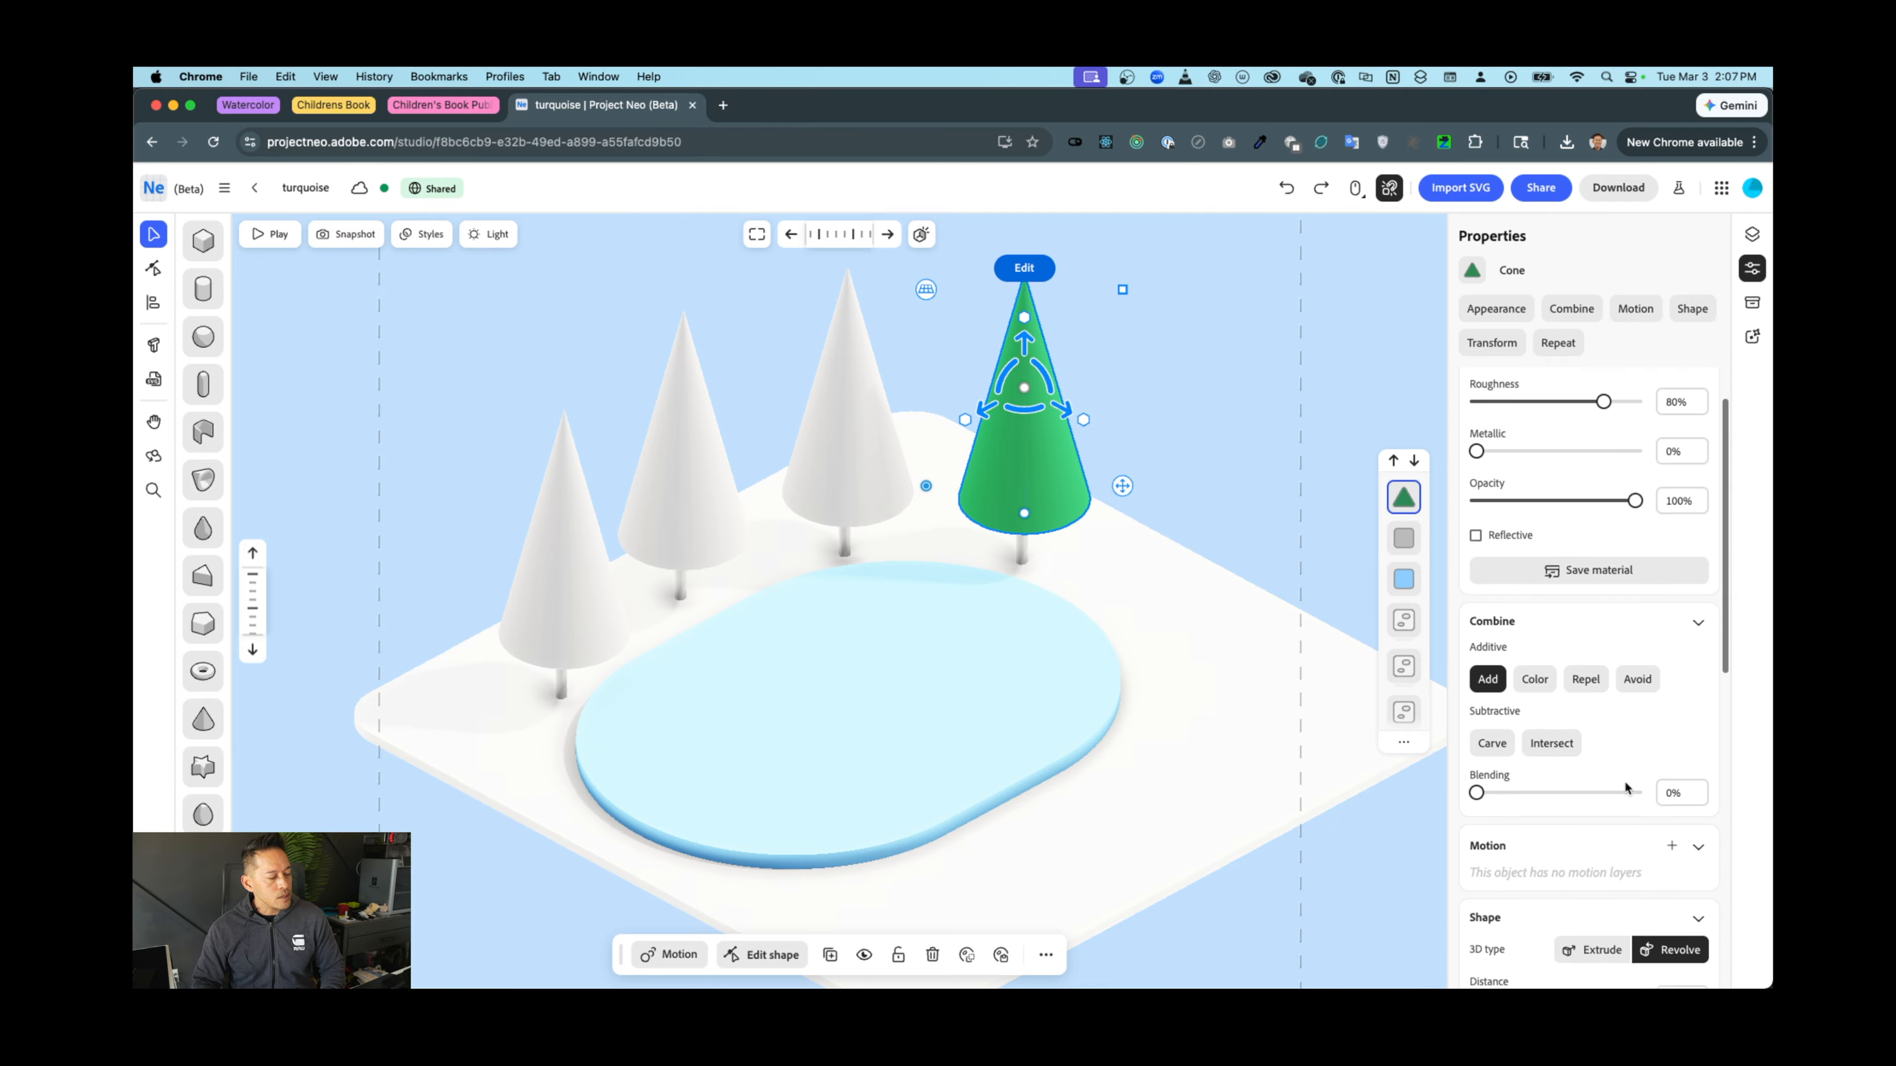
scroll(1527, 812, "down", 3)
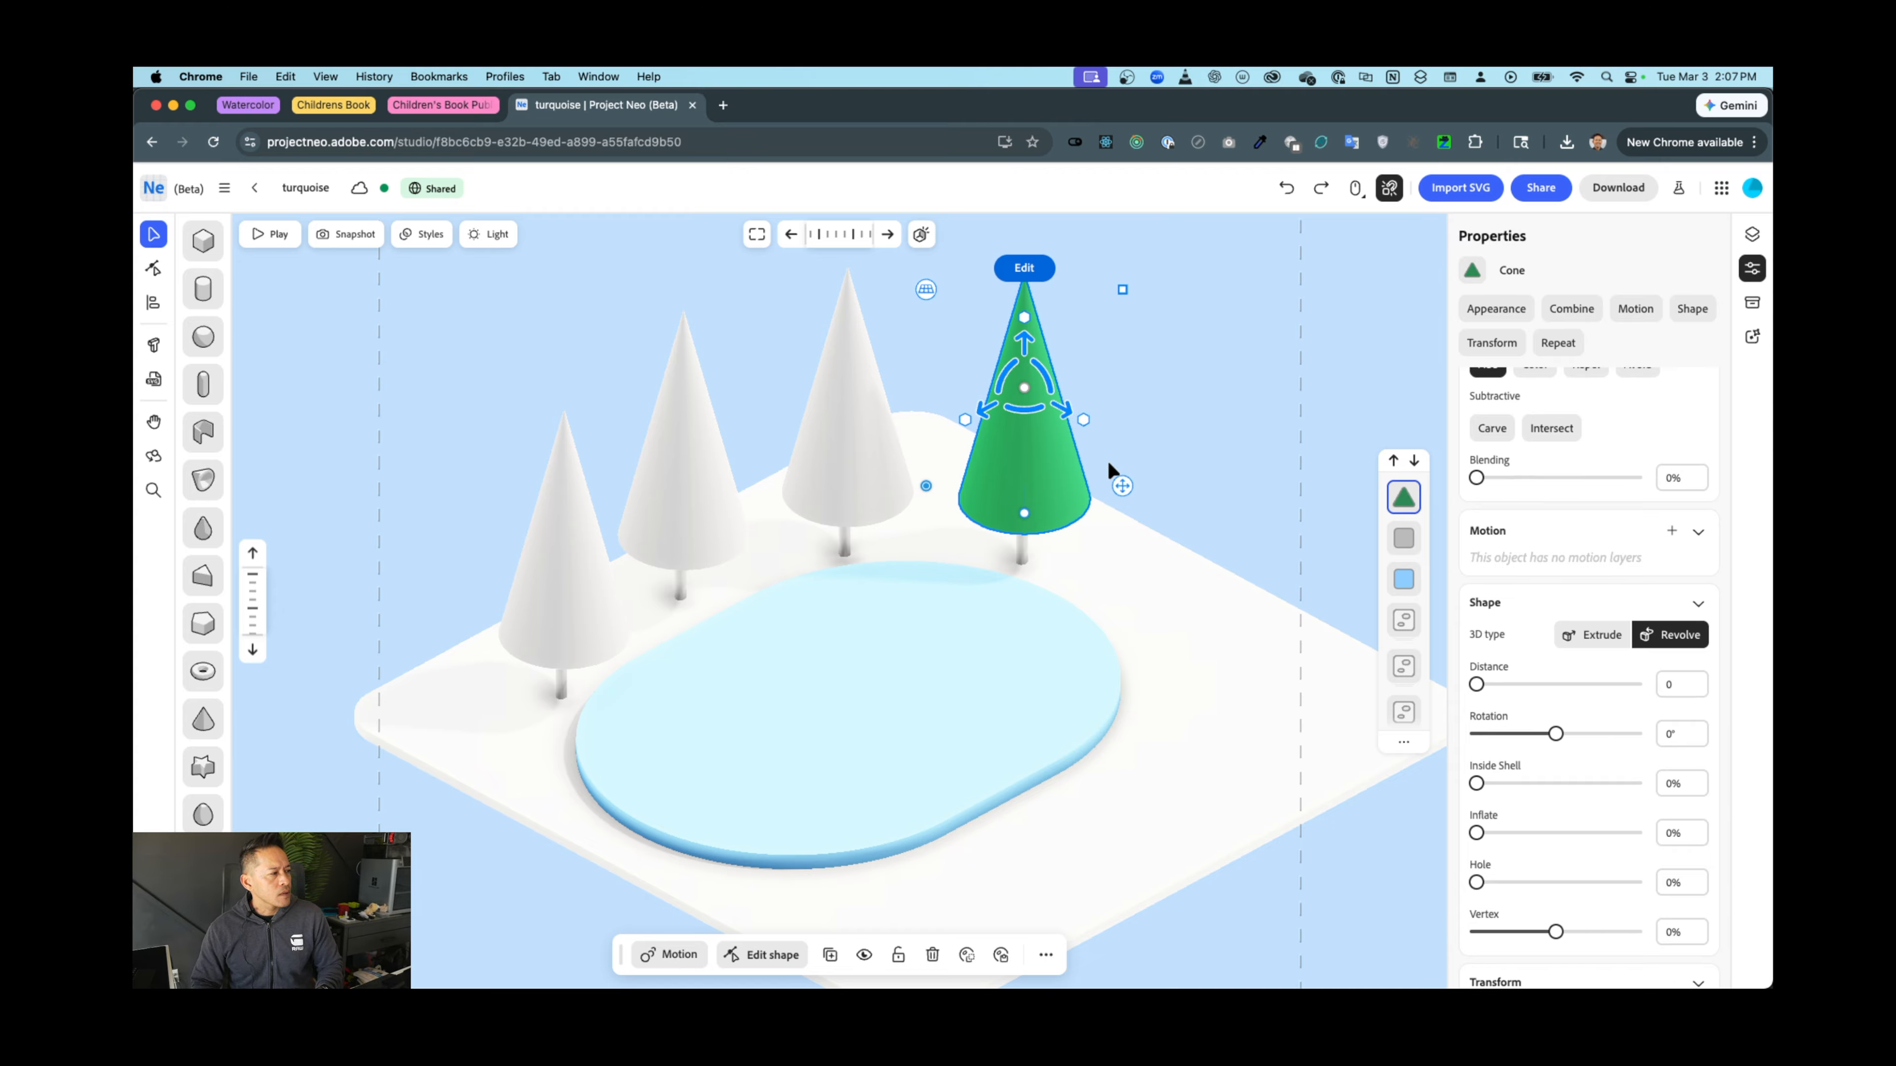
left_click(1021, 553)
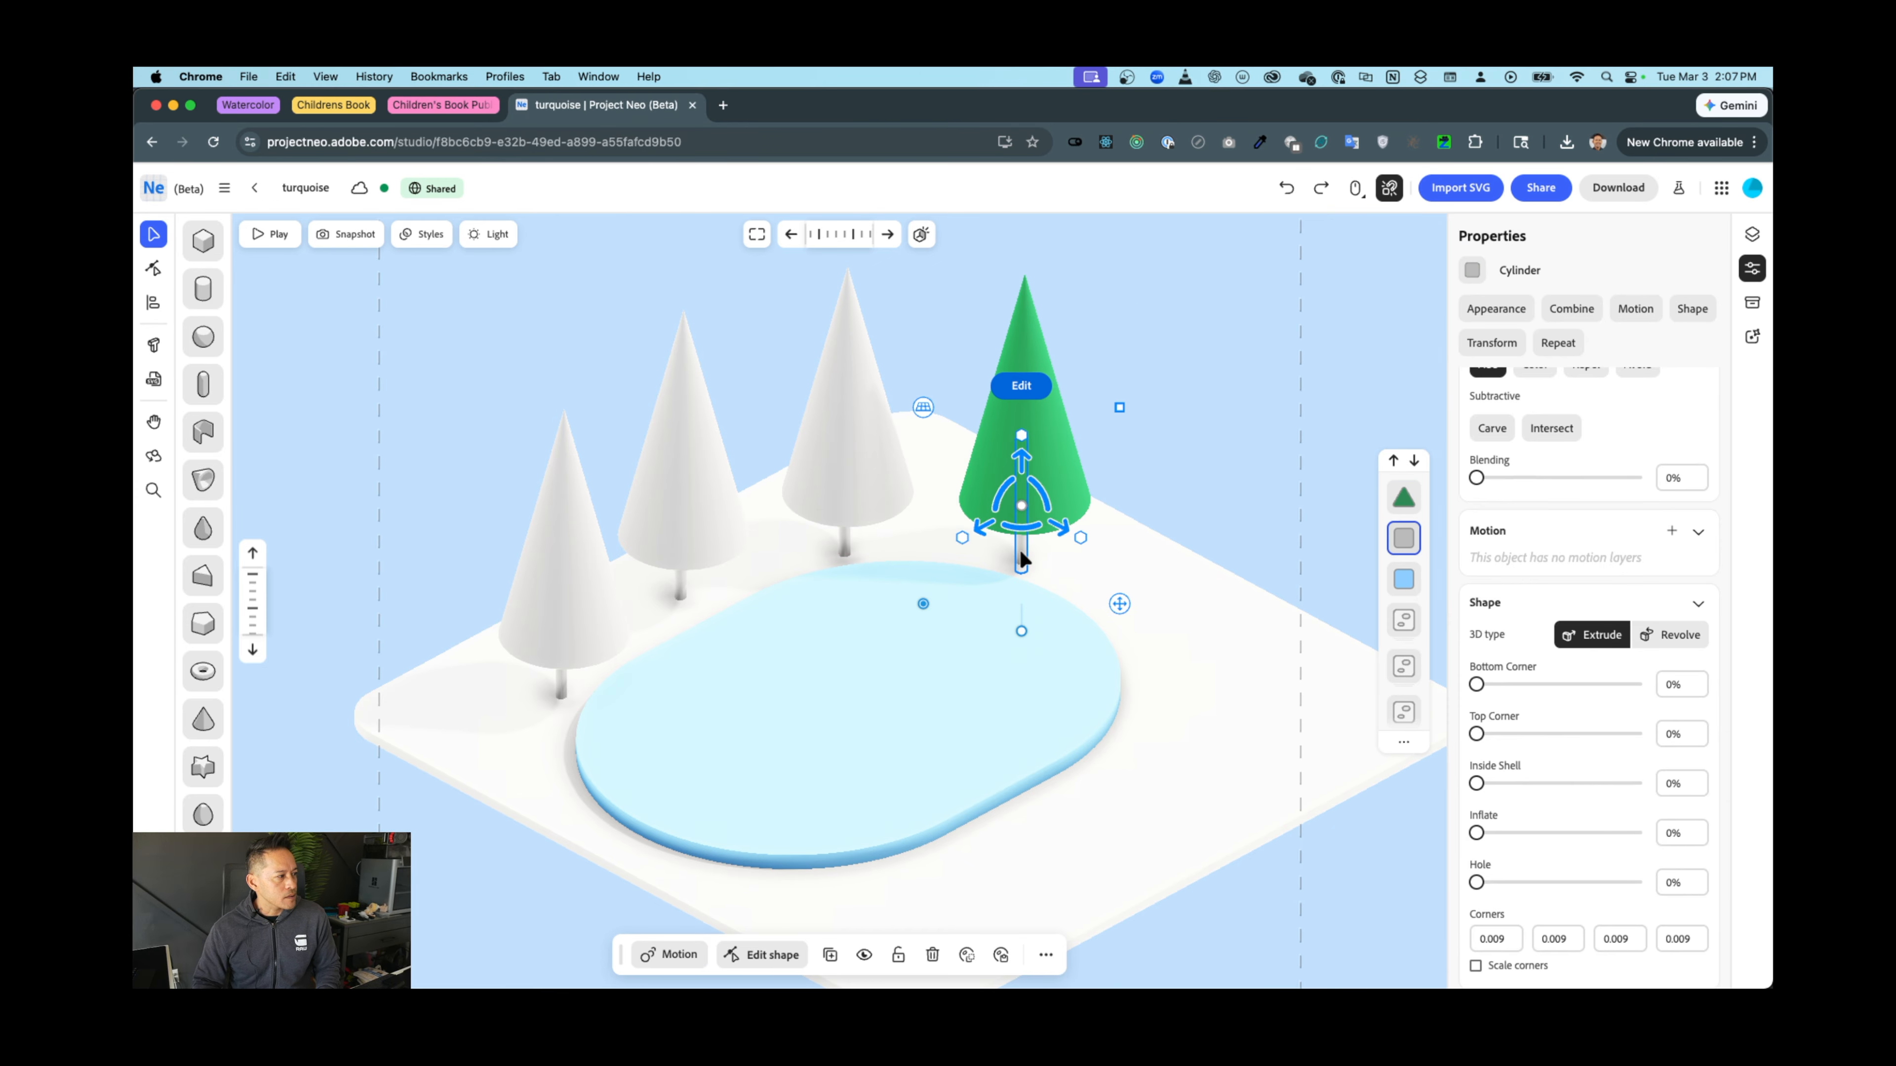
left_click(1054, 472)
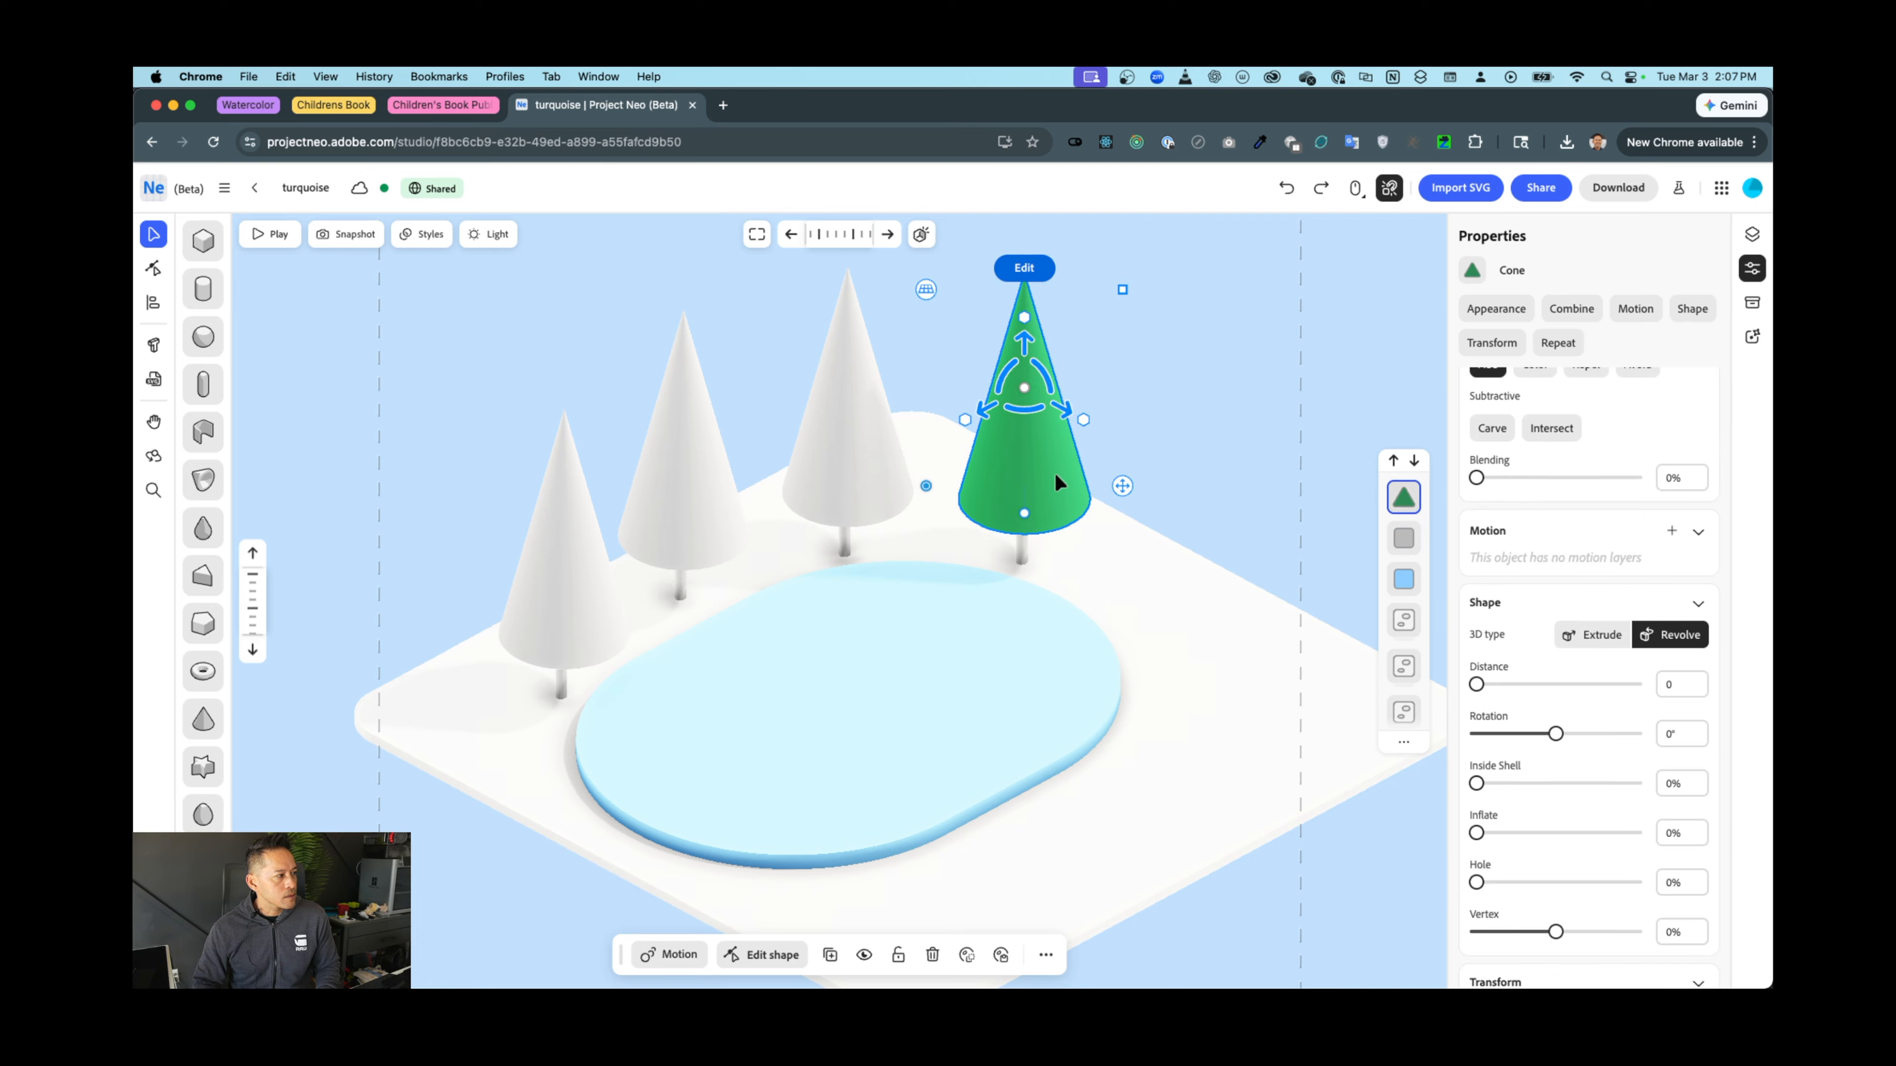
scroll(1523, 527, "up", 5)
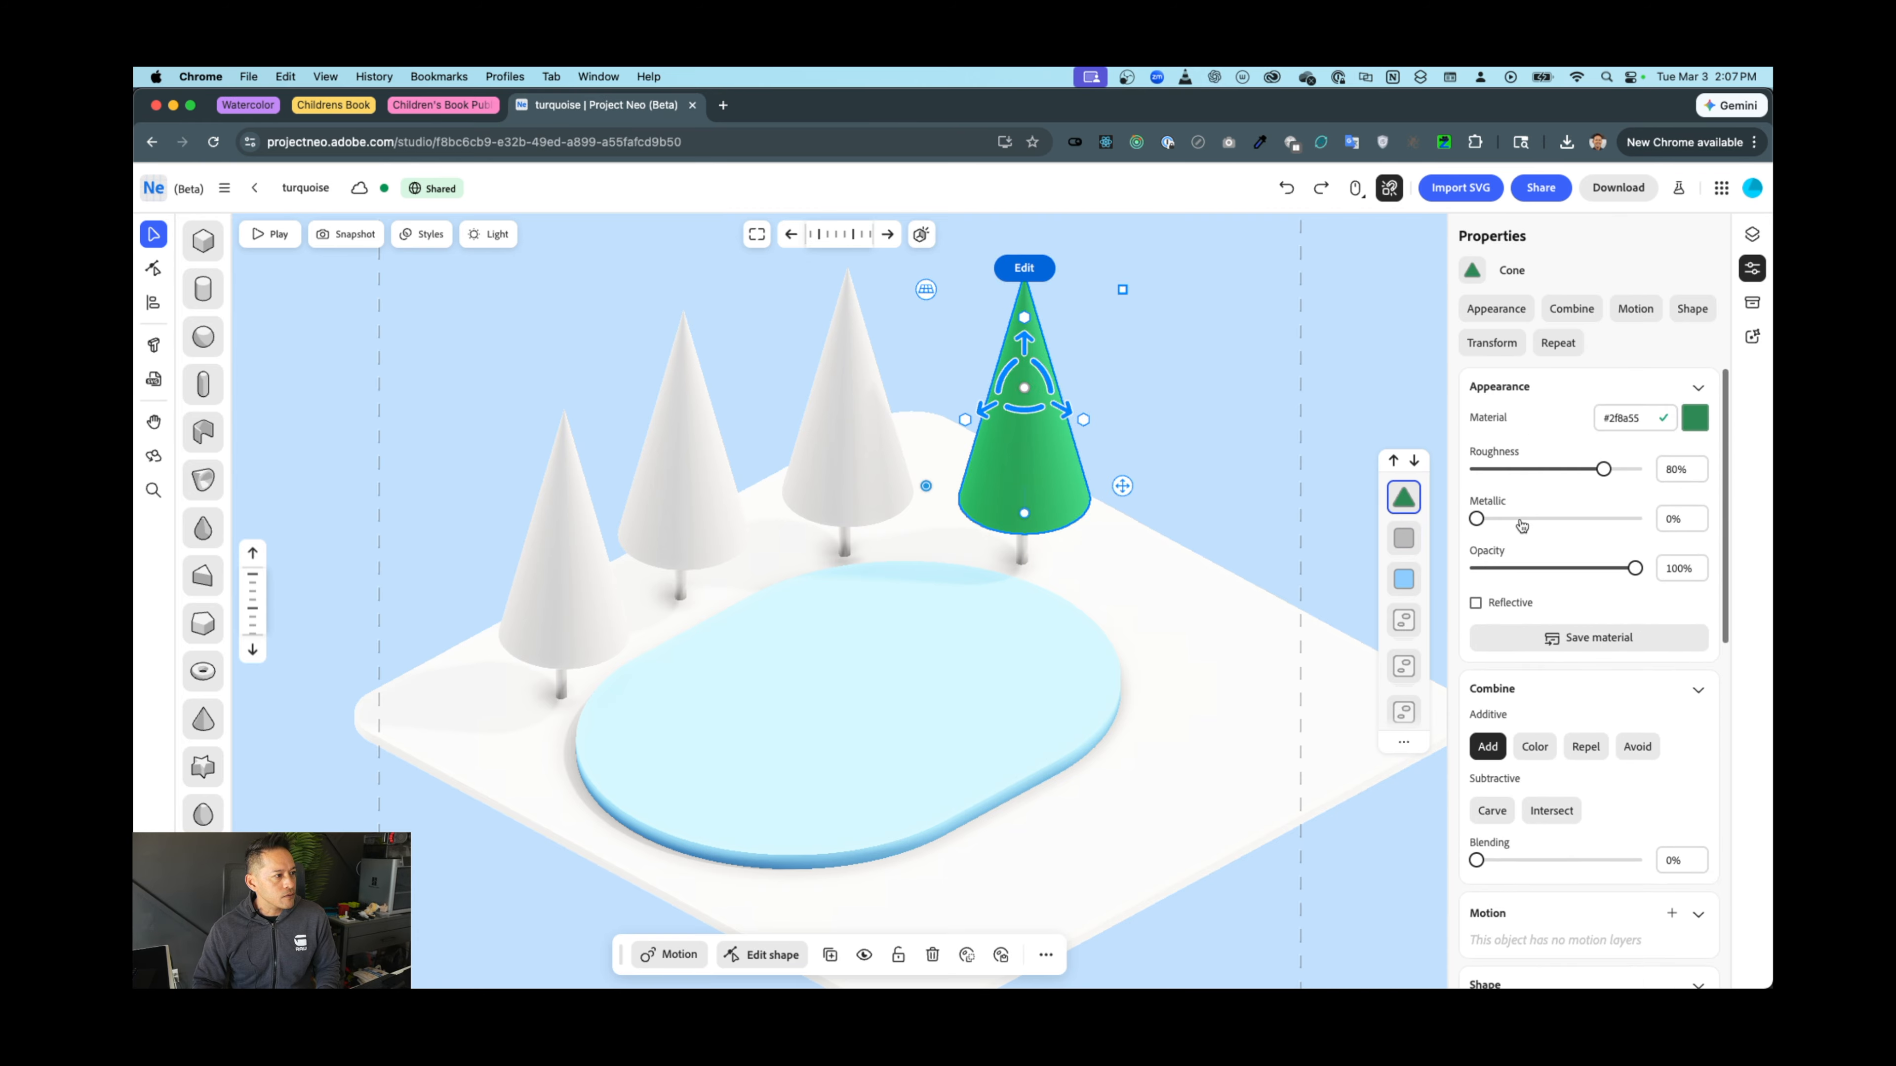
left_click(1696, 420)
left_click_drag(1667, 547, 1668, 548)
left_click(1508, 550)
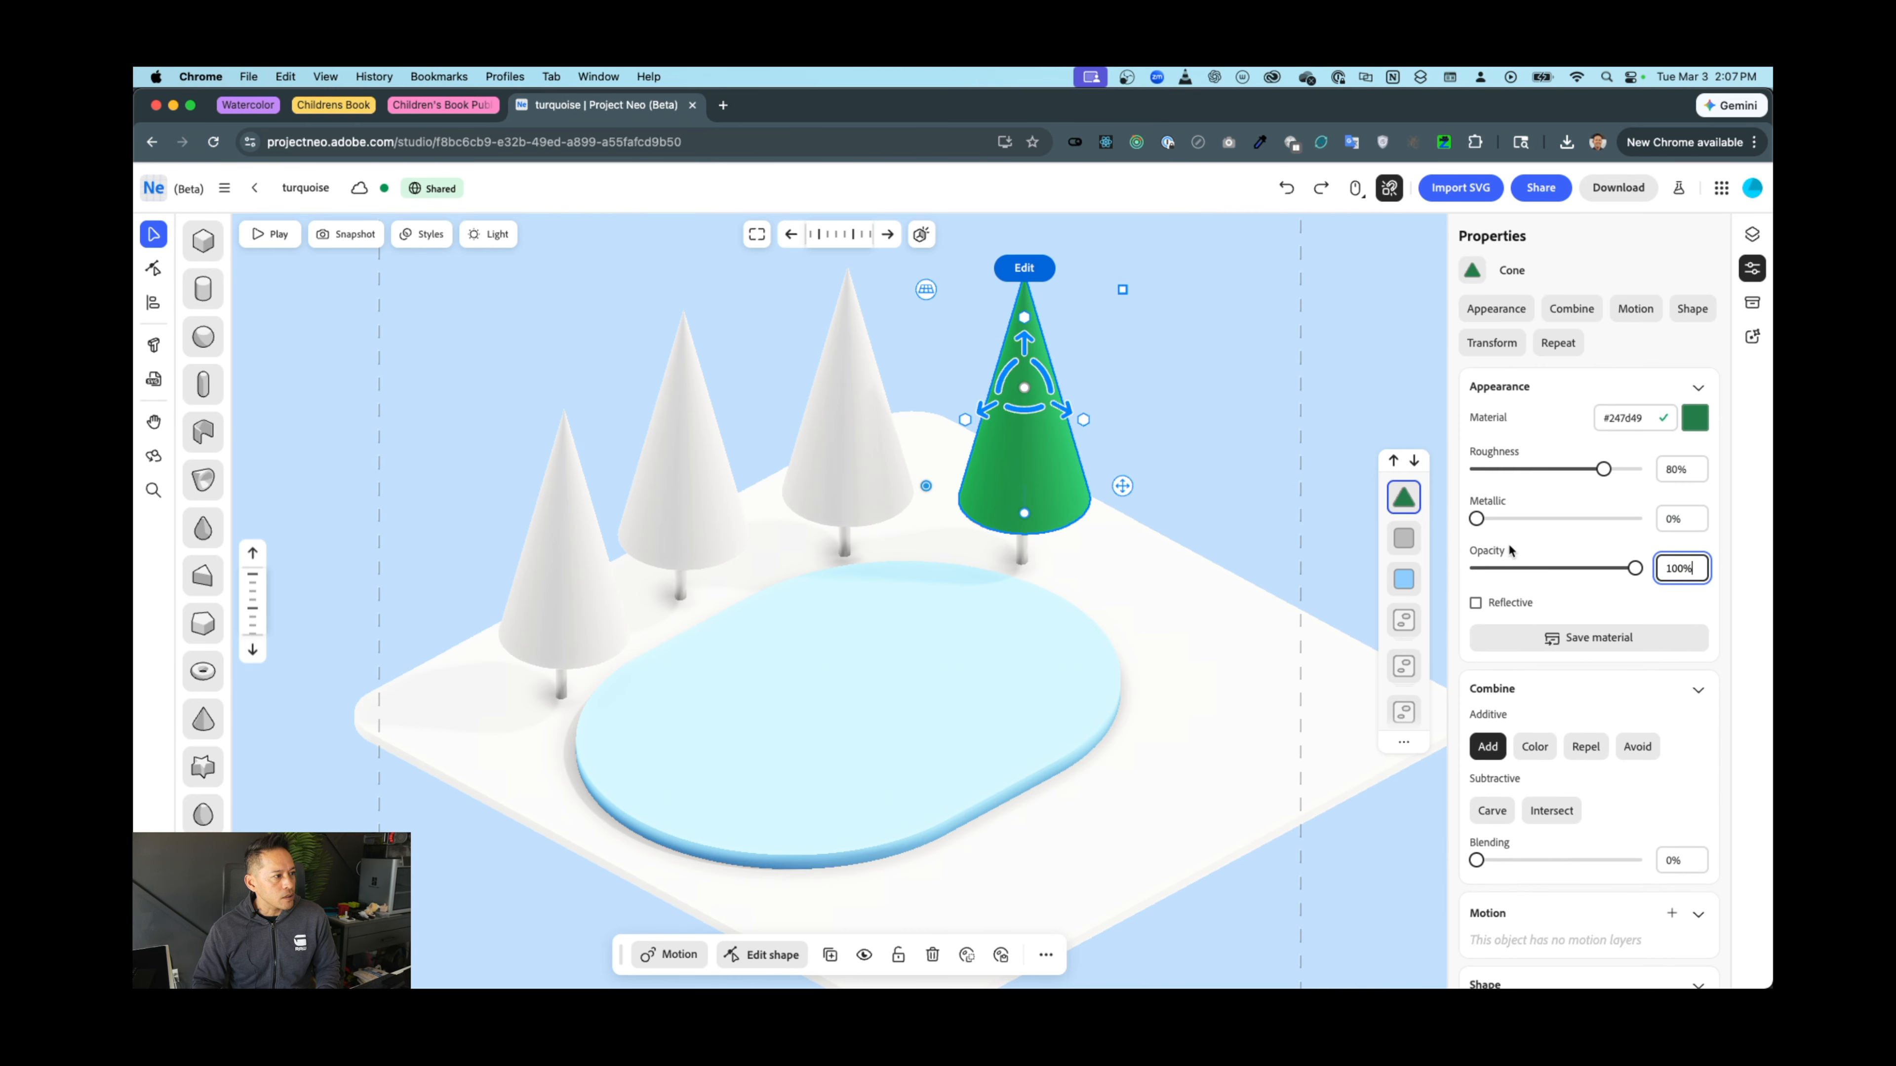
Make the cone 86.9% metallic with 0% roughness for a glossy finish
left_click_drag(1602, 475, 1627, 473)
left_click_drag(1482, 523, 1620, 528)
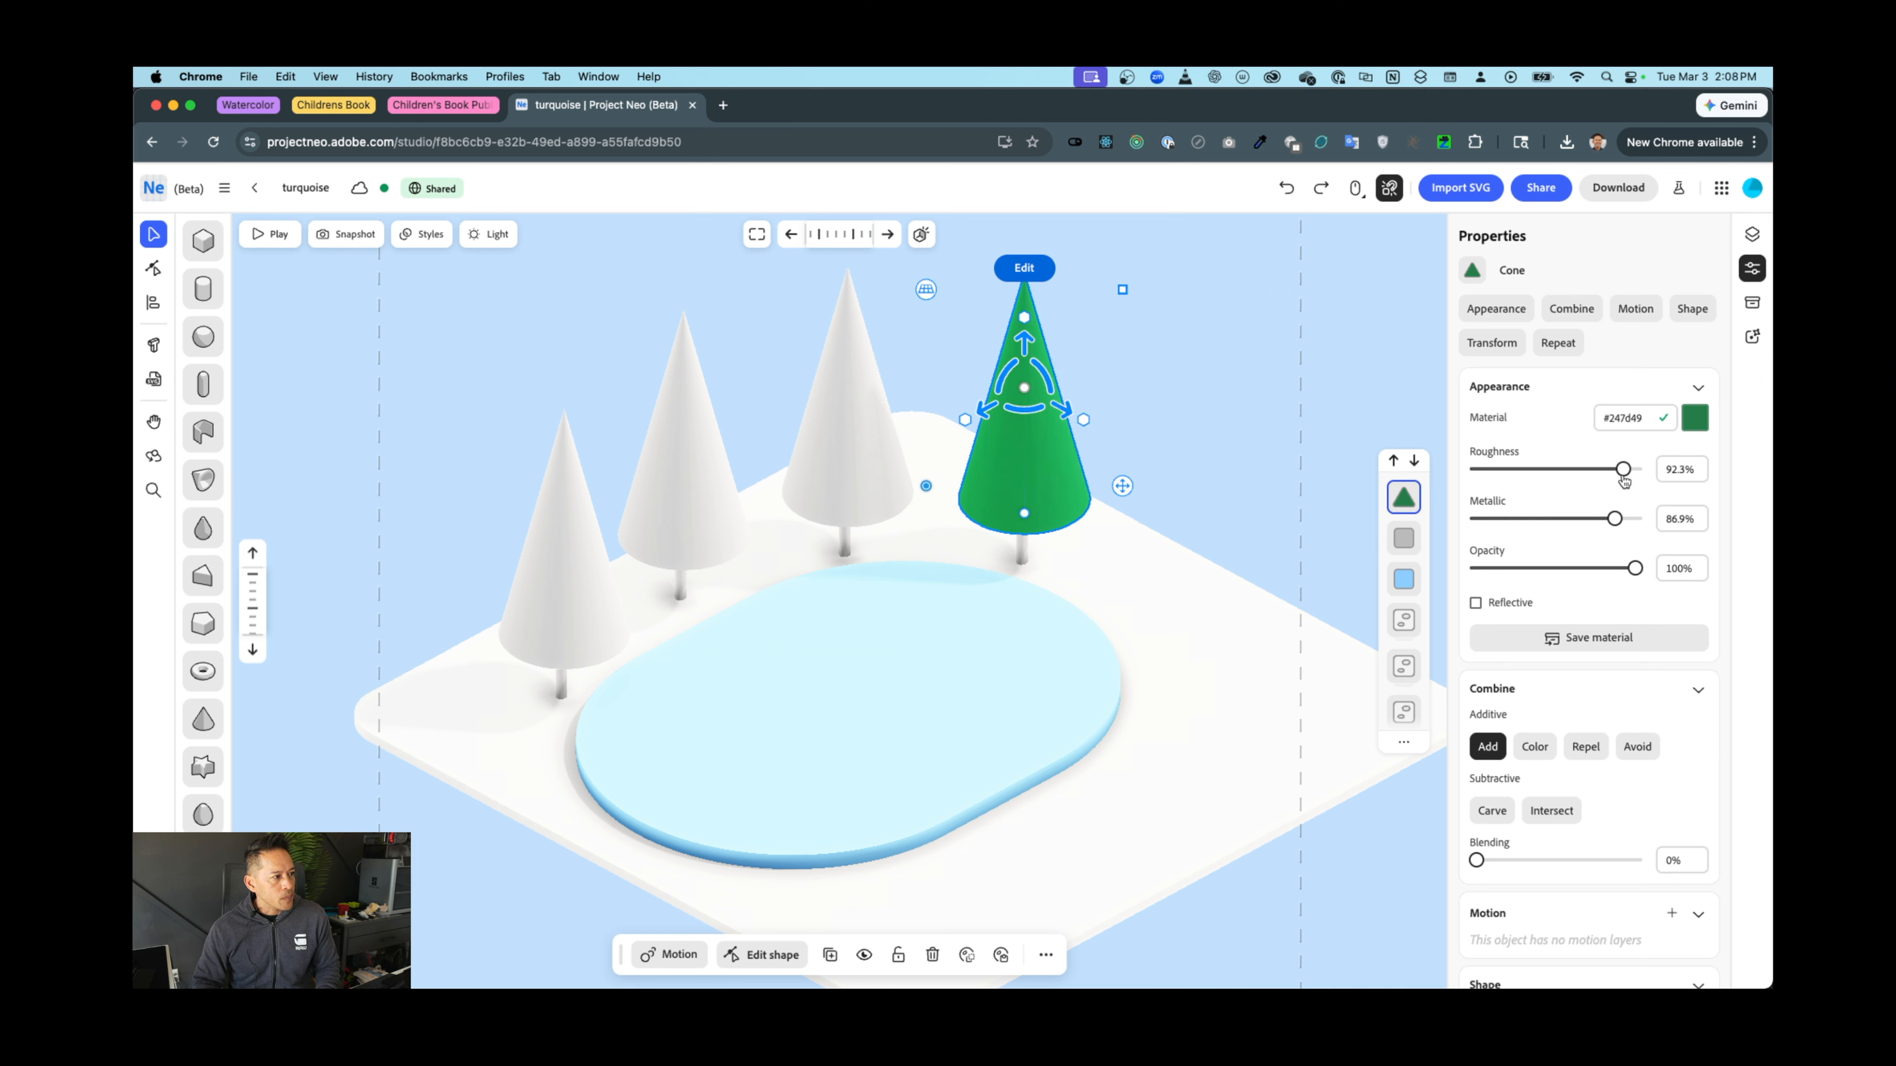
left_click_drag(1624, 471, 1464, 474)
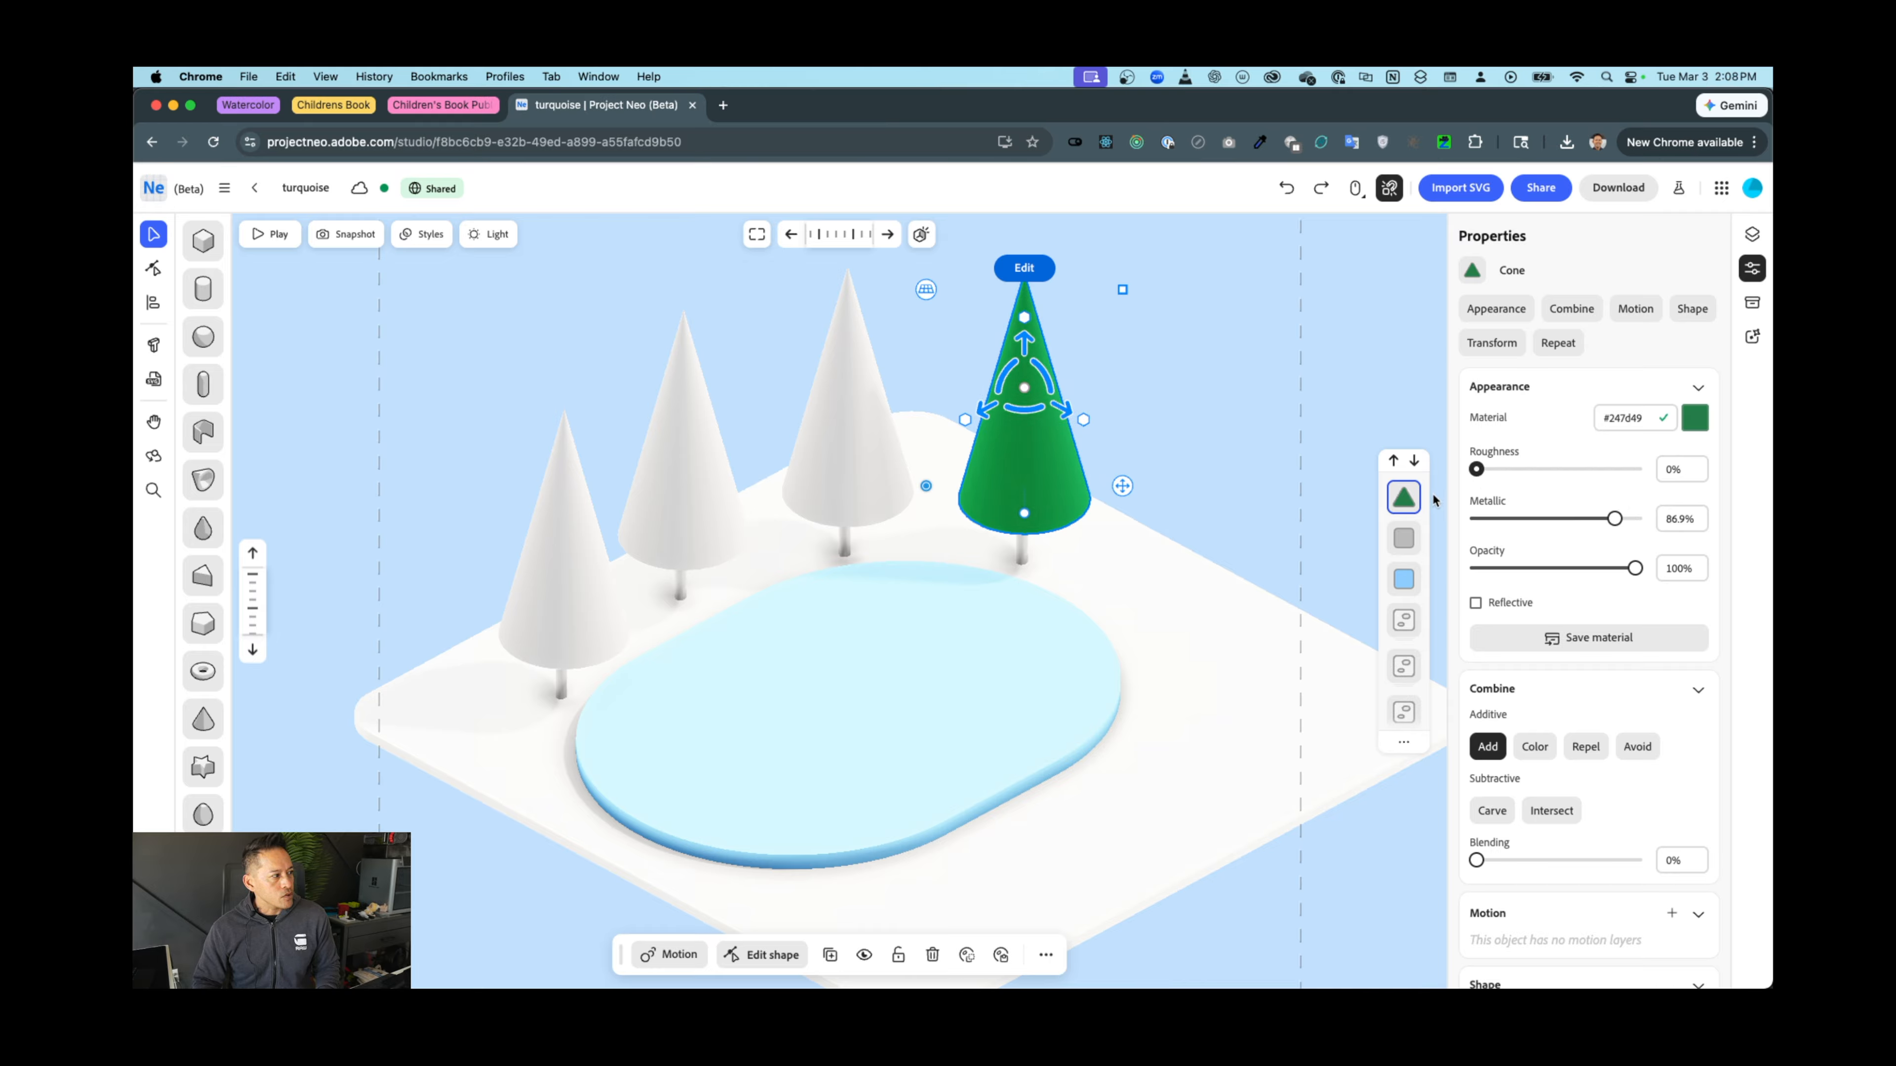
left_click(1193, 401)
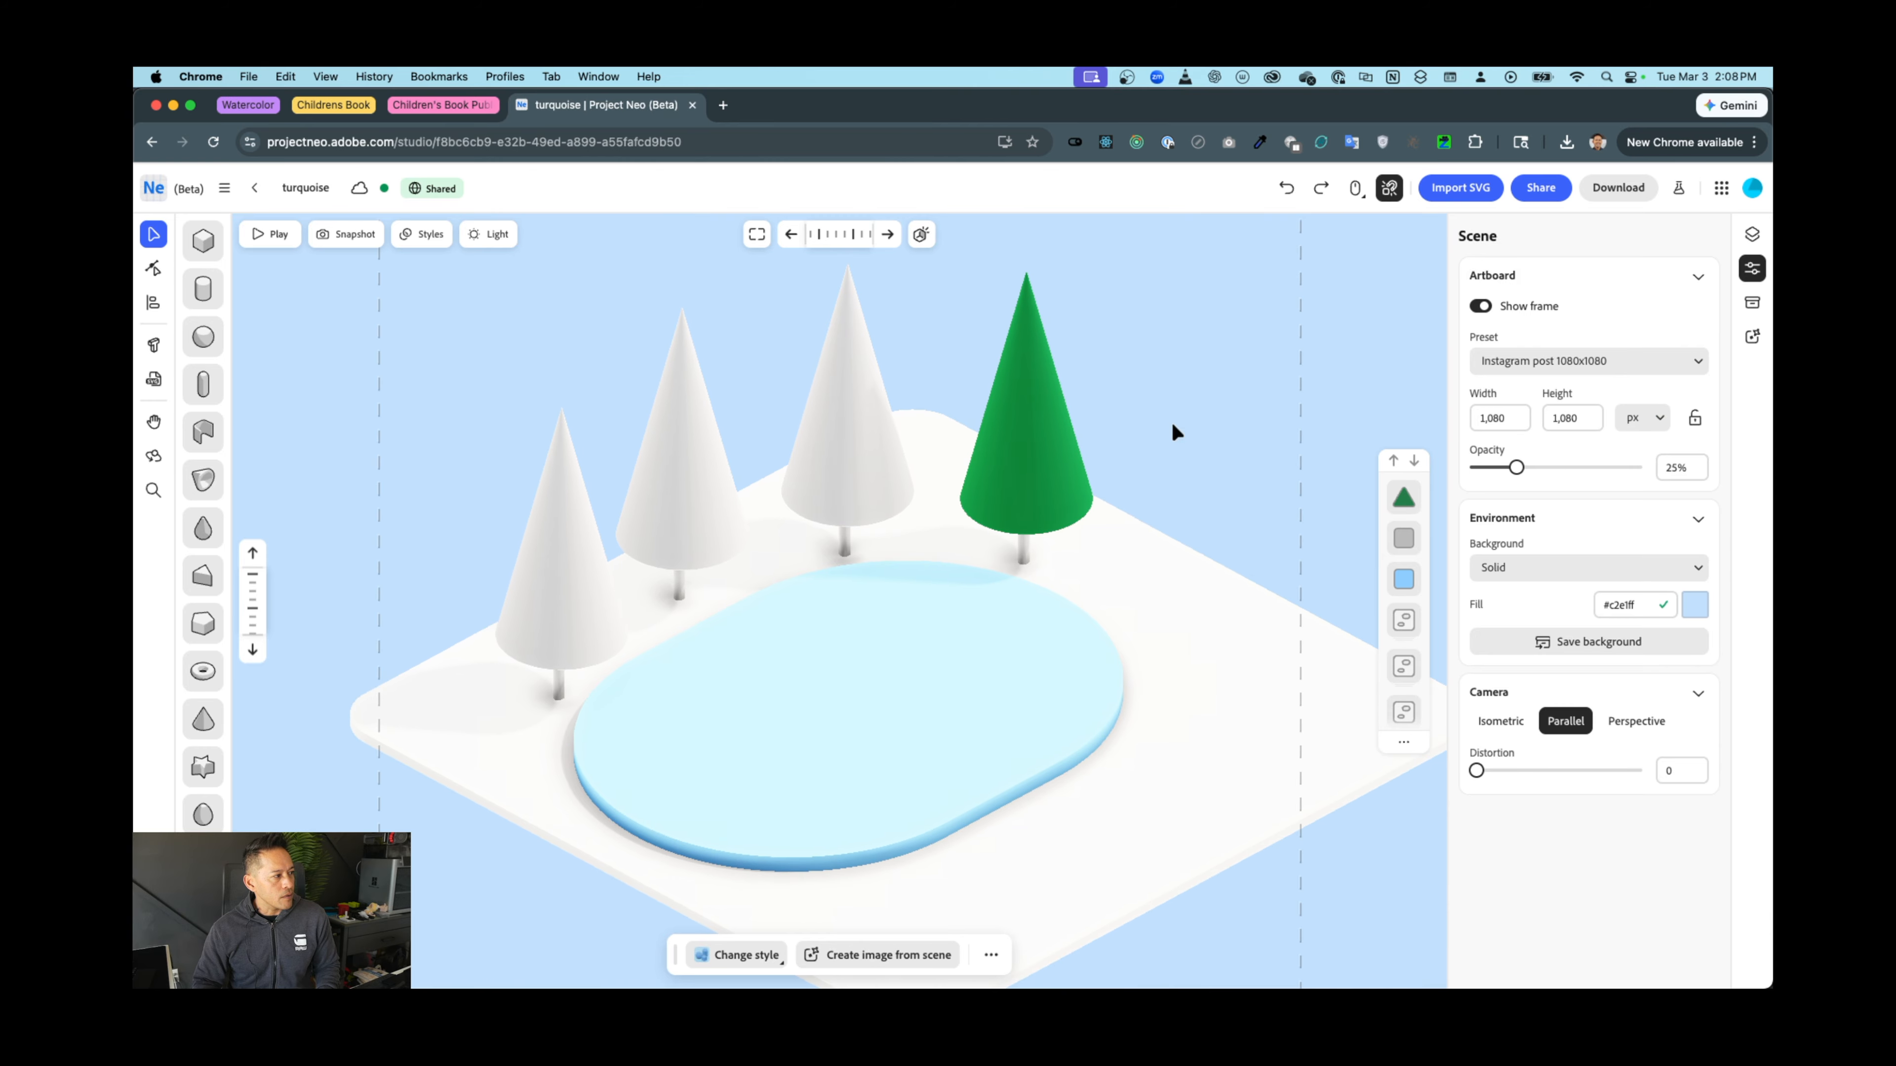
Orbit to a flatter view and set the light to rotation 106.9, height 50.3, shadow distance 0.083
key("o")
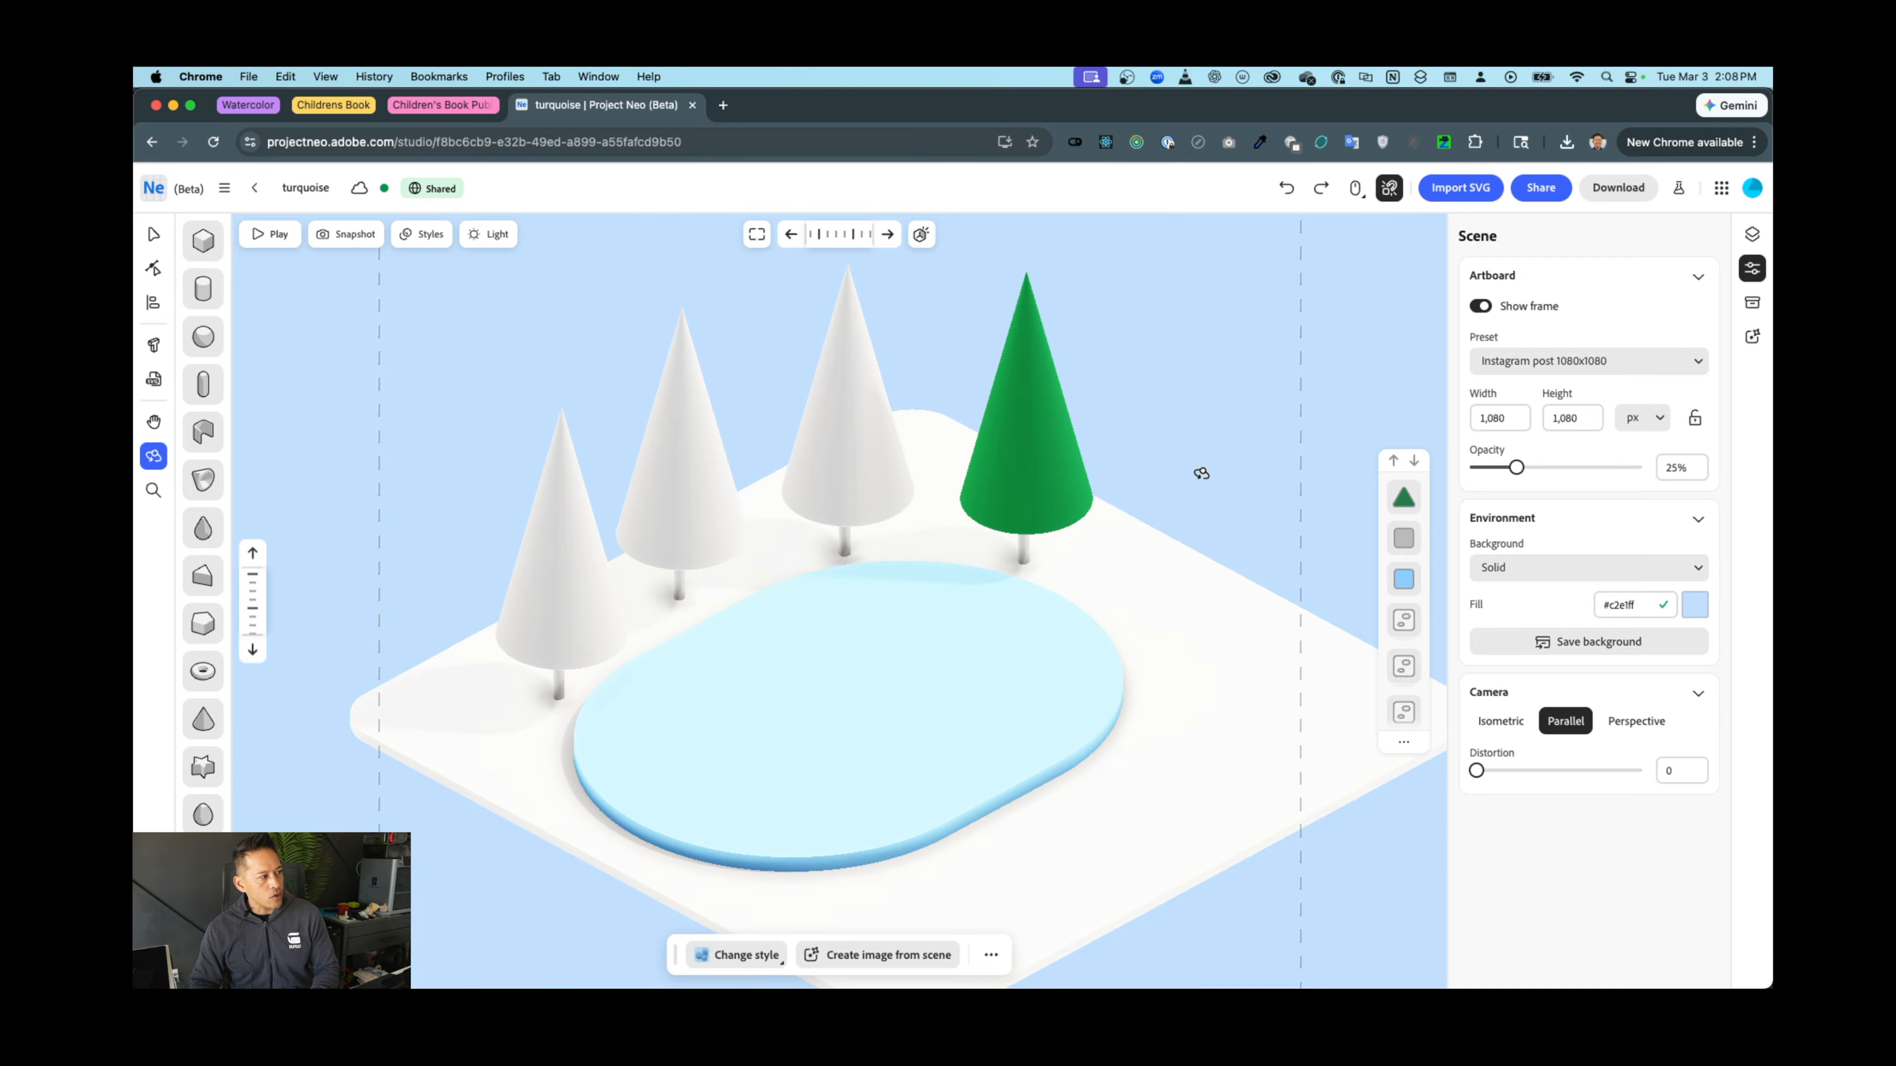
mouse_move(1197, 470)
left_mouse_down()
mouse_move(1151, 464)
mouse_move(1206, 452)
left_mouse_up()
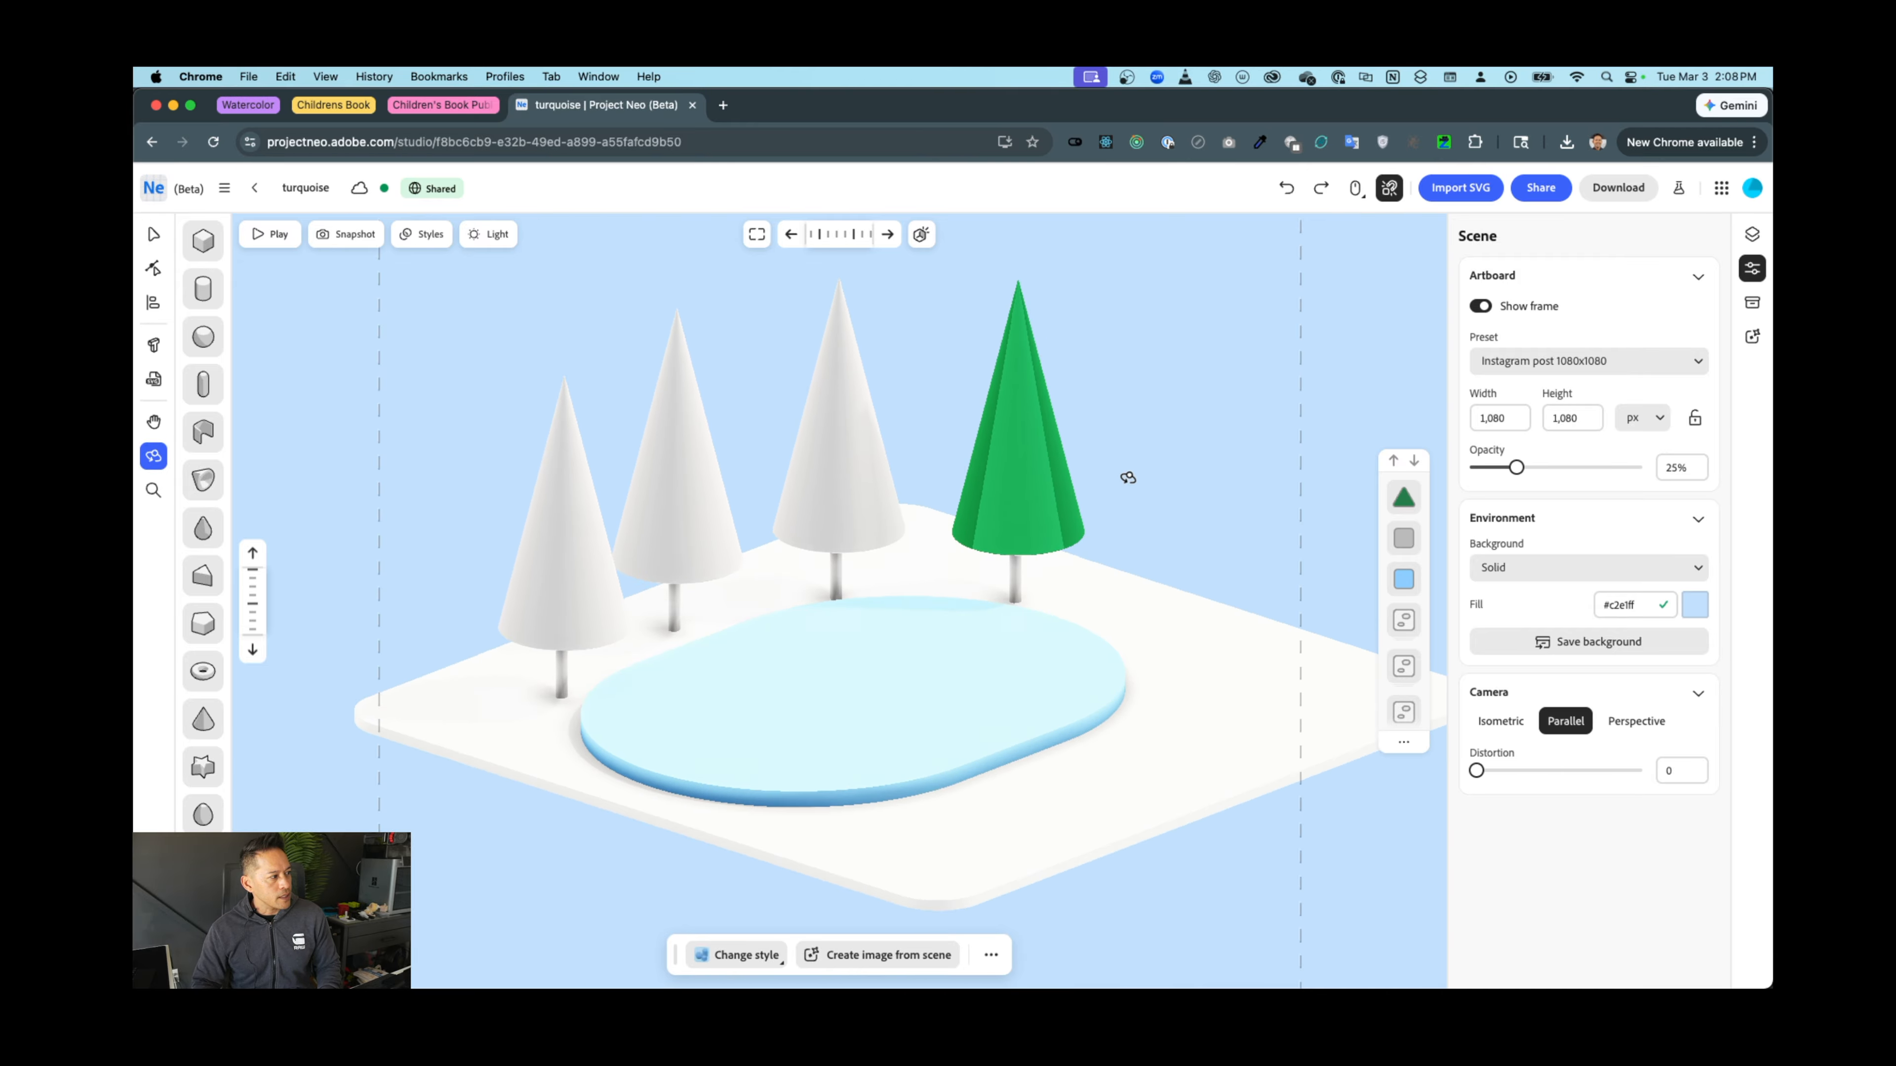
left_click(489, 233)
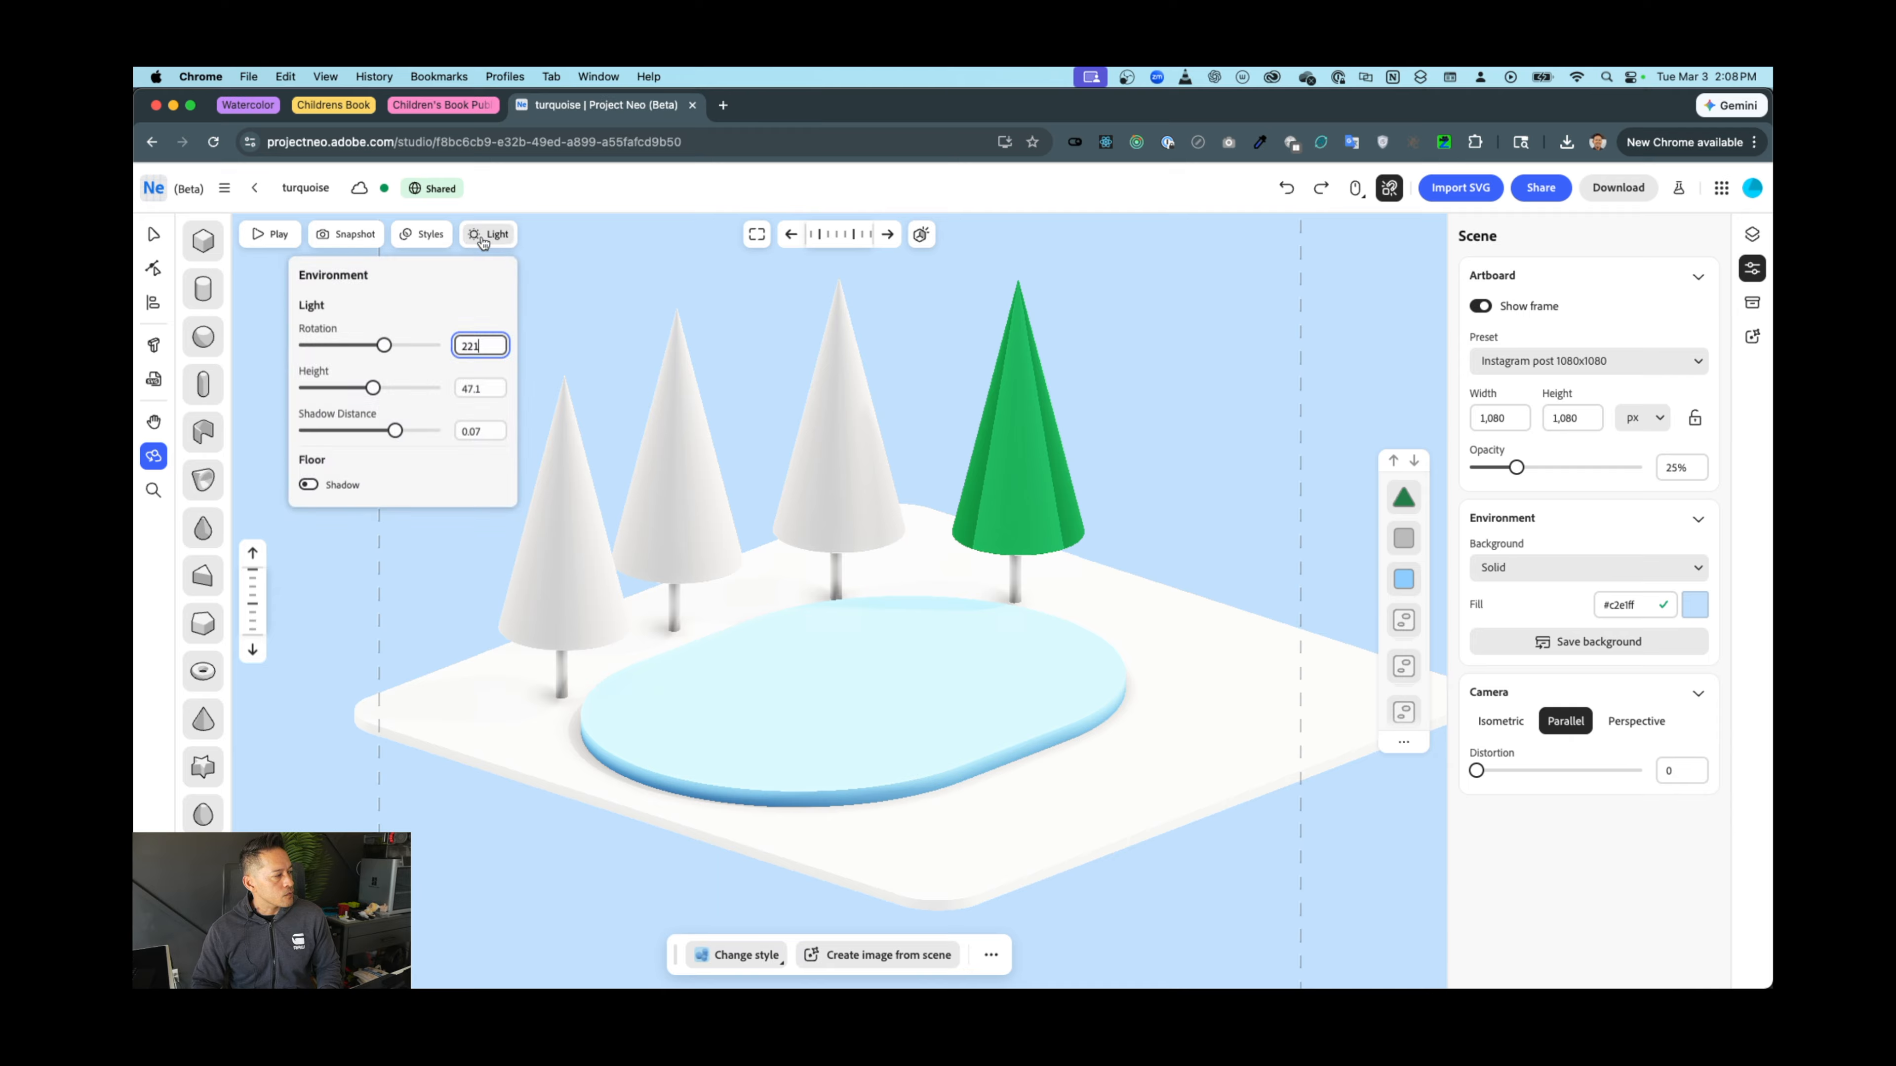
mouse_move(384, 345)
left_mouse_down()
mouse_move(347, 345)
mouse_move(407, 345)
mouse_move(342, 347)
mouse_move(353, 388)
mouse_move(412, 431)
left_mouse_up()
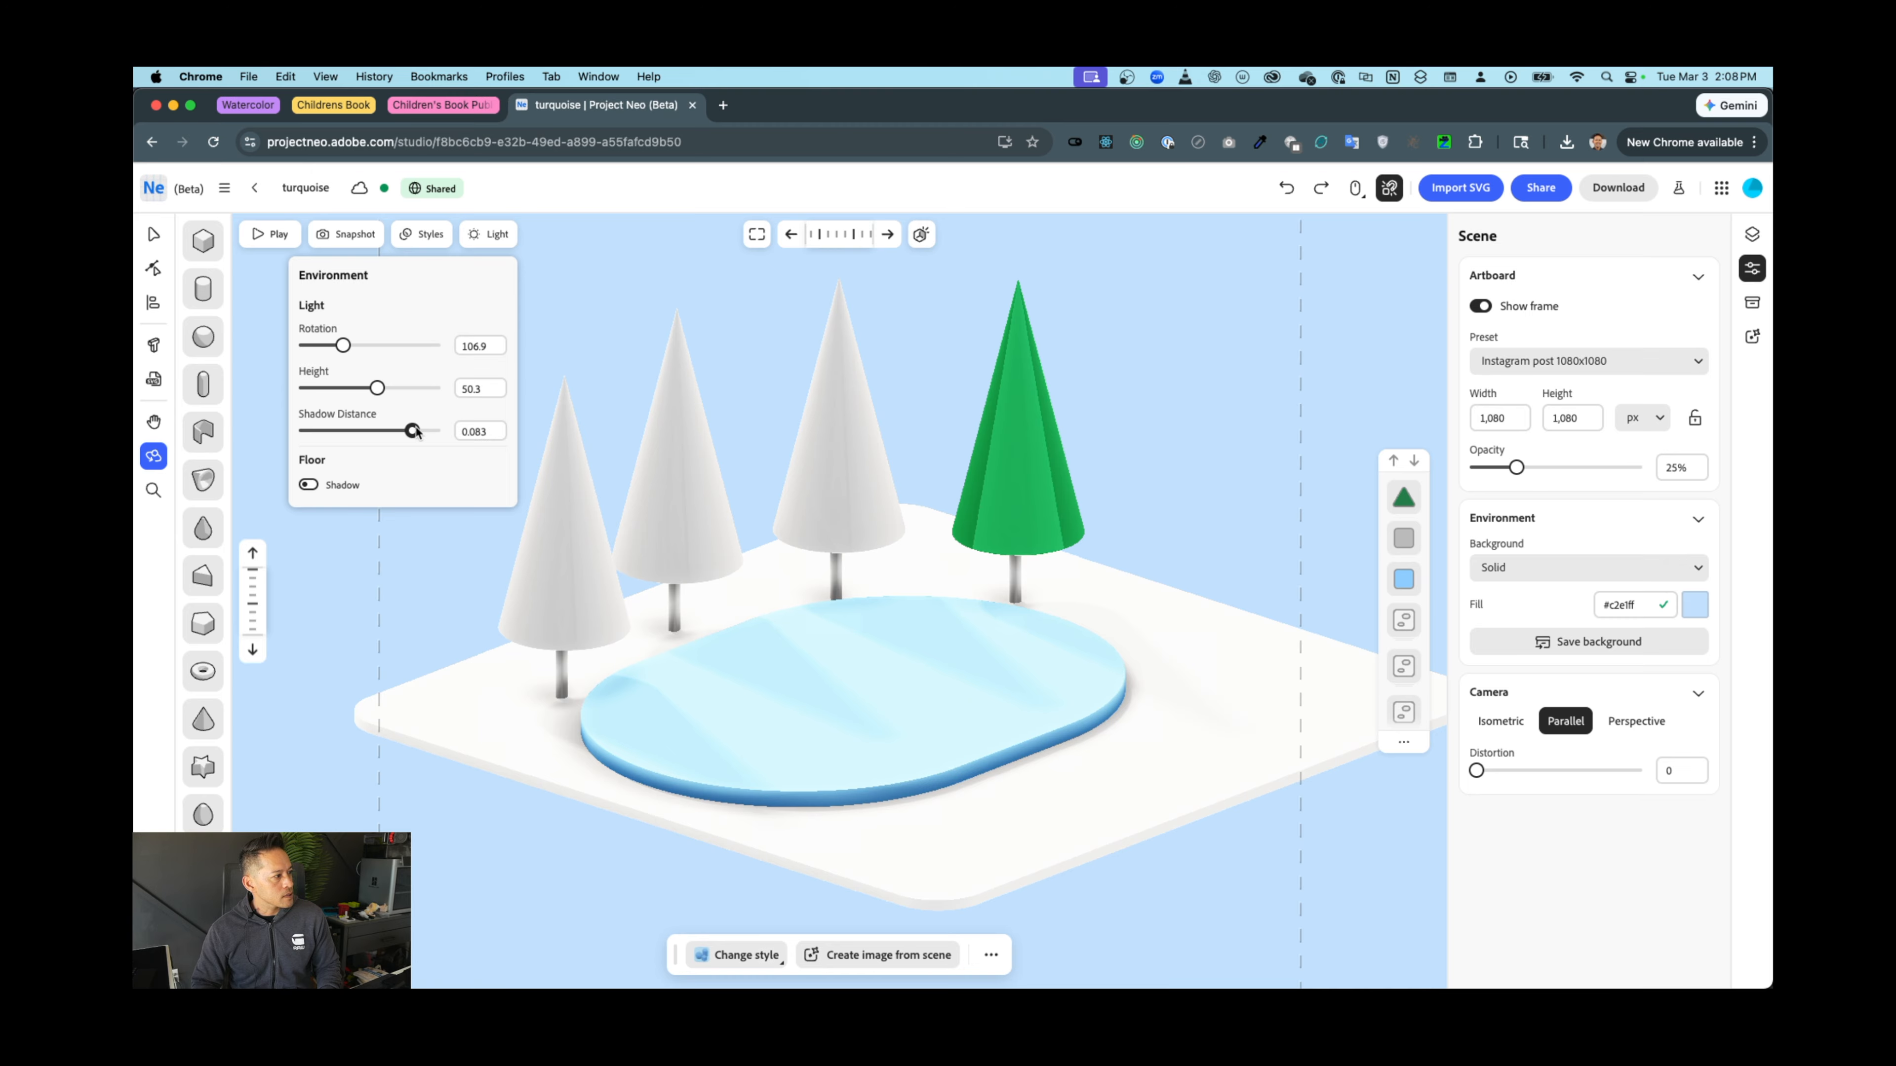
left_click(303, 484)
left_click(303, 485)
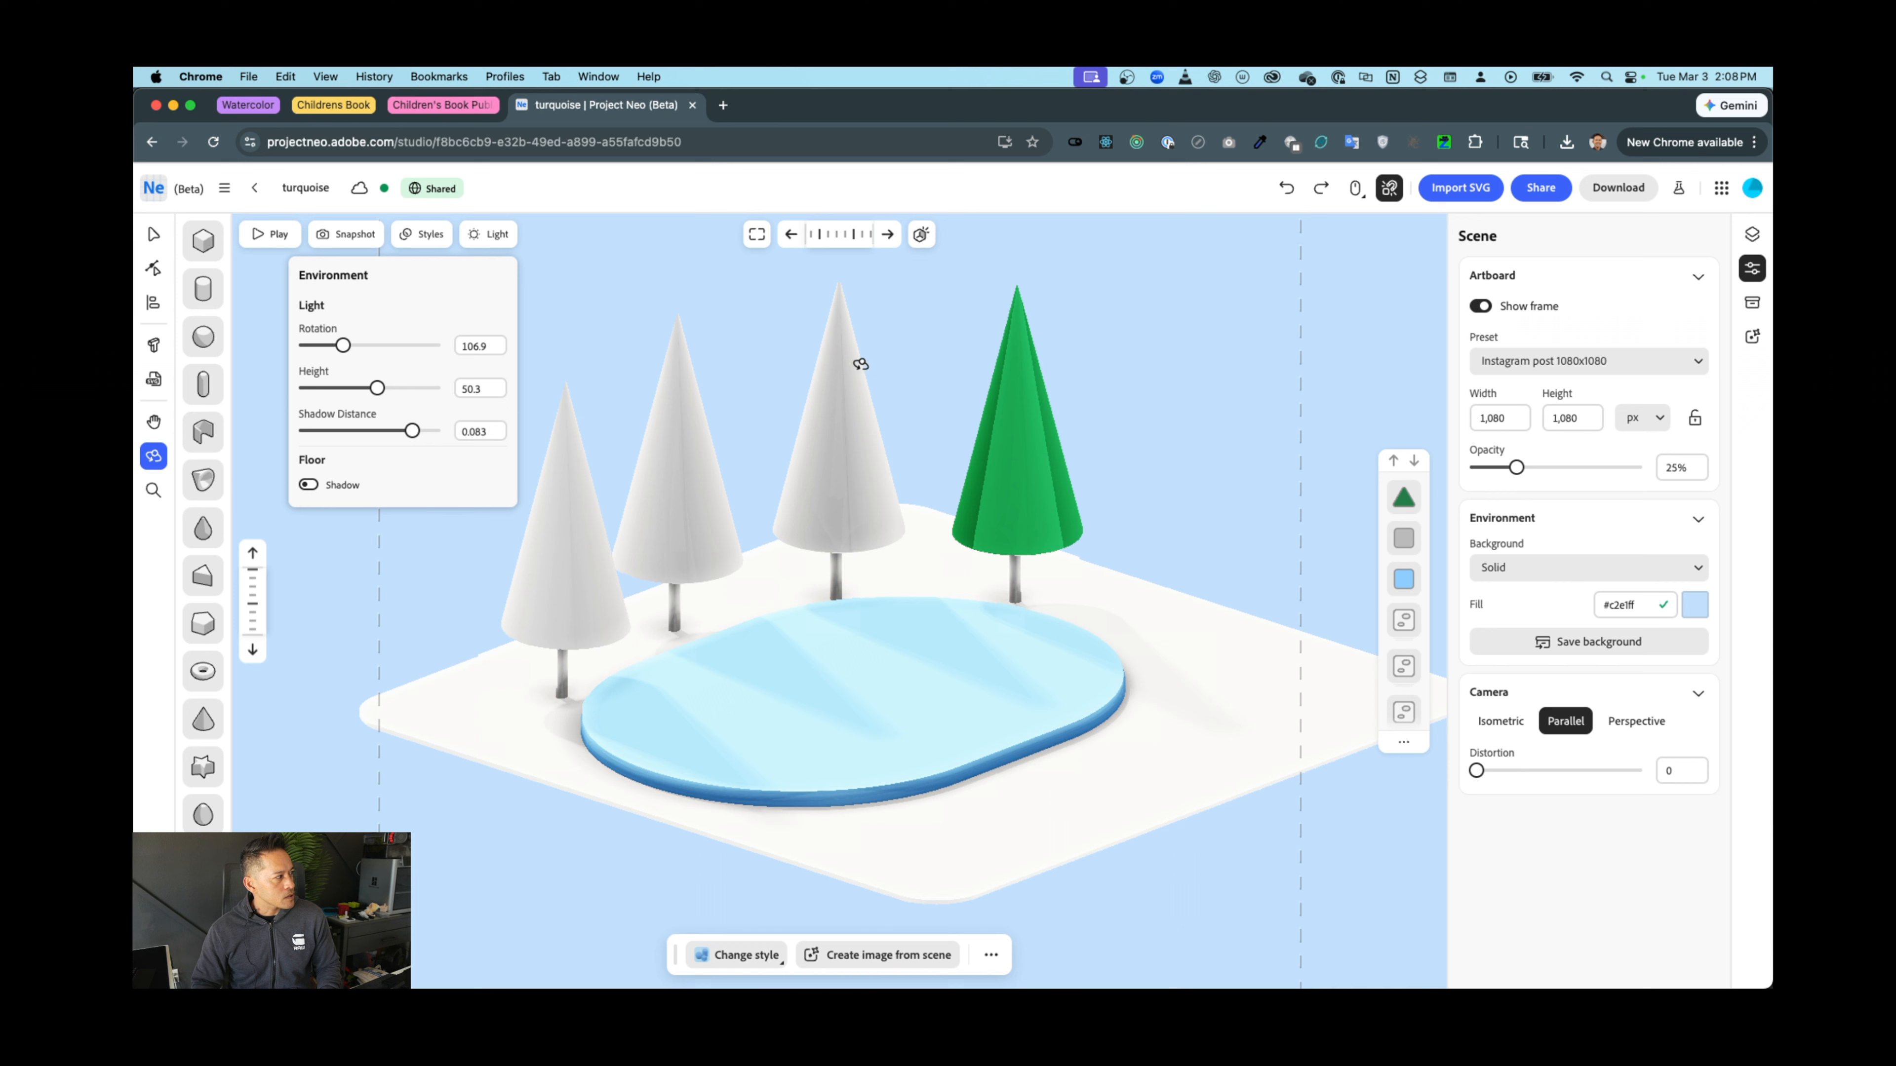
key("v")
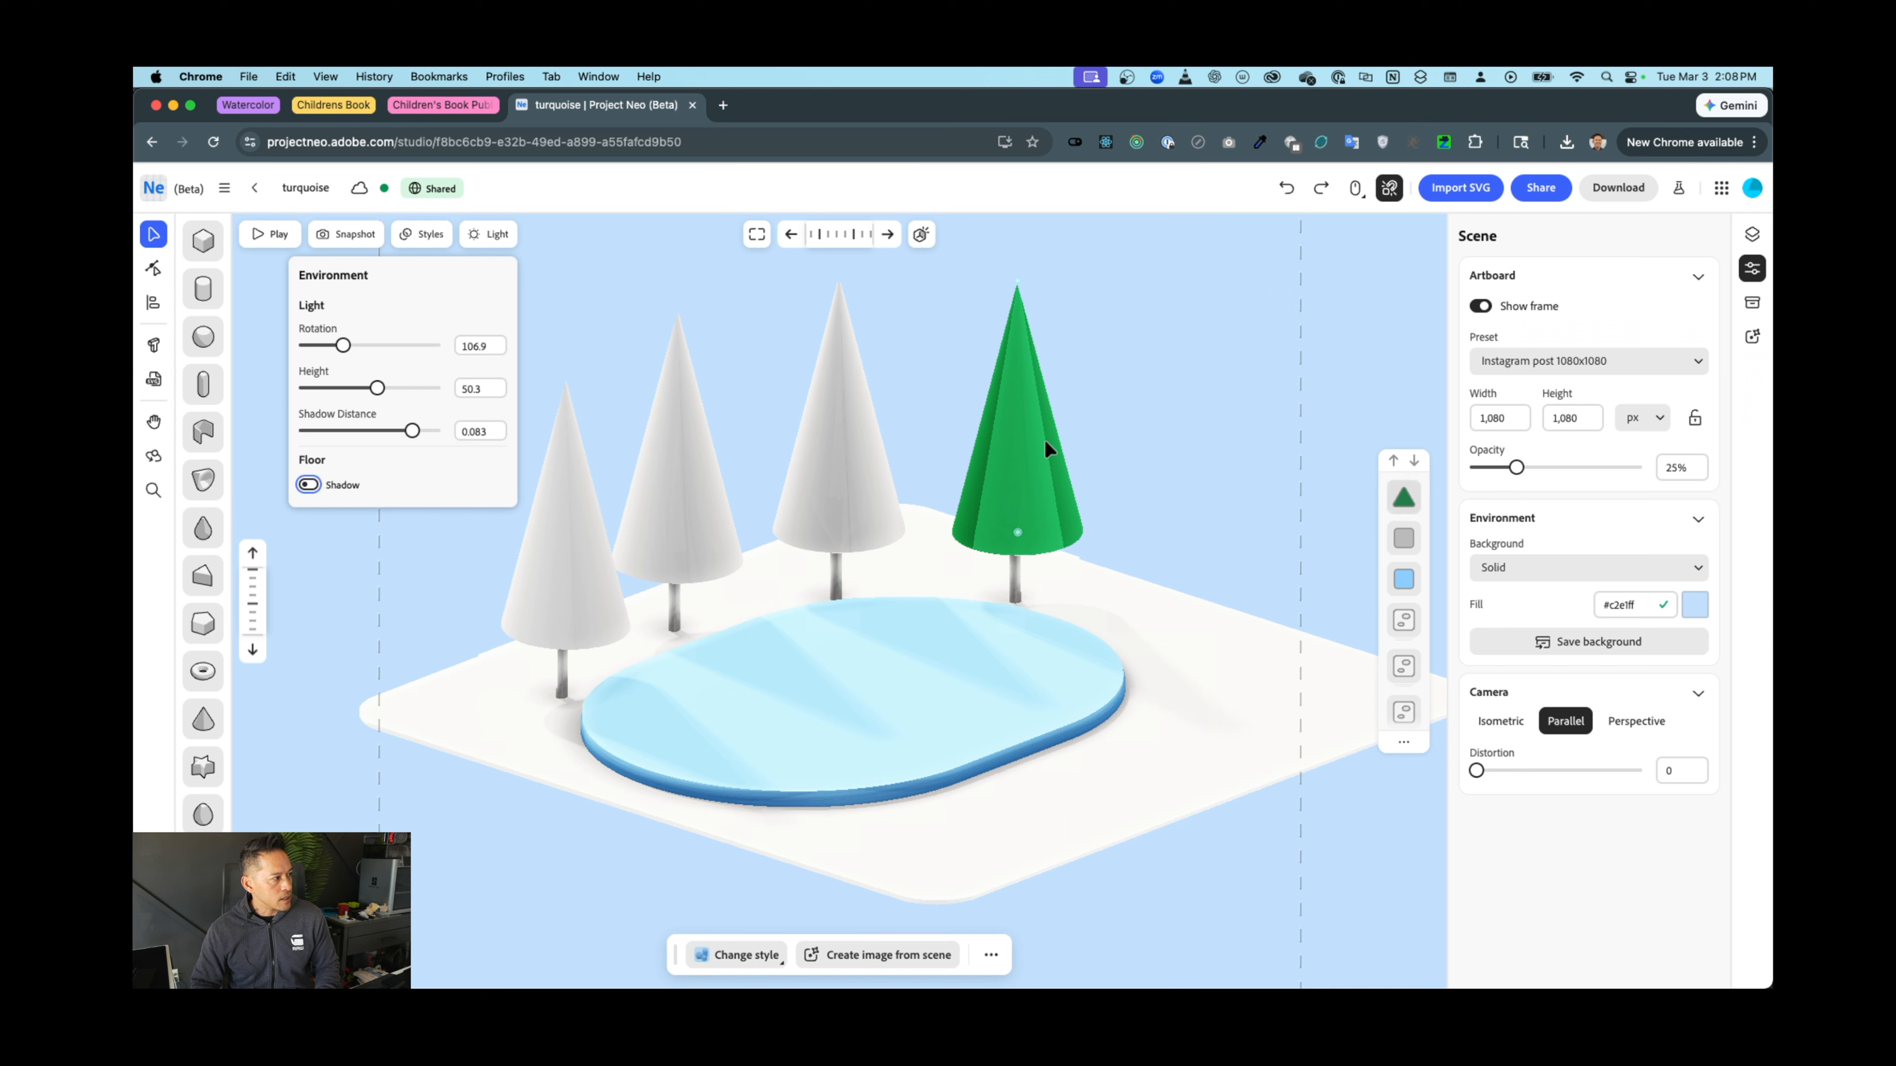
left_click(1044, 439)
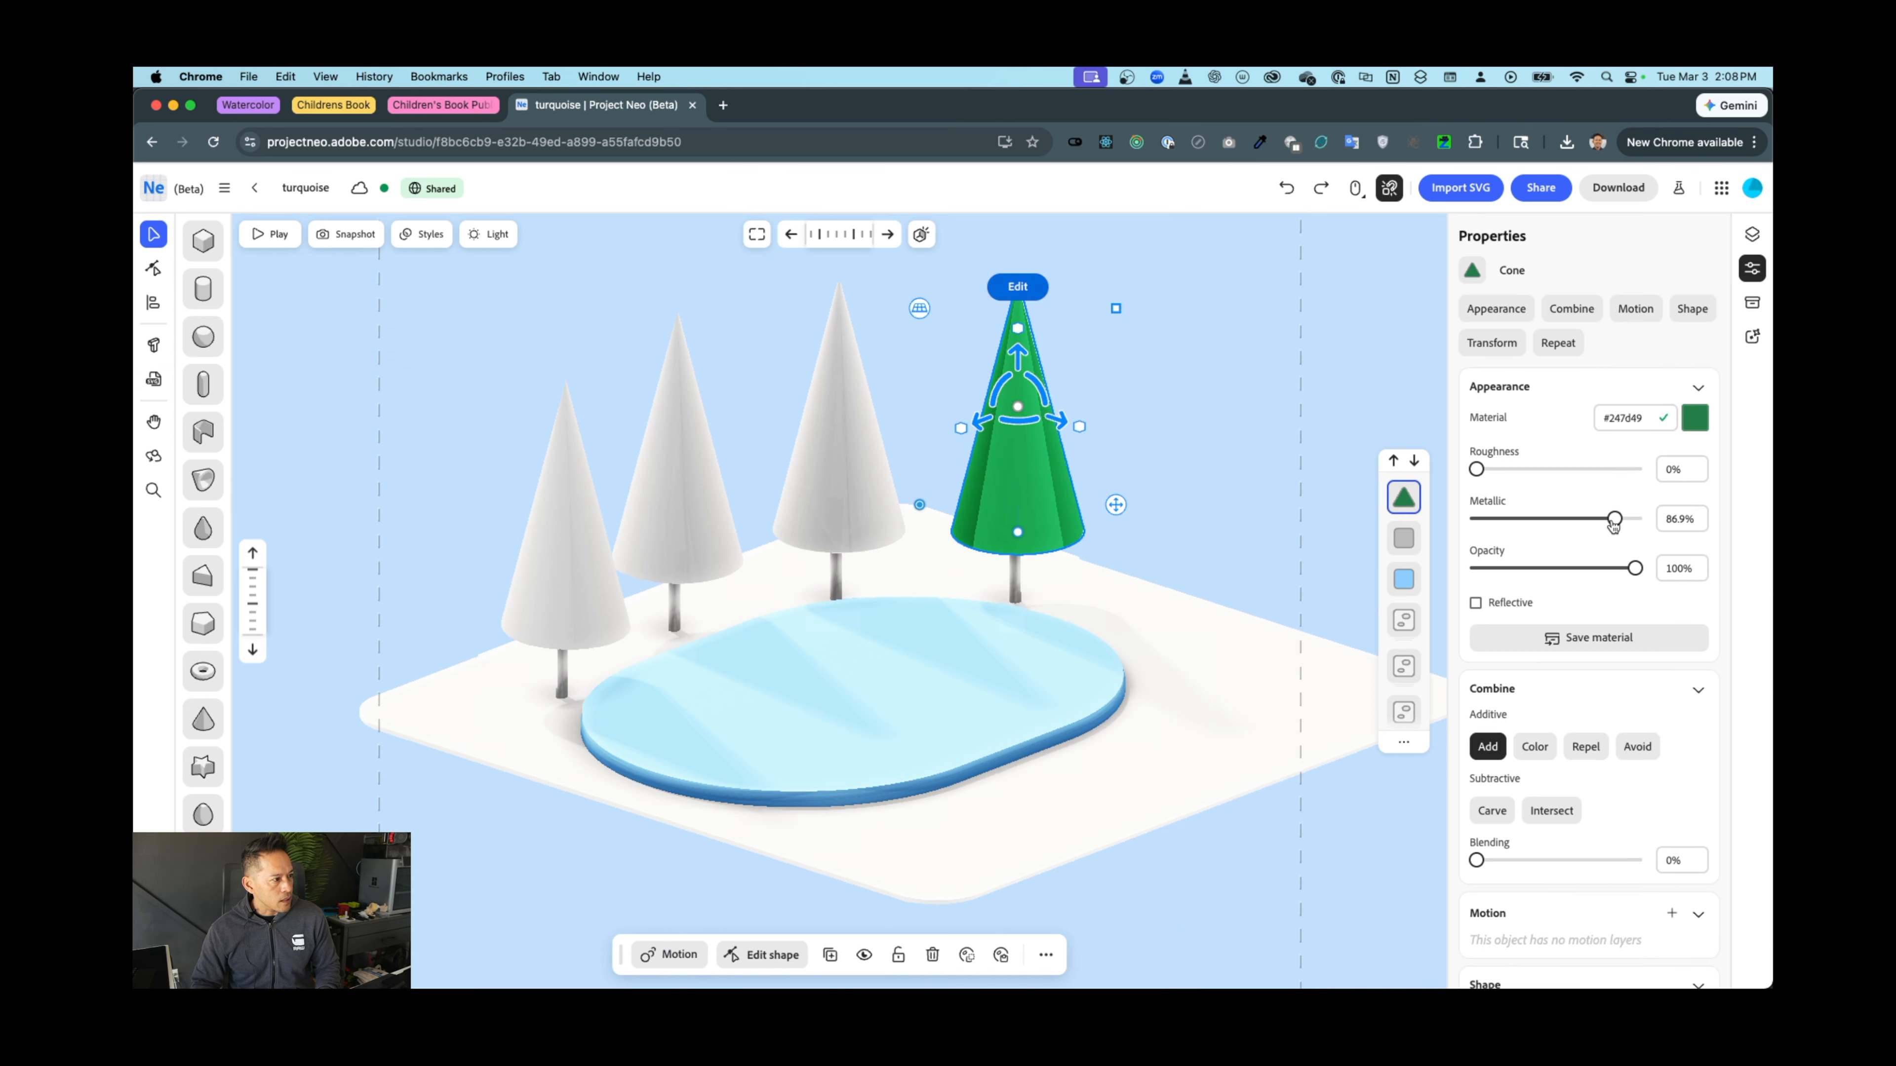
Set the green cone to 0% metallic and 77.9% roughness for a matte look
mouse_move(1613, 523)
left_mouse_down()
mouse_move(1528, 521)
mouse_move(1605, 532)
left_mouse_up()
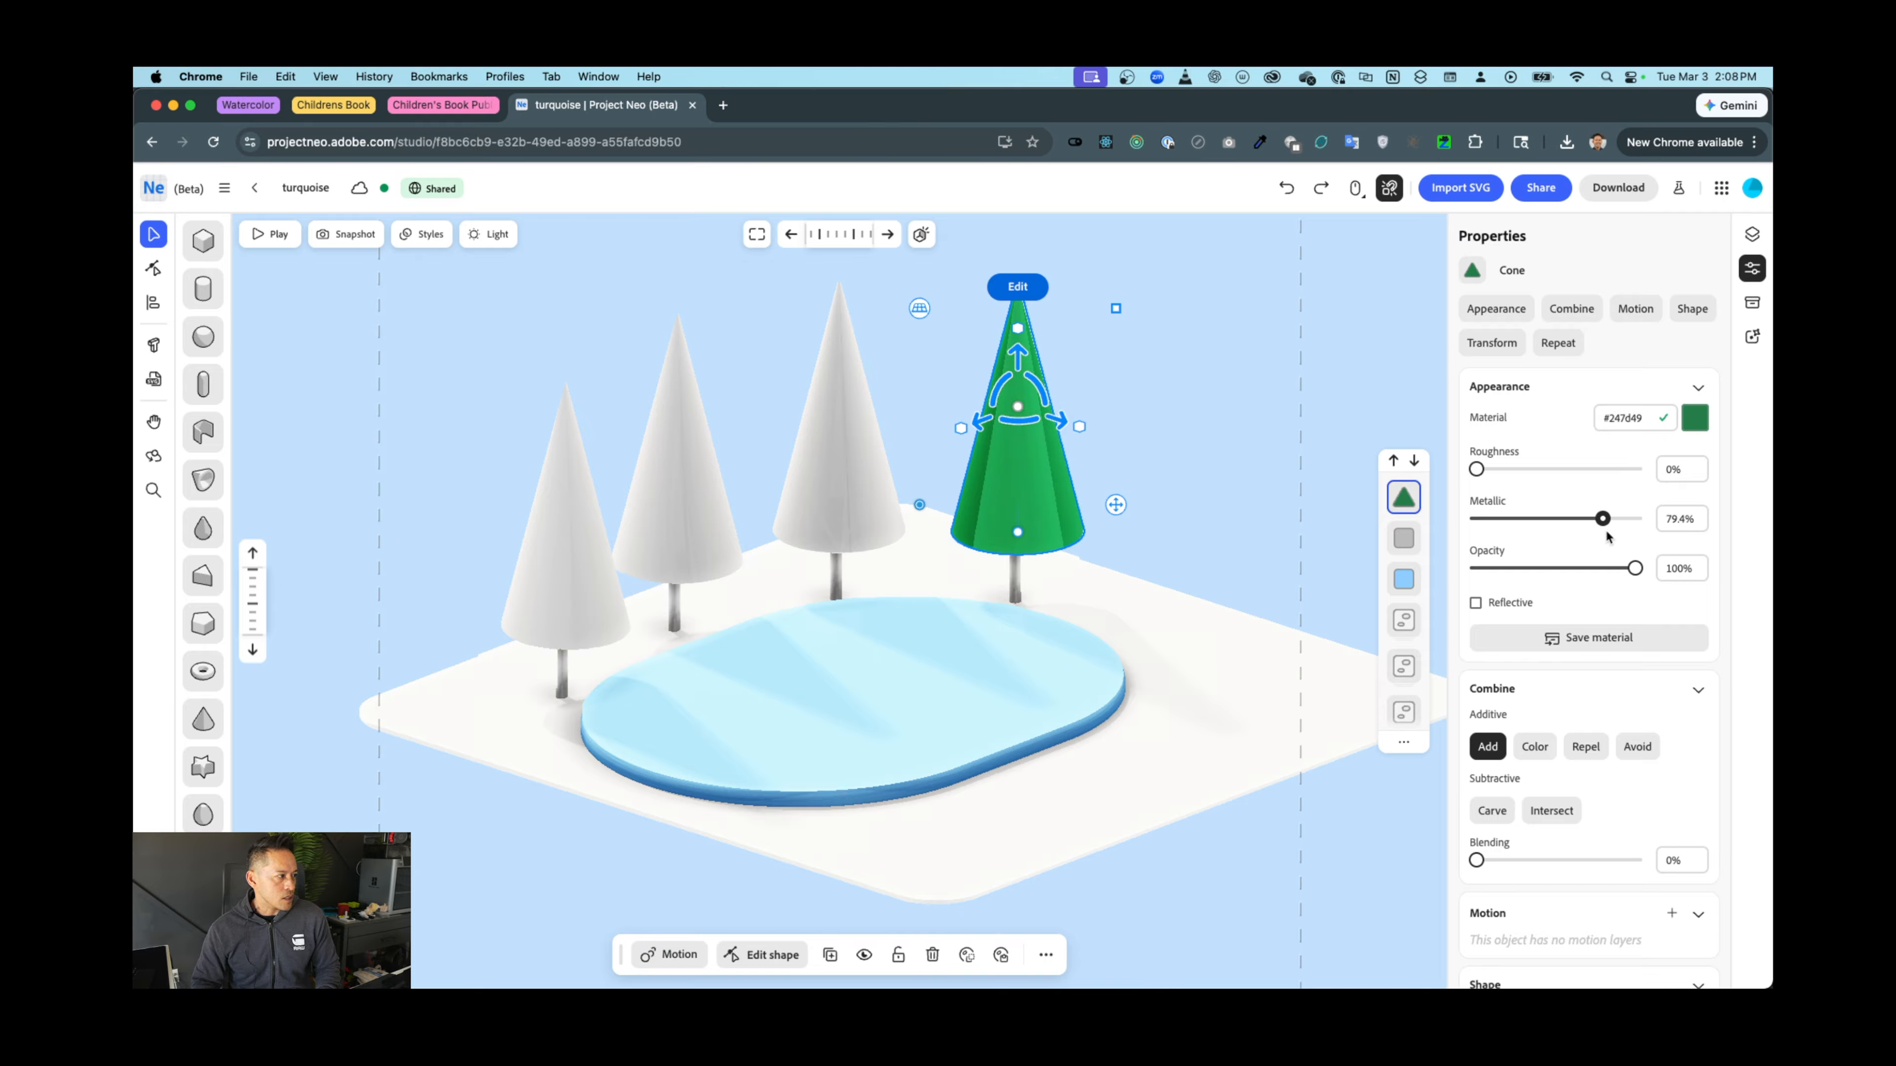
left_click(1131, 473)
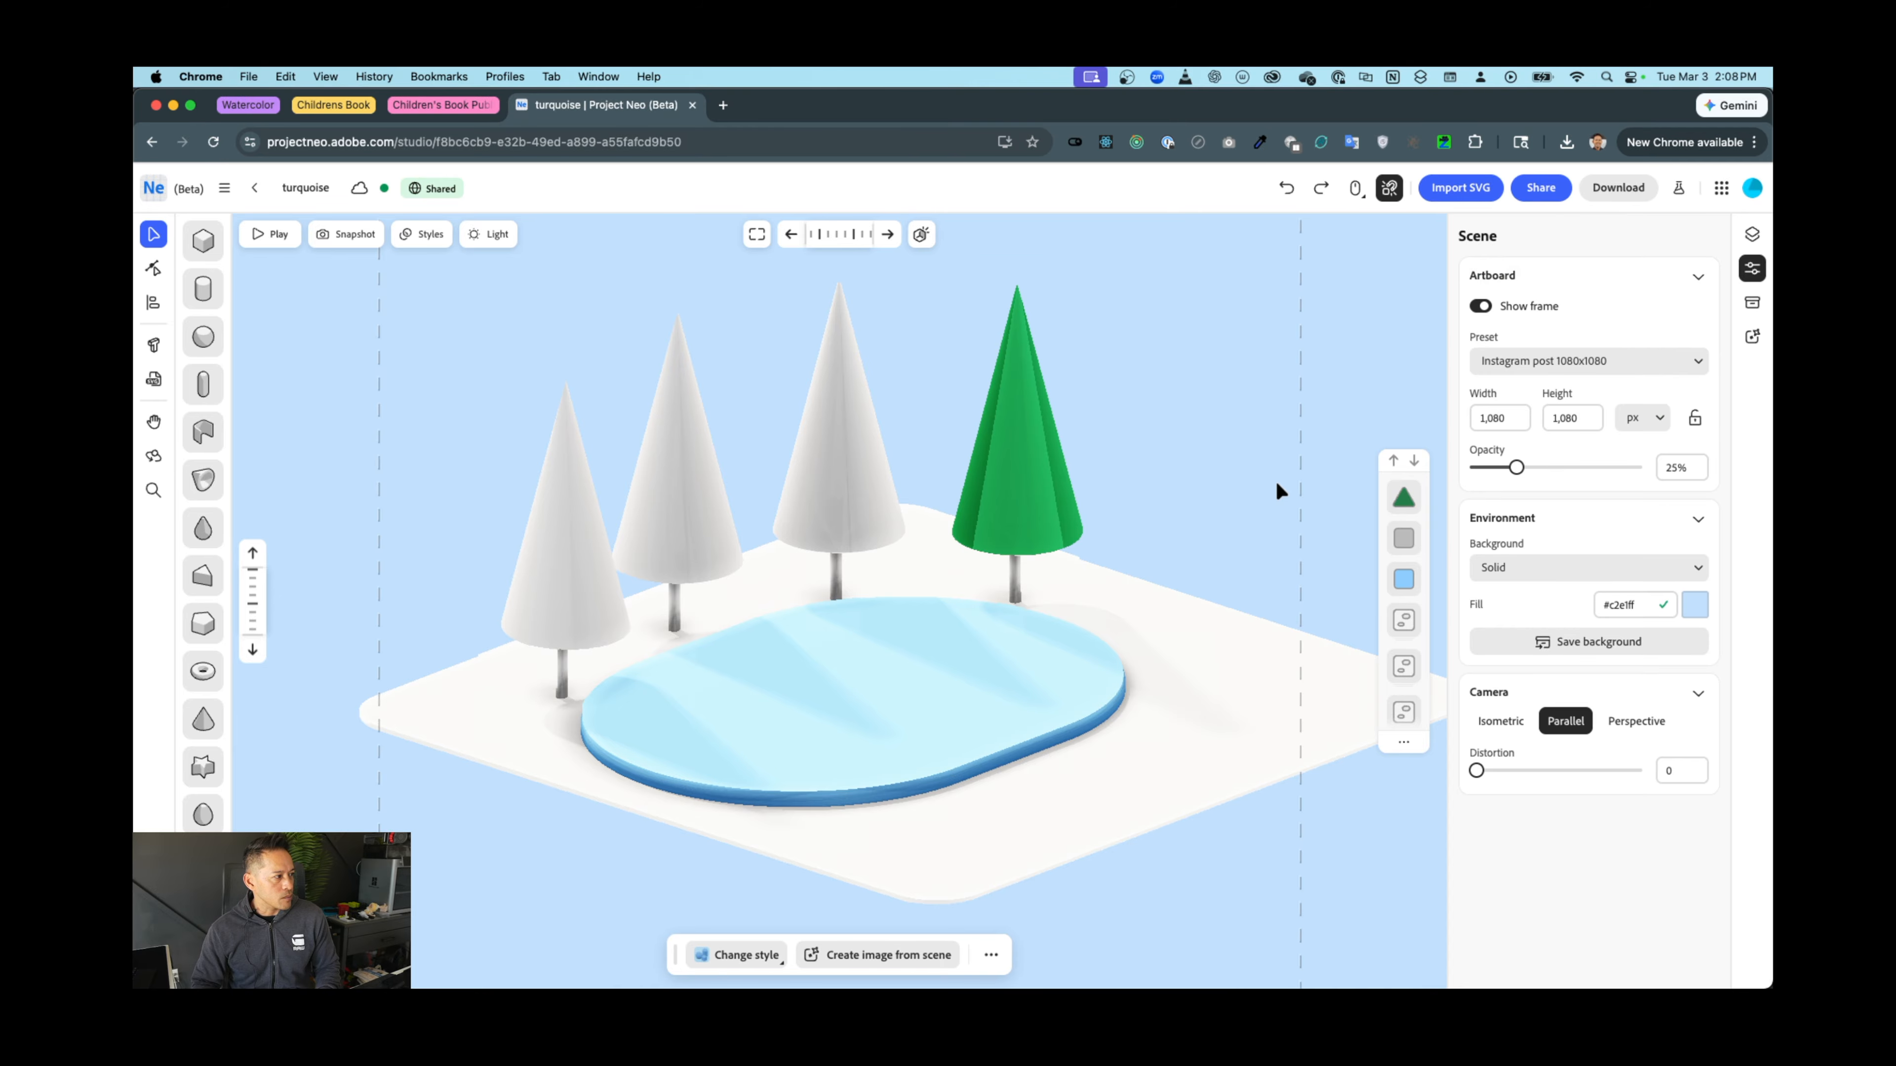
left_click(1023, 505)
mouse_move(1475, 469)
left_mouse_down()
mouse_move(1585, 469)
mouse_move(1459, 478)
mouse_move(1600, 471)
left_mouse_up()
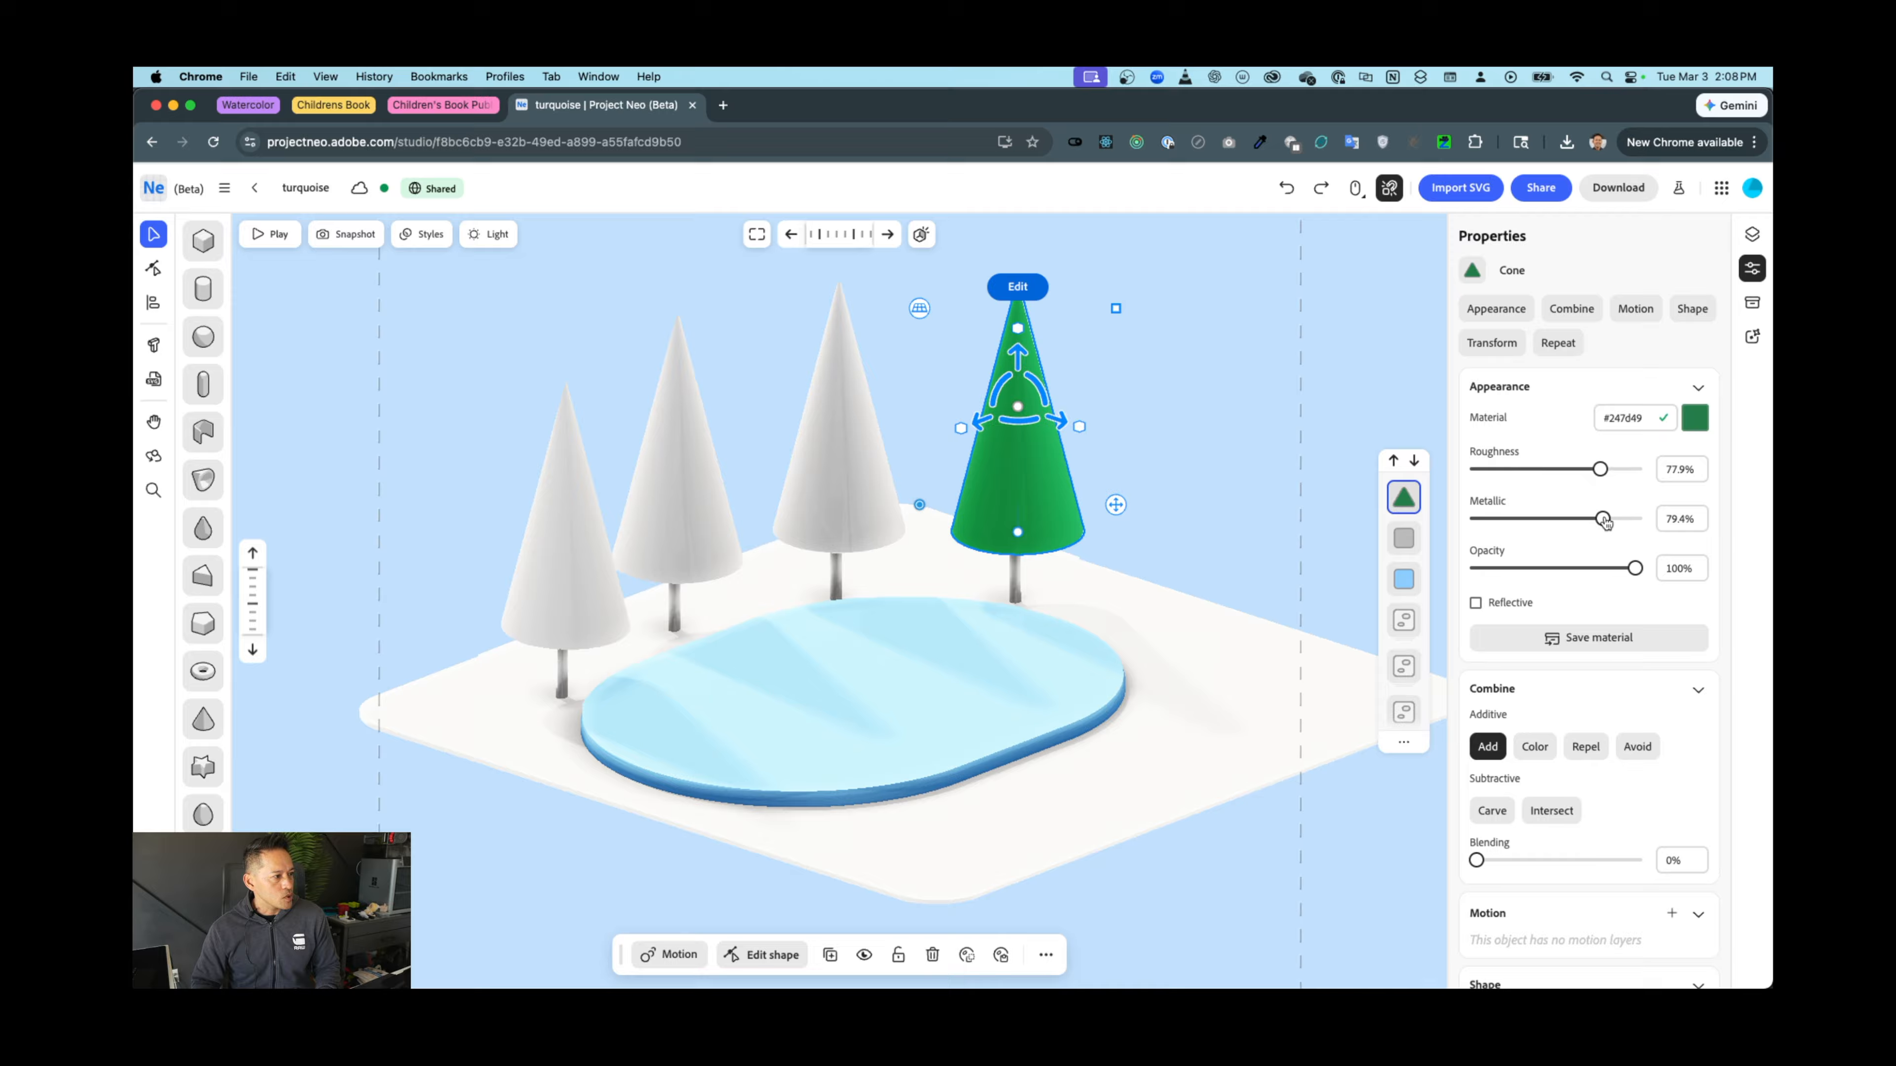
left_click(1263, 533)
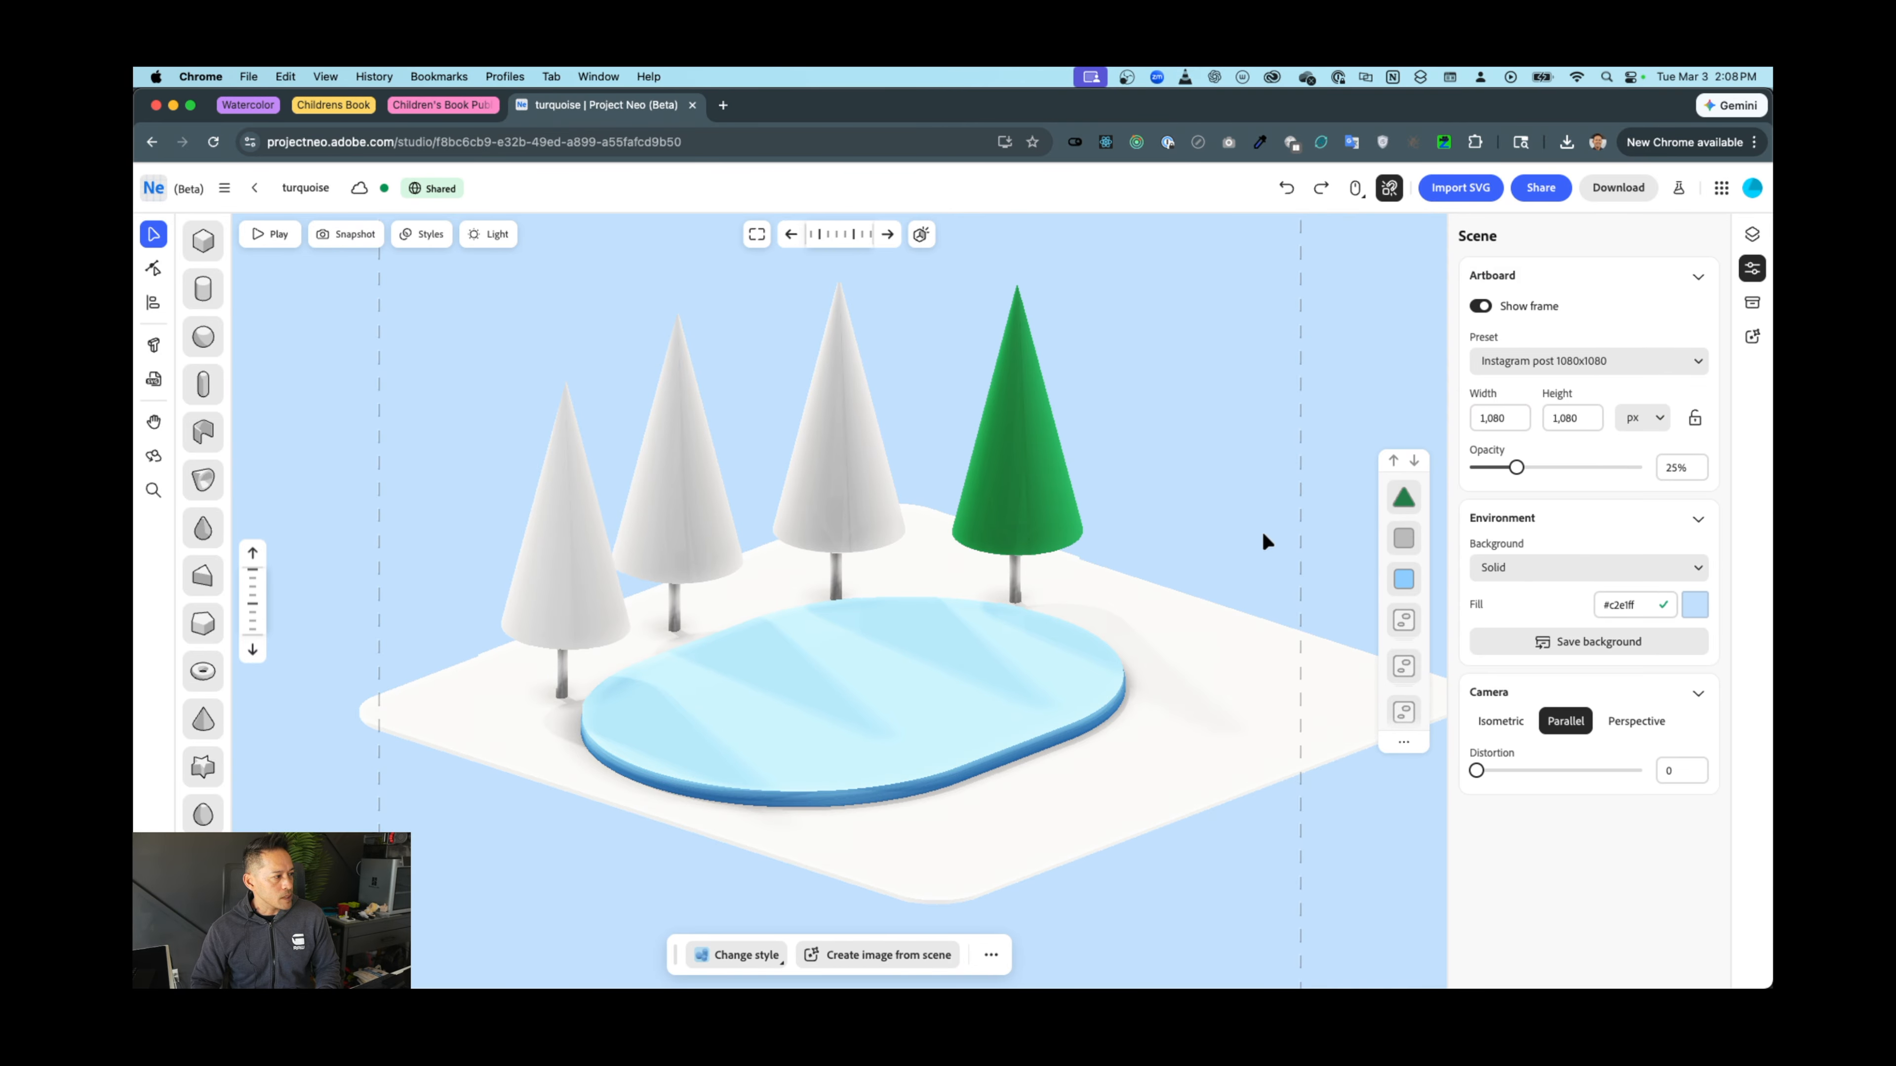
left_click(1060, 478)
Save the cone's matte green finish as a named custom material
left_click(1597, 639)
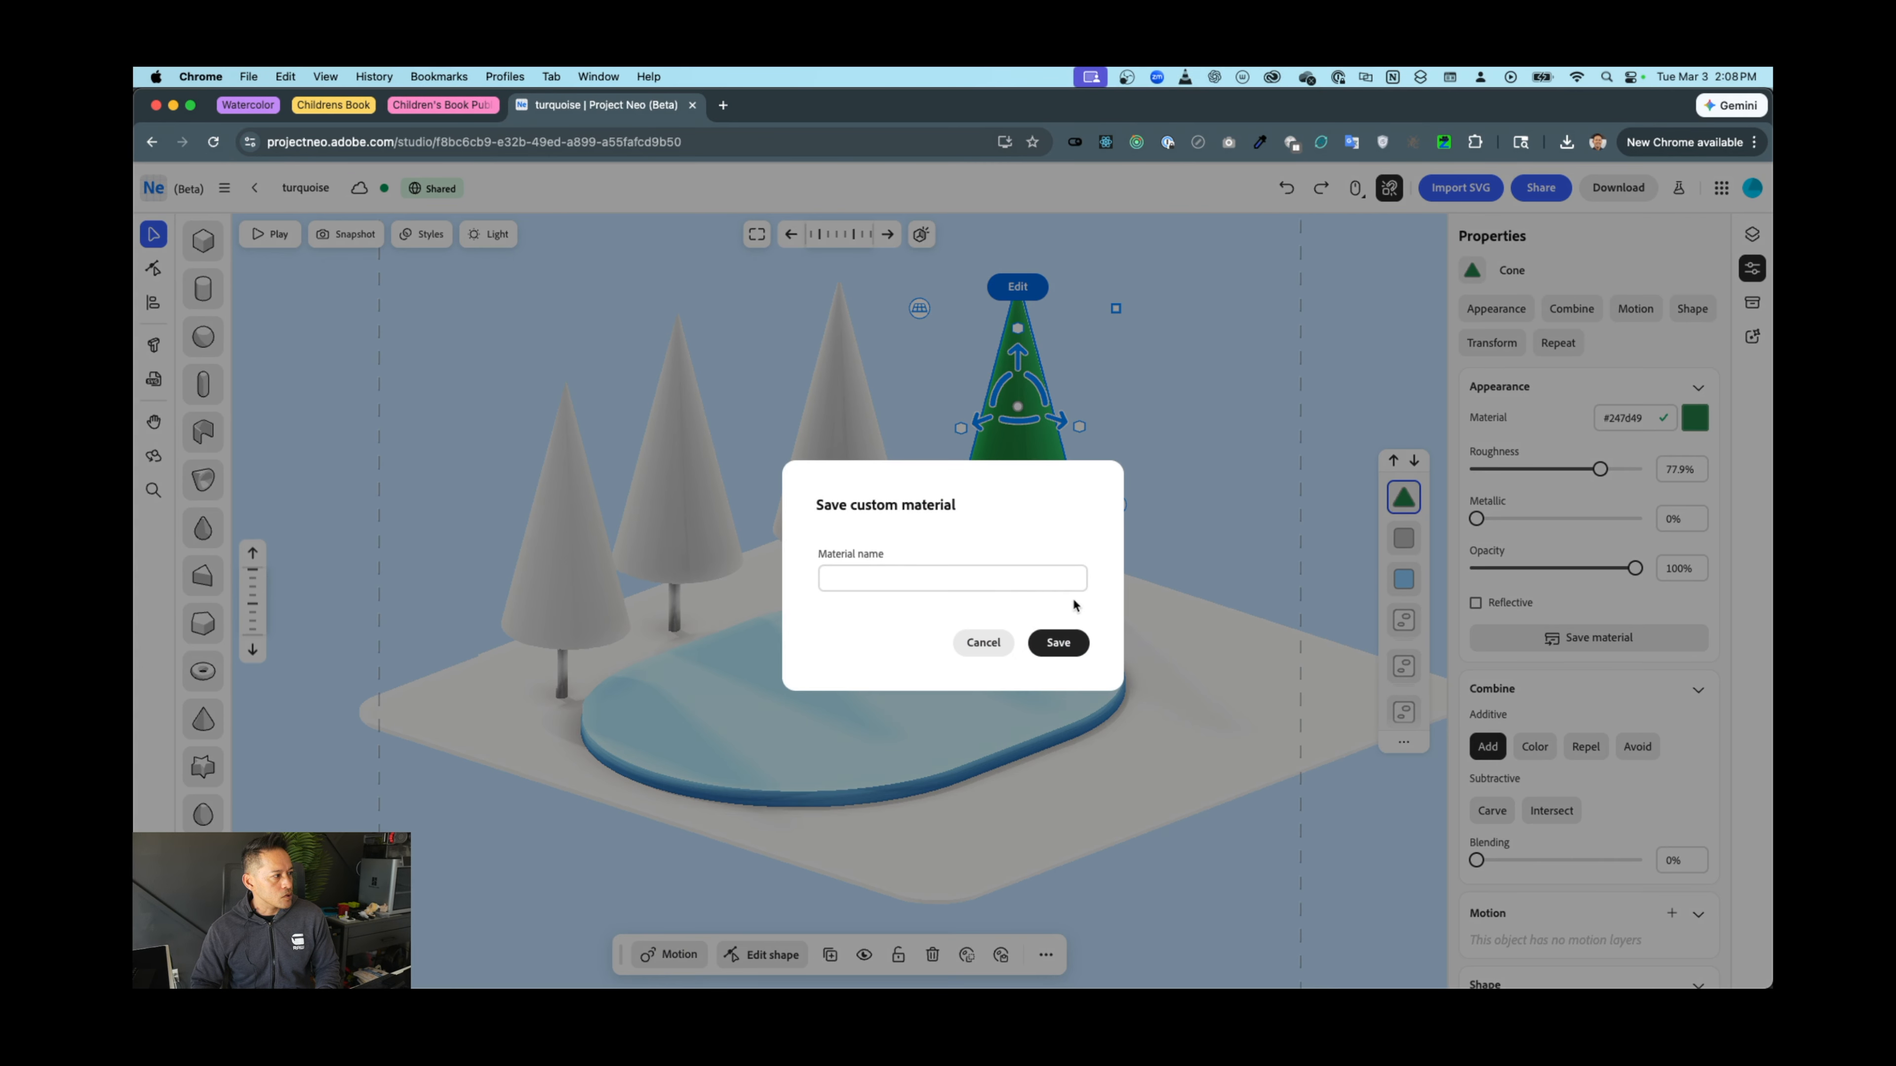
left_click(977, 586)
left_click(1035, 645)
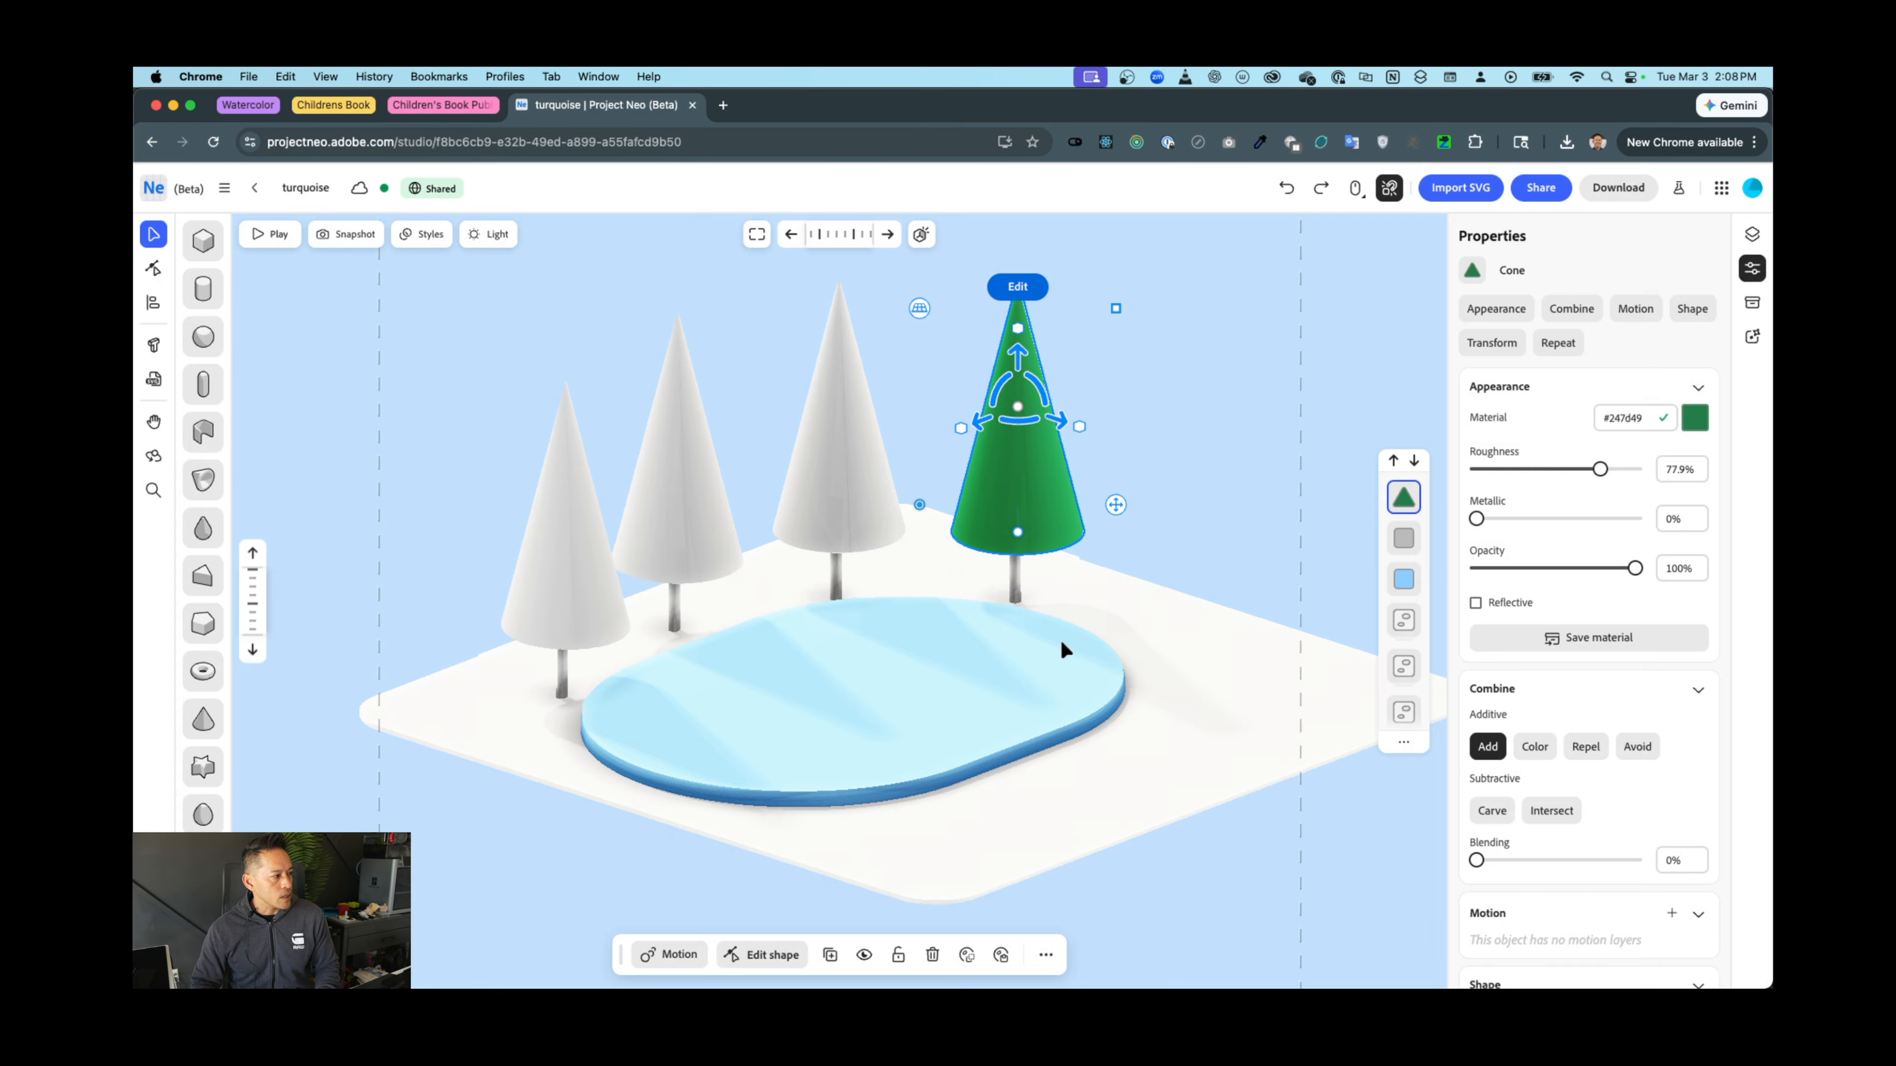
left_click(1230, 457)
left_click(843, 437)
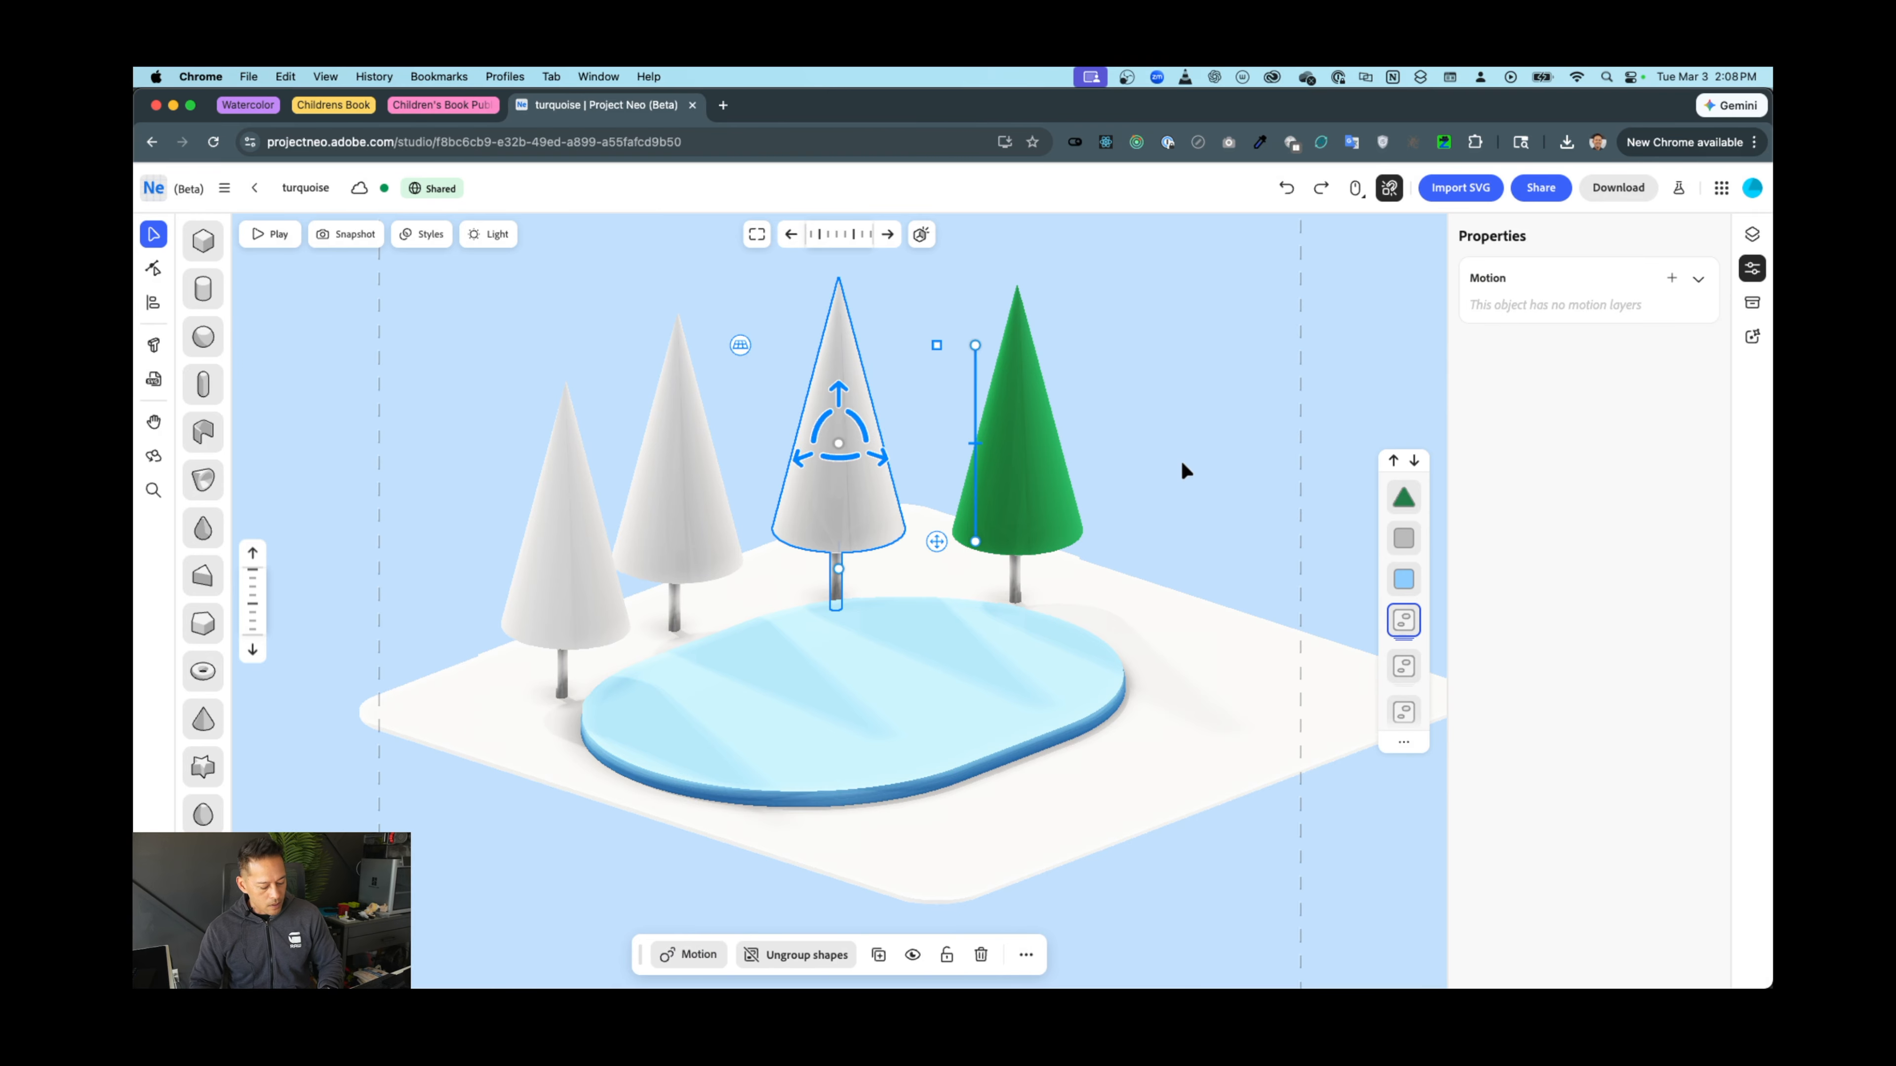
Ungroup the three white trees into their separate cone and trunk parts
key("super+shift+g")
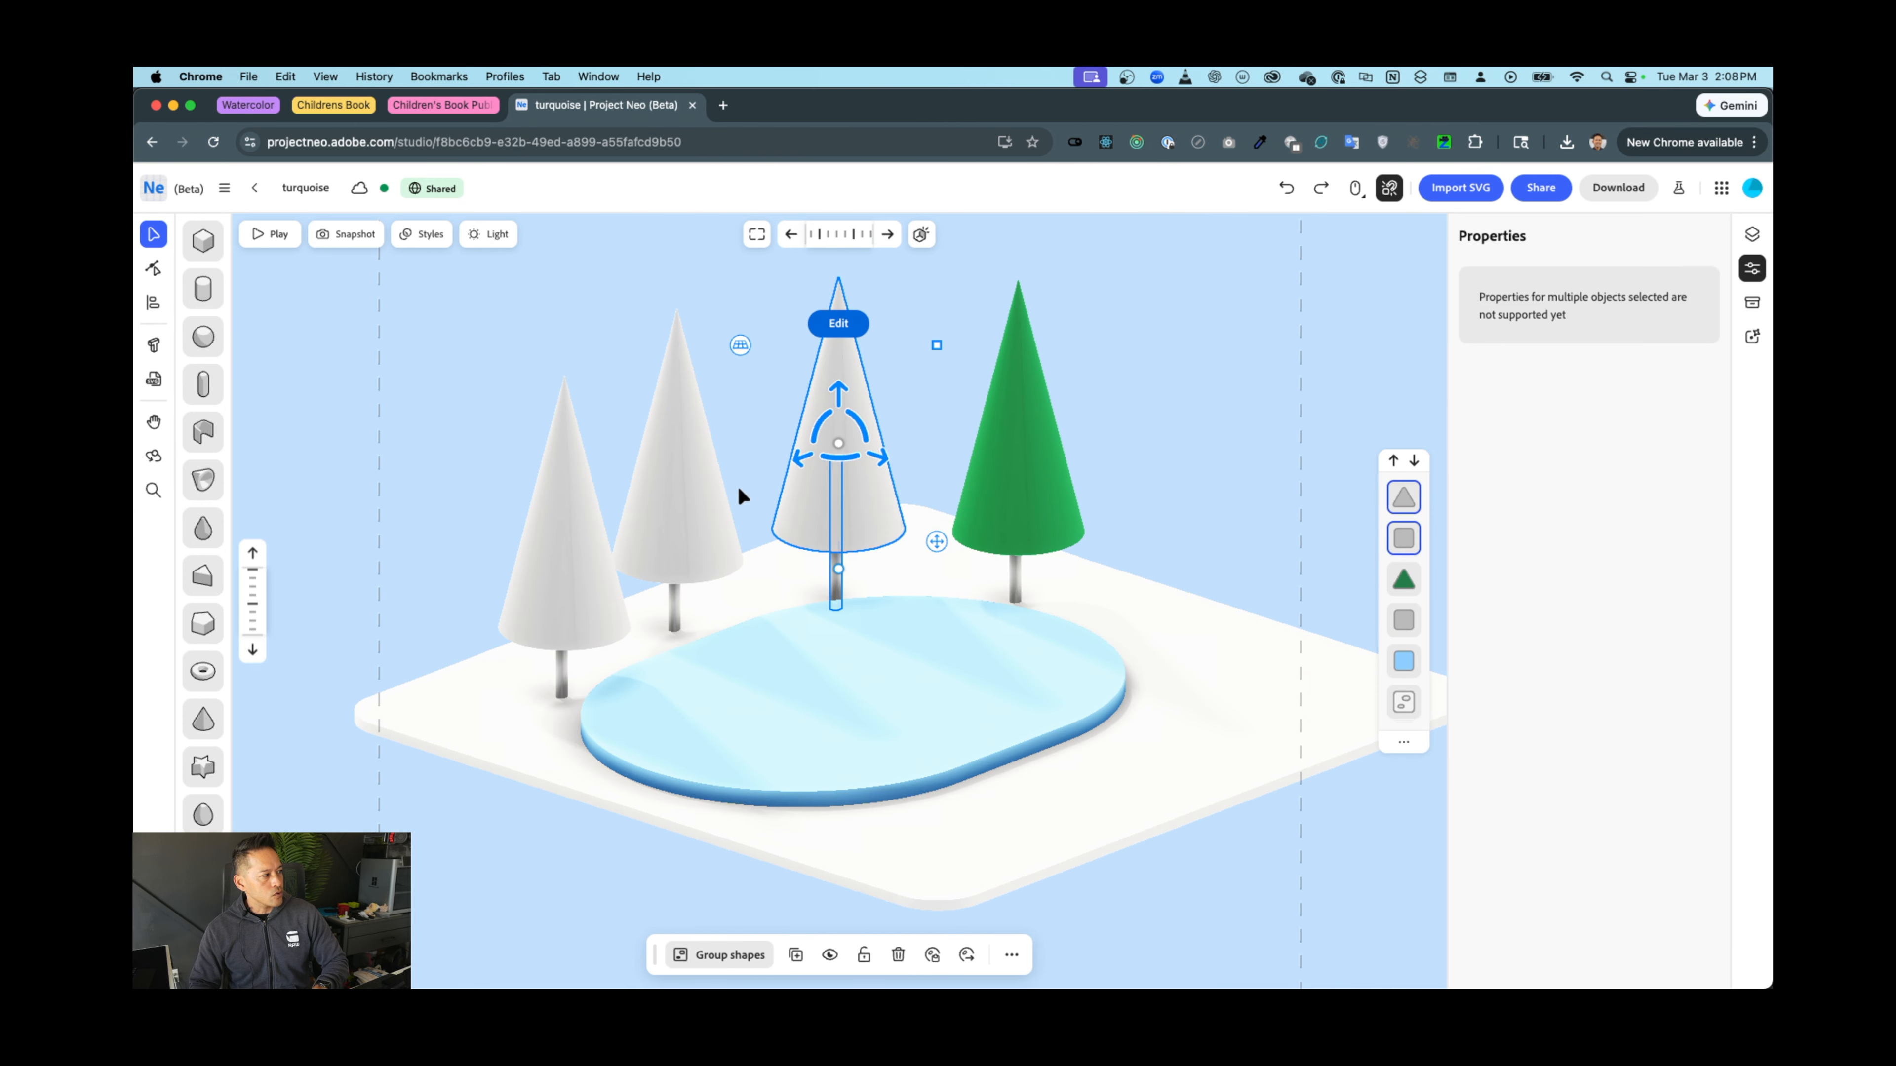
left_click(656, 507)
key("super+shift+g")
left_click(557, 569)
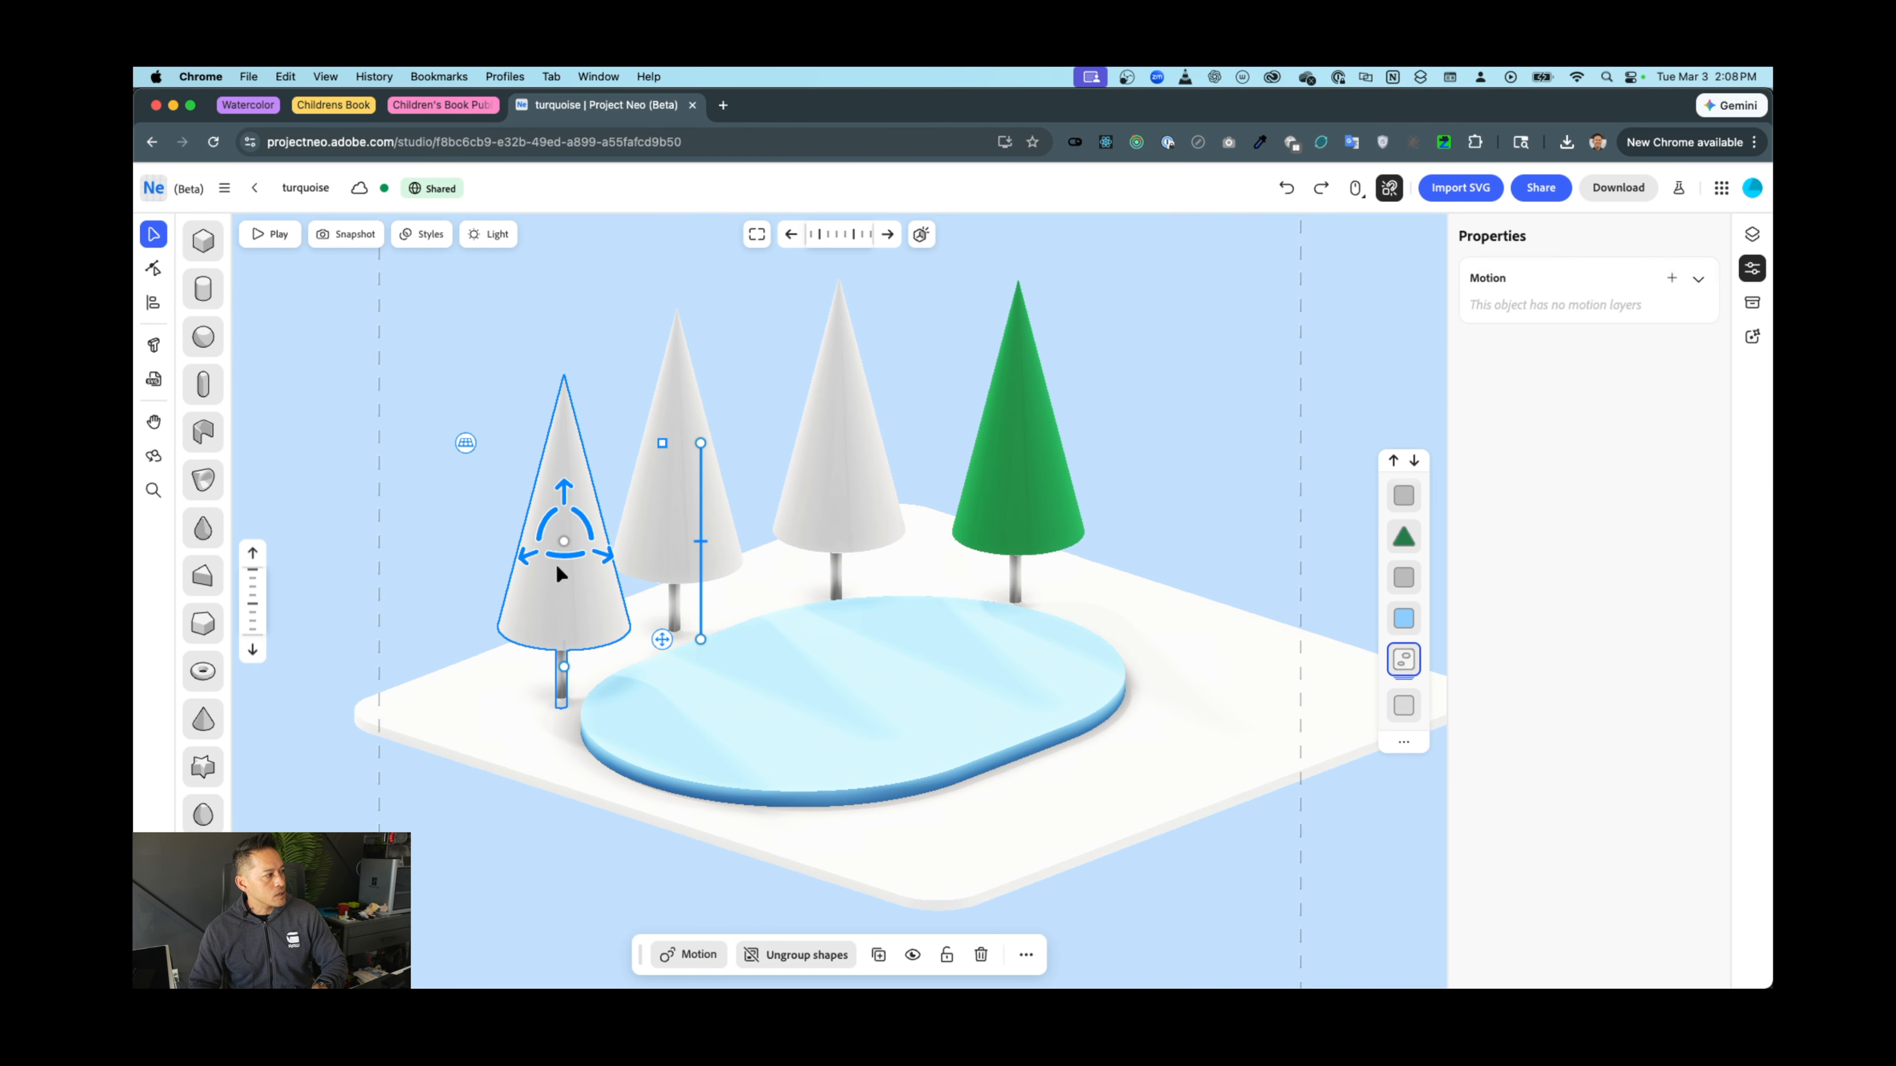
key("super+shift+g")
Apply the saved green tree material to the first two white cones
left_click(815, 494)
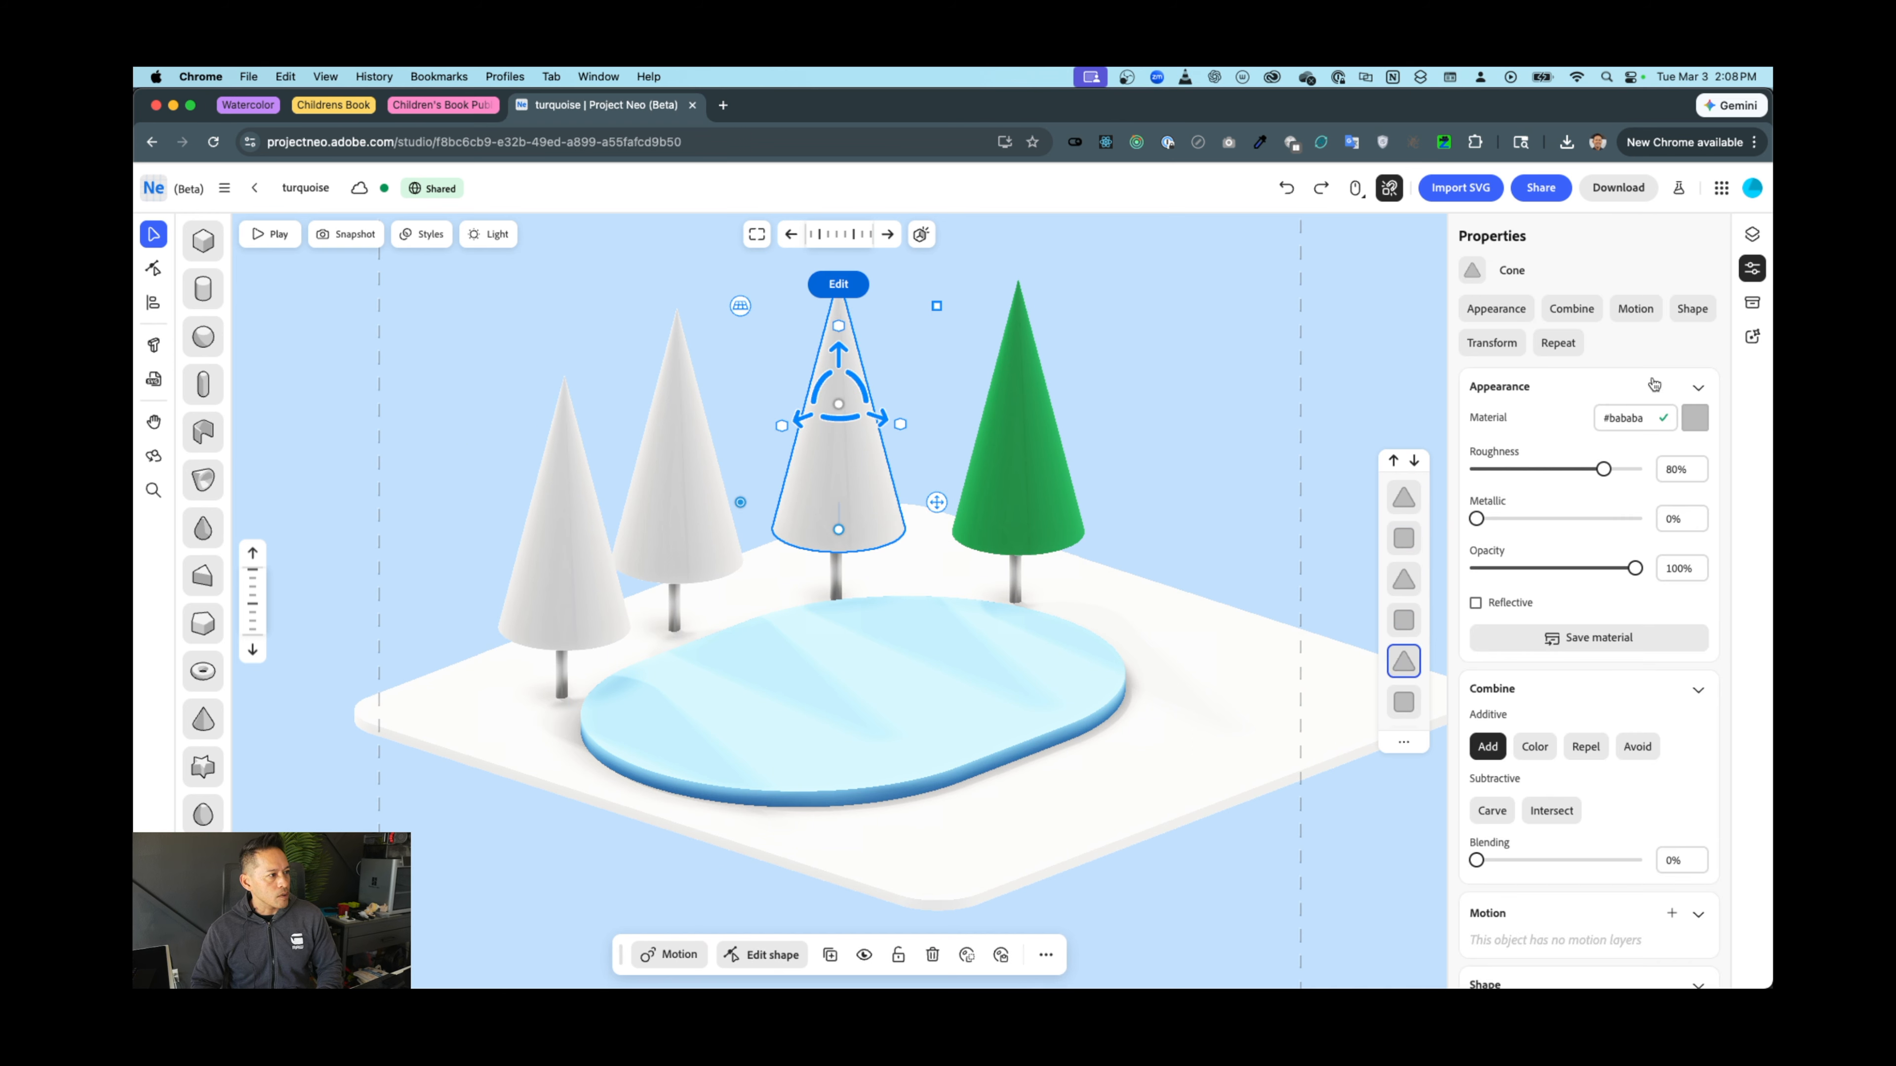
left_click(1752, 303)
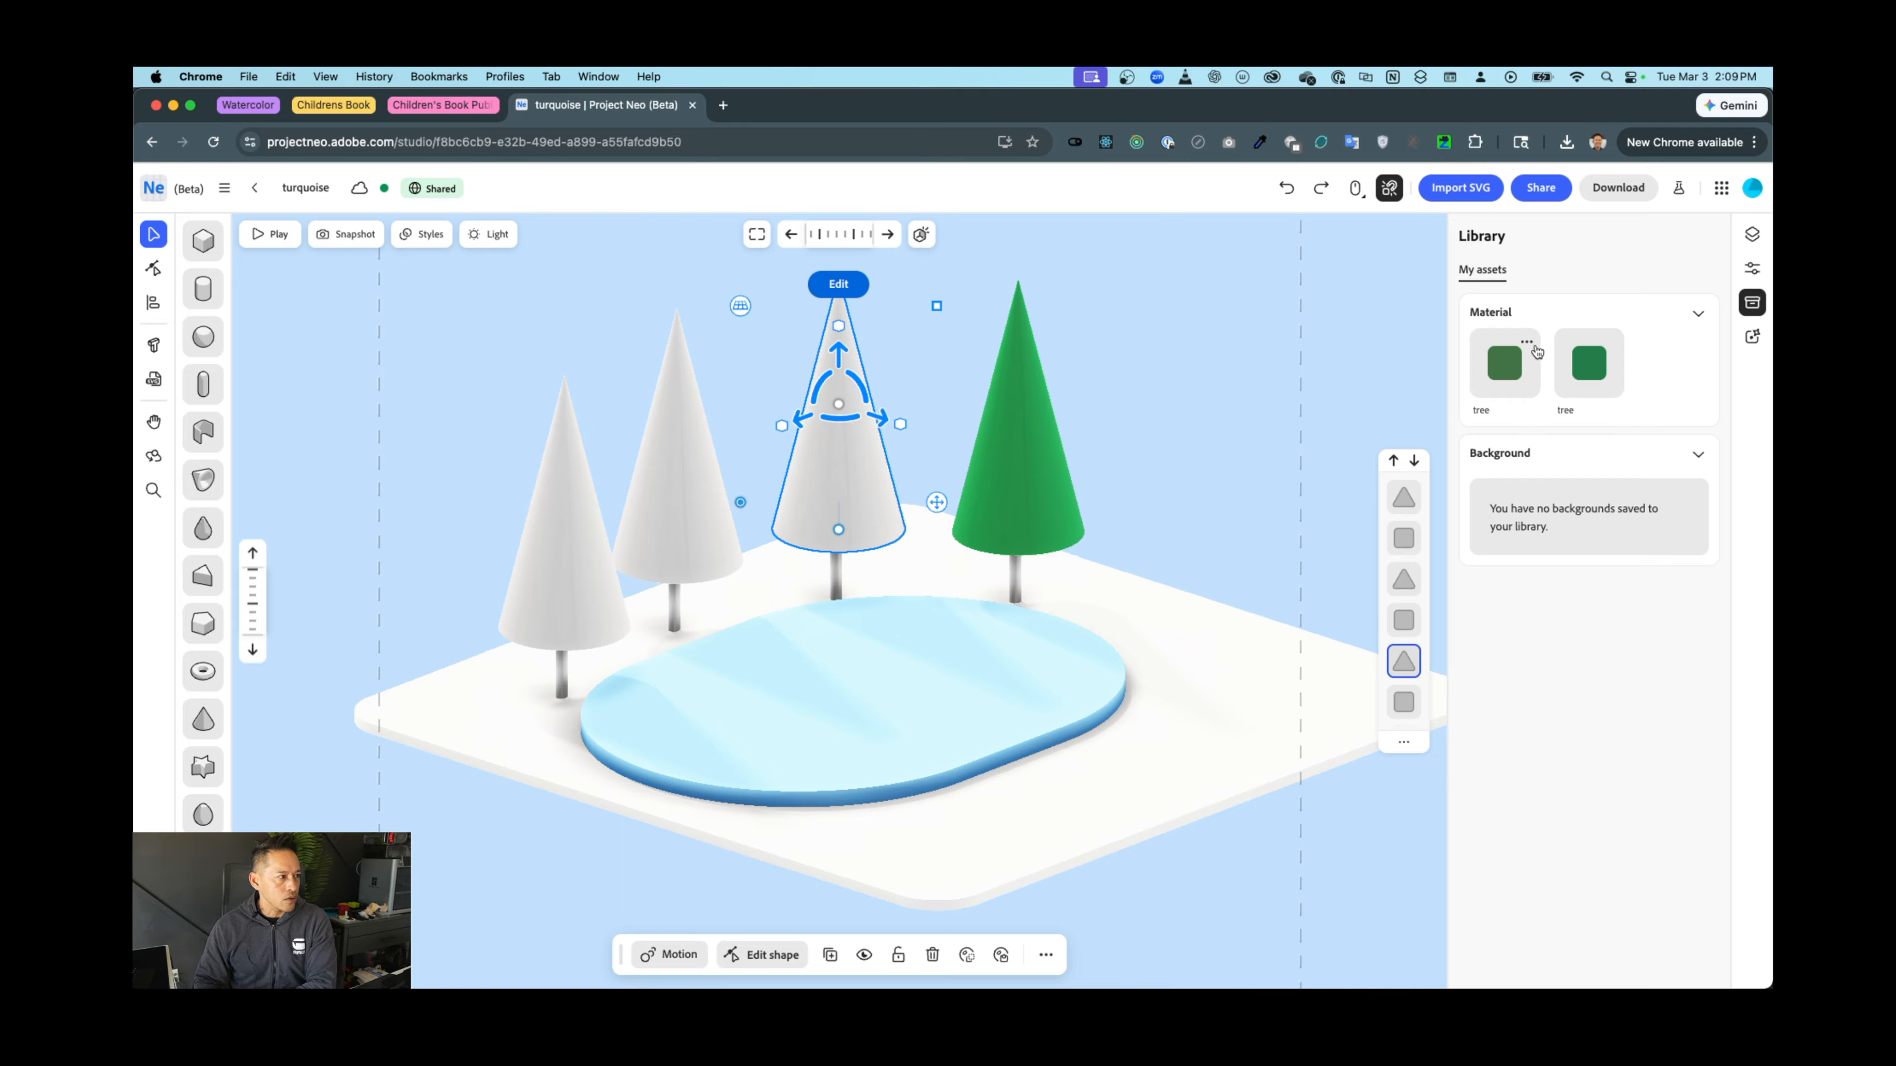
left_click(1535, 374)
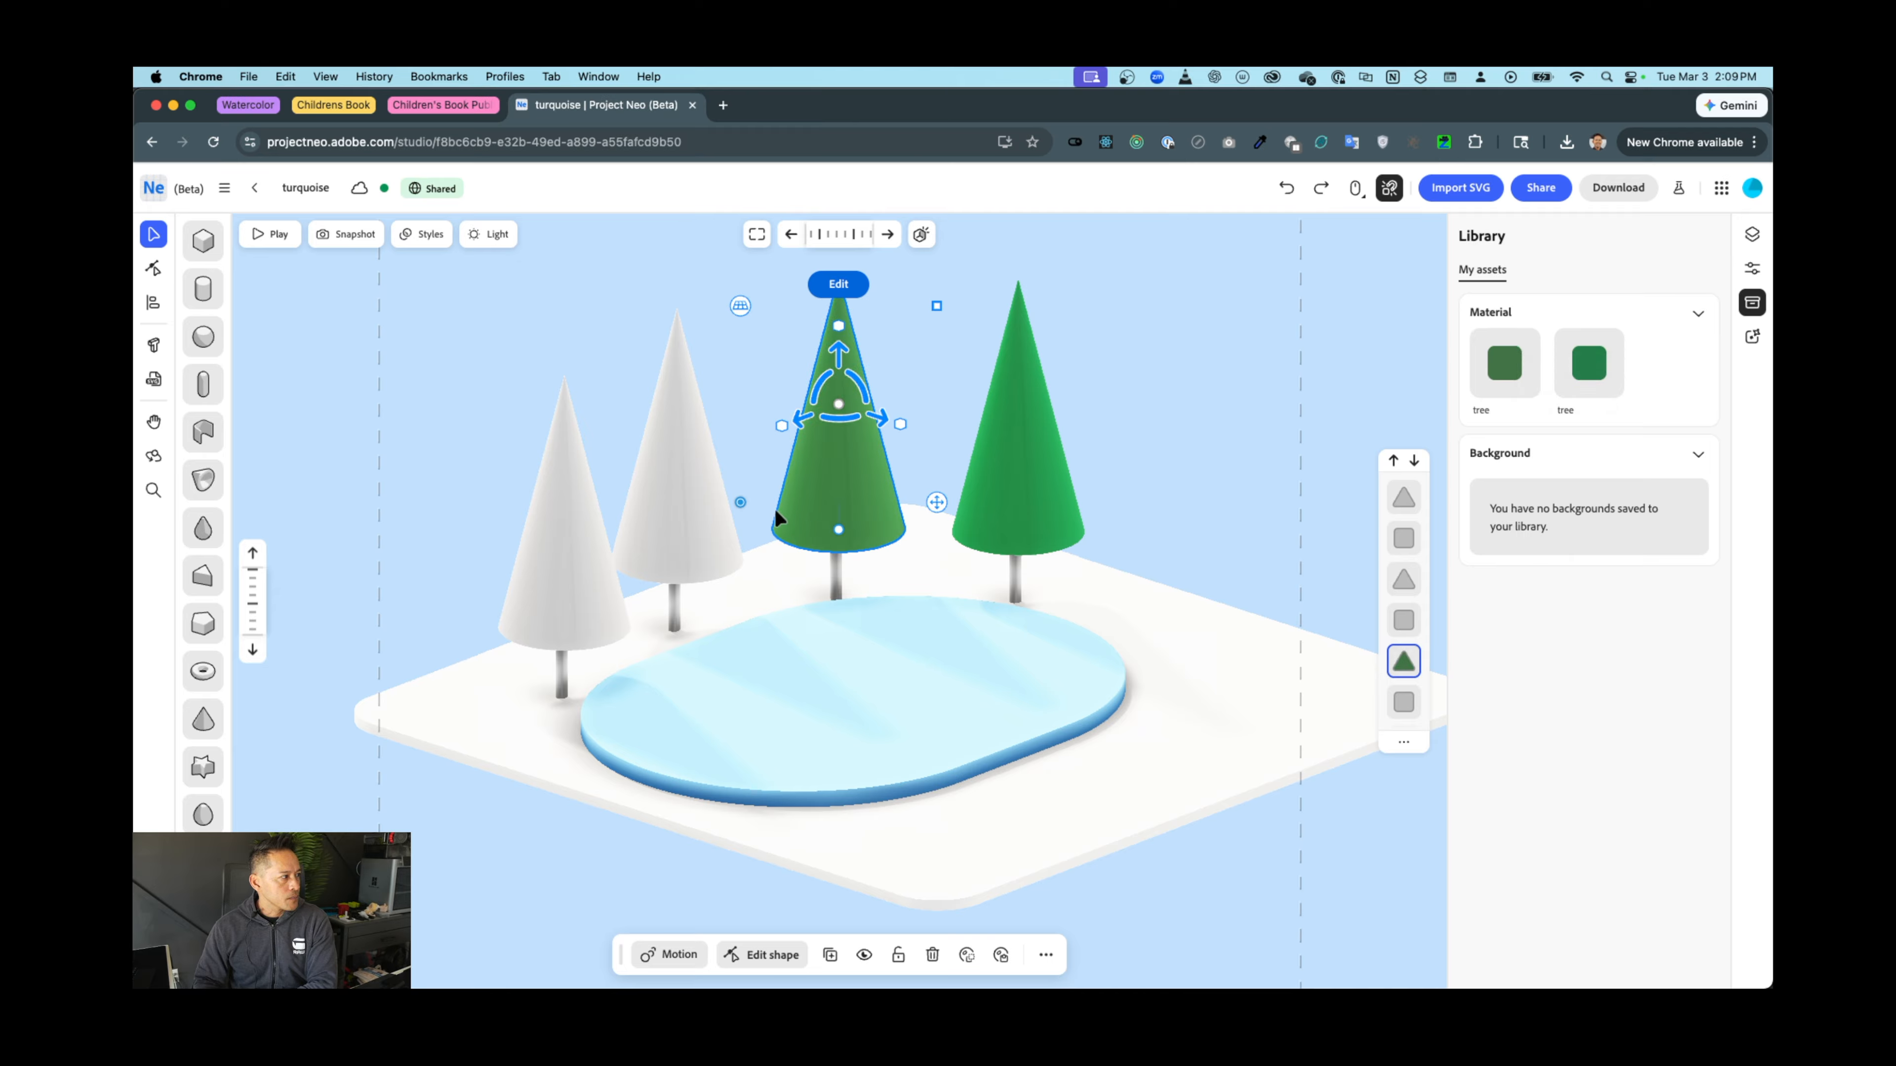
left_click(664, 496)
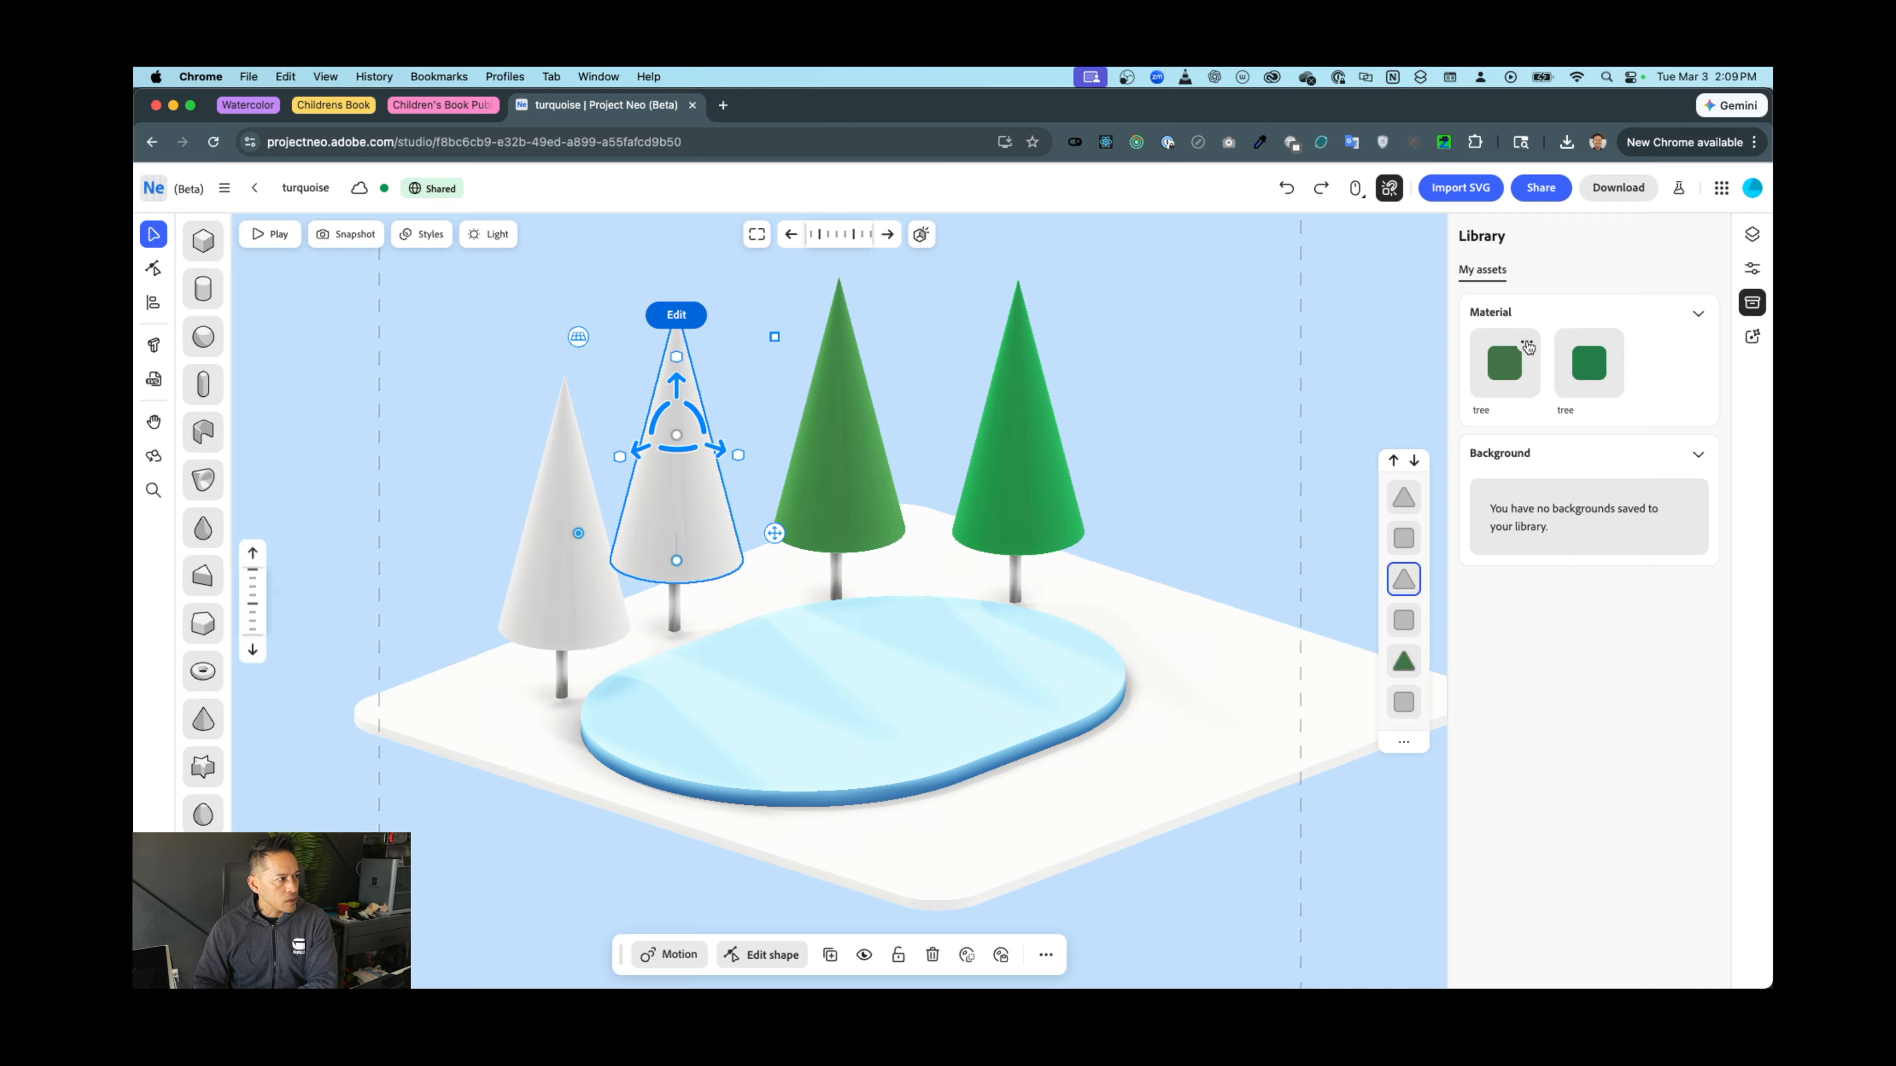
left_click(1527, 344)
left_click(1527, 344)
left_click(1527, 344)
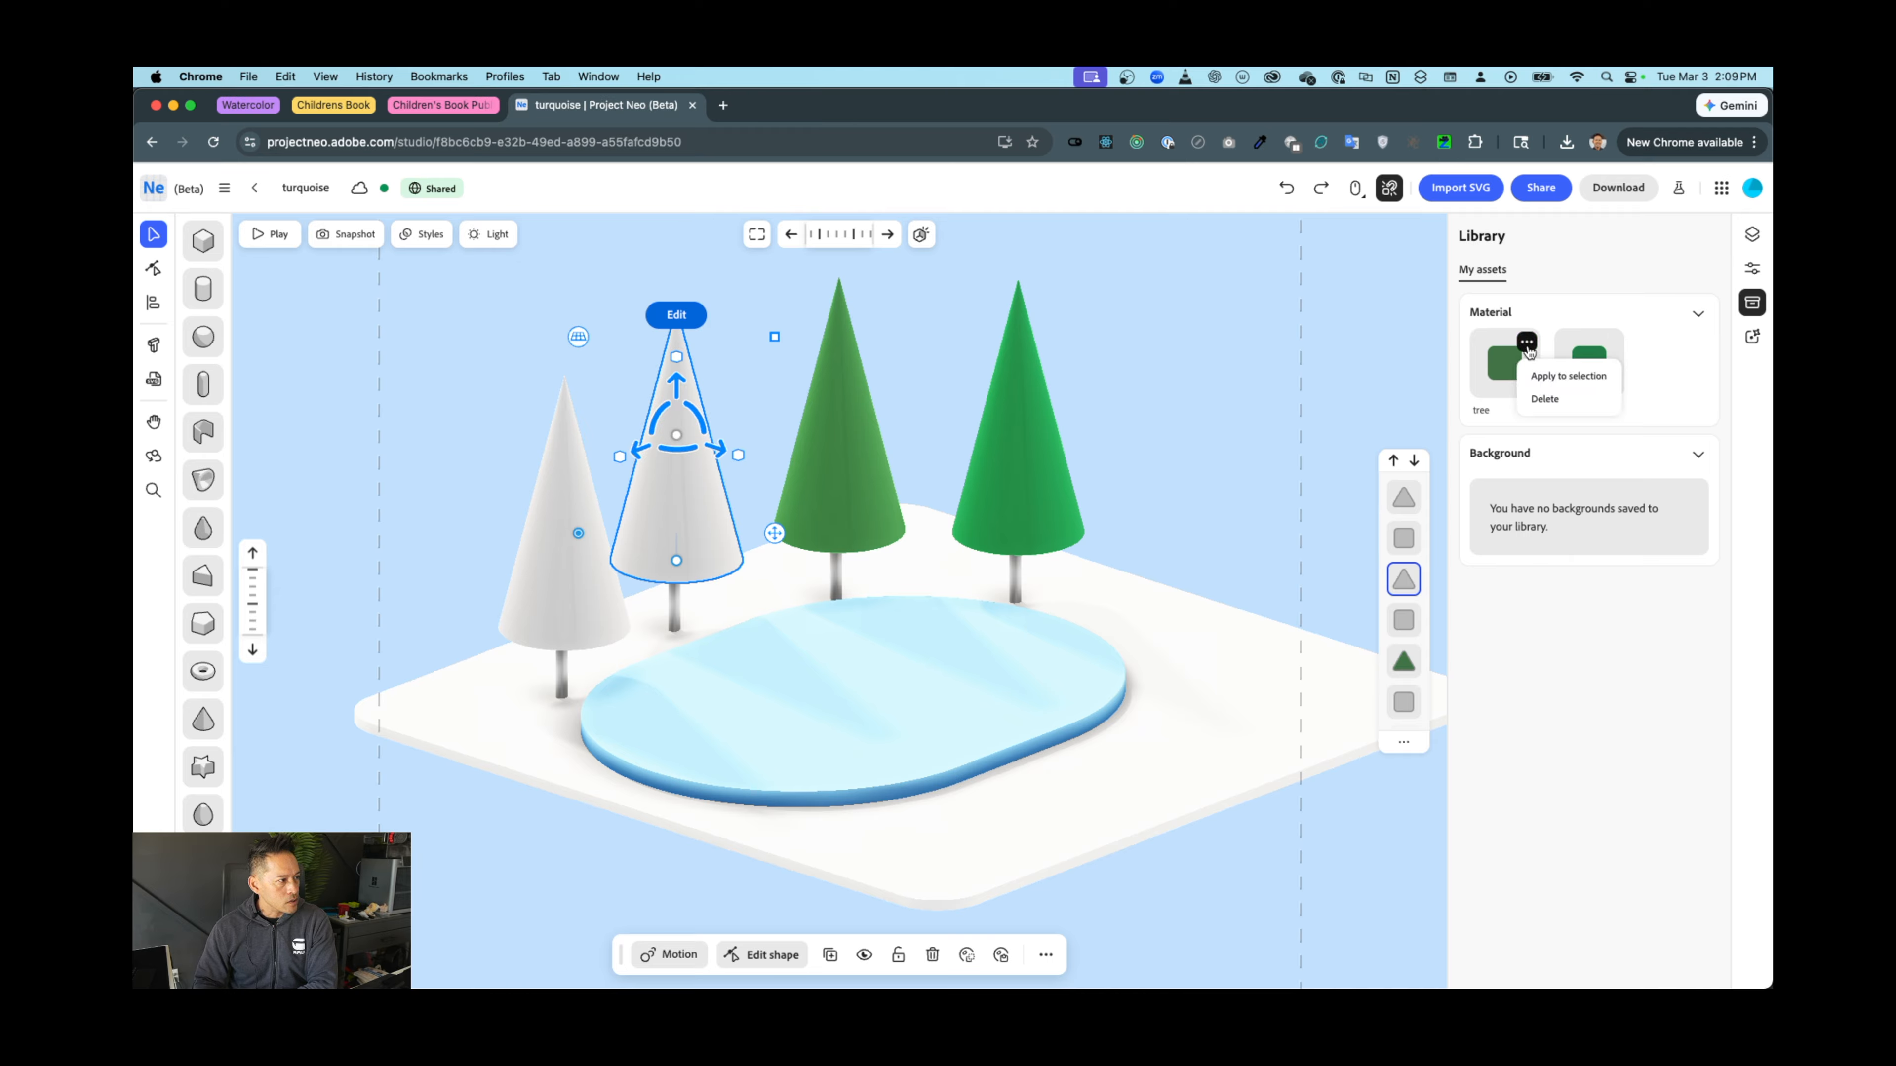
left_click(1567, 375)
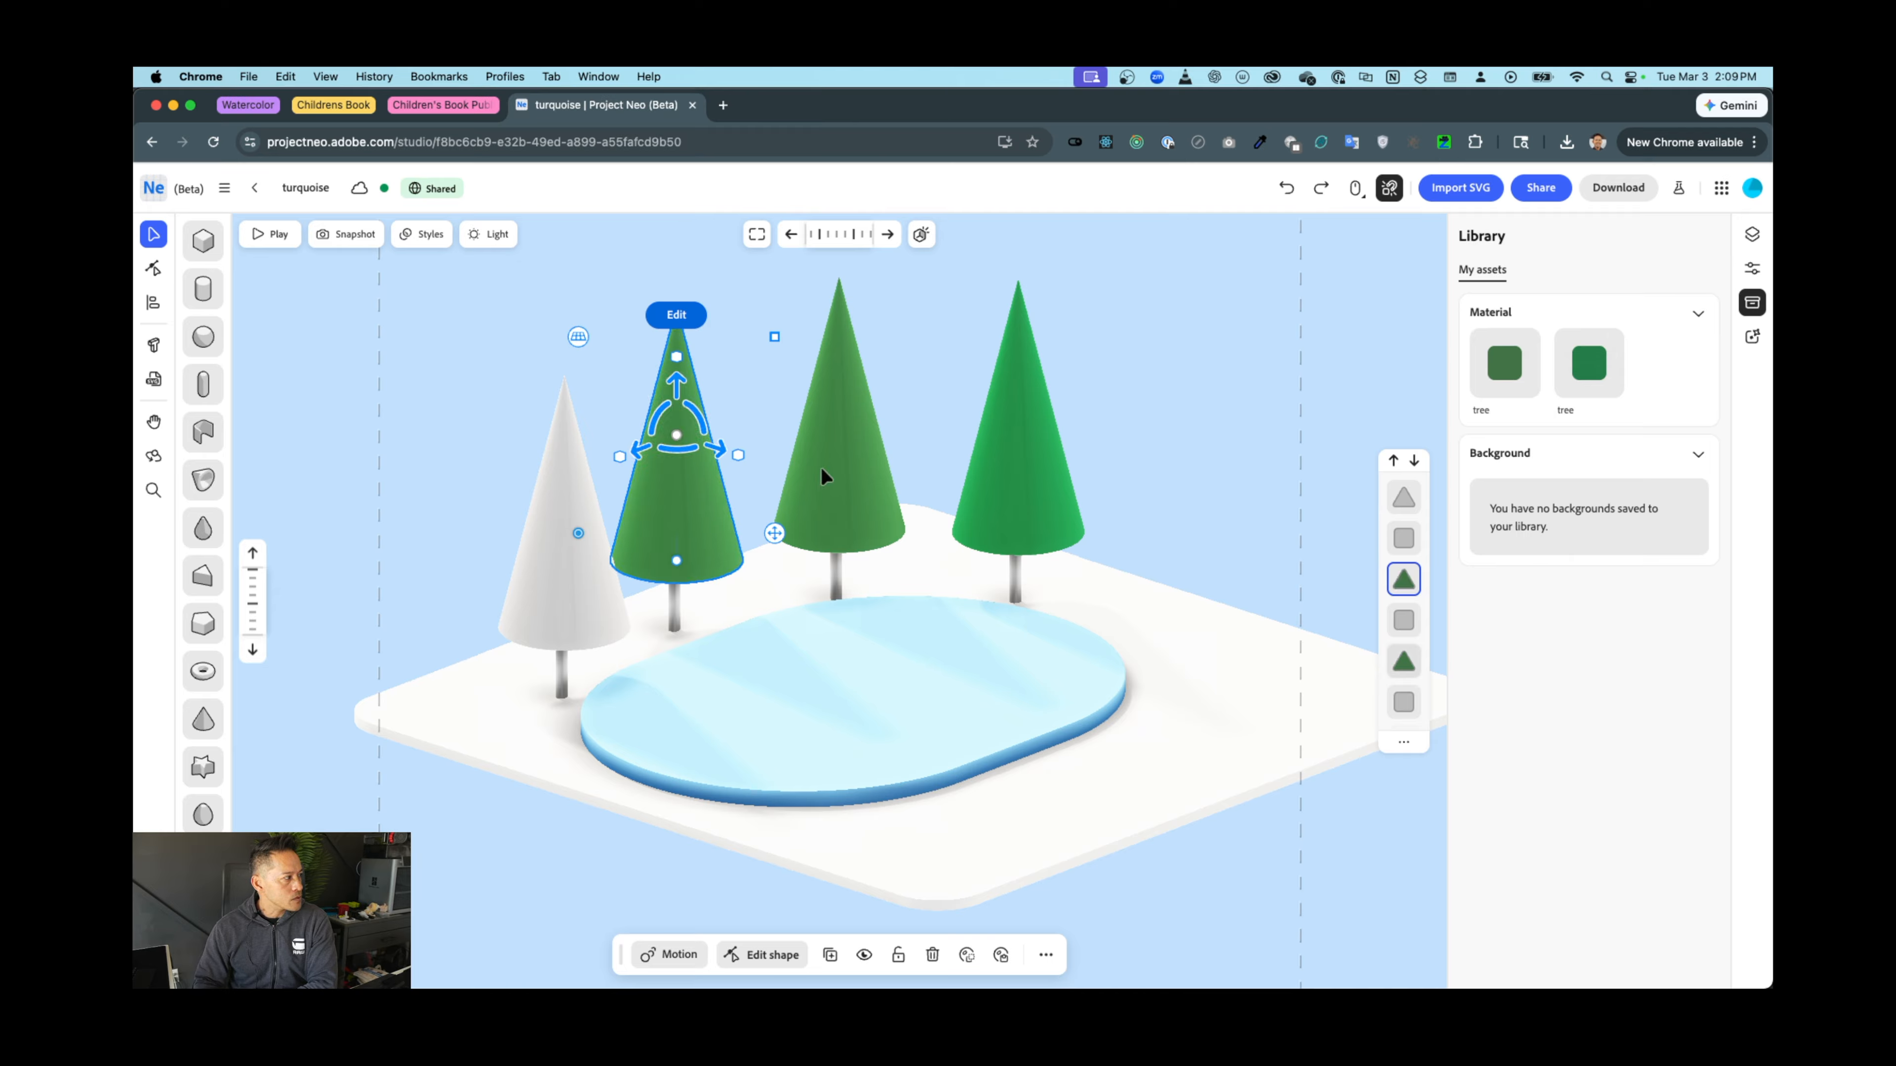
Give the leftmost cone the tree material, then select the right tree's trunk
left_click(568, 498)
left_click(1527, 345)
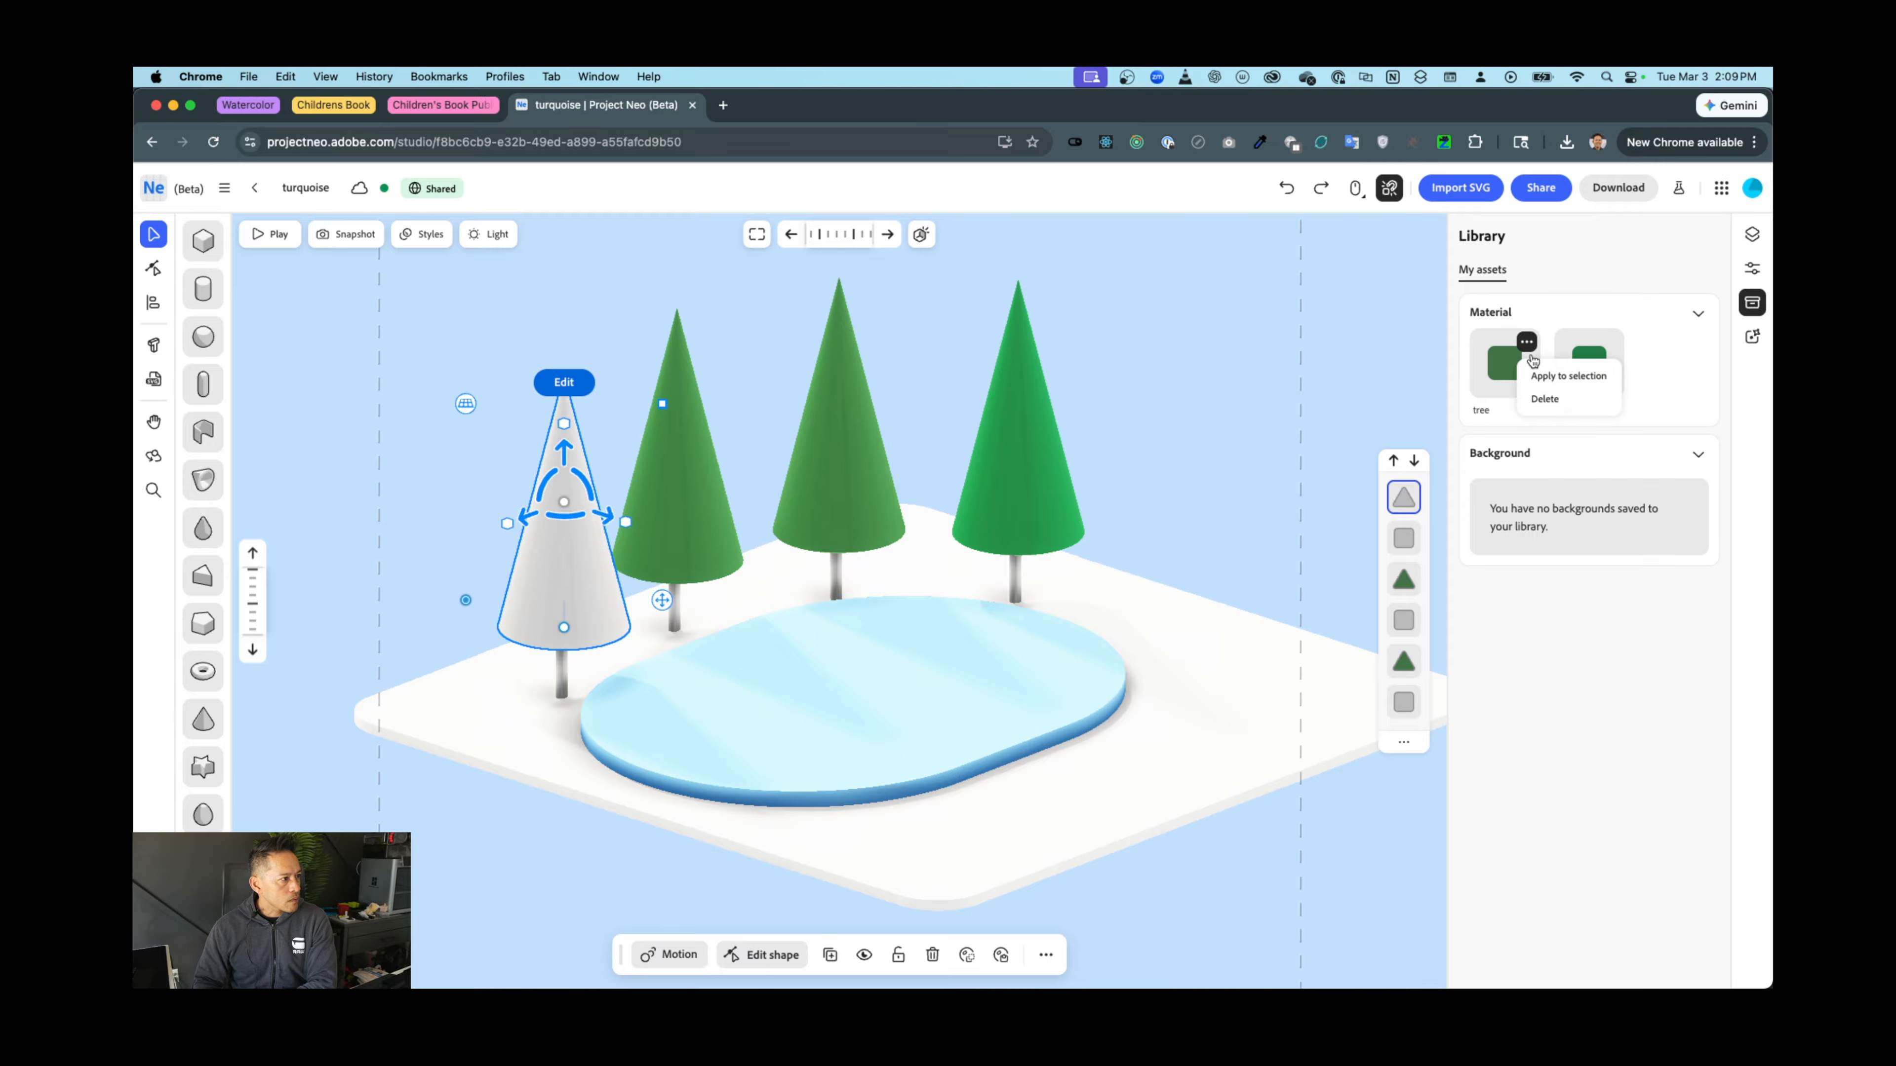
left_click(1567, 376)
left_click(1015, 578)
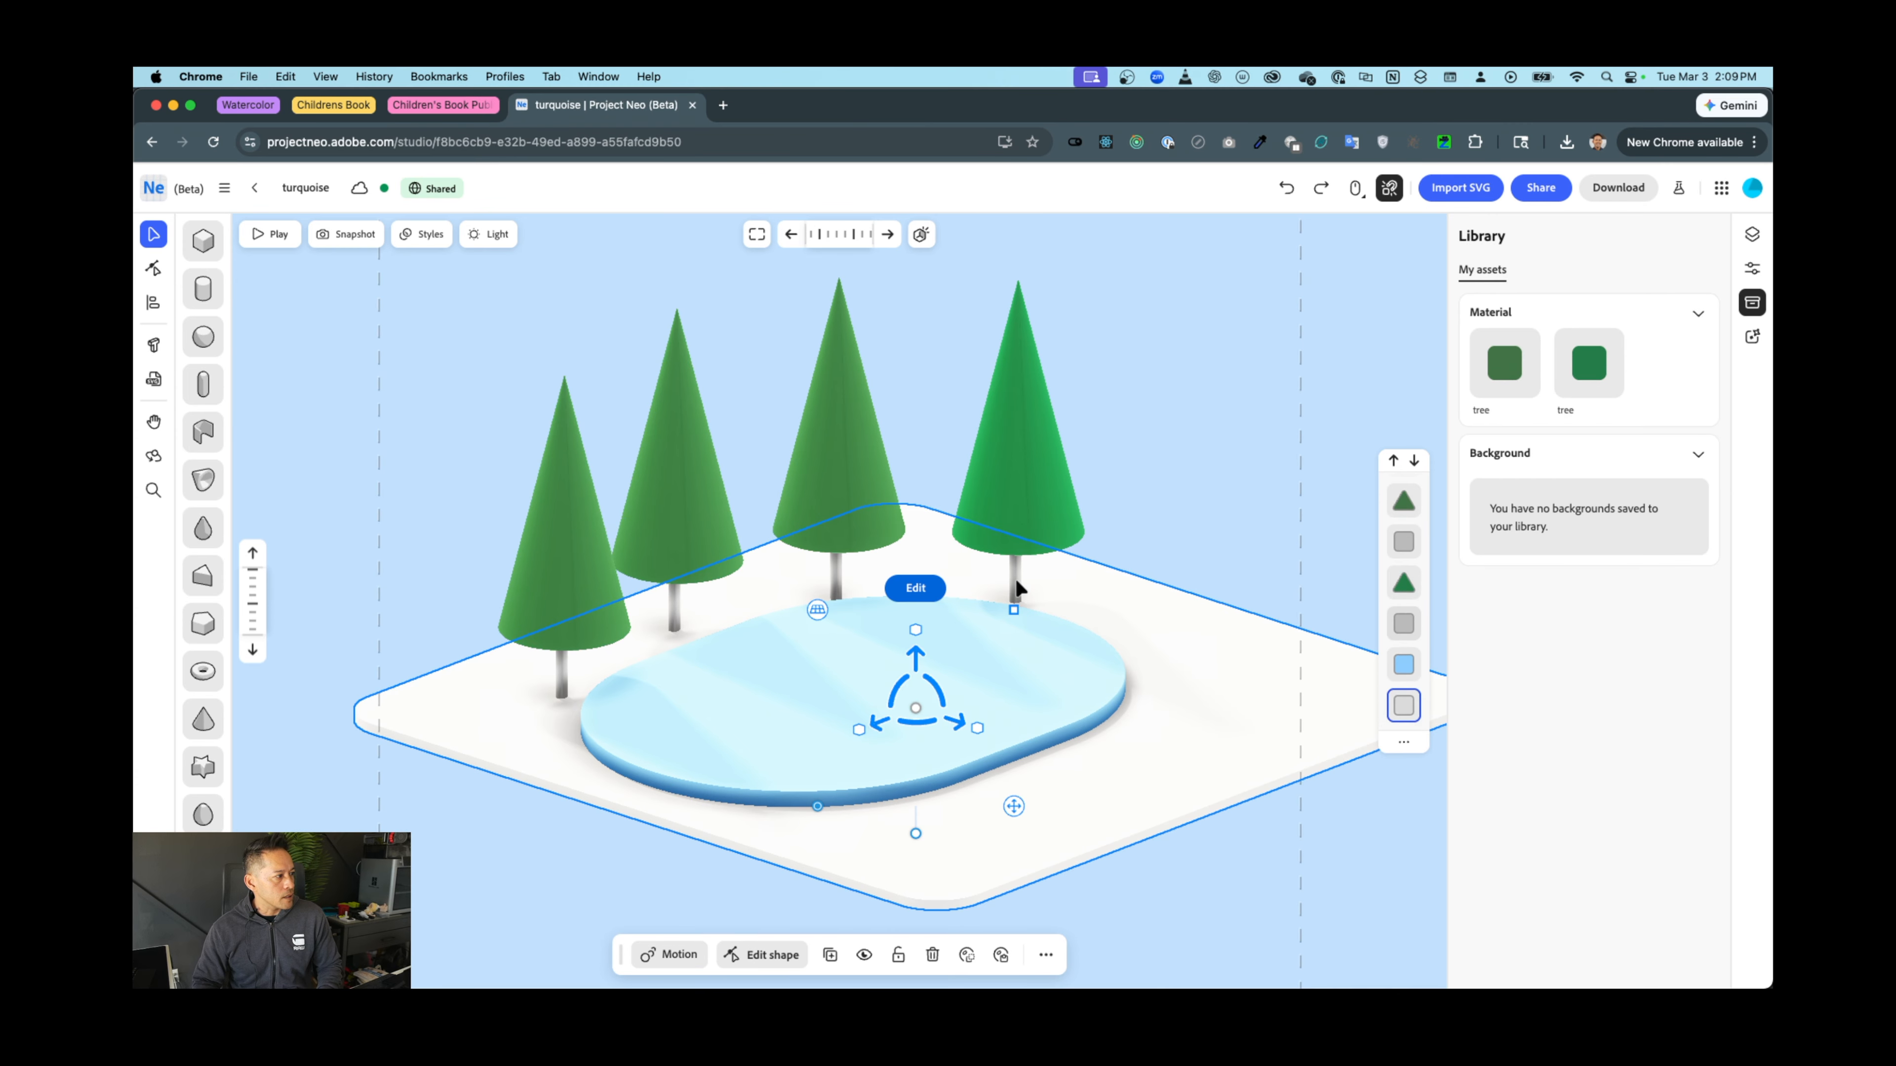
left_click(1015, 578)
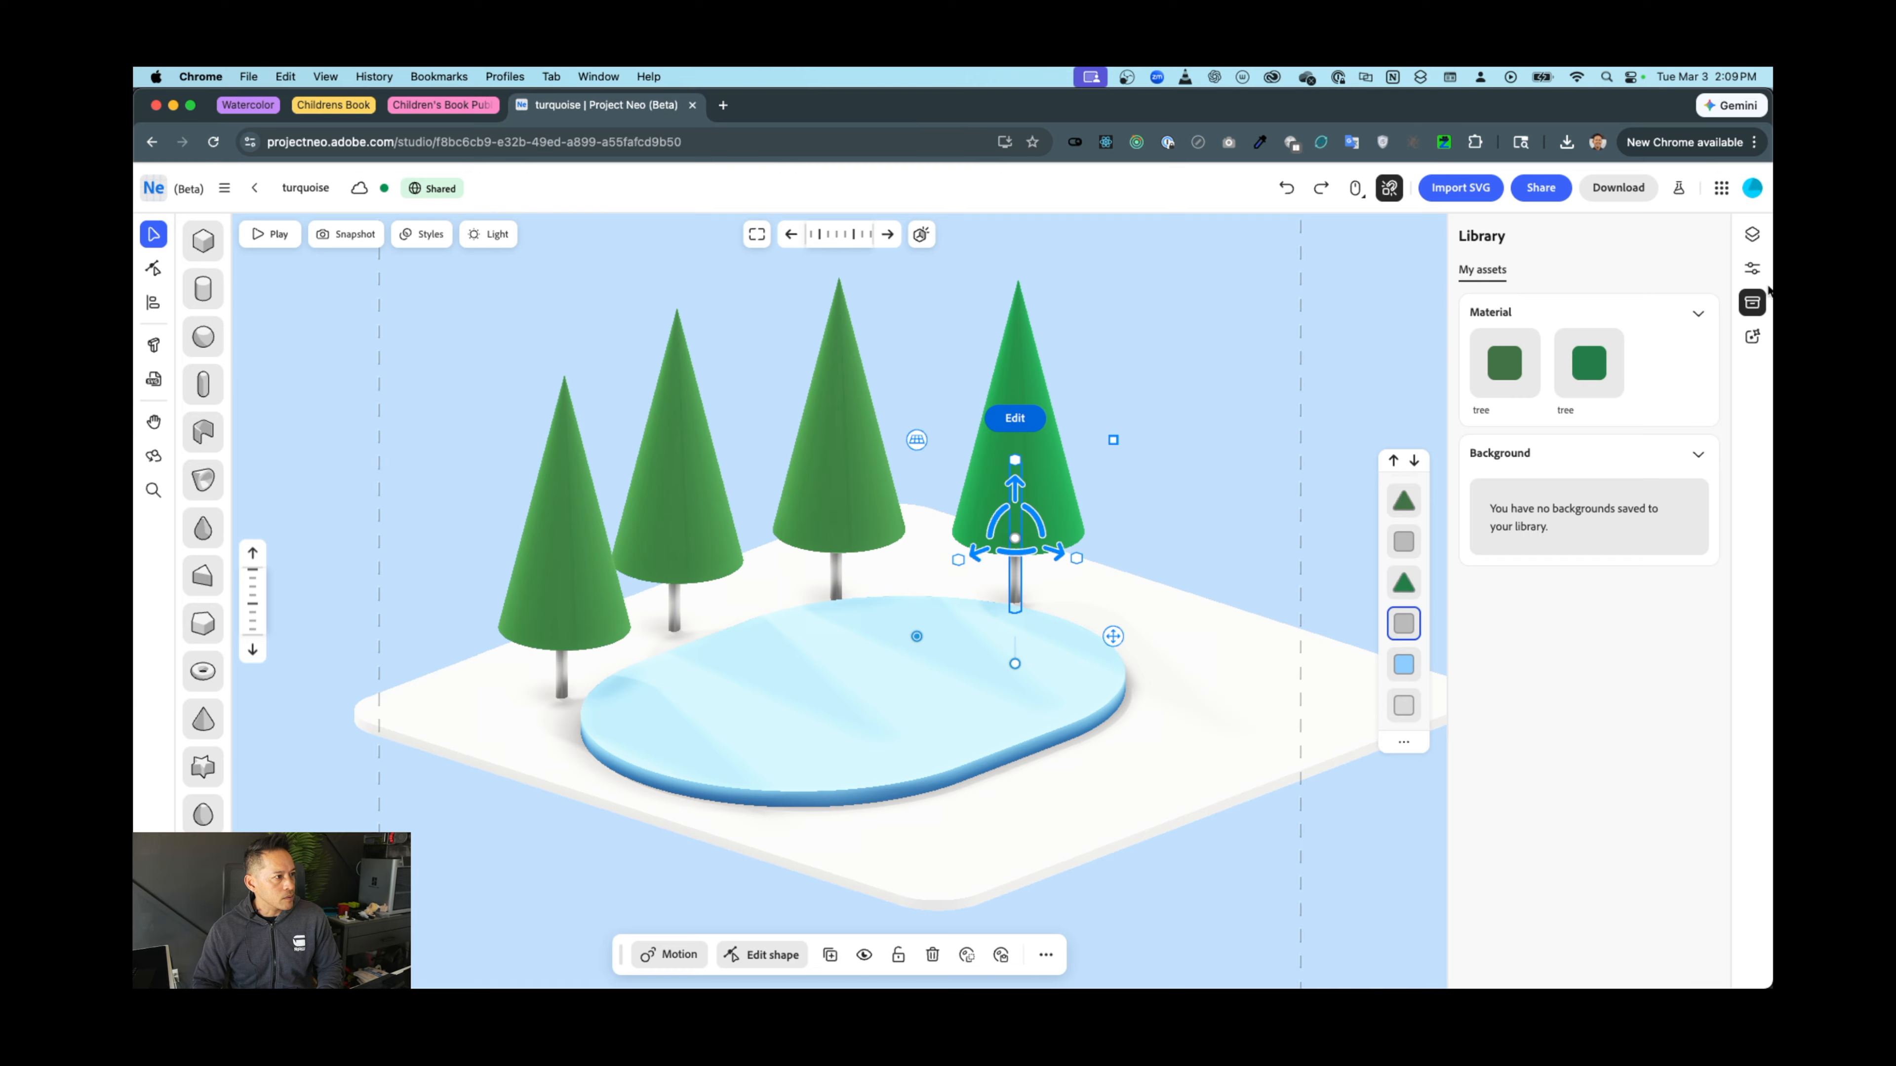
Colour the right tree's trunk brown #996d5c in the Material colour picker
left_click(1753, 268)
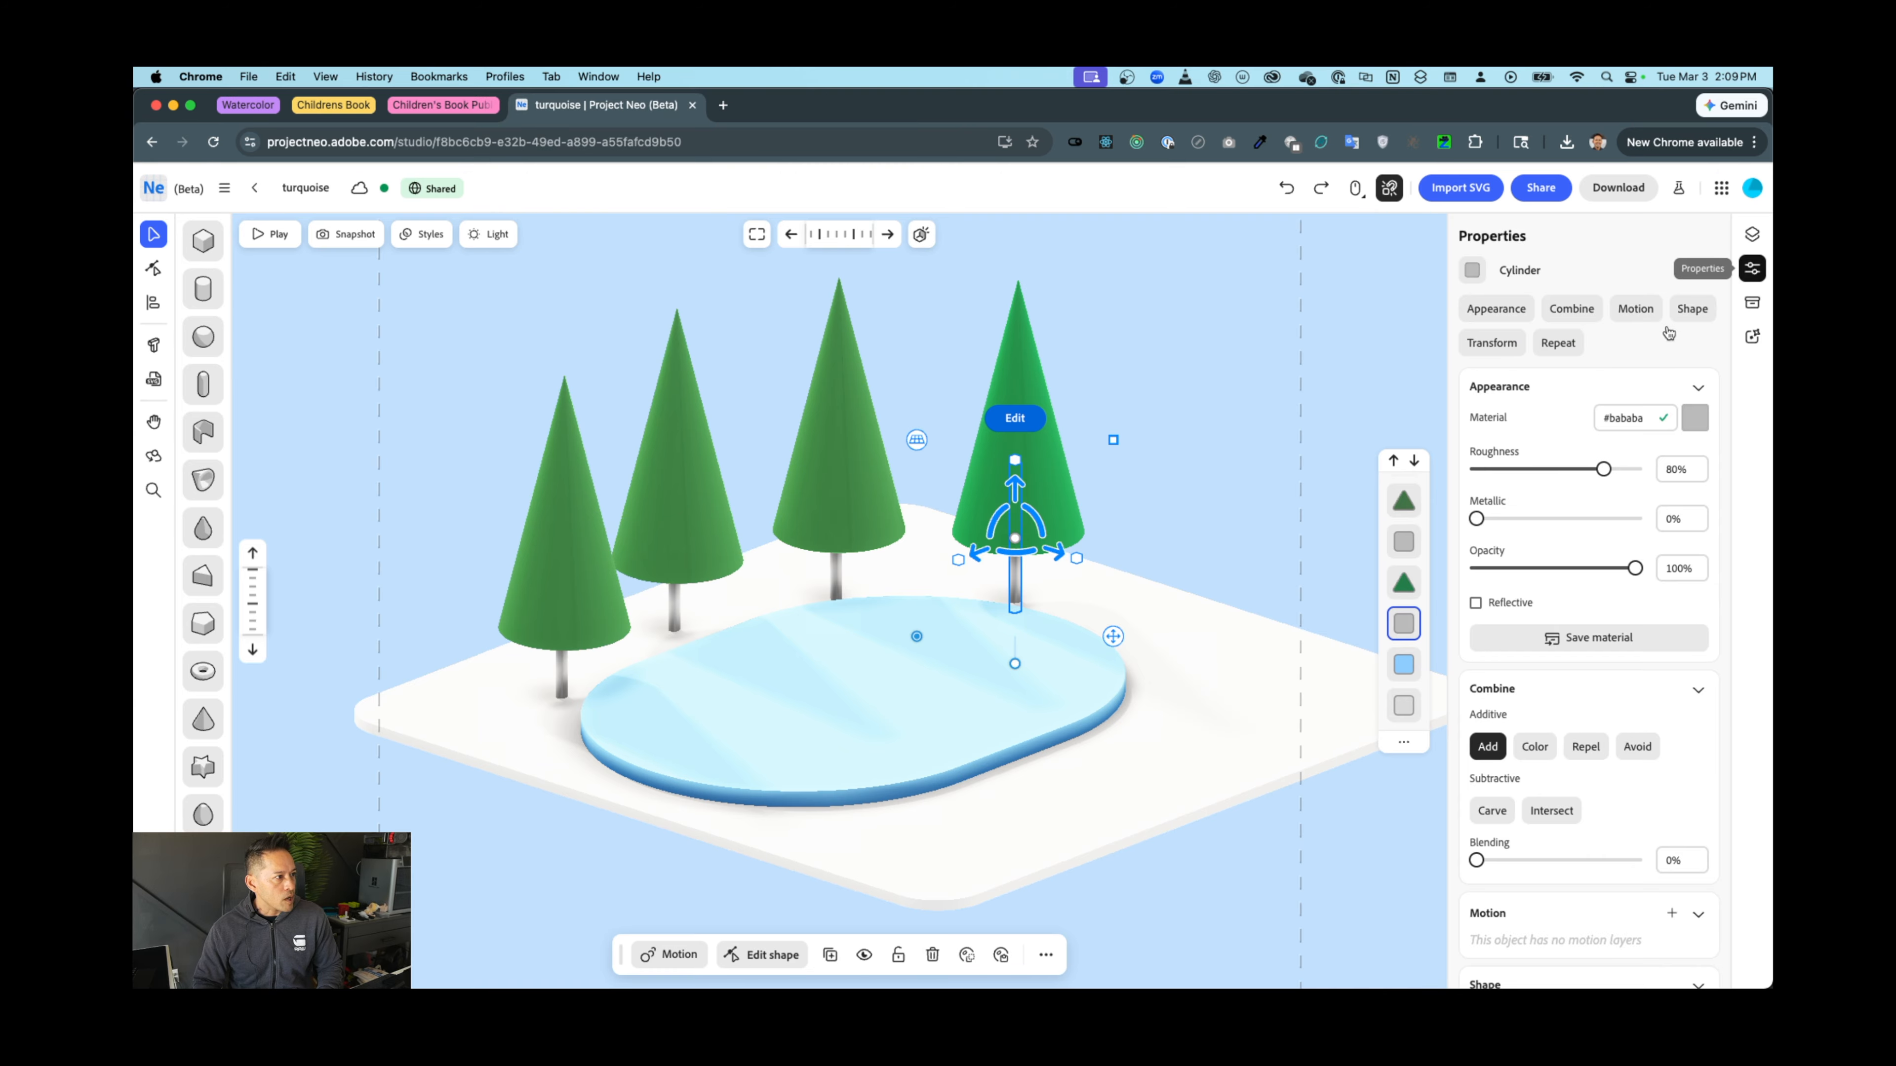
left_click(1696, 420)
left_click_drag(1661, 547, 1718, 571)
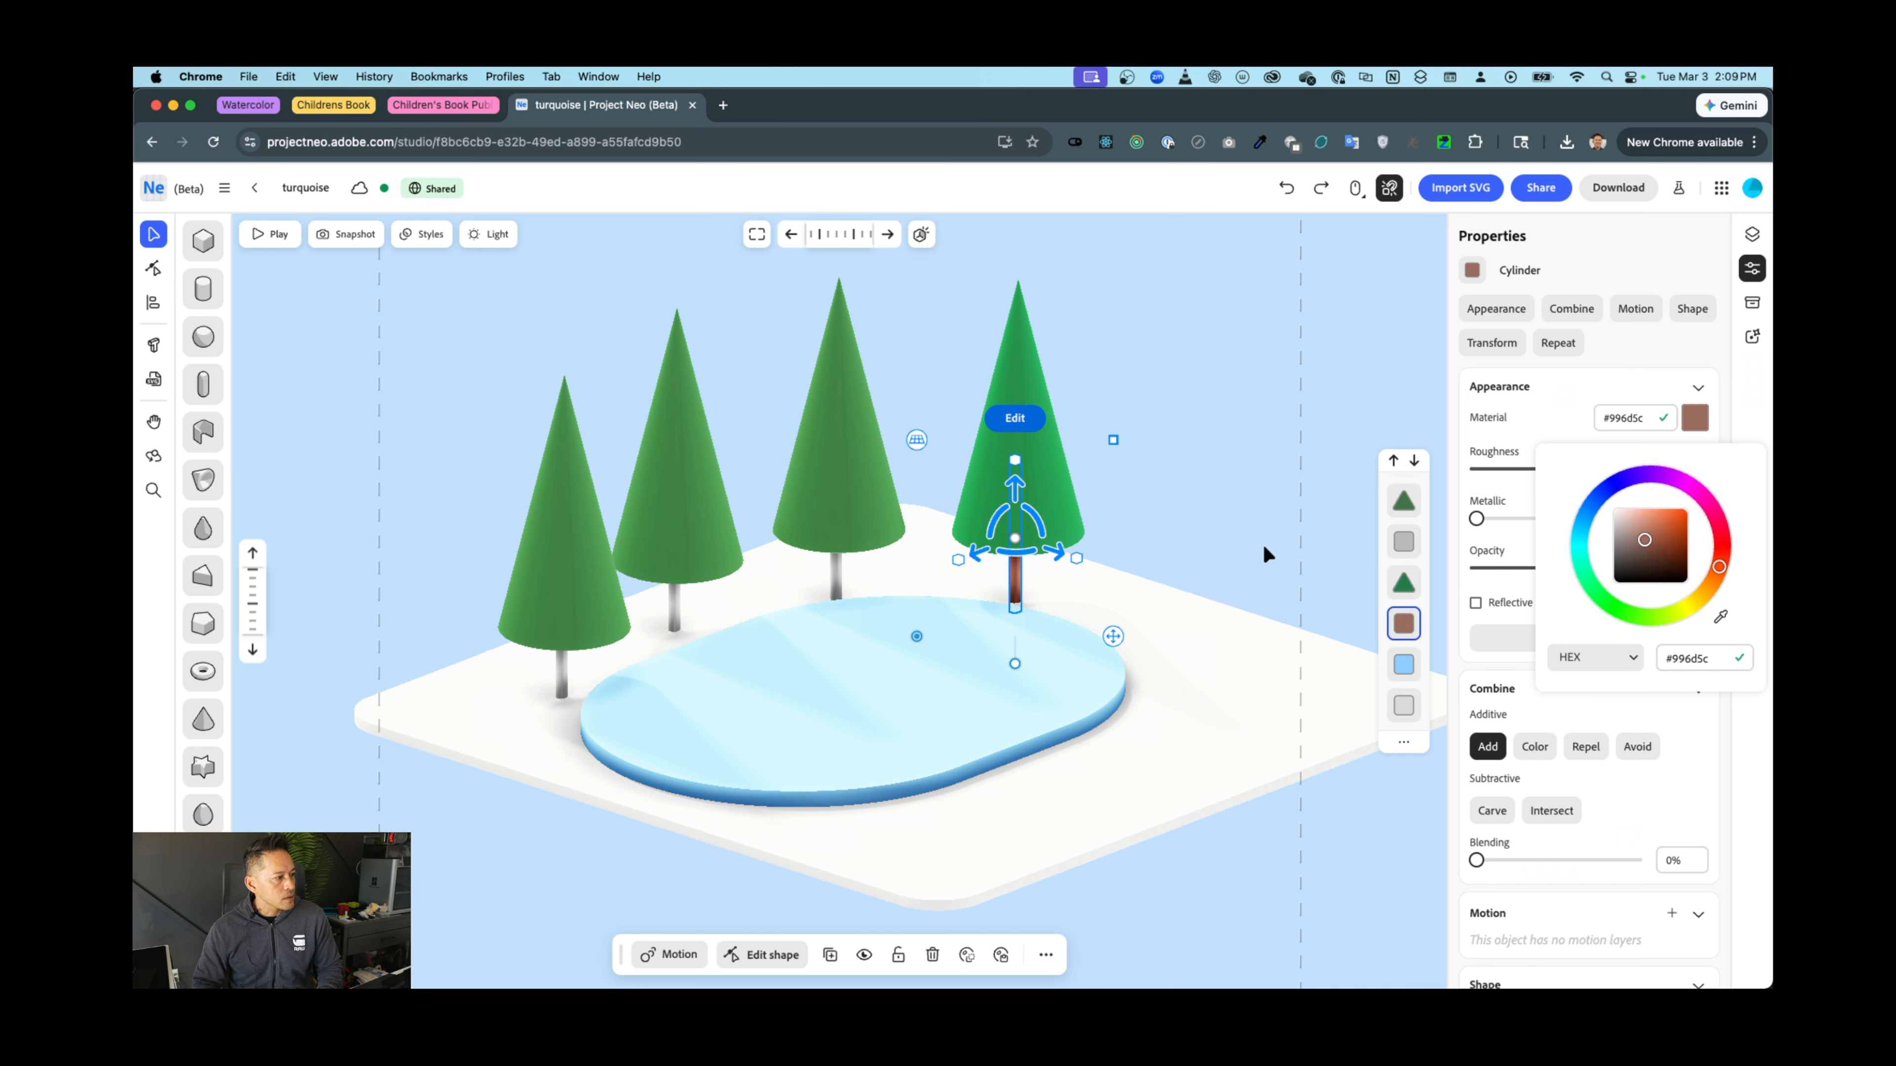
left_click(1560, 387)
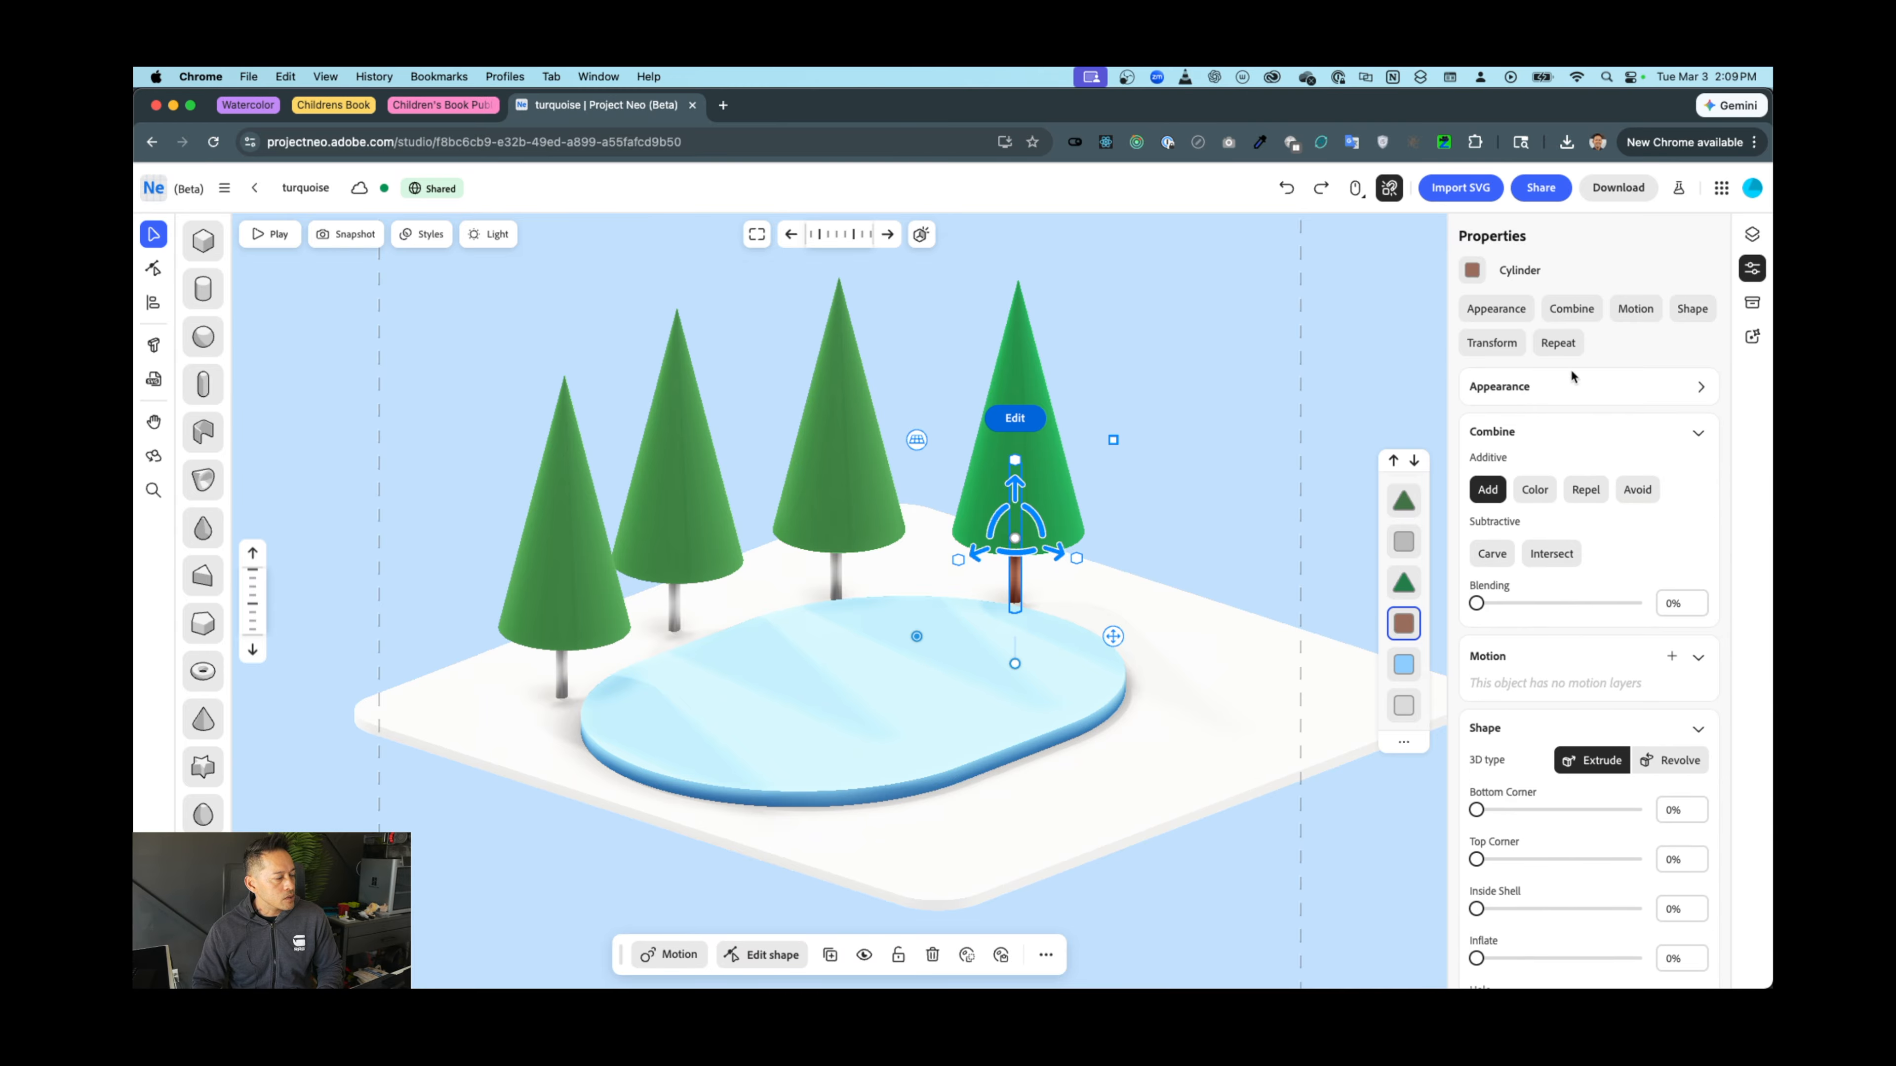
Save the brown trunk colour as a custom trunk material
left_click(1572, 386)
left_click(1589, 637)
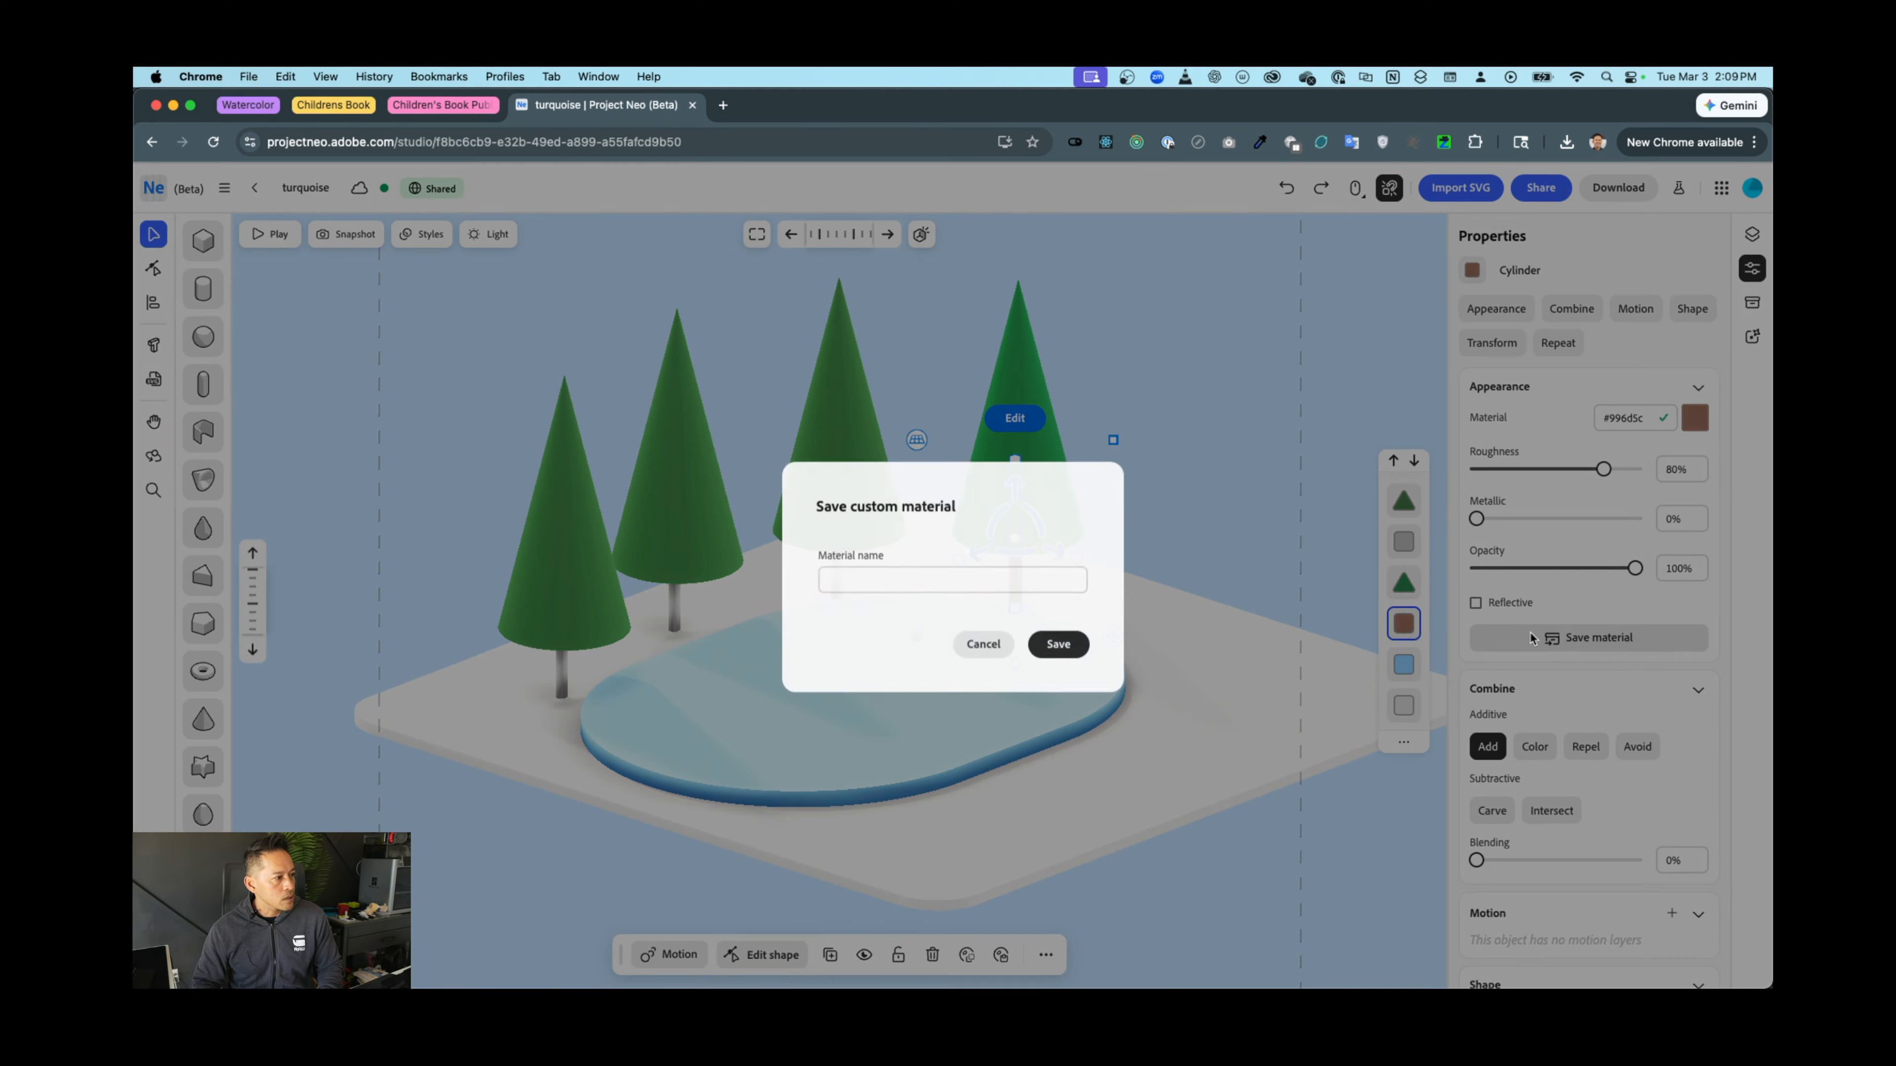
type("tru")
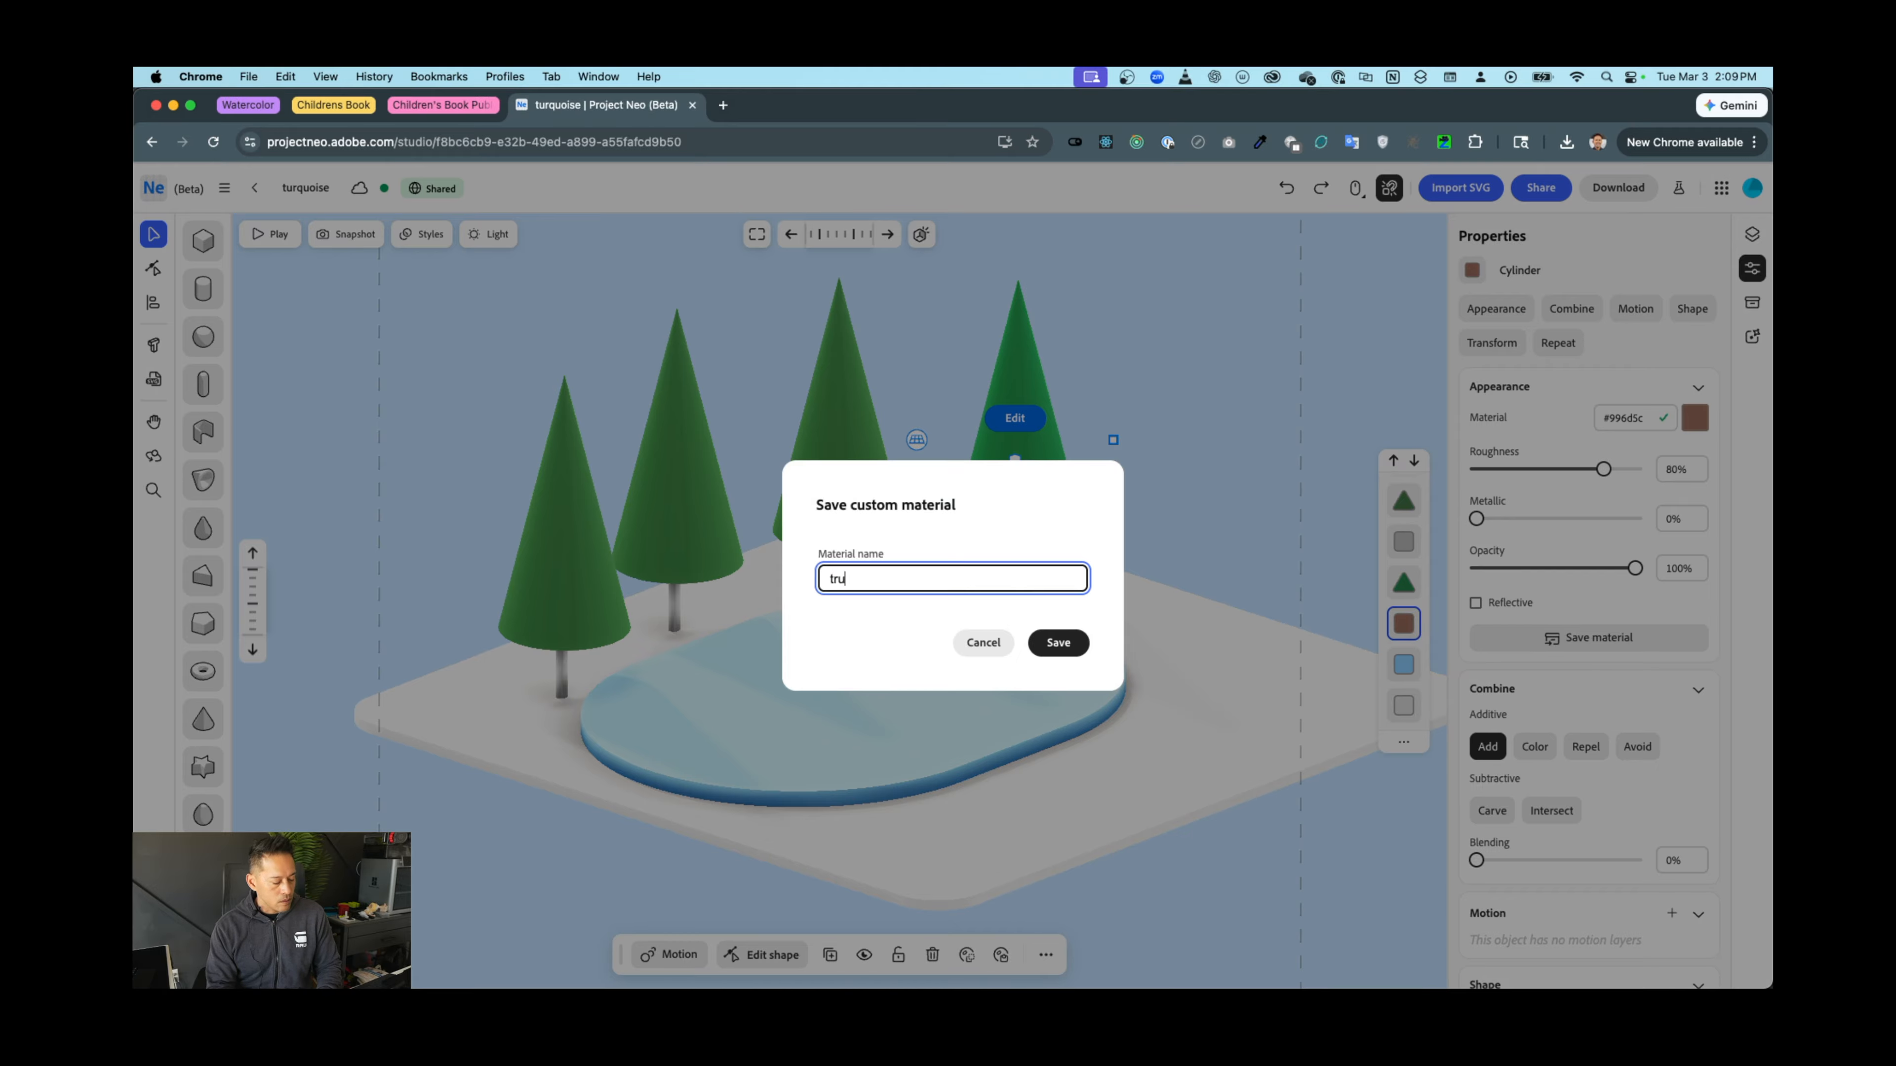
key("Return")
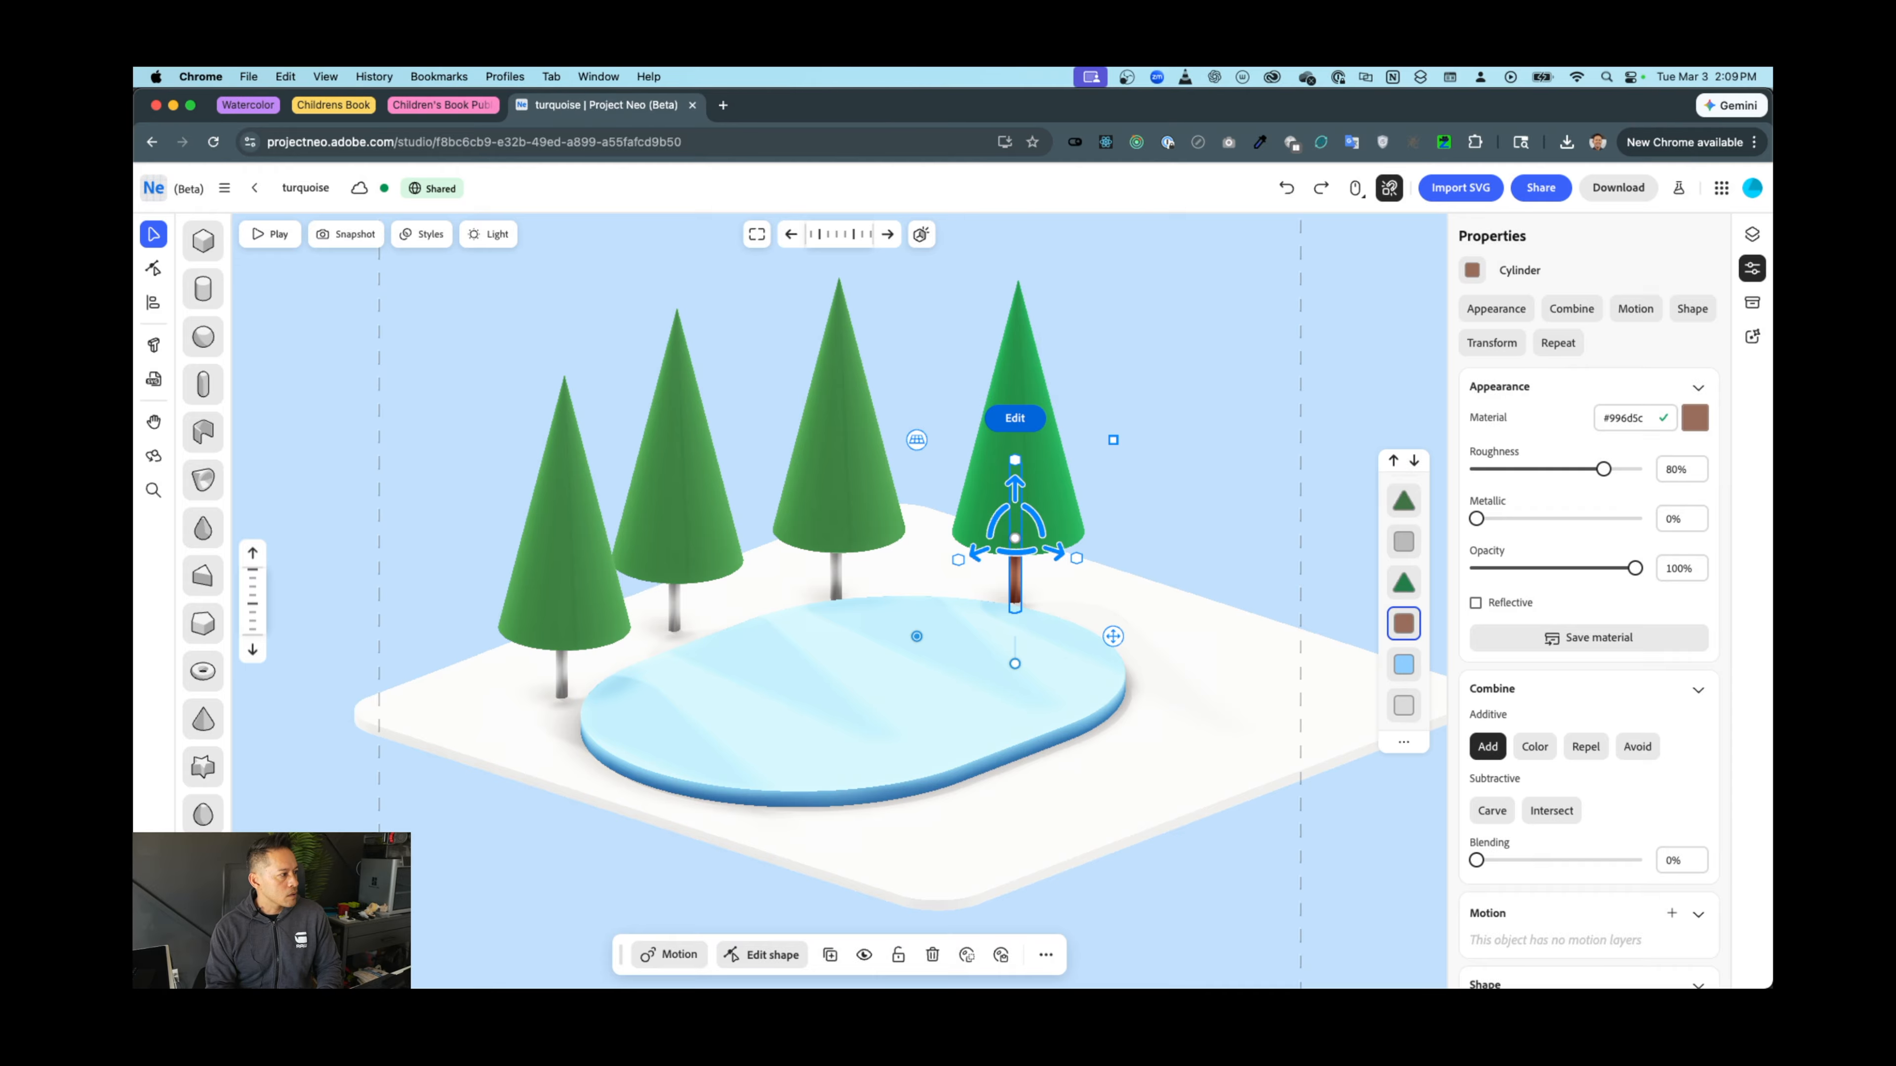
left_click(836, 583)
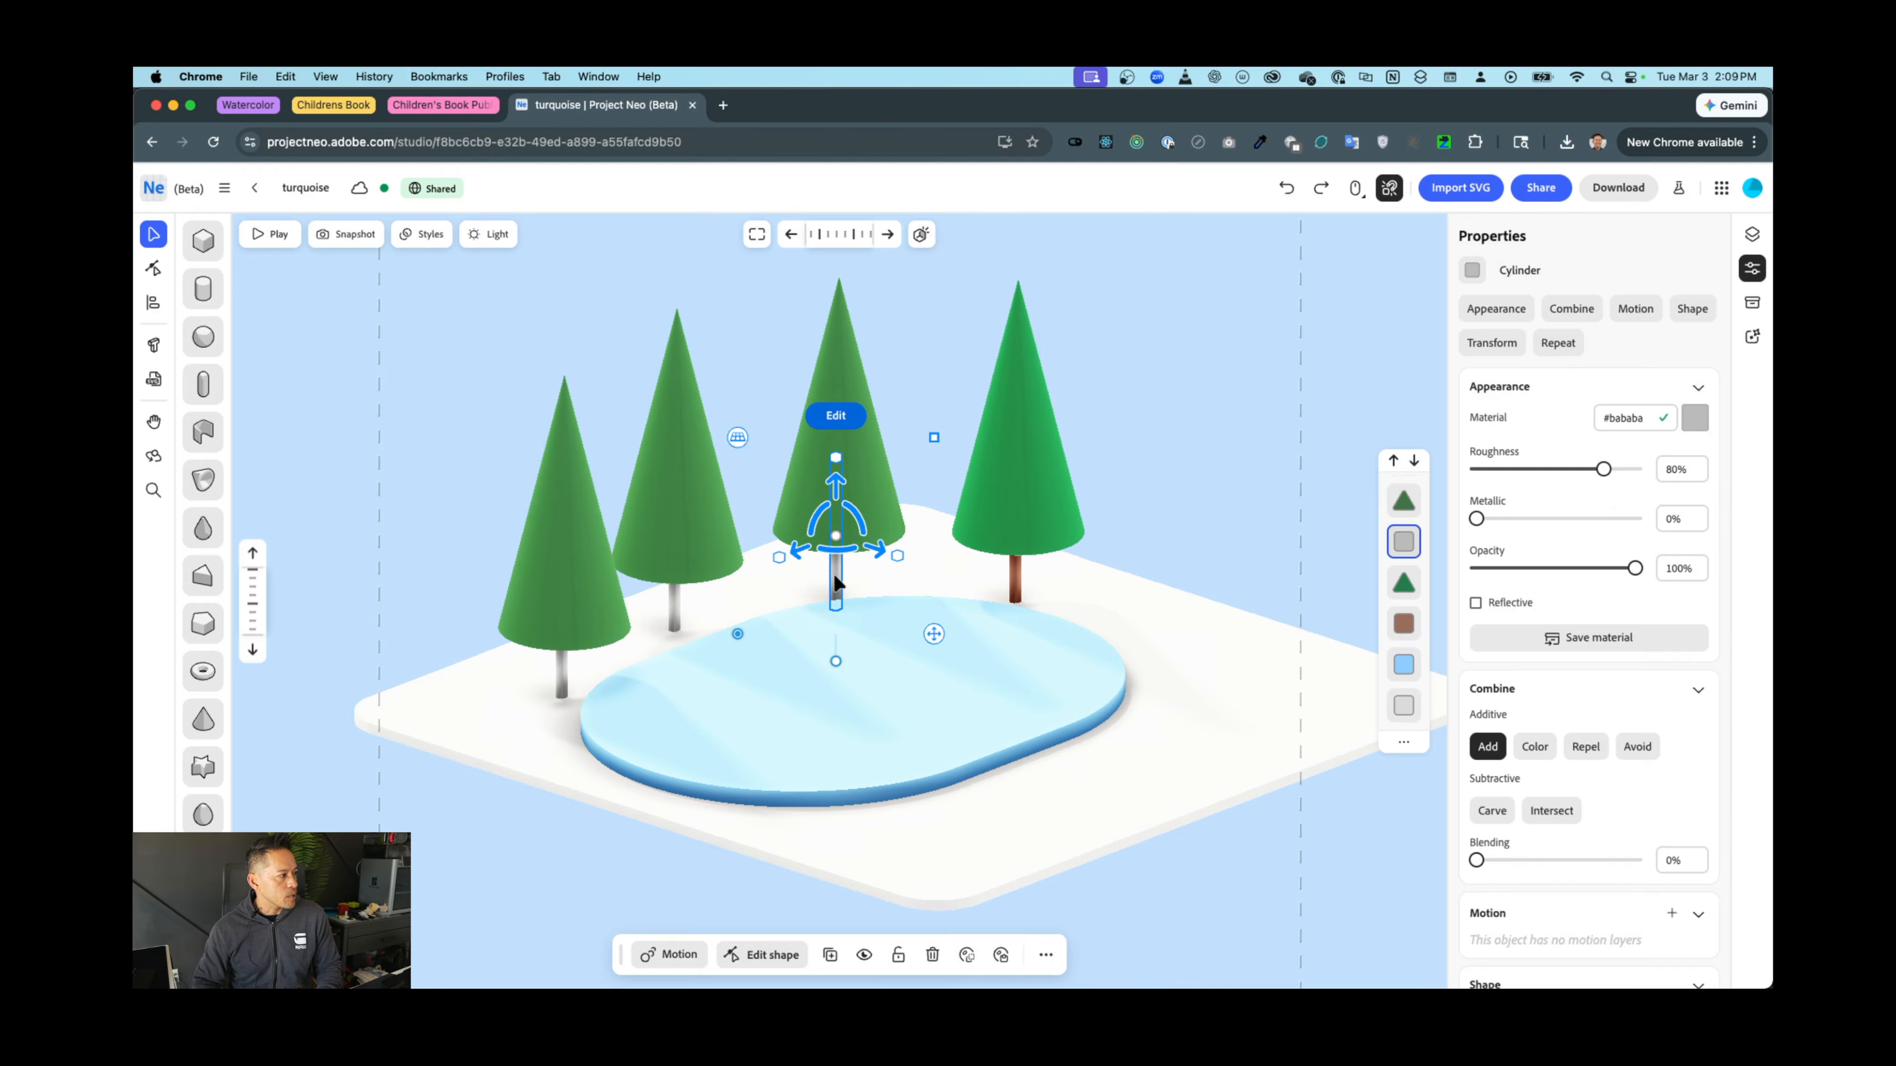
Apply the saved brown trunk material to the middle, second and left trunks, then deselect
left_click(1752, 303)
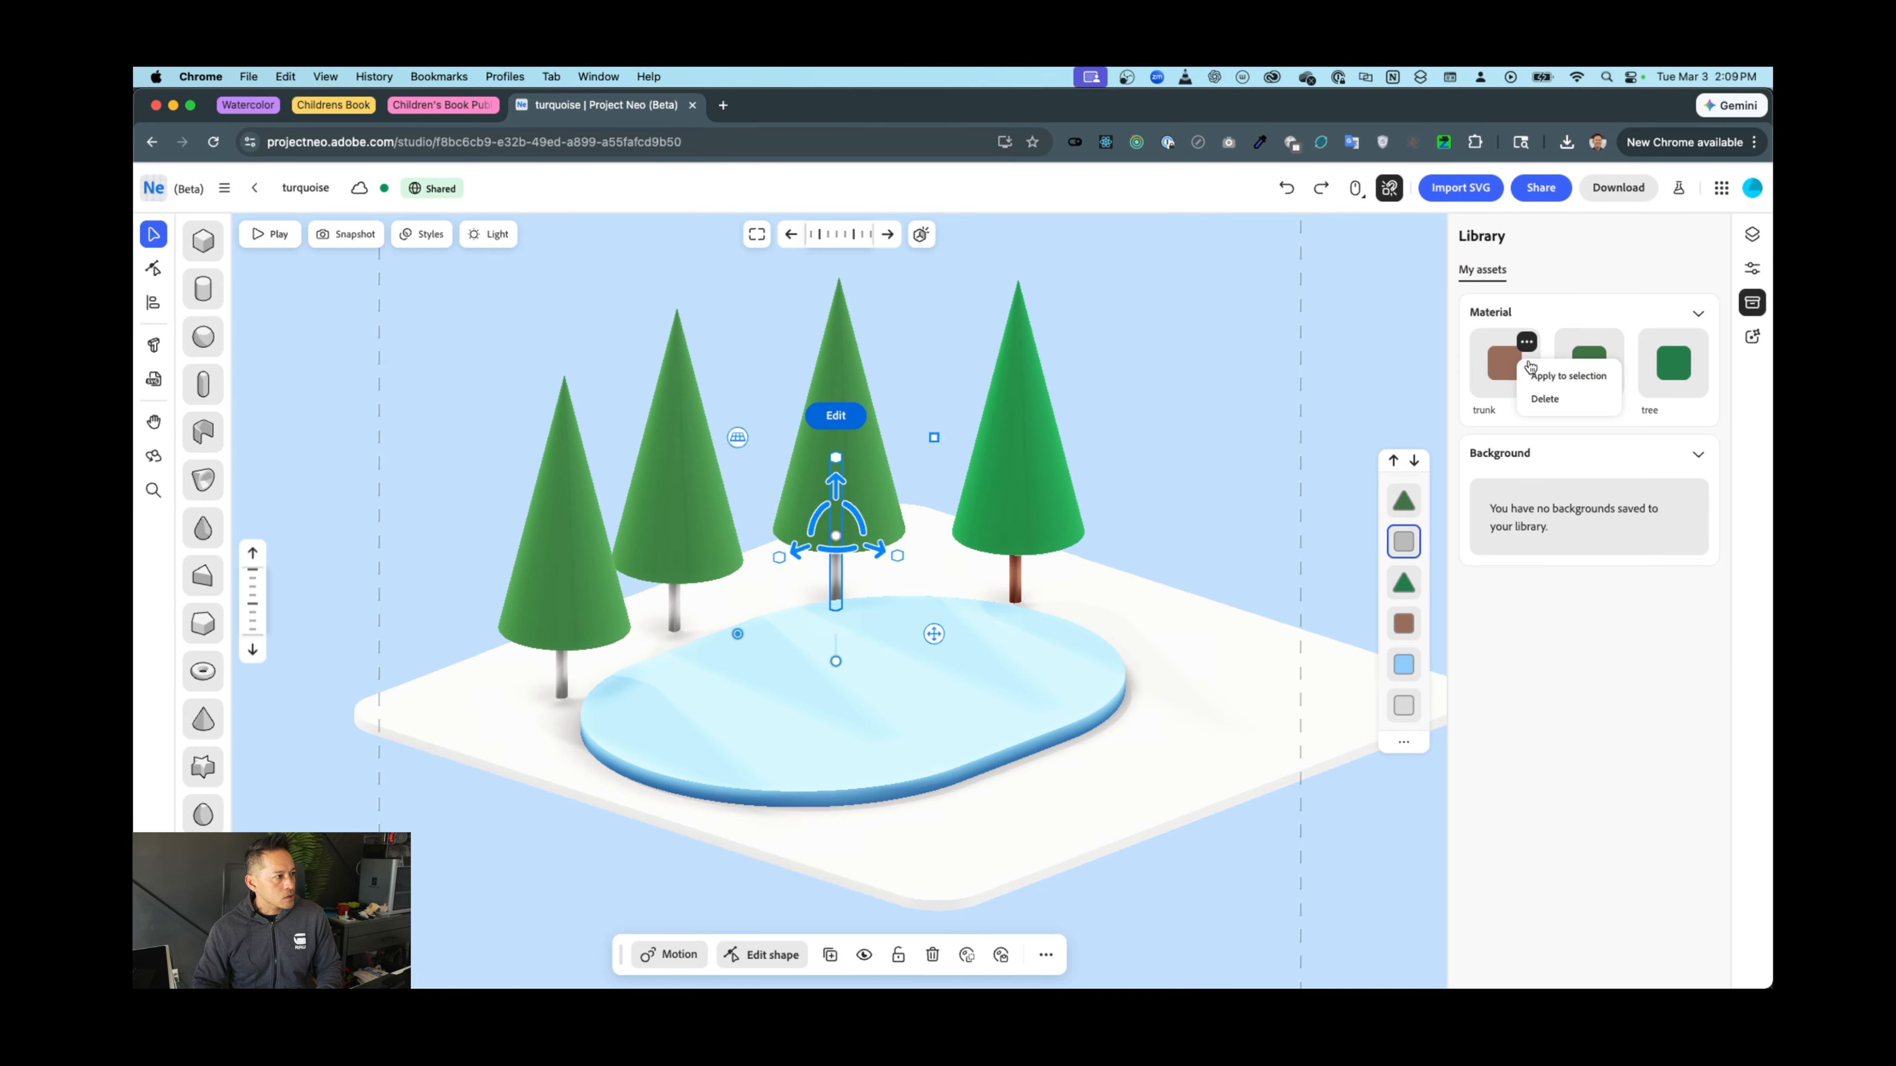
left_click(1511, 360)
left_click(671, 601)
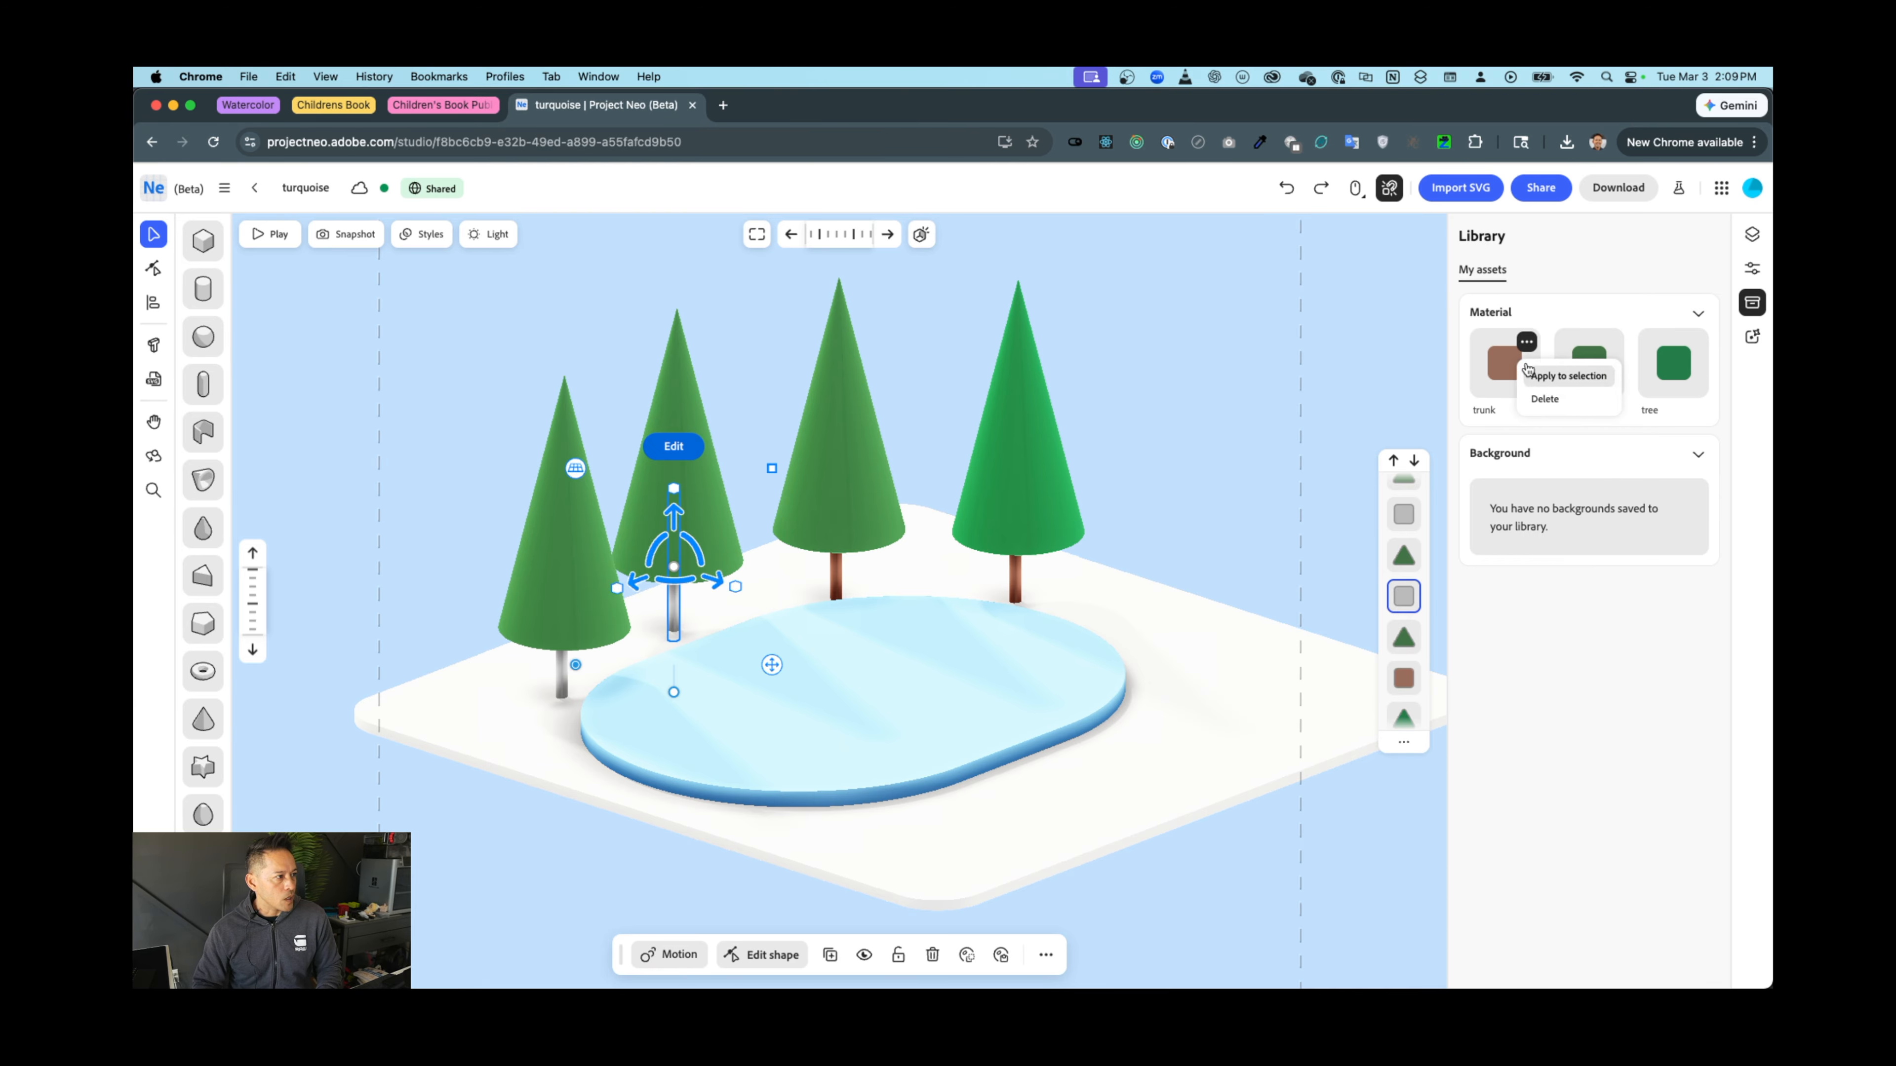
left_click(1511, 362)
left_click(563, 681)
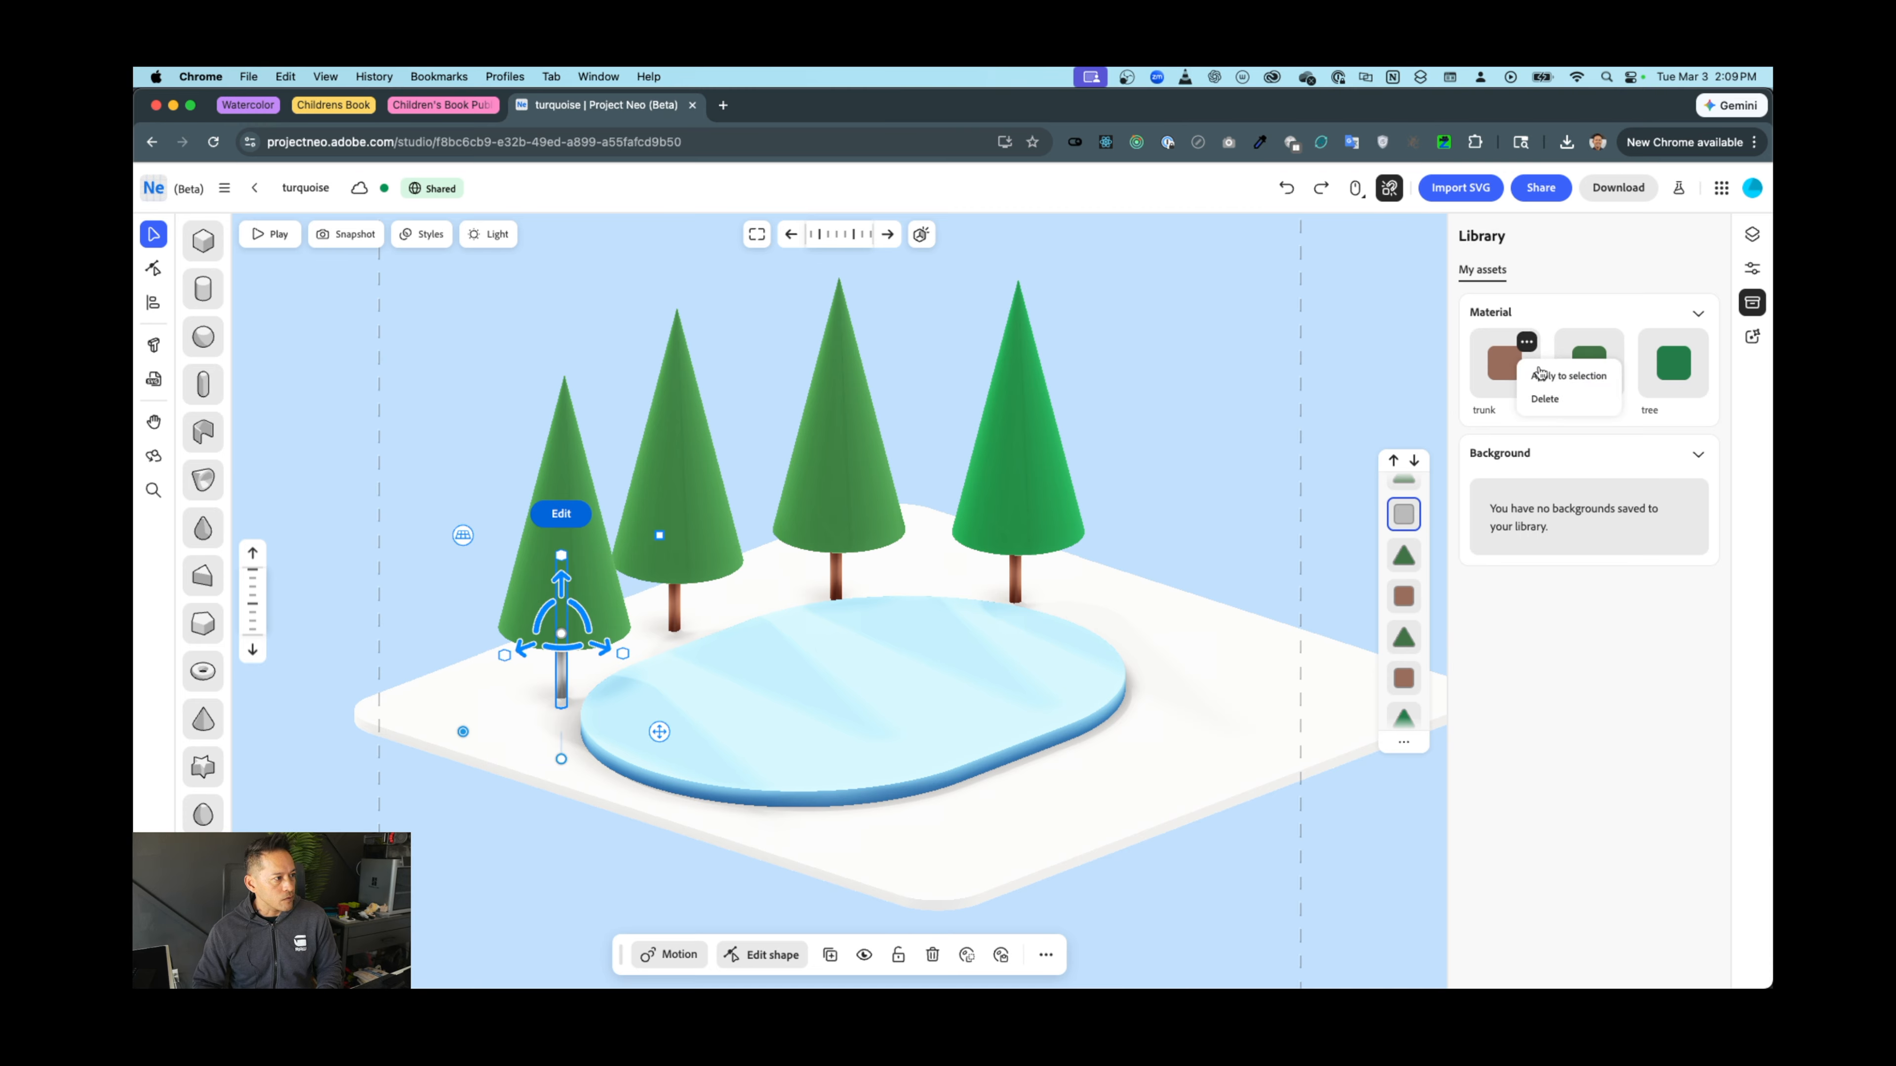
left_click(1530, 371)
left_click(1124, 521)
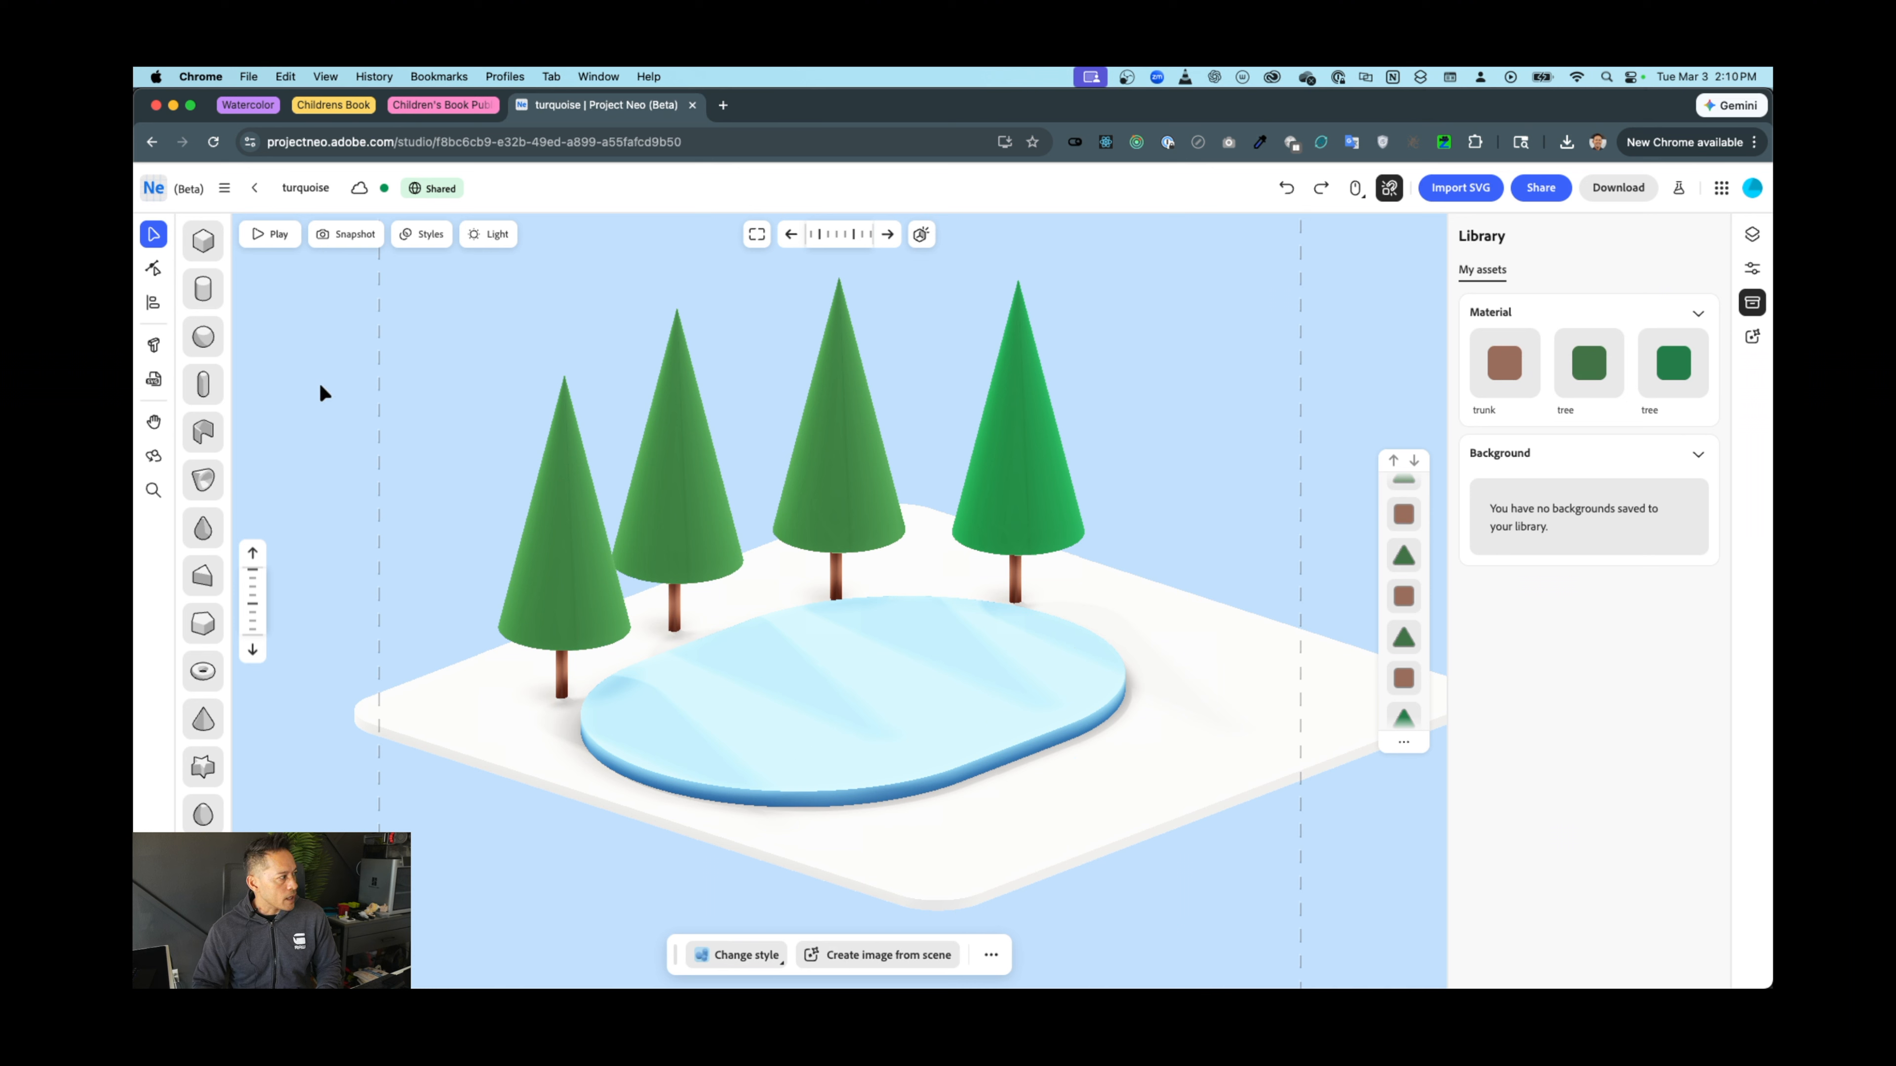
Place a cube on the ice pond, scale it into a small long box and rotate it
left_click(201, 245)
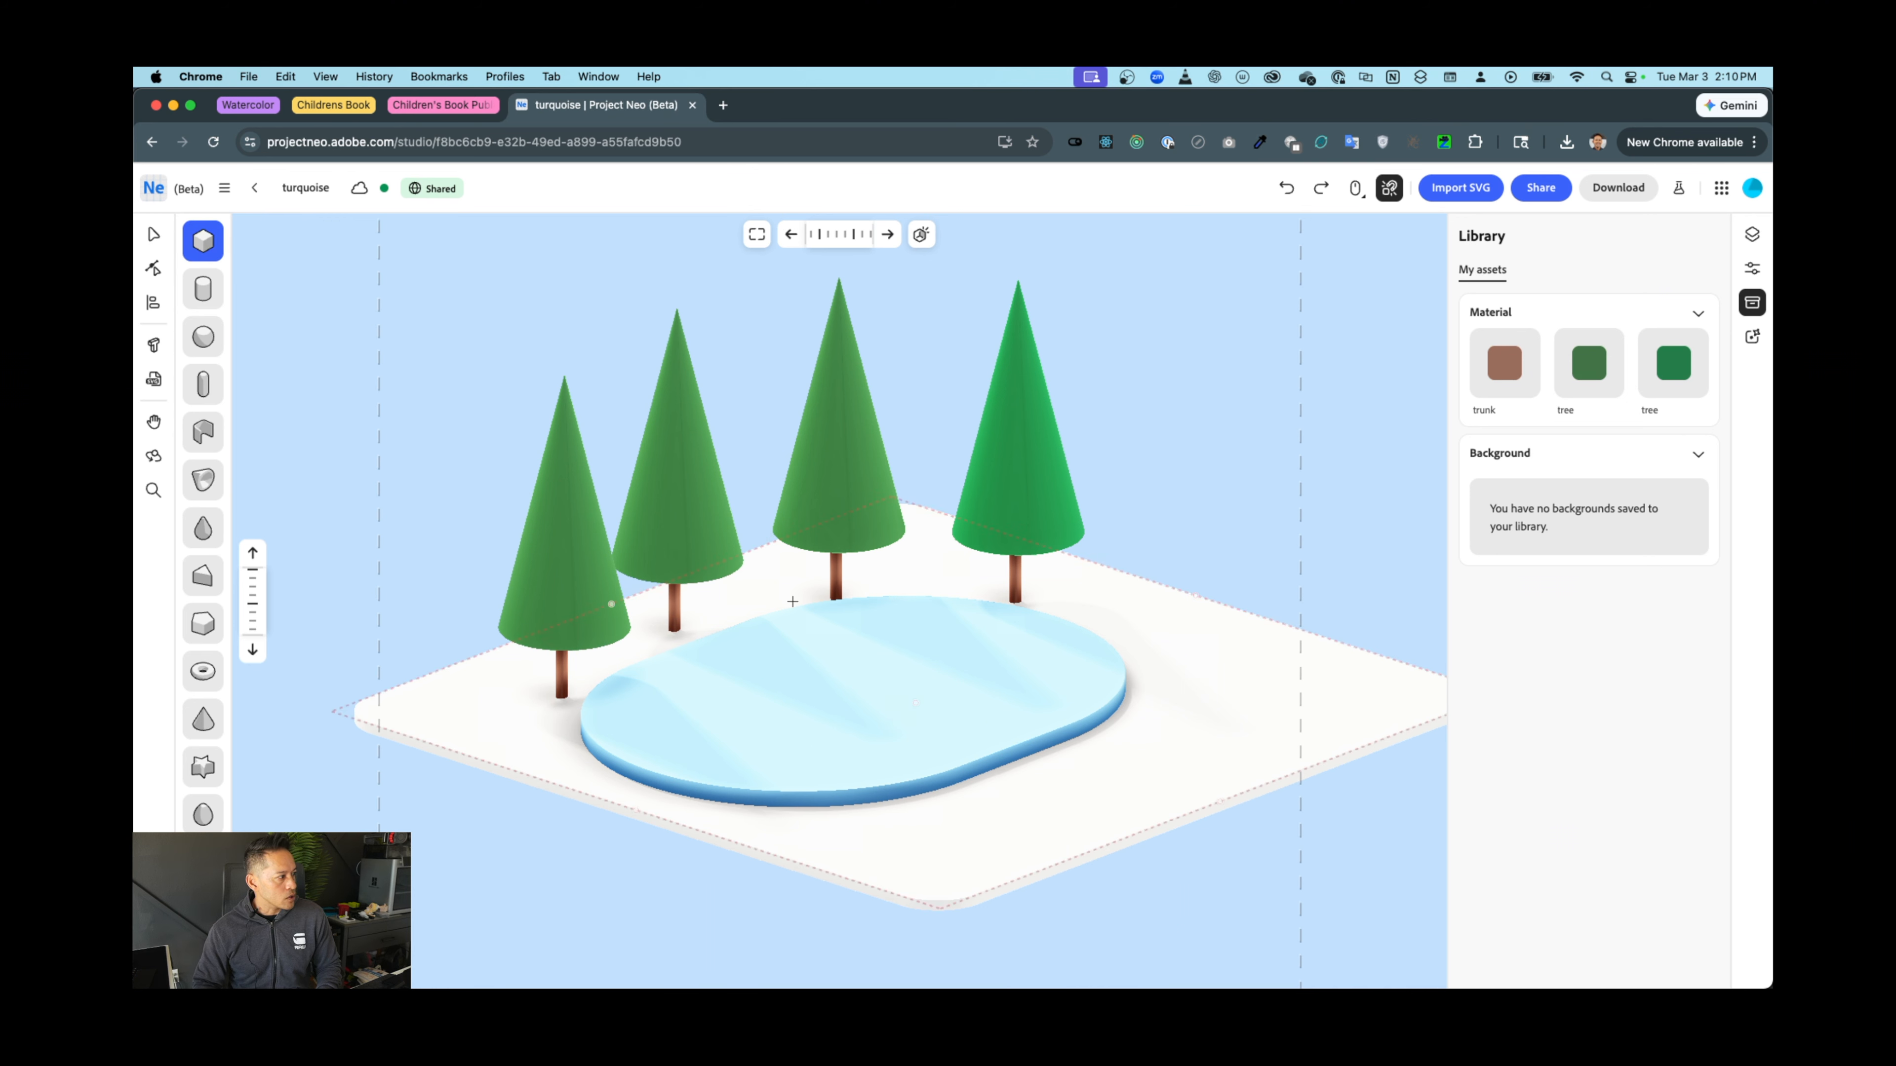
left_click(850, 692)
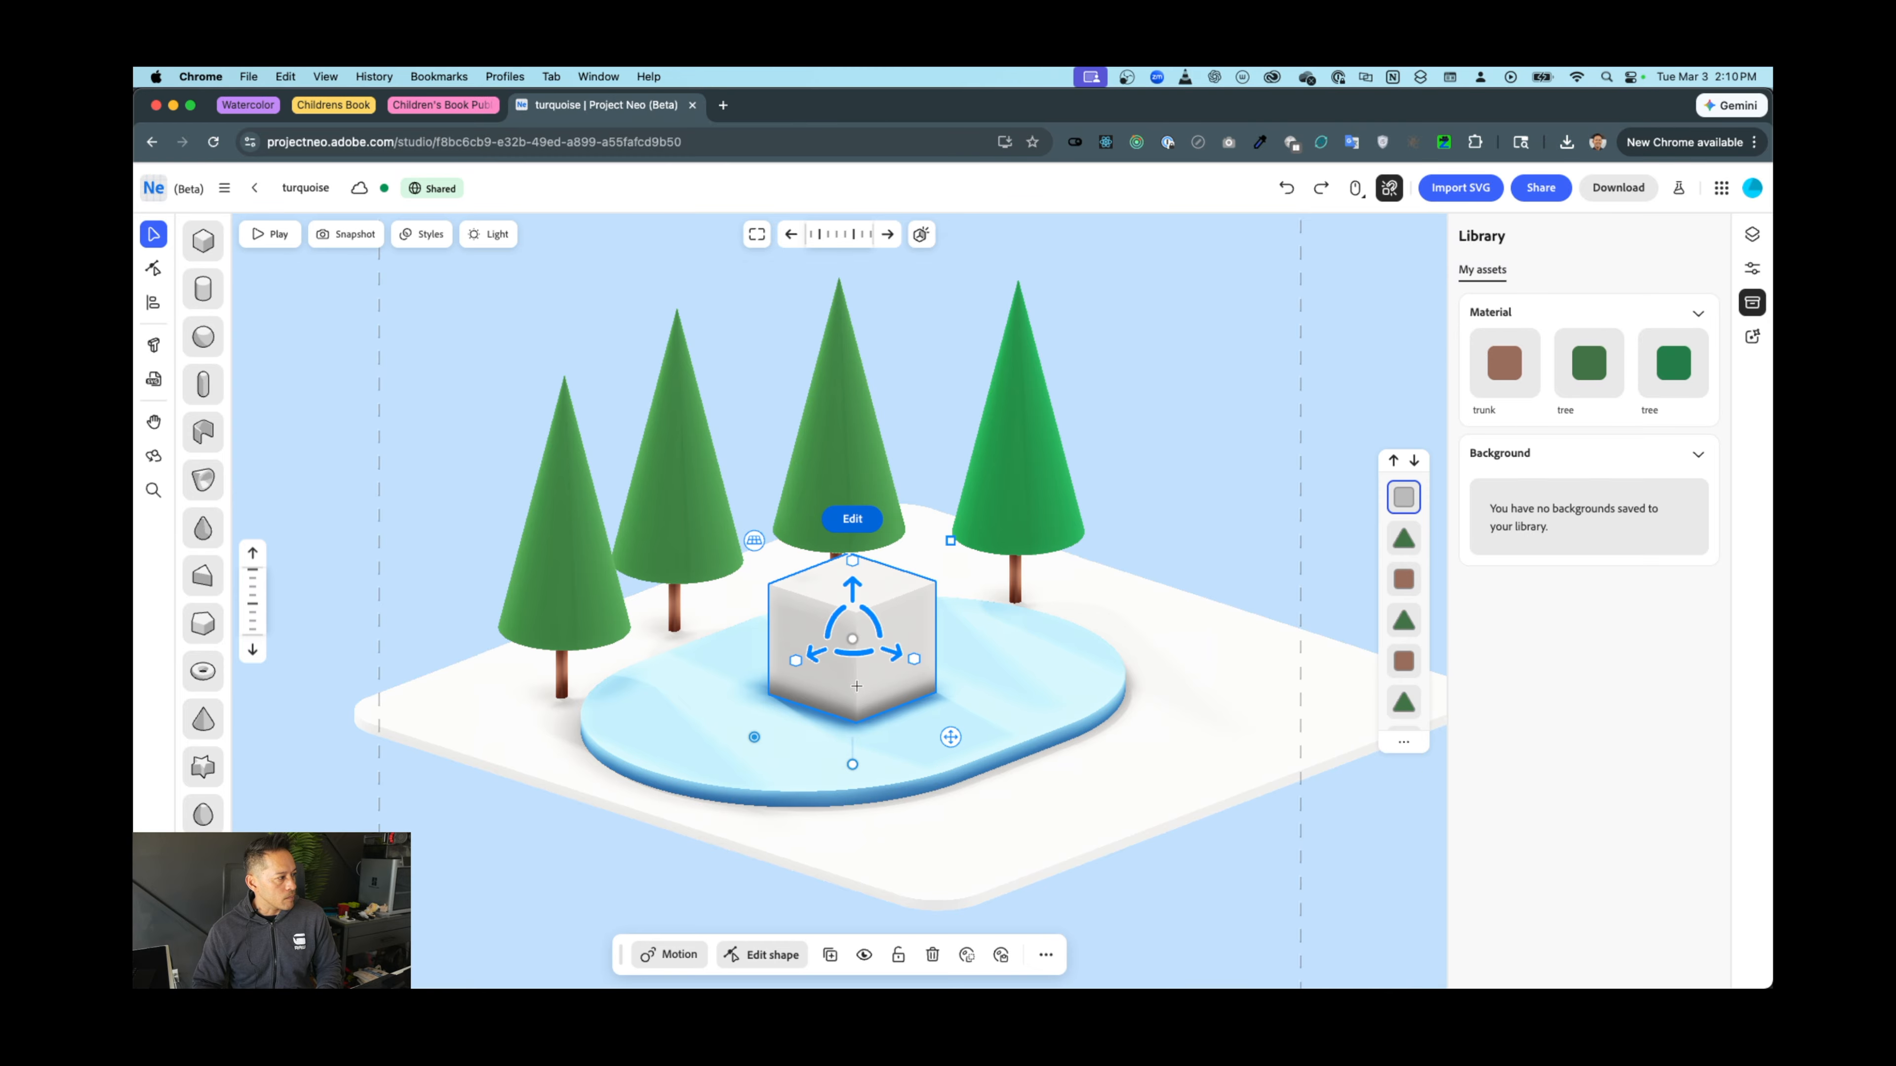
left_click_drag(948, 551, 846, 631)
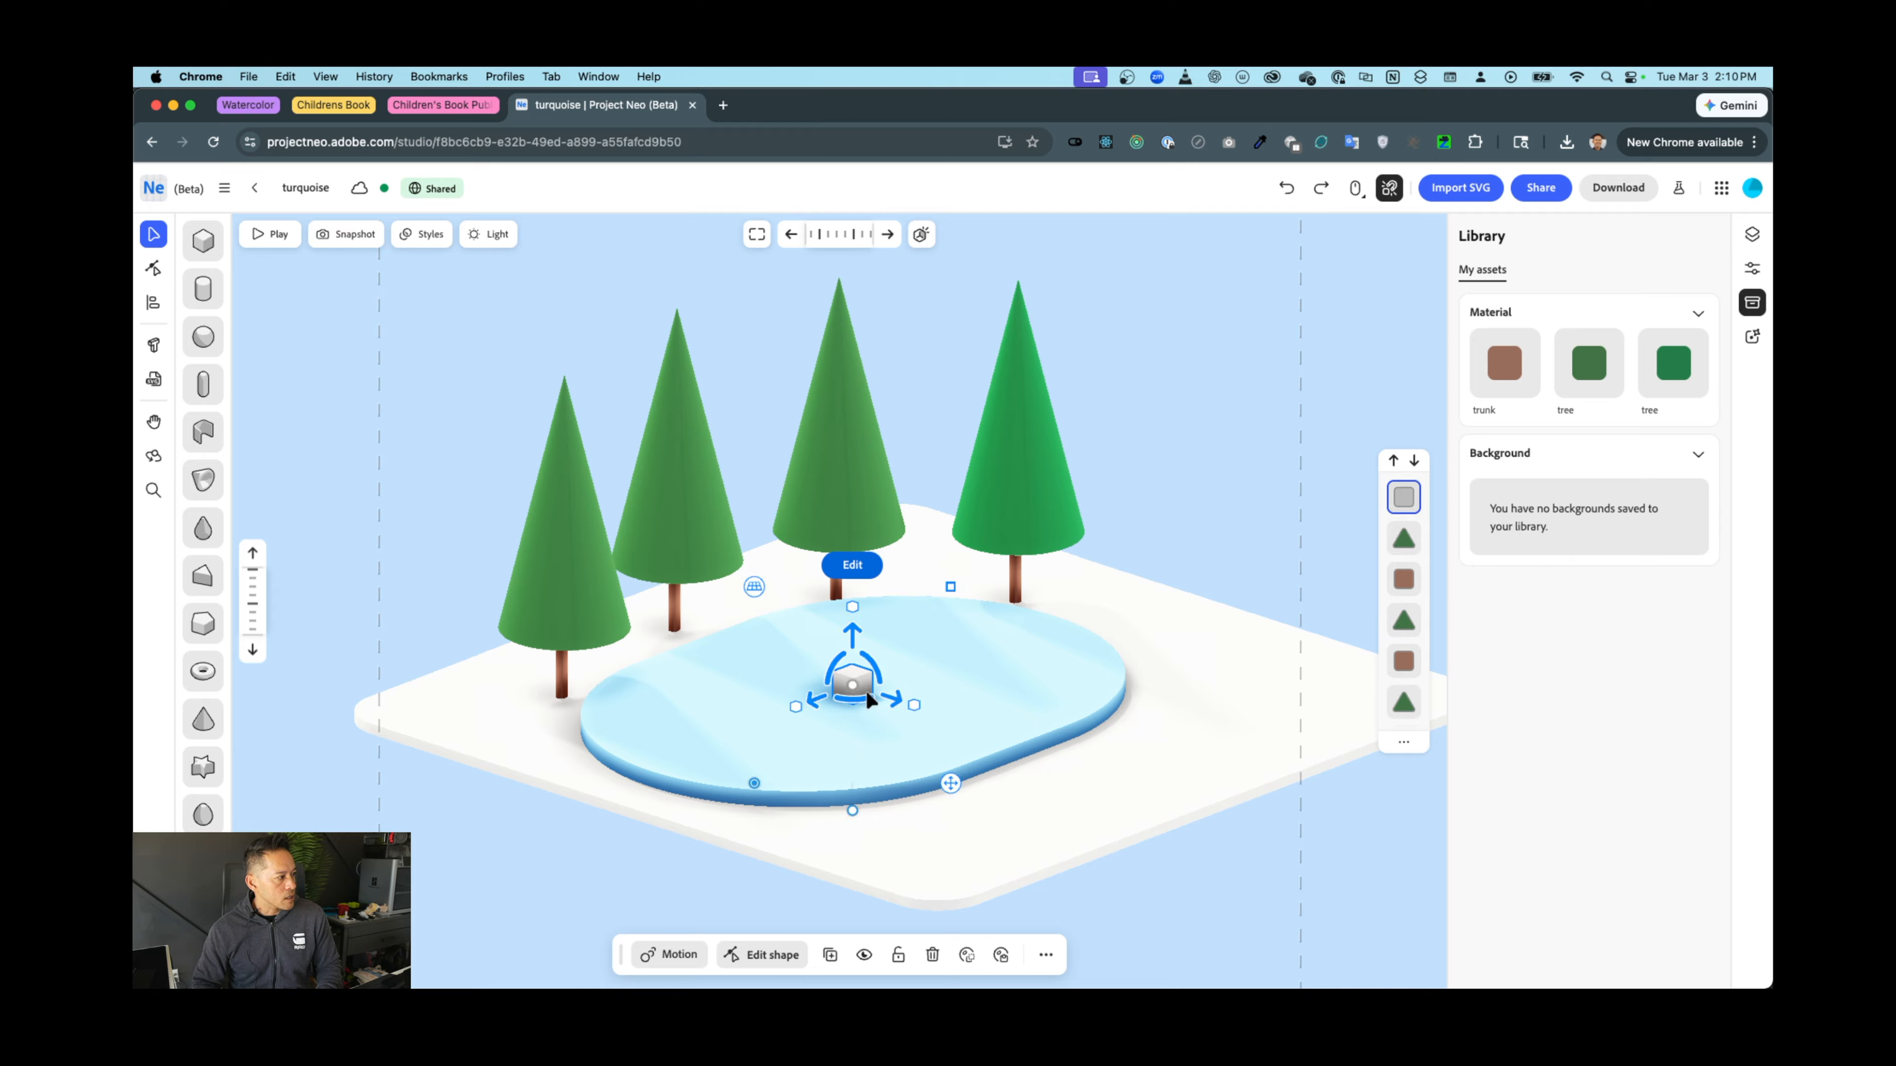
left_click_drag(797, 705, 744, 731)
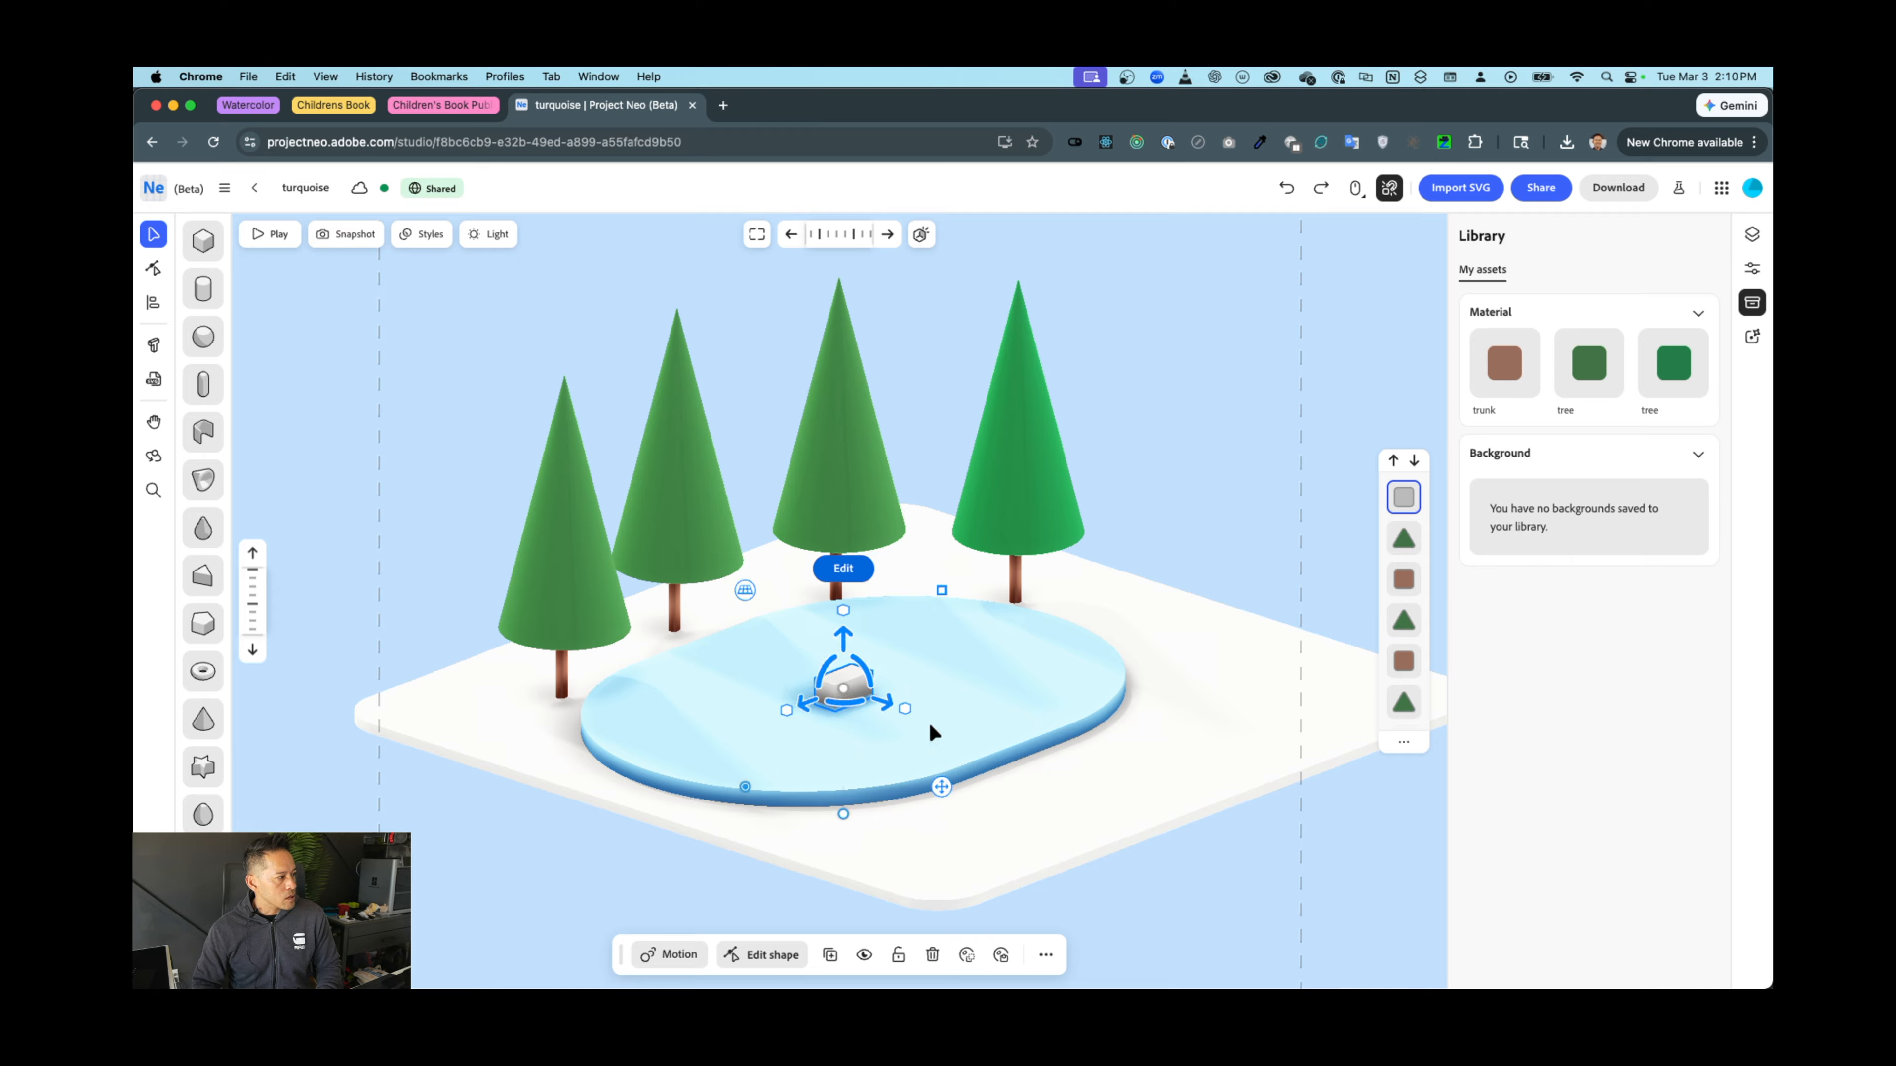
left_click_drag(906, 714, 883, 712)
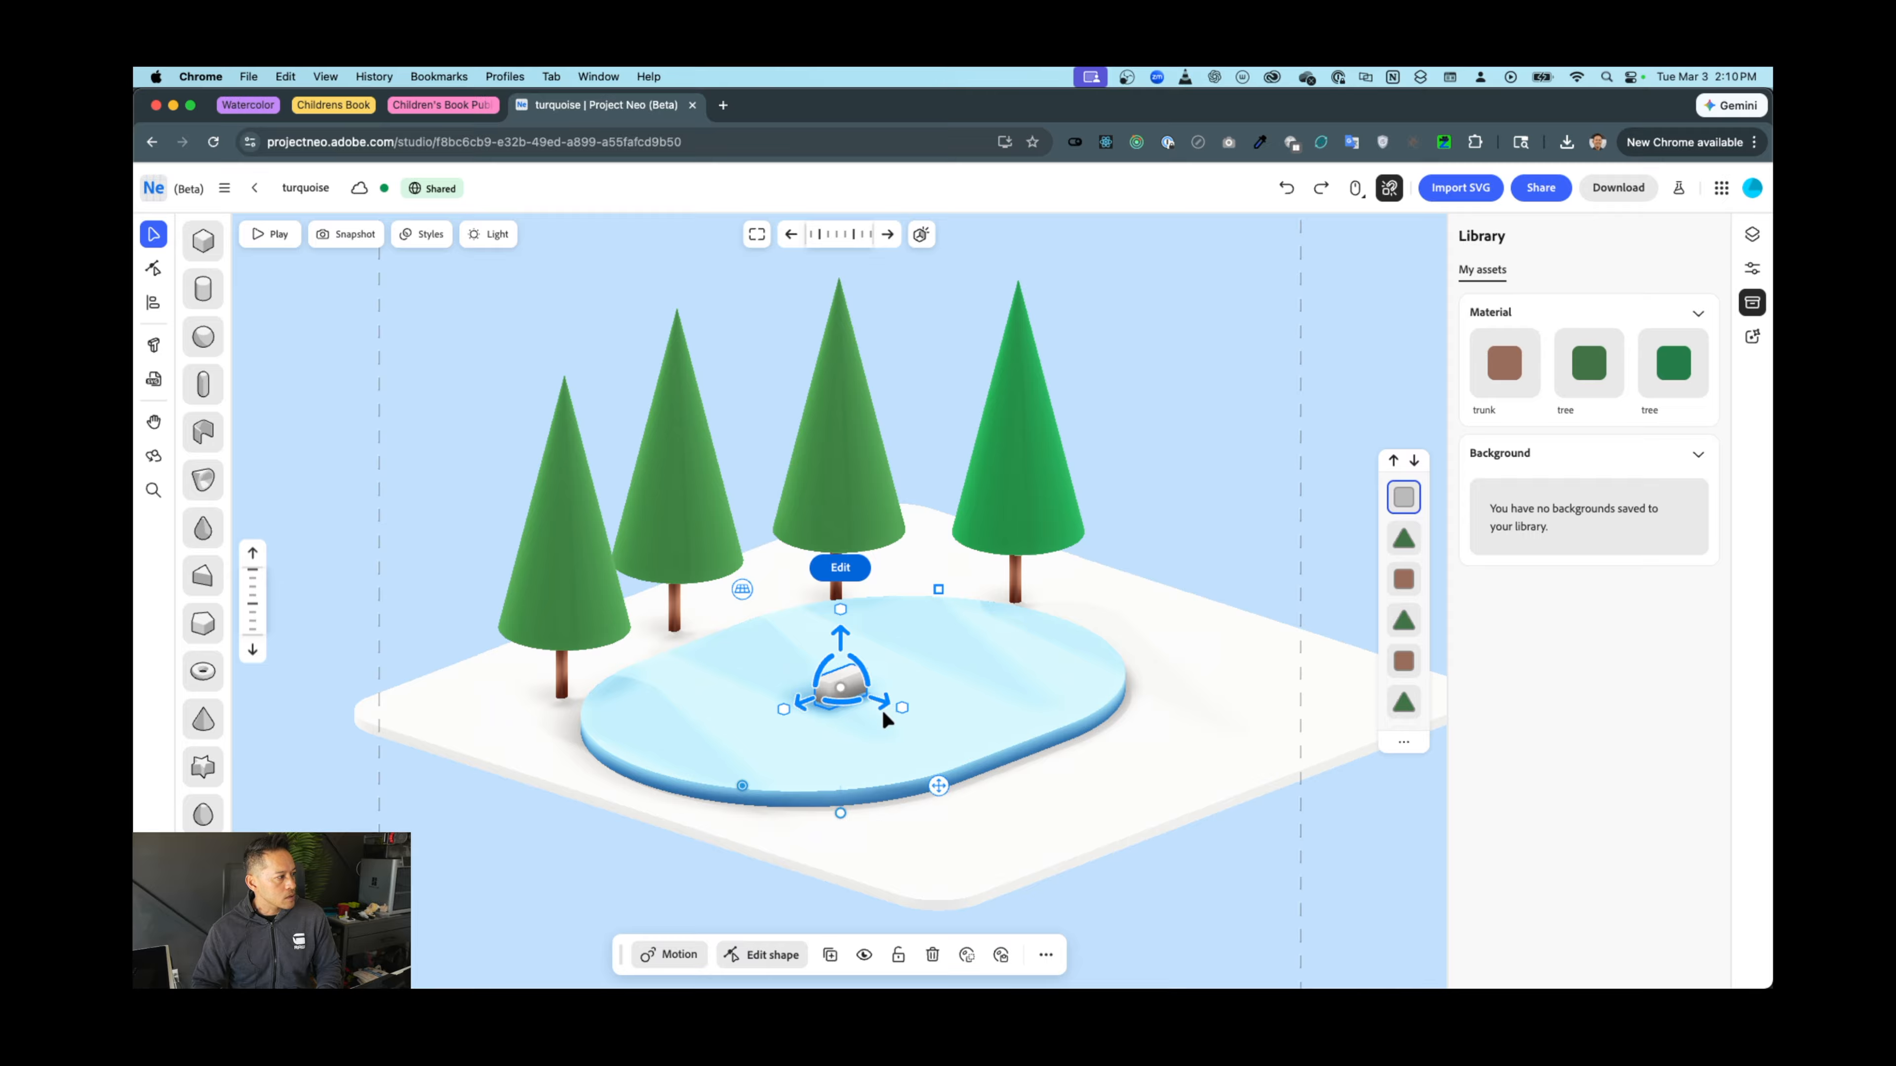
left_click_drag(938, 589, 840, 632)
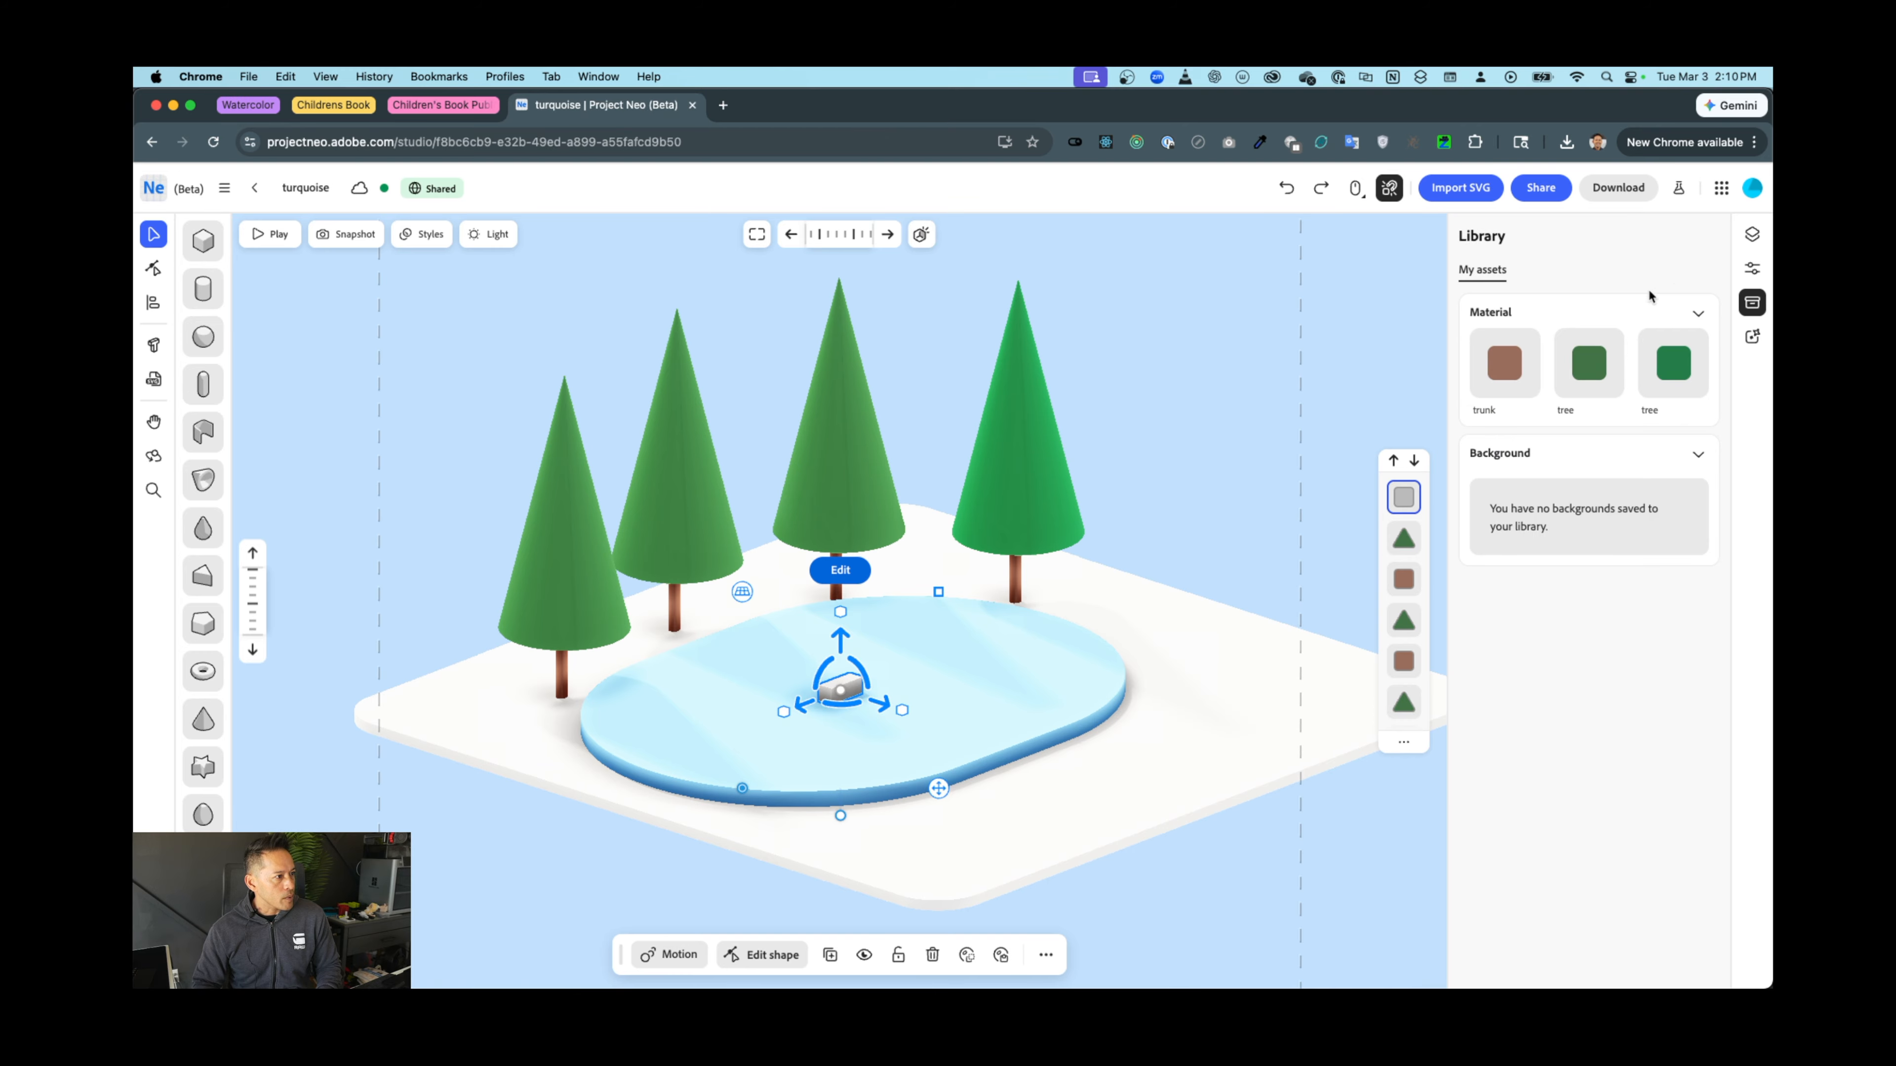
Set the box's material colour to red #c42323
left_click(1751, 271)
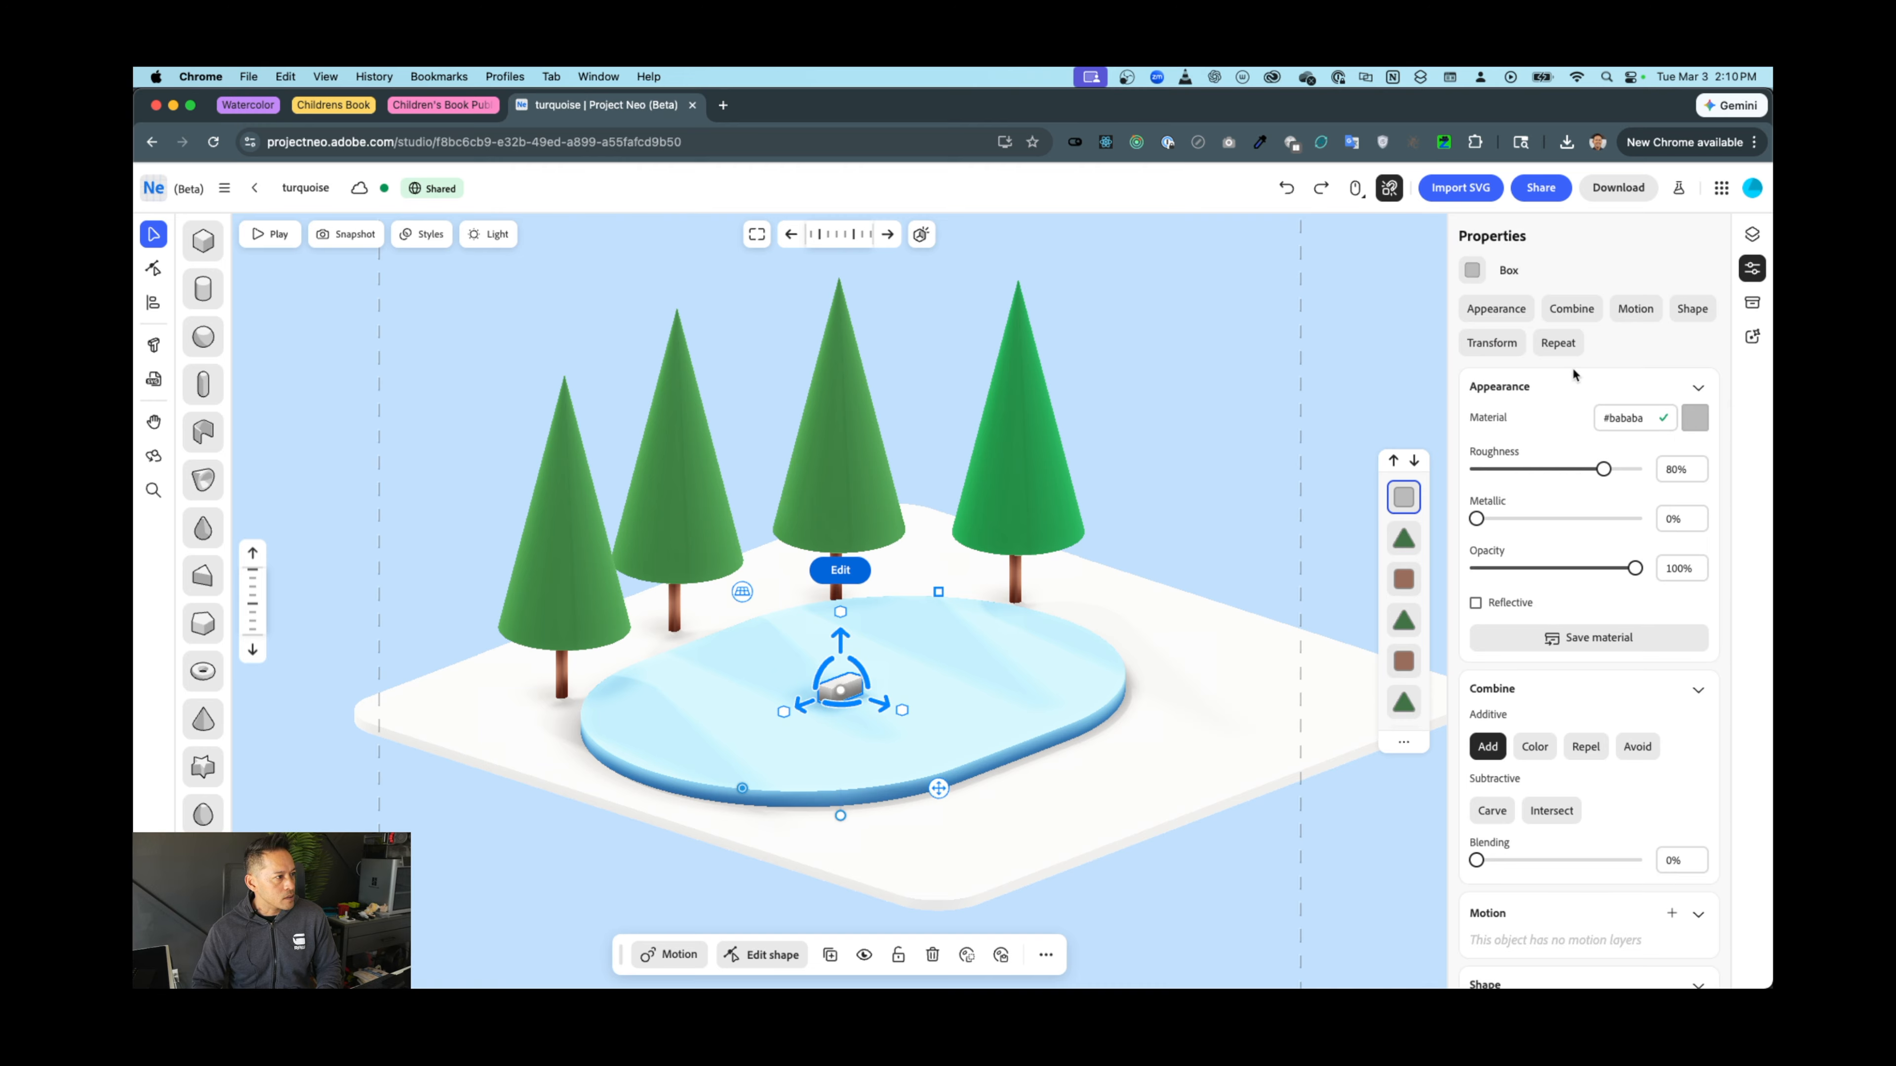
left_click(1696, 418)
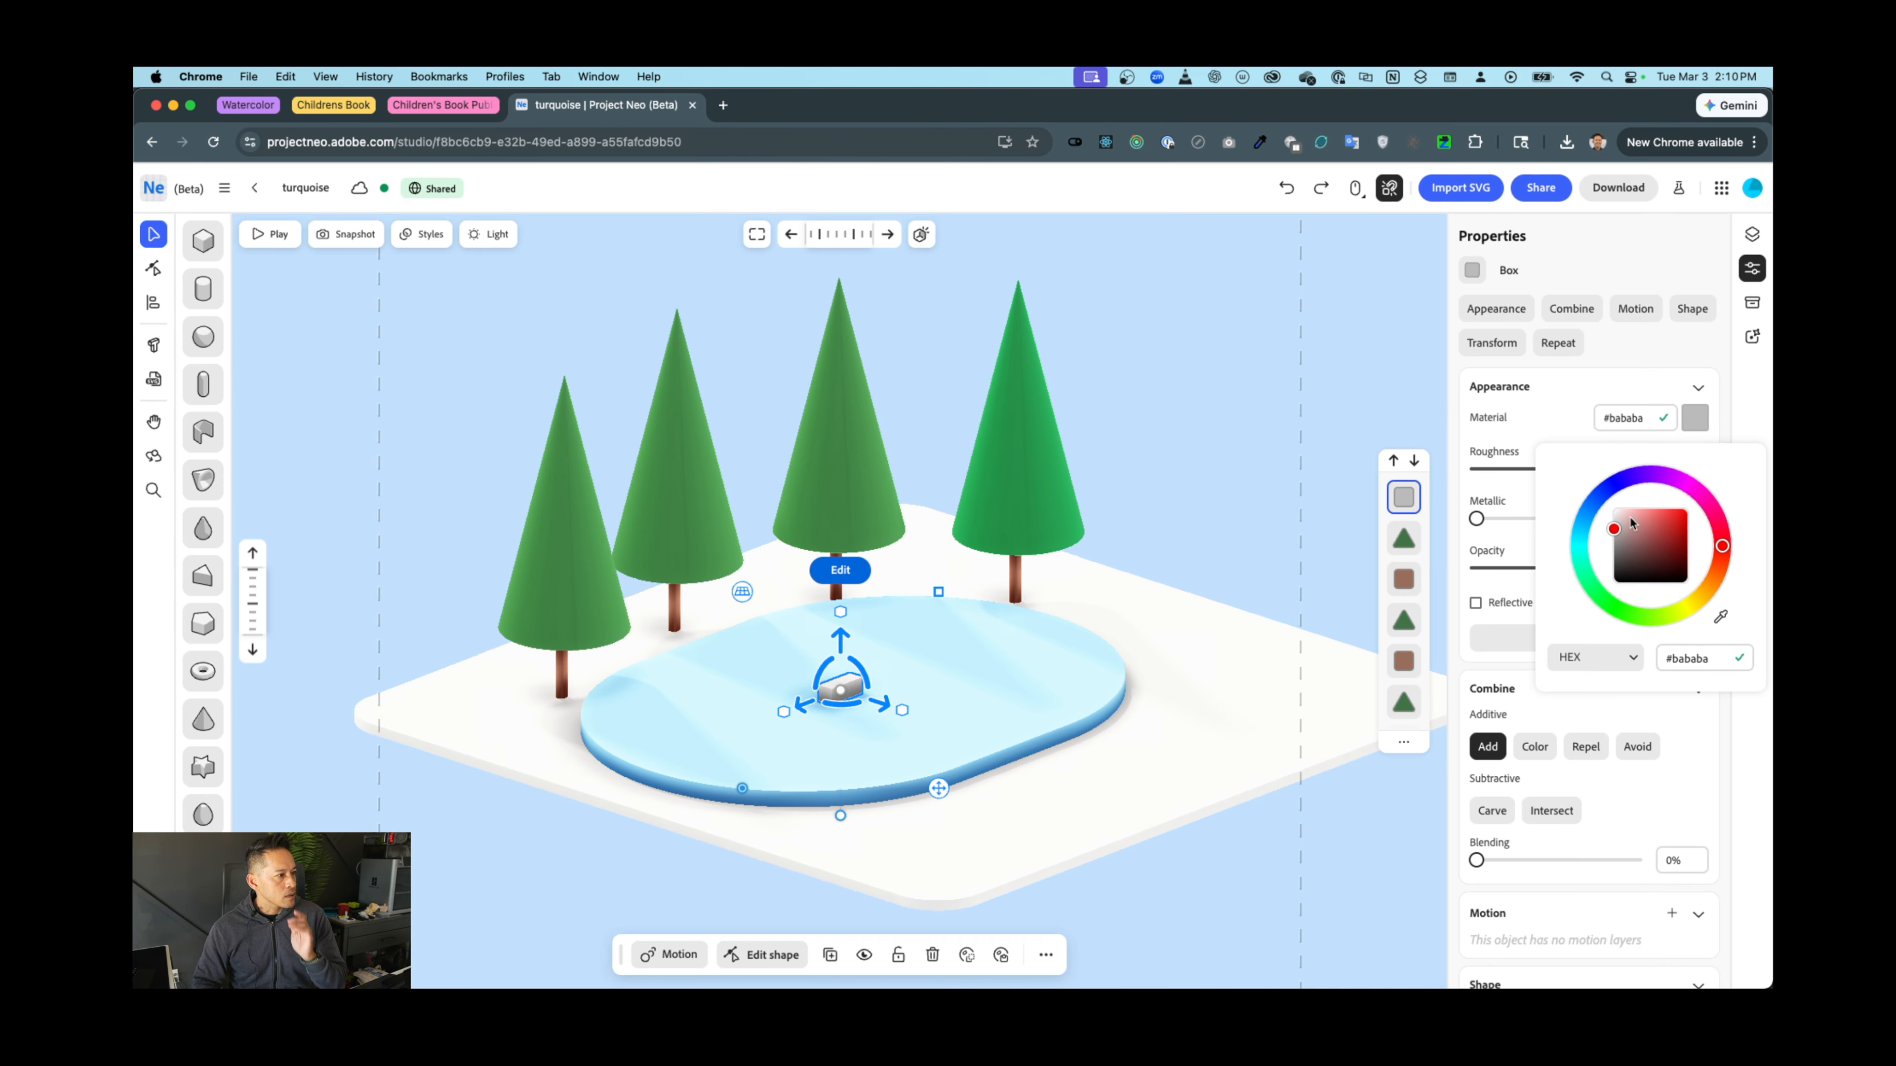
left_click_drag(1663, 531, 1675, 528)
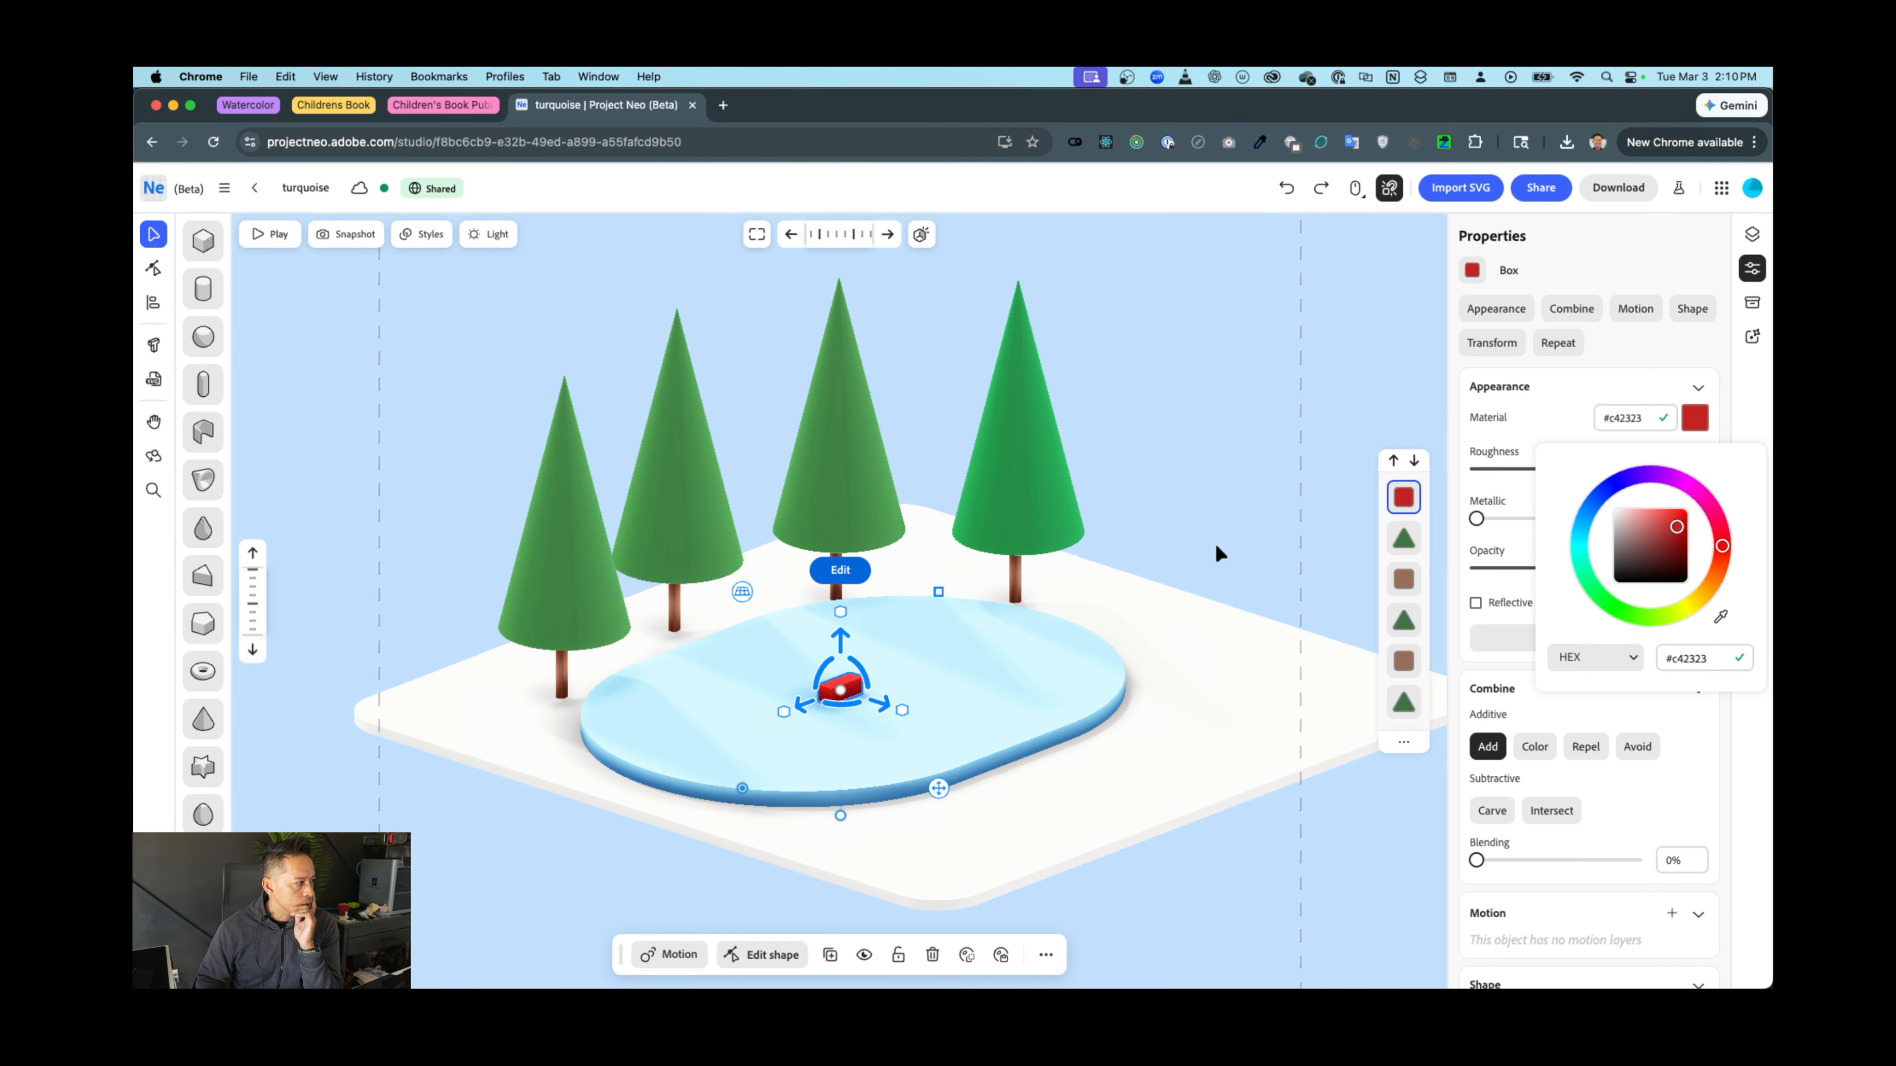
left_click(1228, 494)
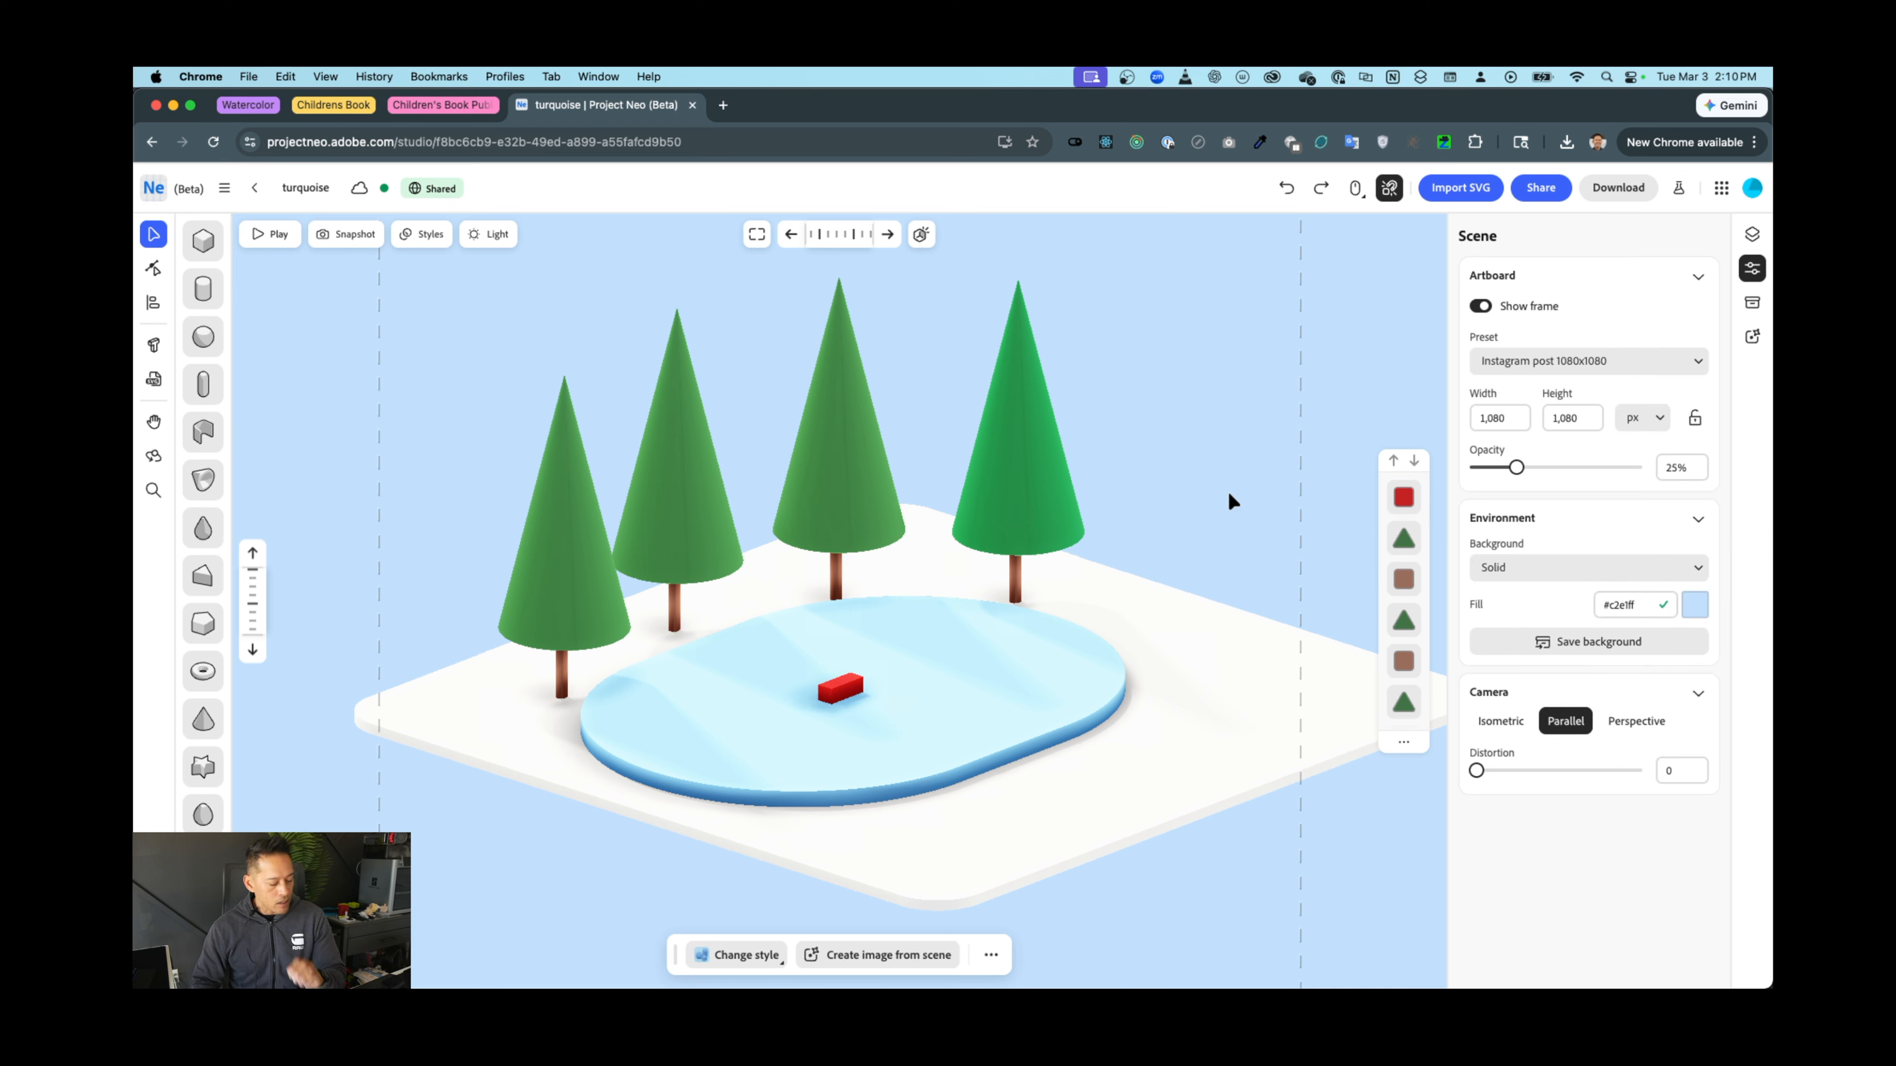
View the scene in perspective at focal length 23, zoomed on the pond, then bring up Photos
key("o")
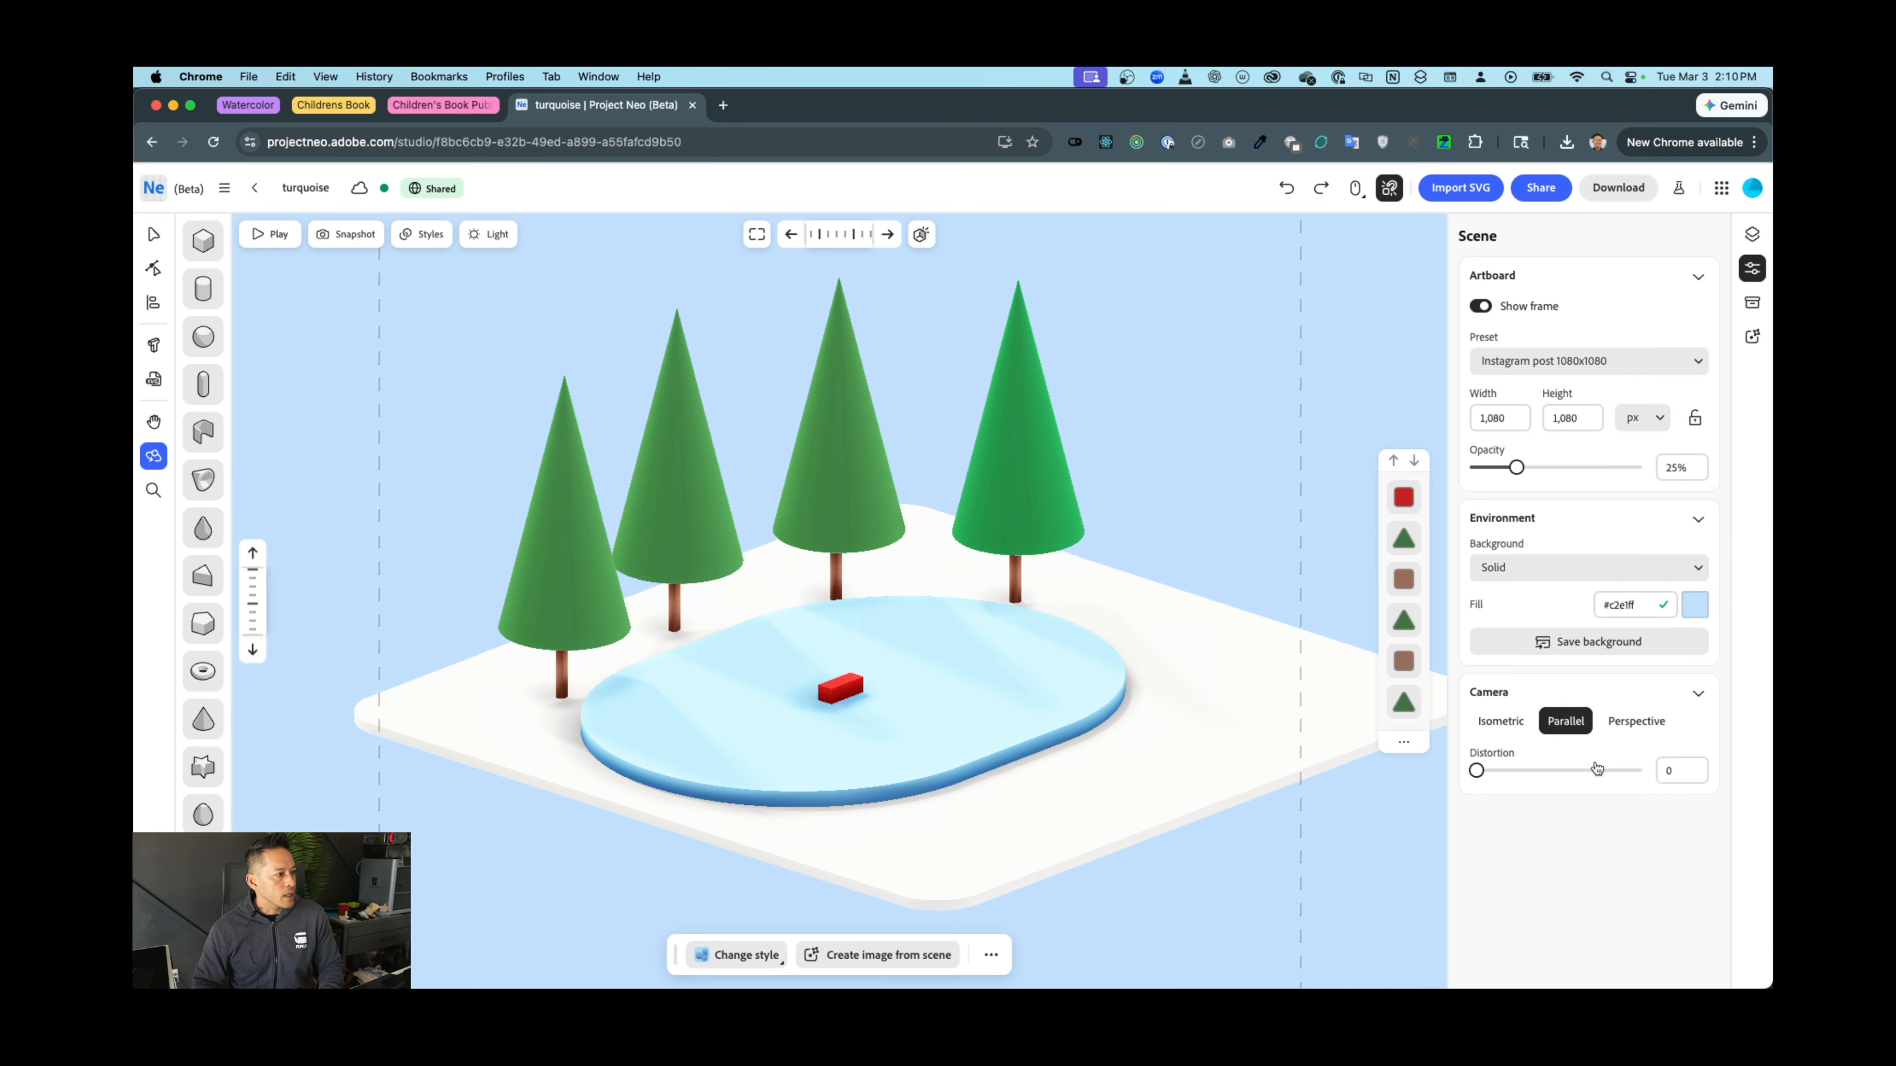
left_click(1627, 722)
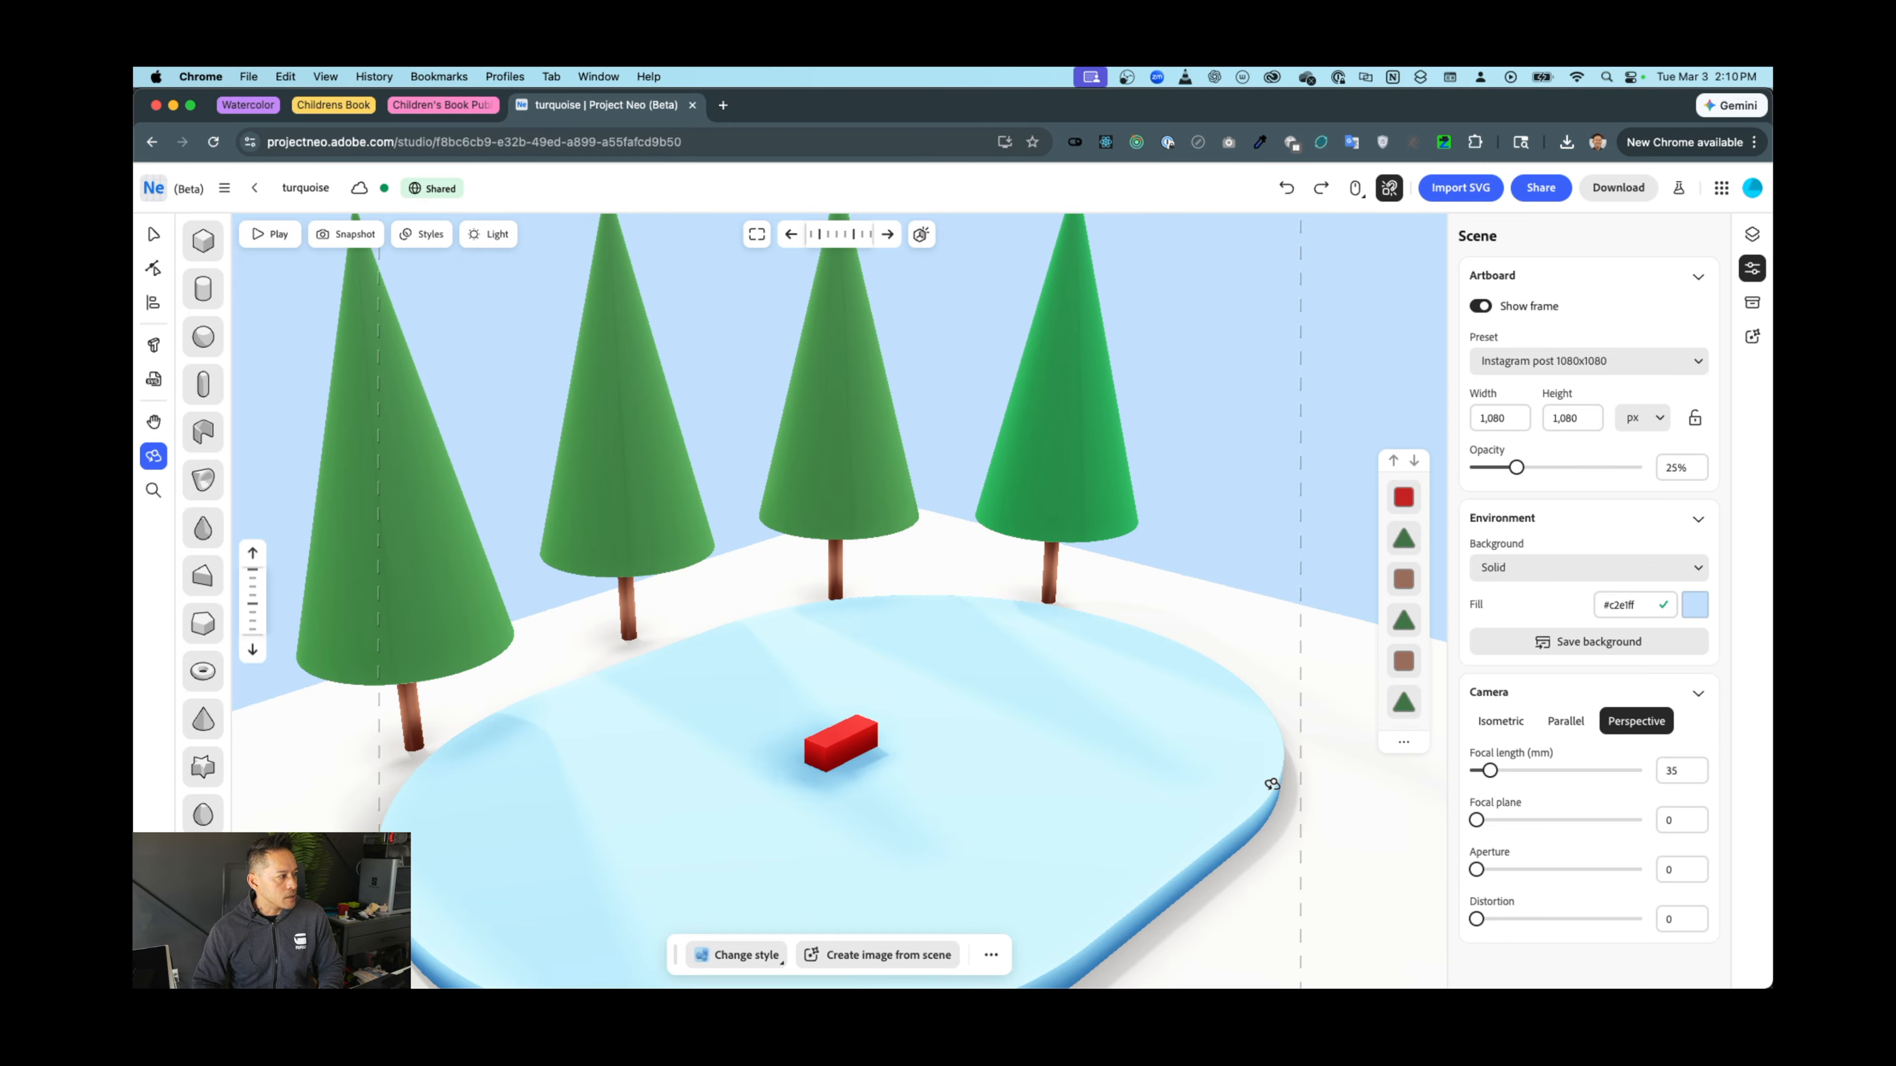
mouse_move(1089, 735)
left_mouse_down()
mouse_move(1053, 734)
mouse_move(1075, 724)
left_mouse_up()
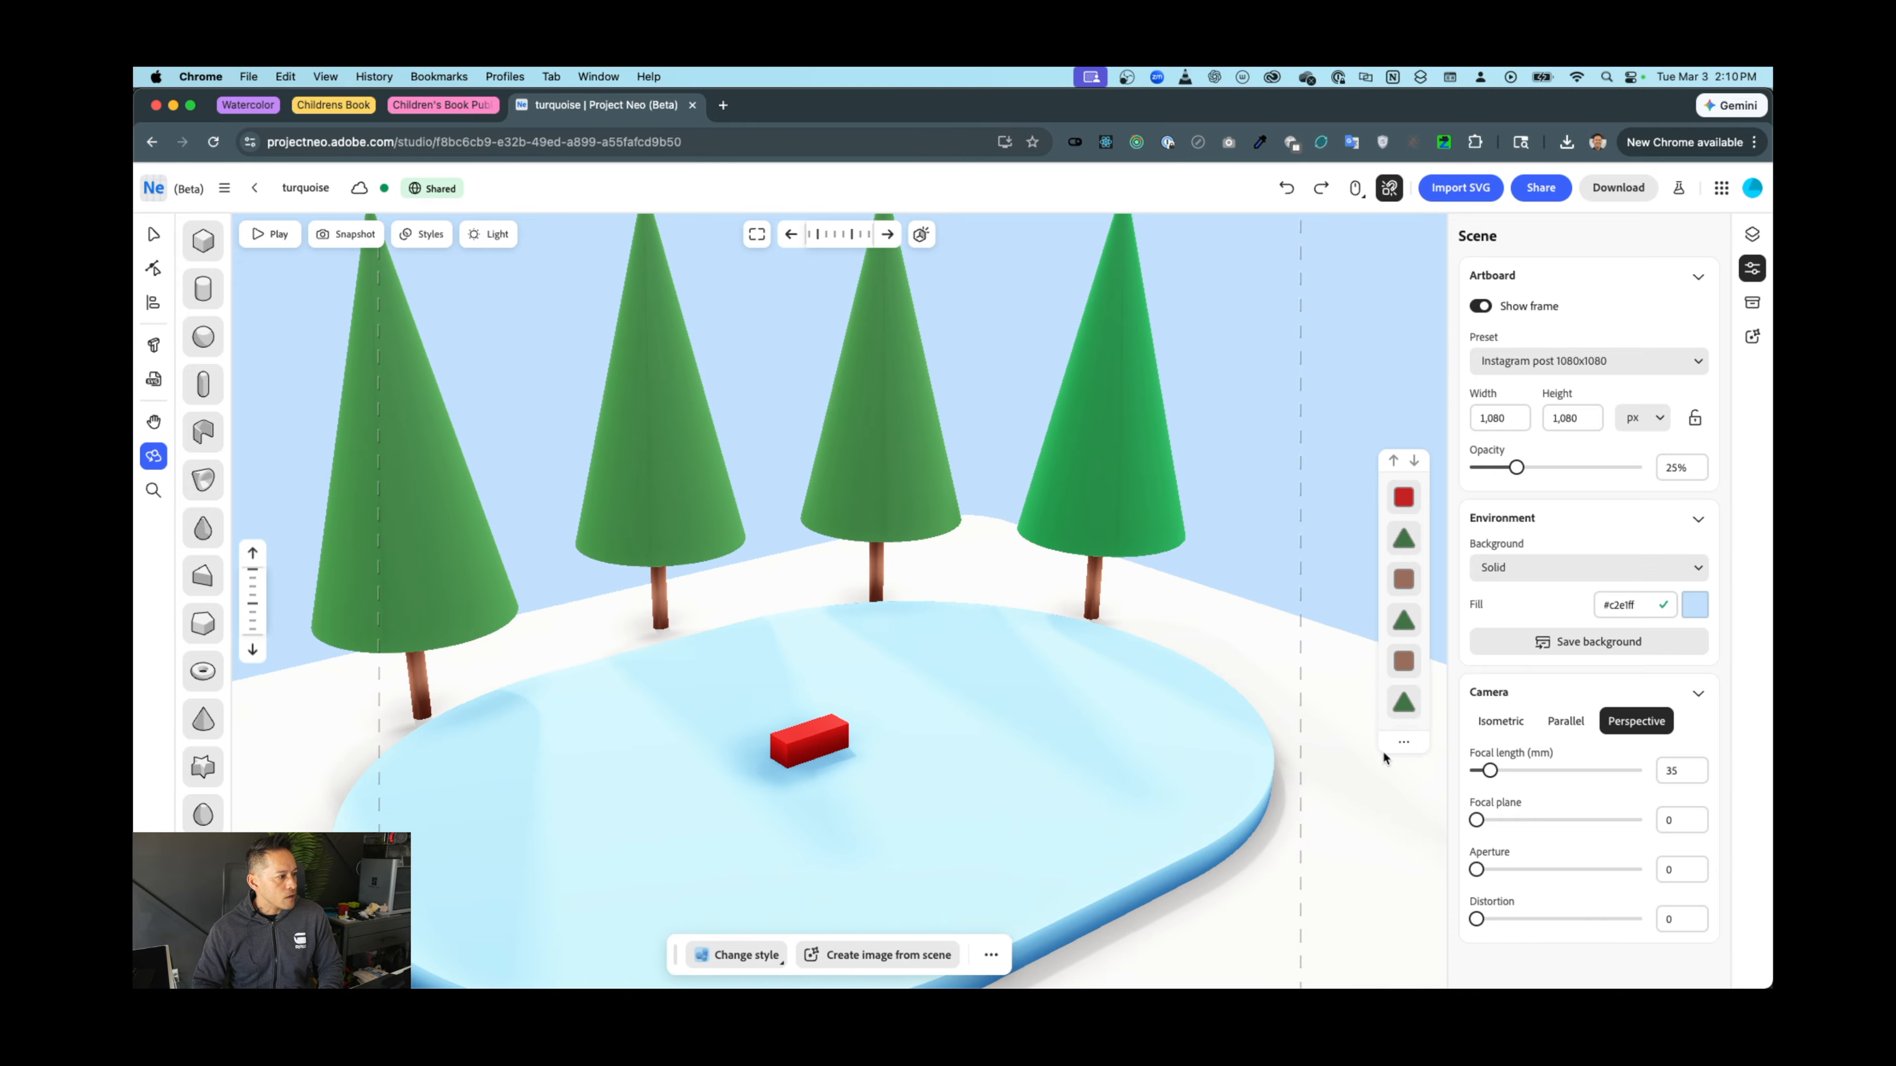
left_click_drag(1487, 772, 1484, 771)
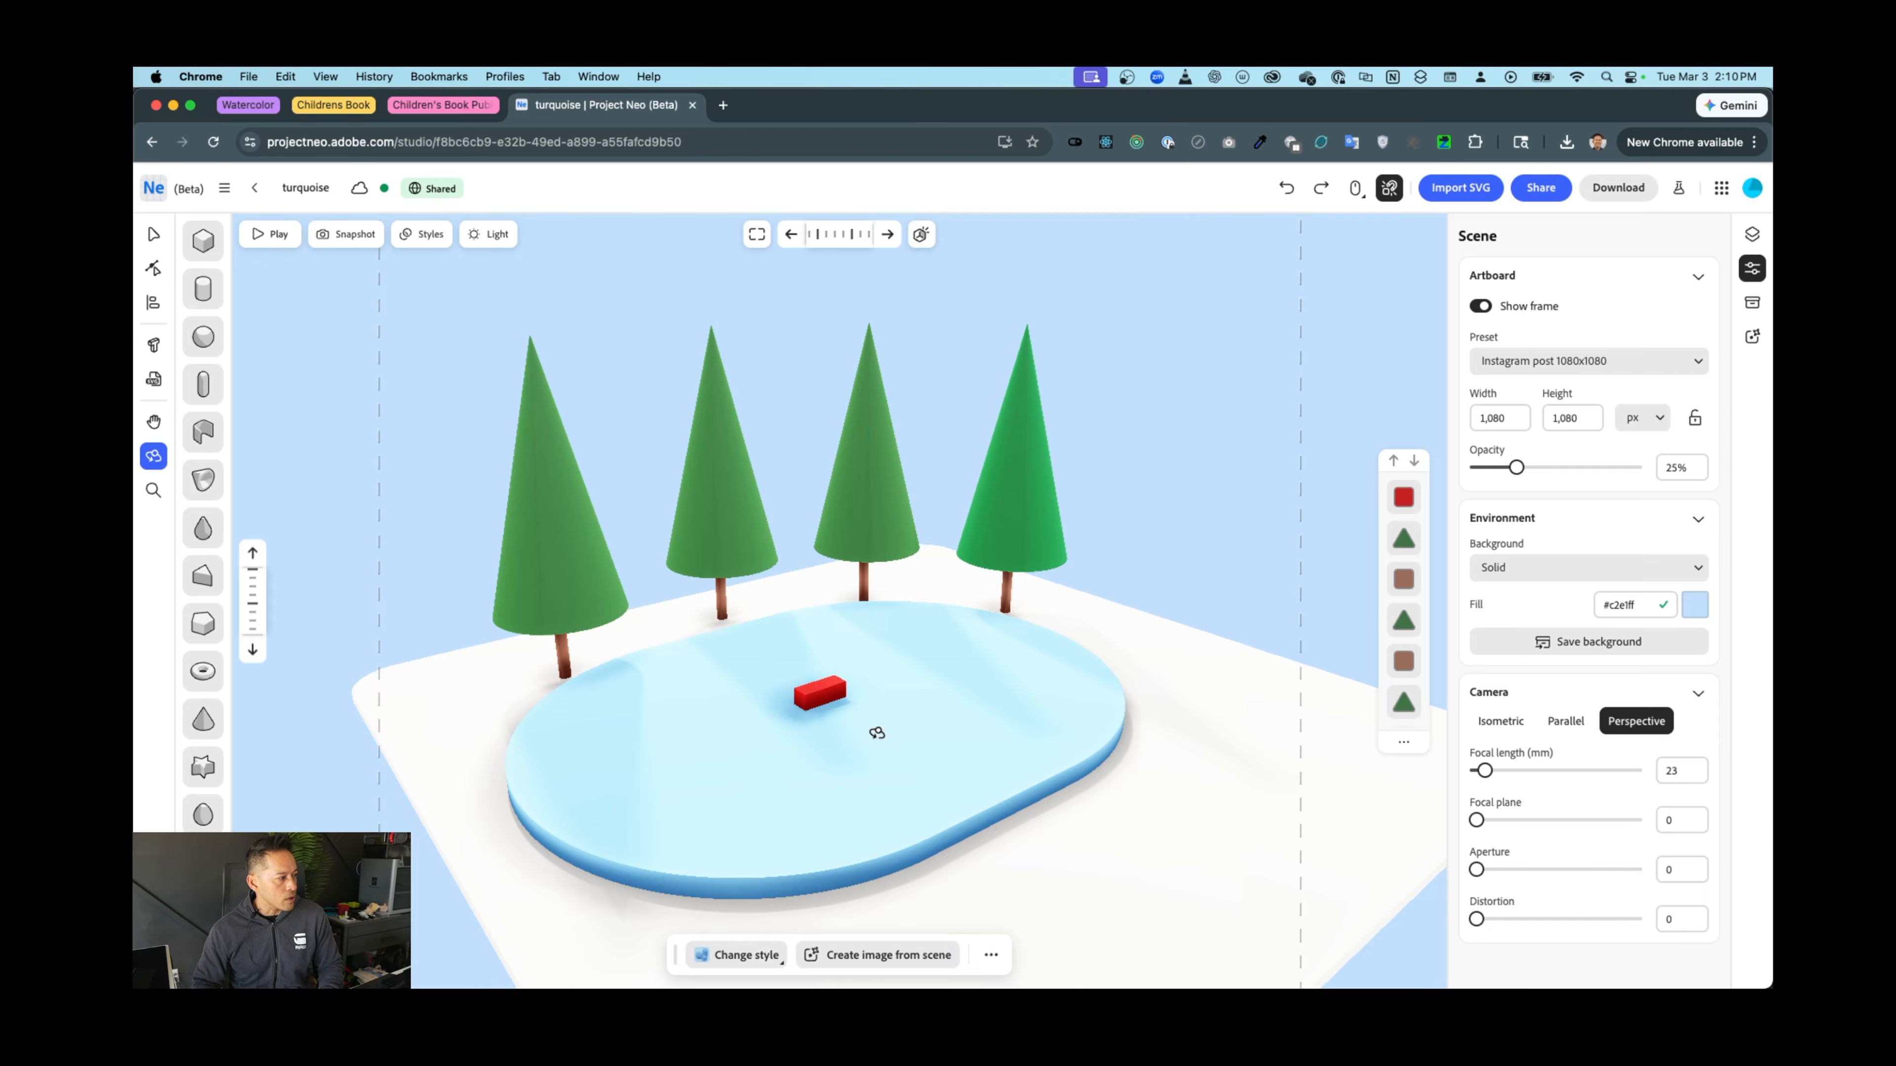
scroll(876, 733, "up", 8)
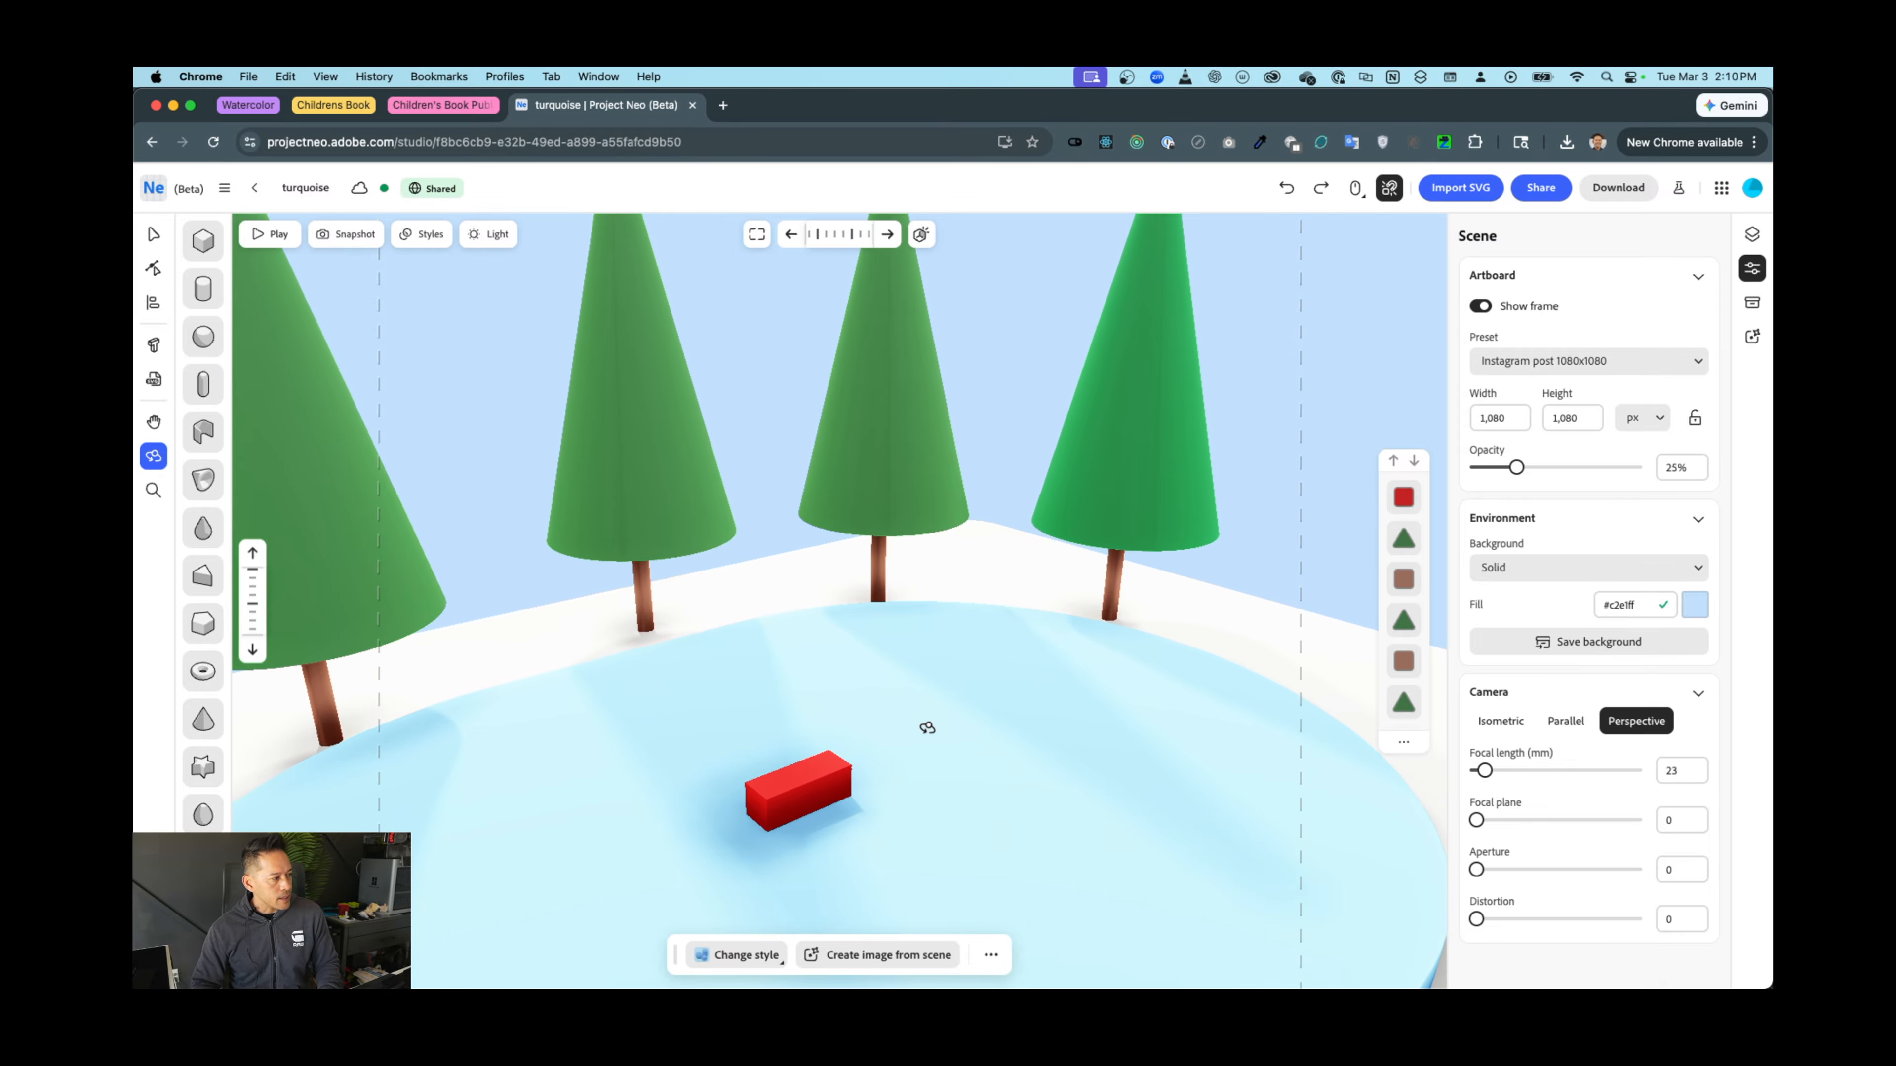
key("super+Tab")
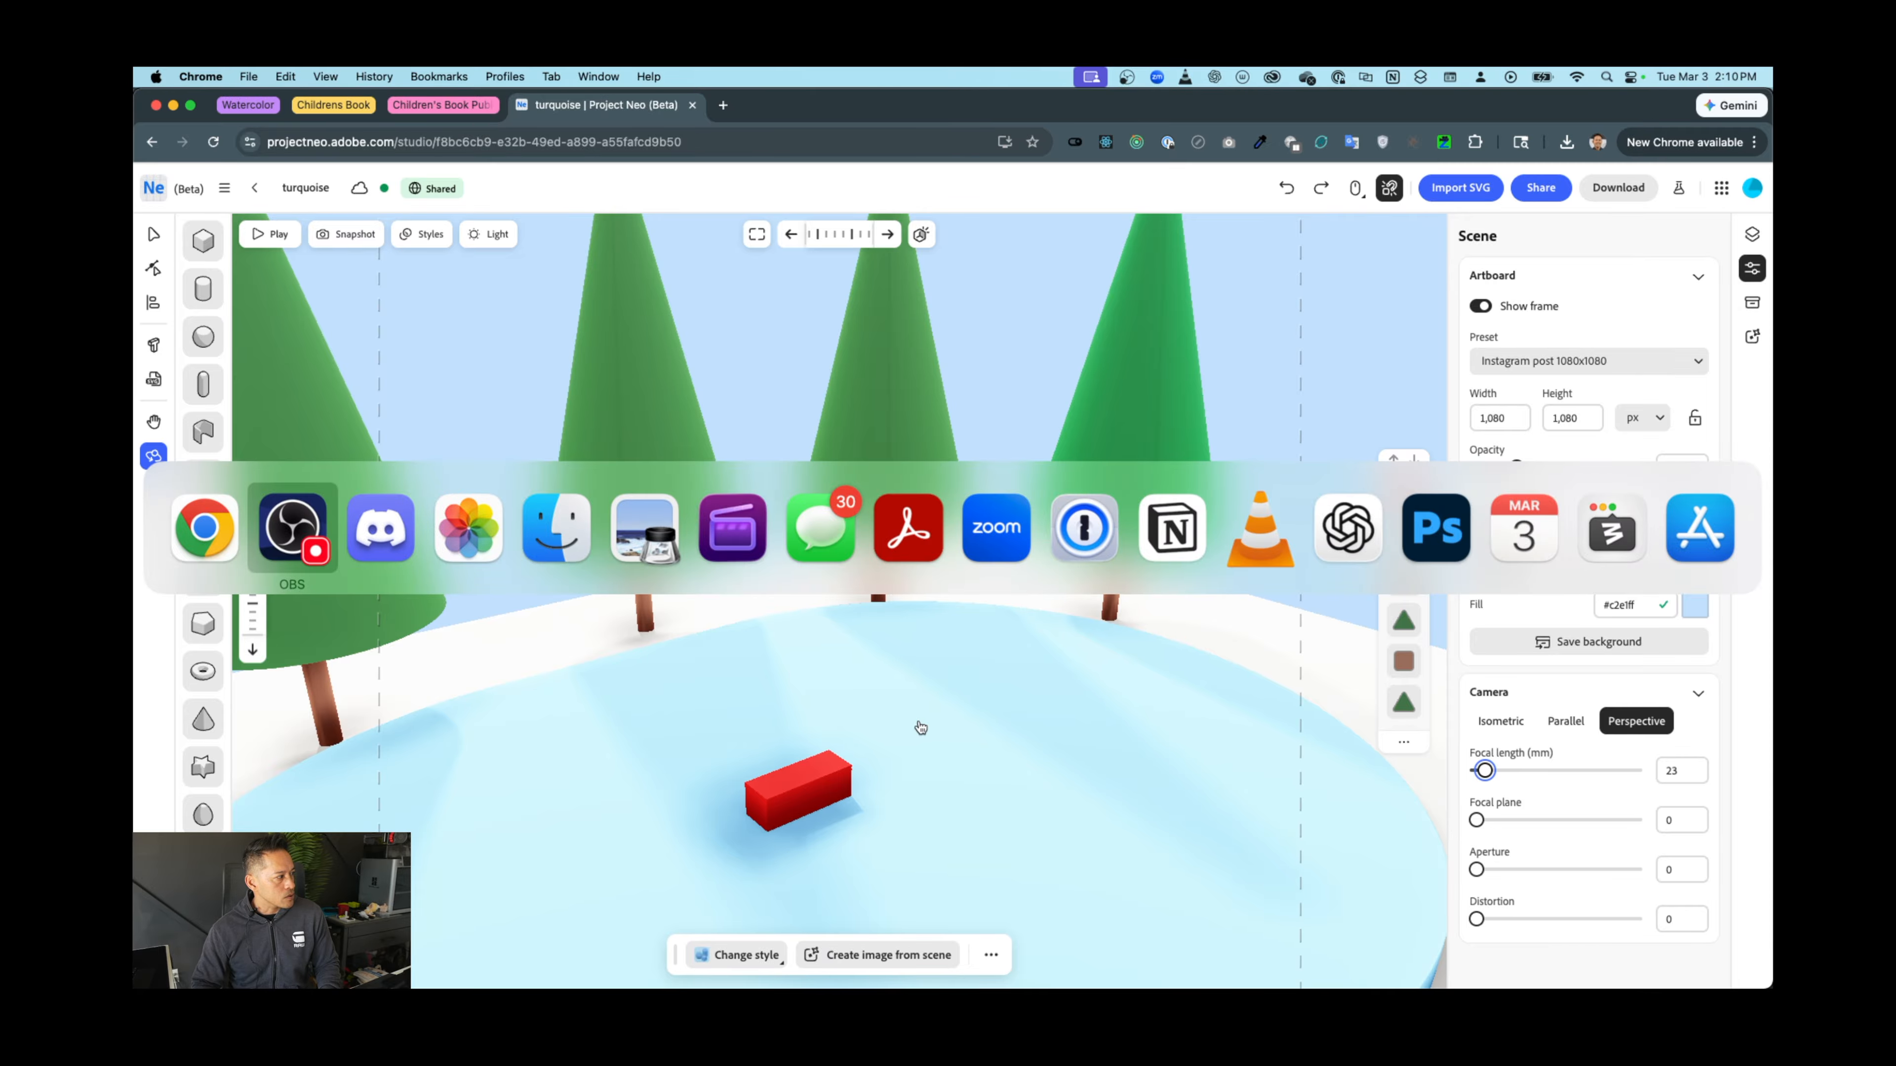
key("super+Tab")
key("super+Tab")
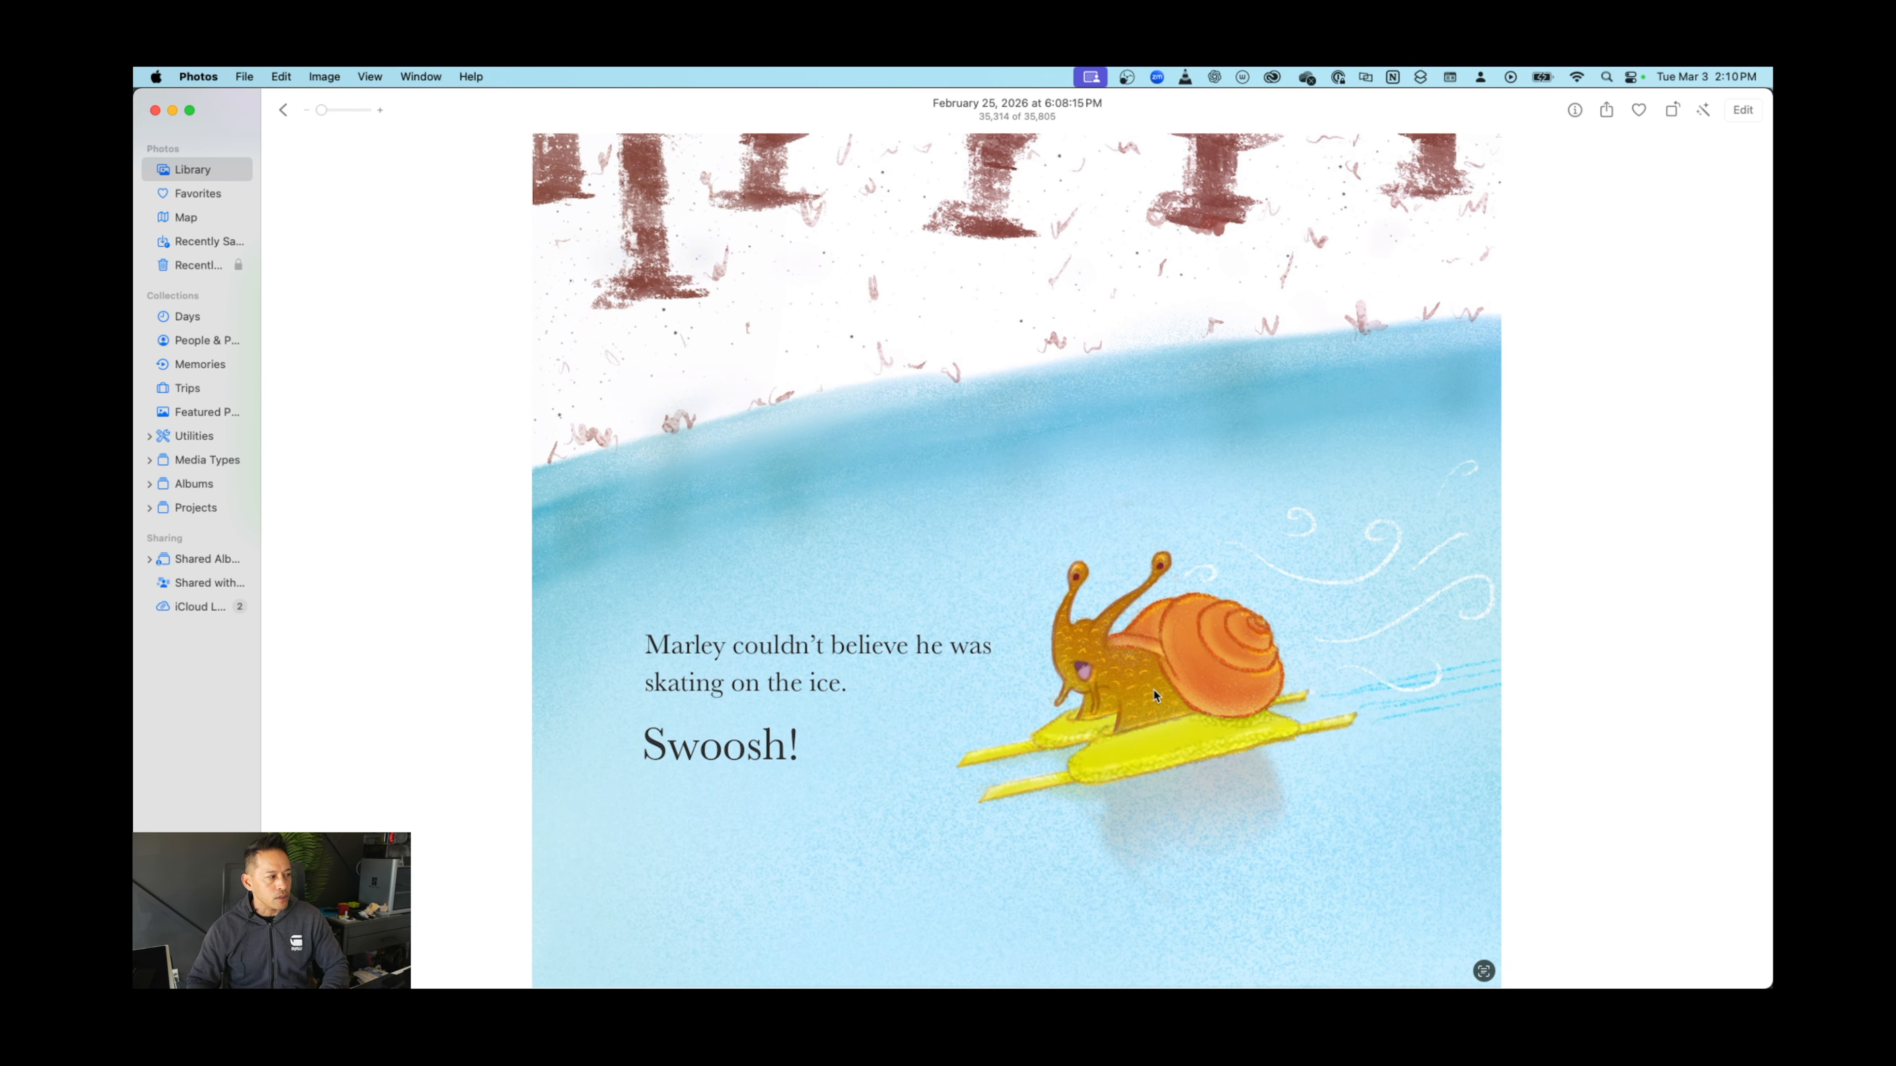
Switch from Photos back to the Project Neo winter scene
key("super+Tab")
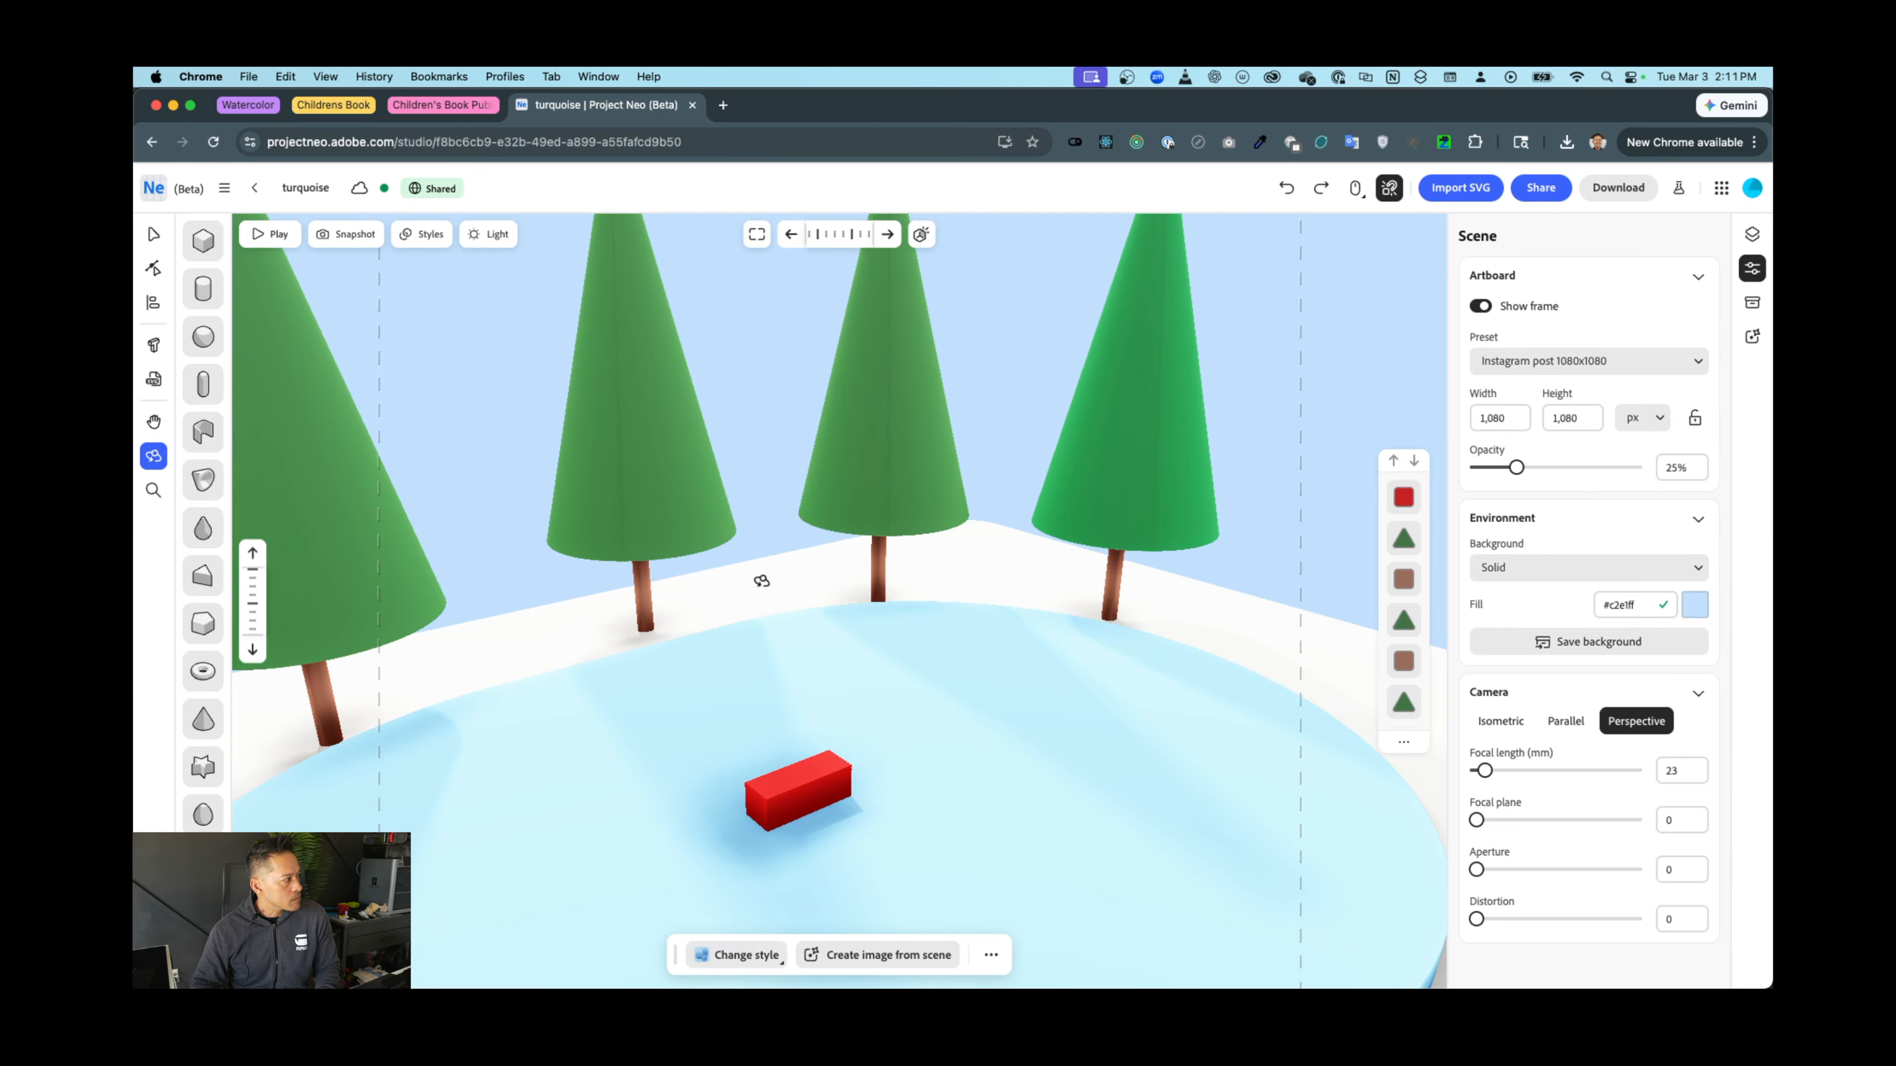
mouse_move(501, 532)
left_mouse_down()
mouse_move(445, 551)
mouse_move(479, 528)
left_mouse_up()
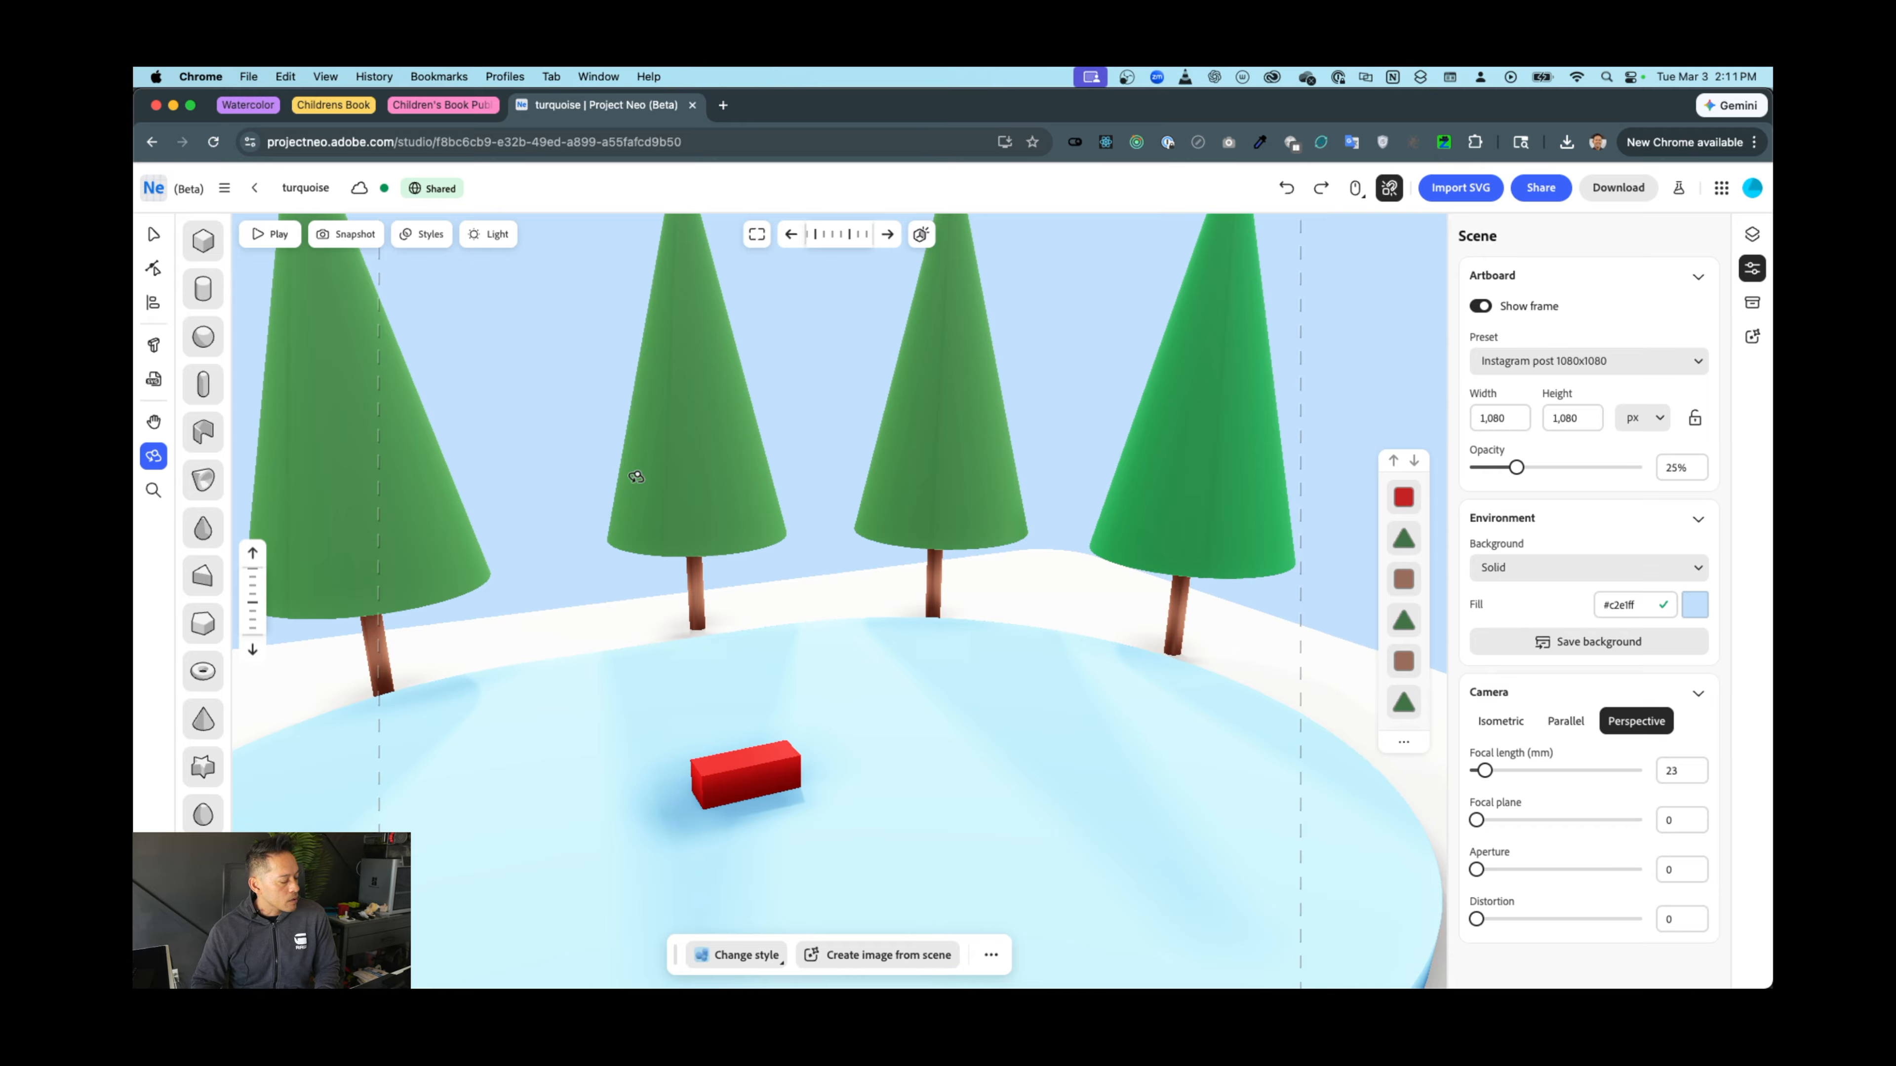
key("super+v")
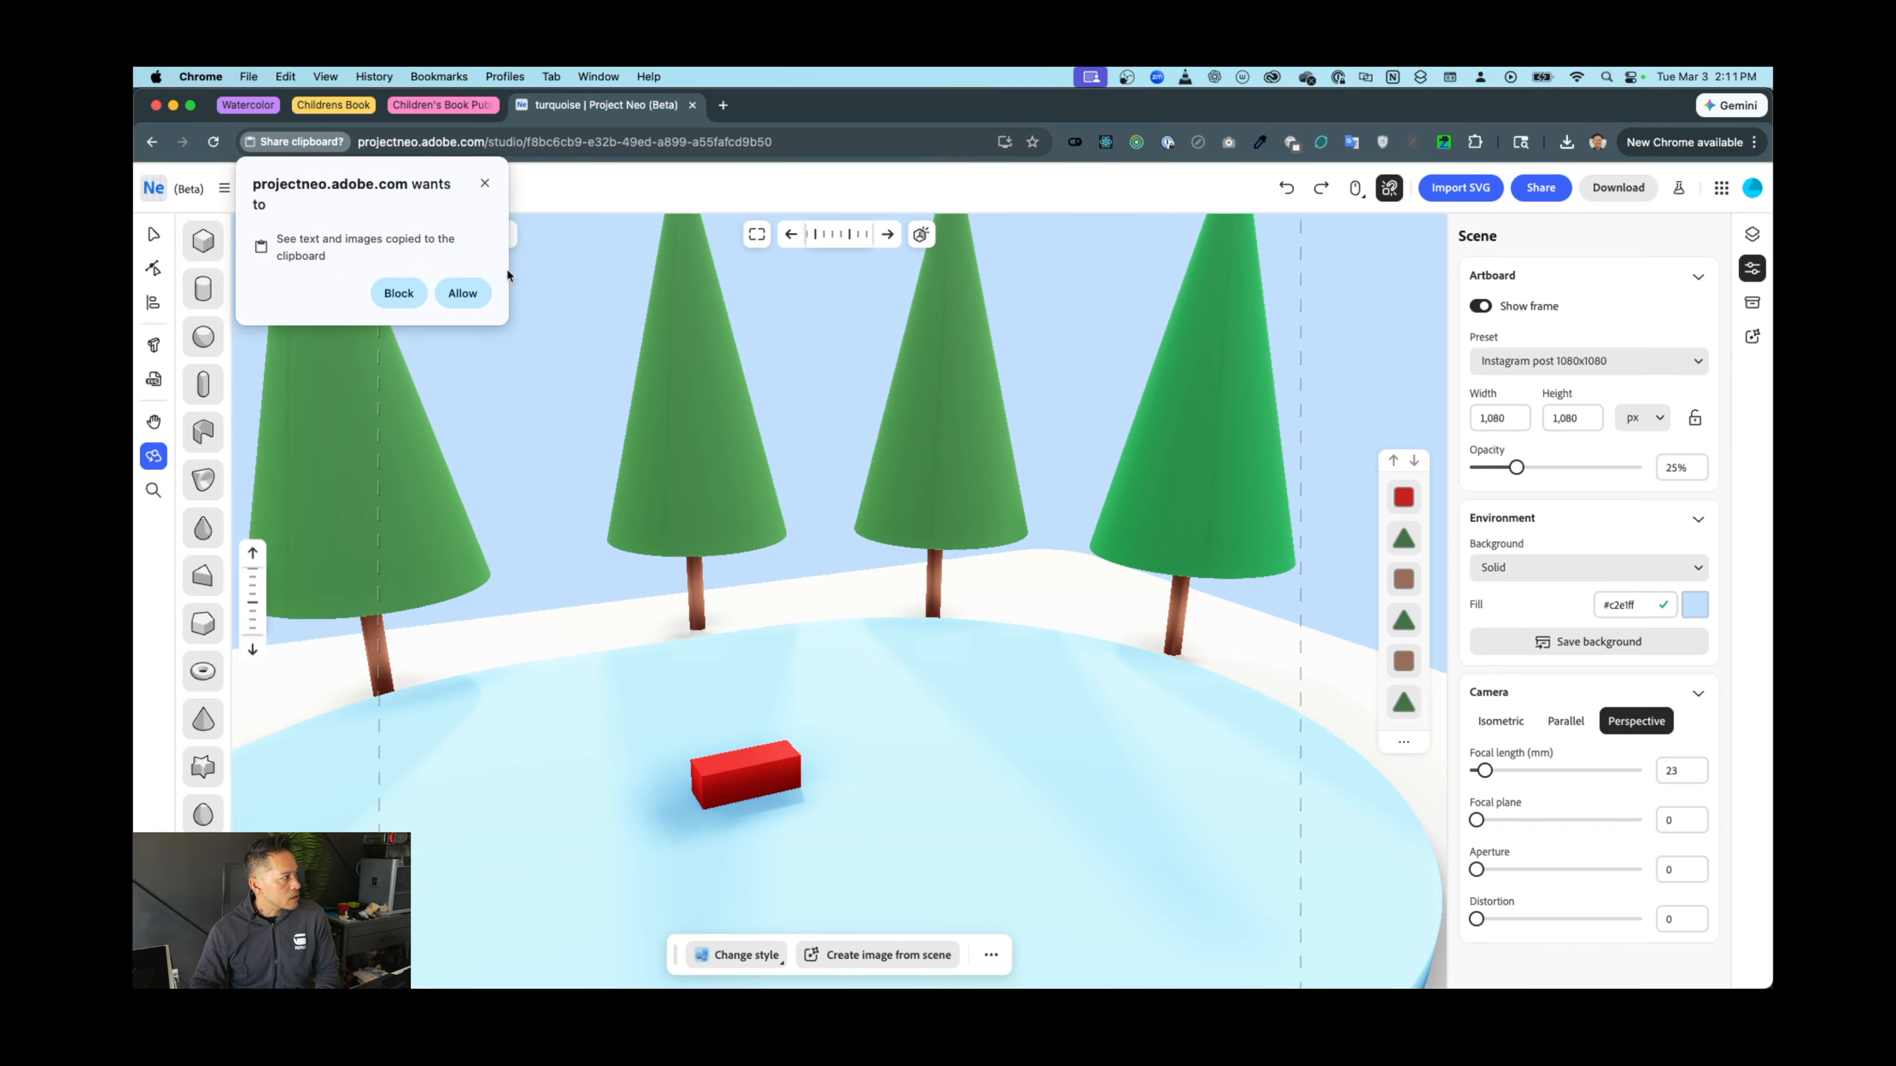
left_click(485, 183)
key("super+v")
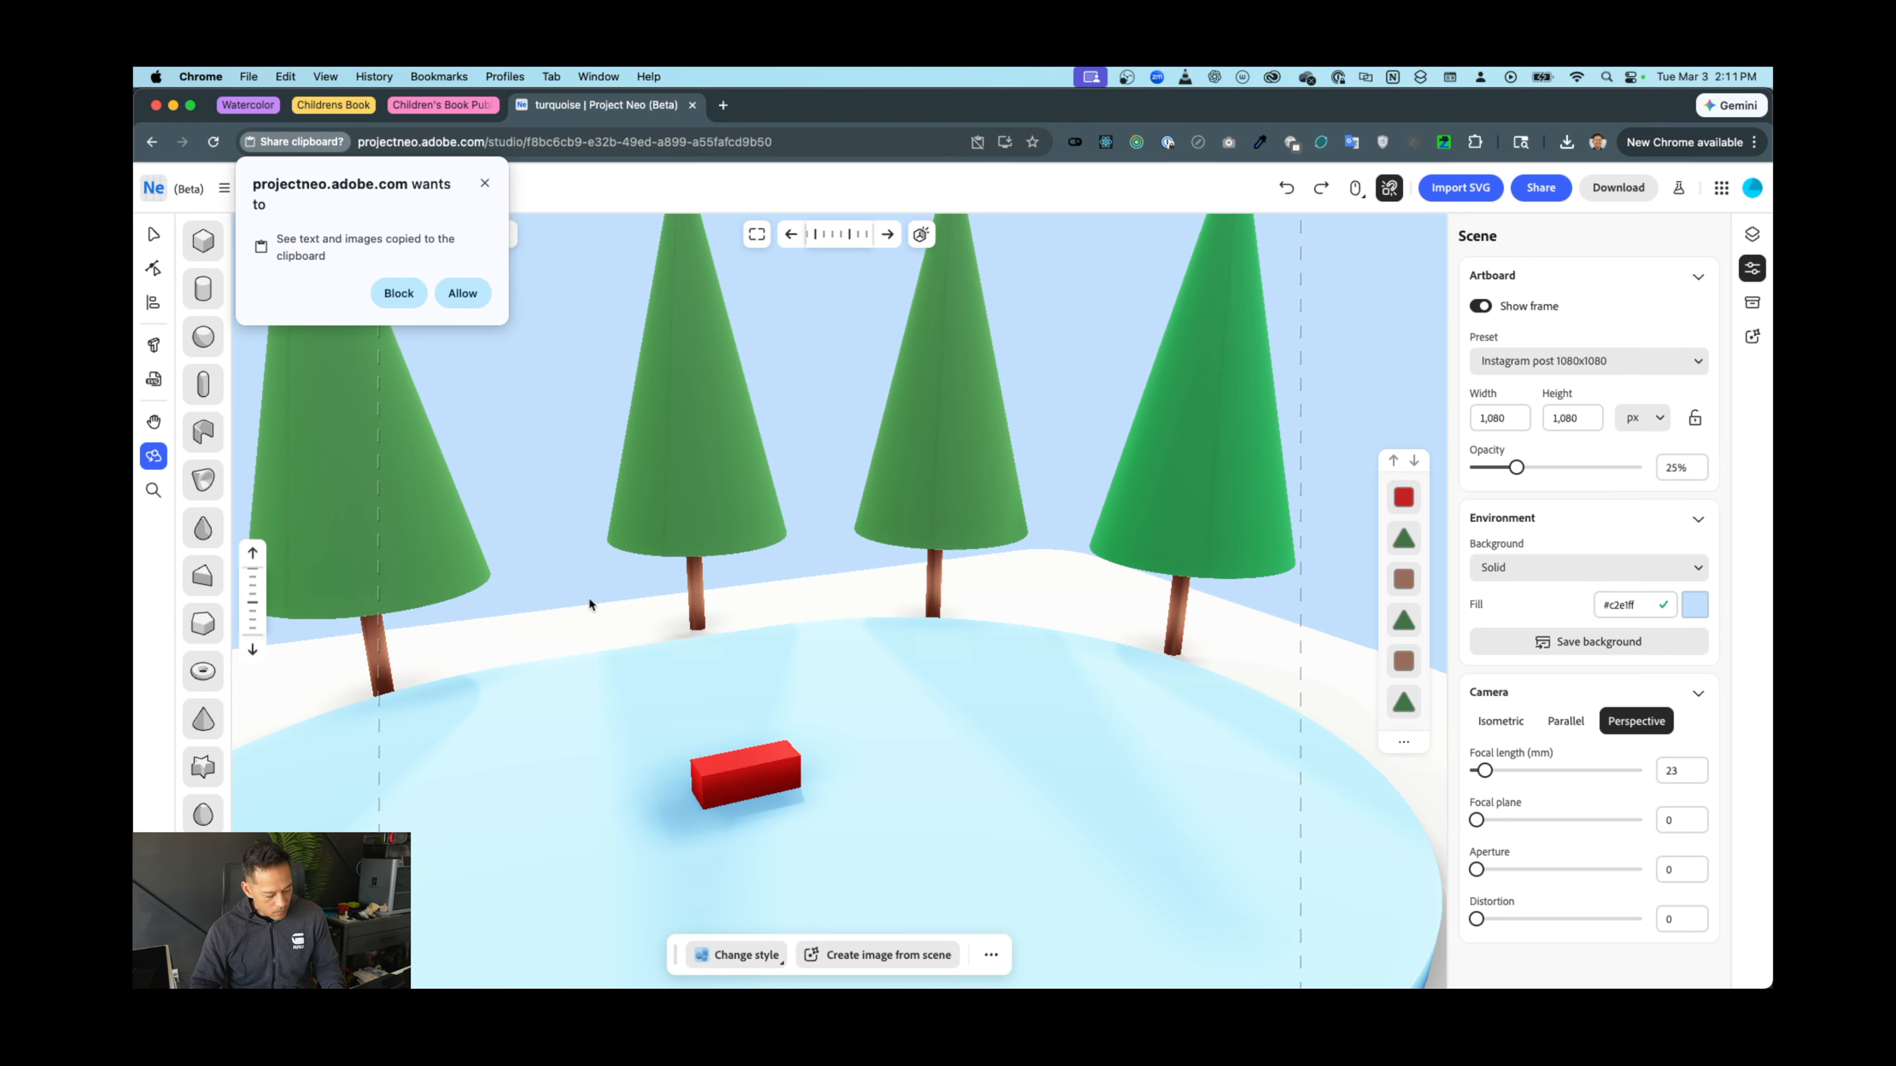
left_click(485, 185)
left_click_drag(706, 666, 718, 664)
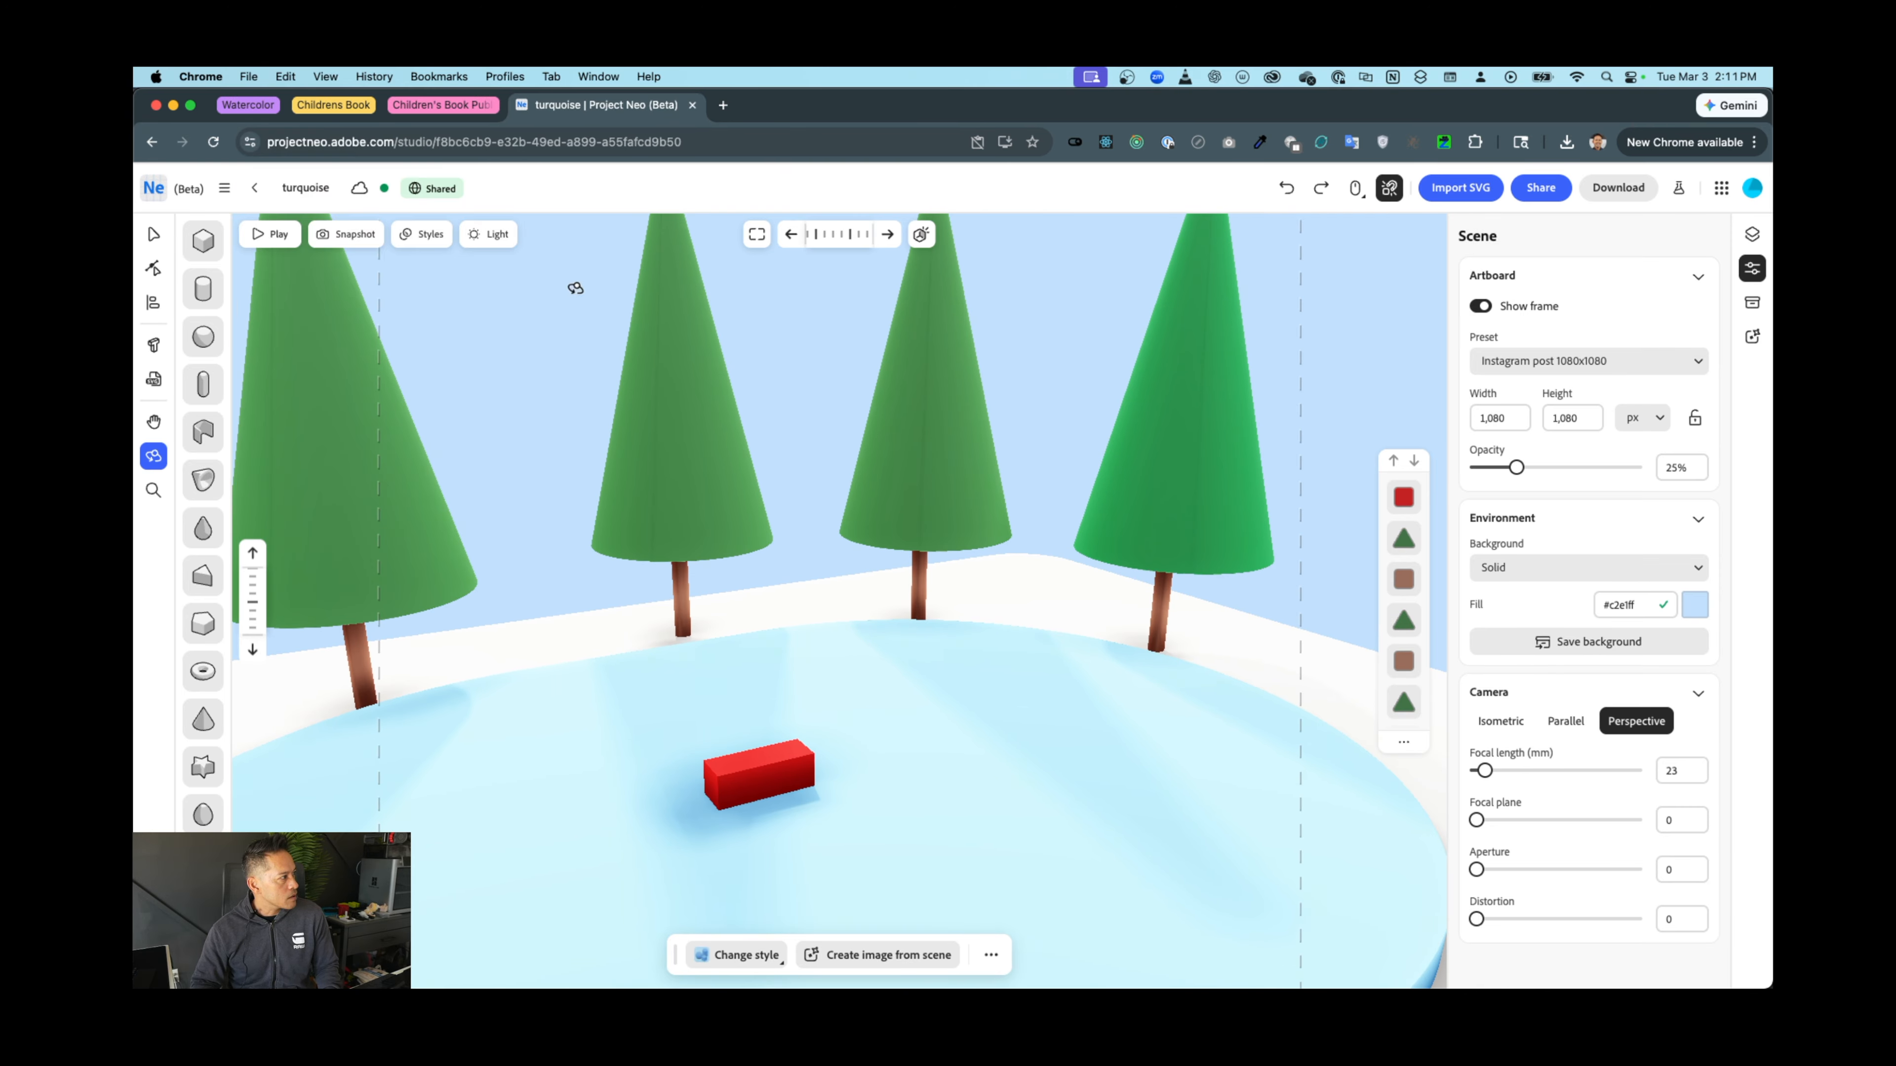
left_click(202, 252)
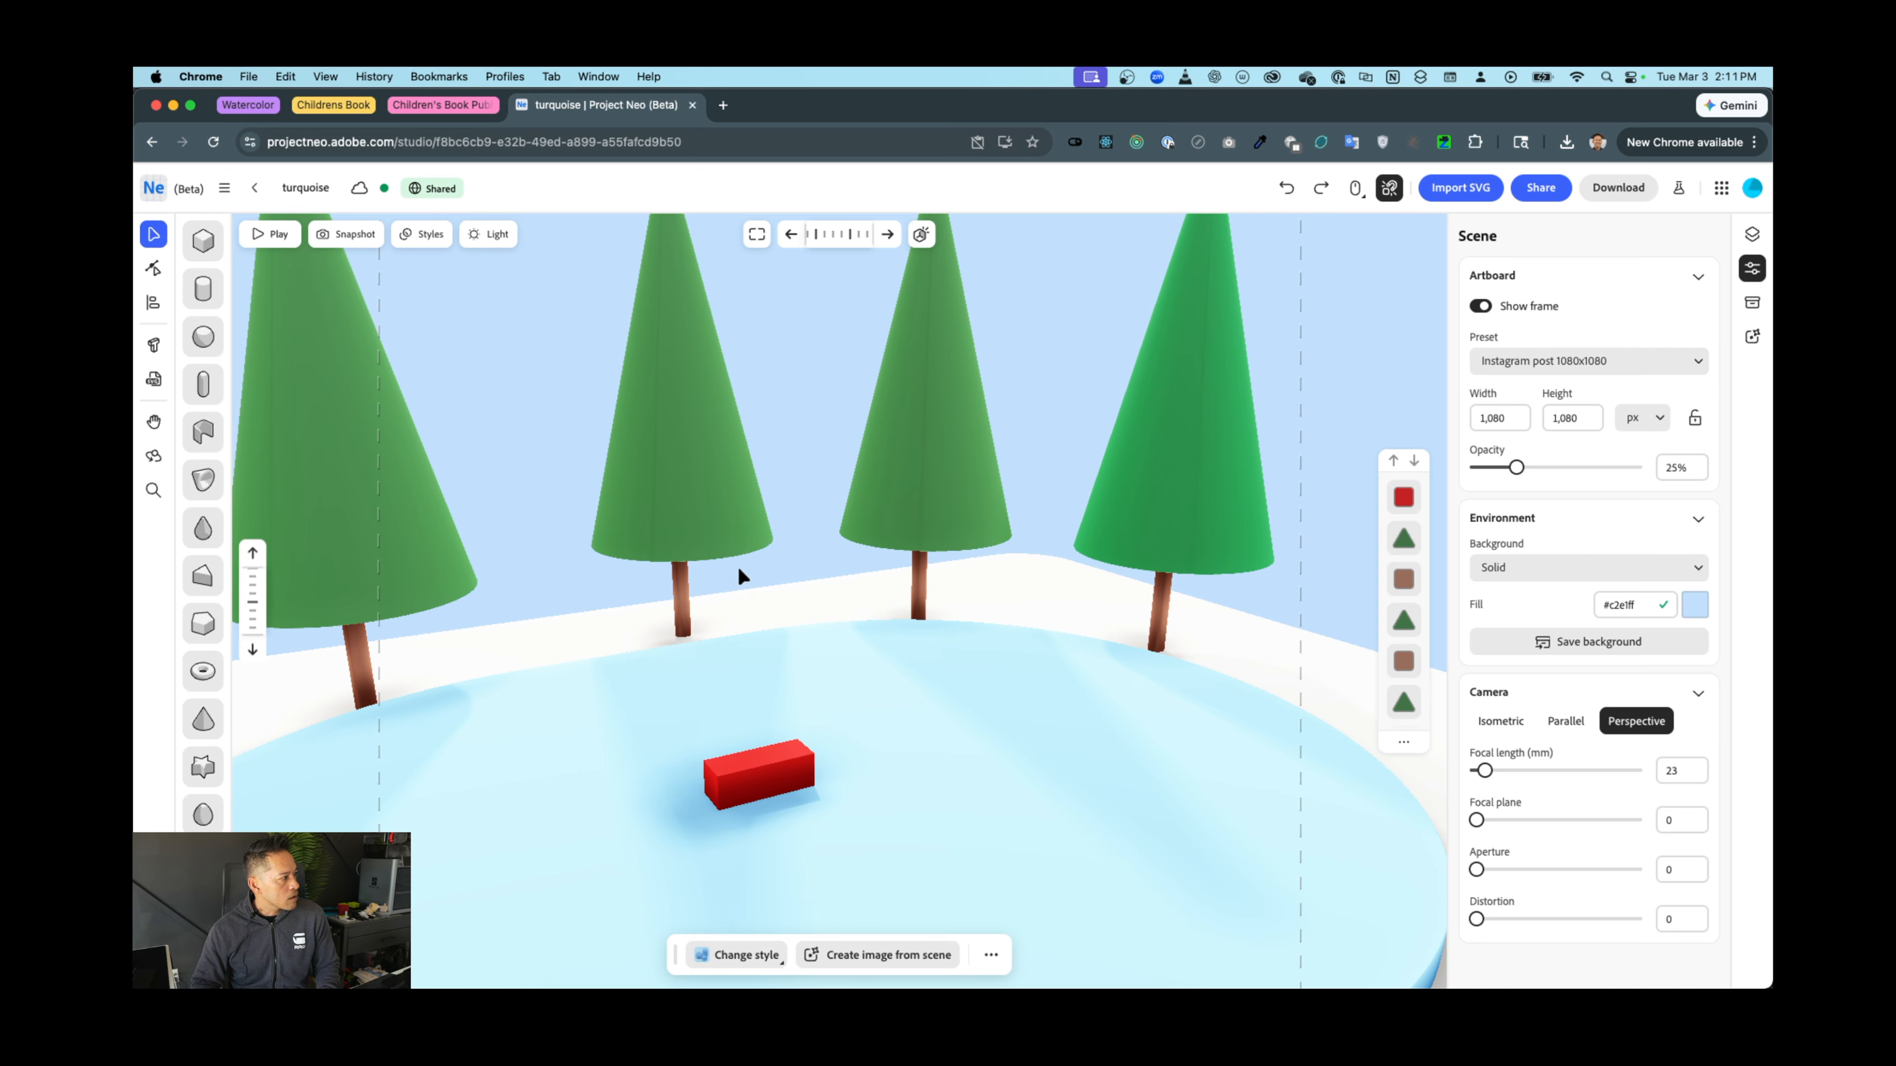
left_click(800, 584)
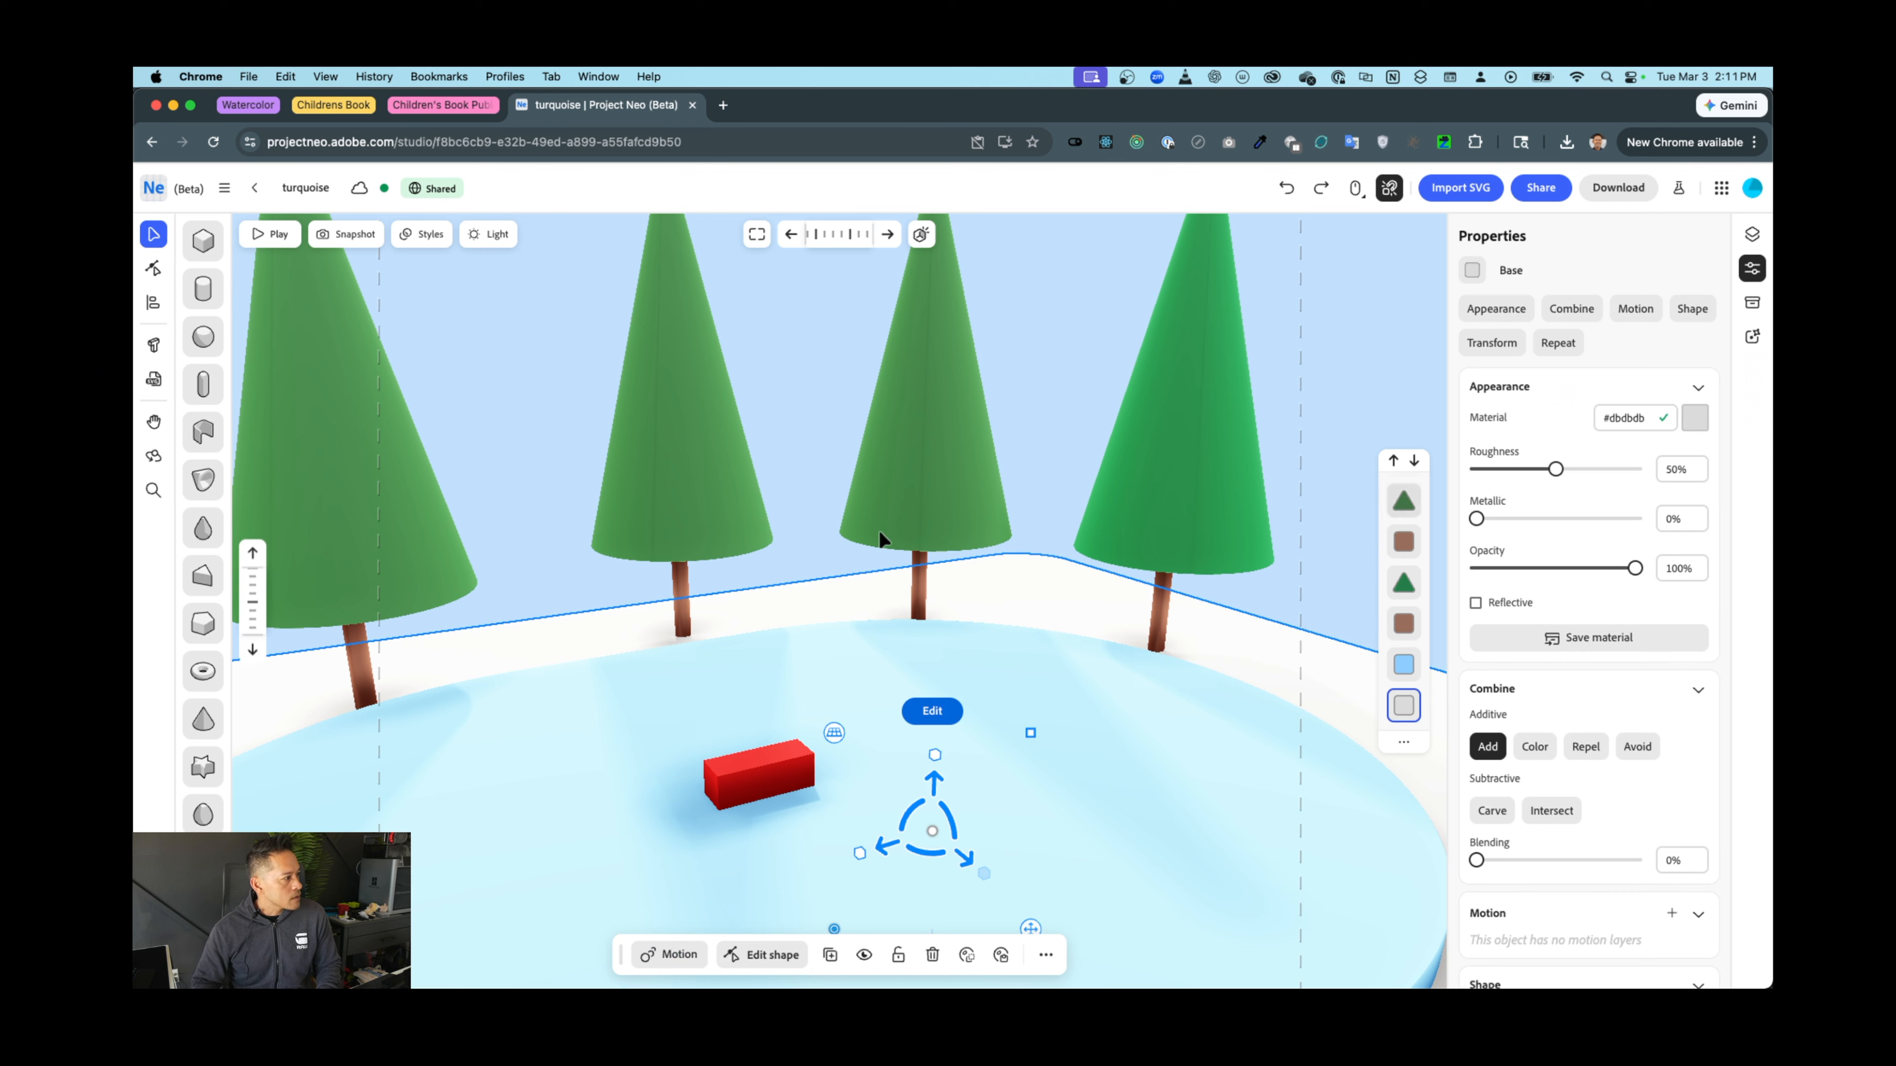
left_click(770, 467)
middle_click_drag(838, 556, 905, 516)
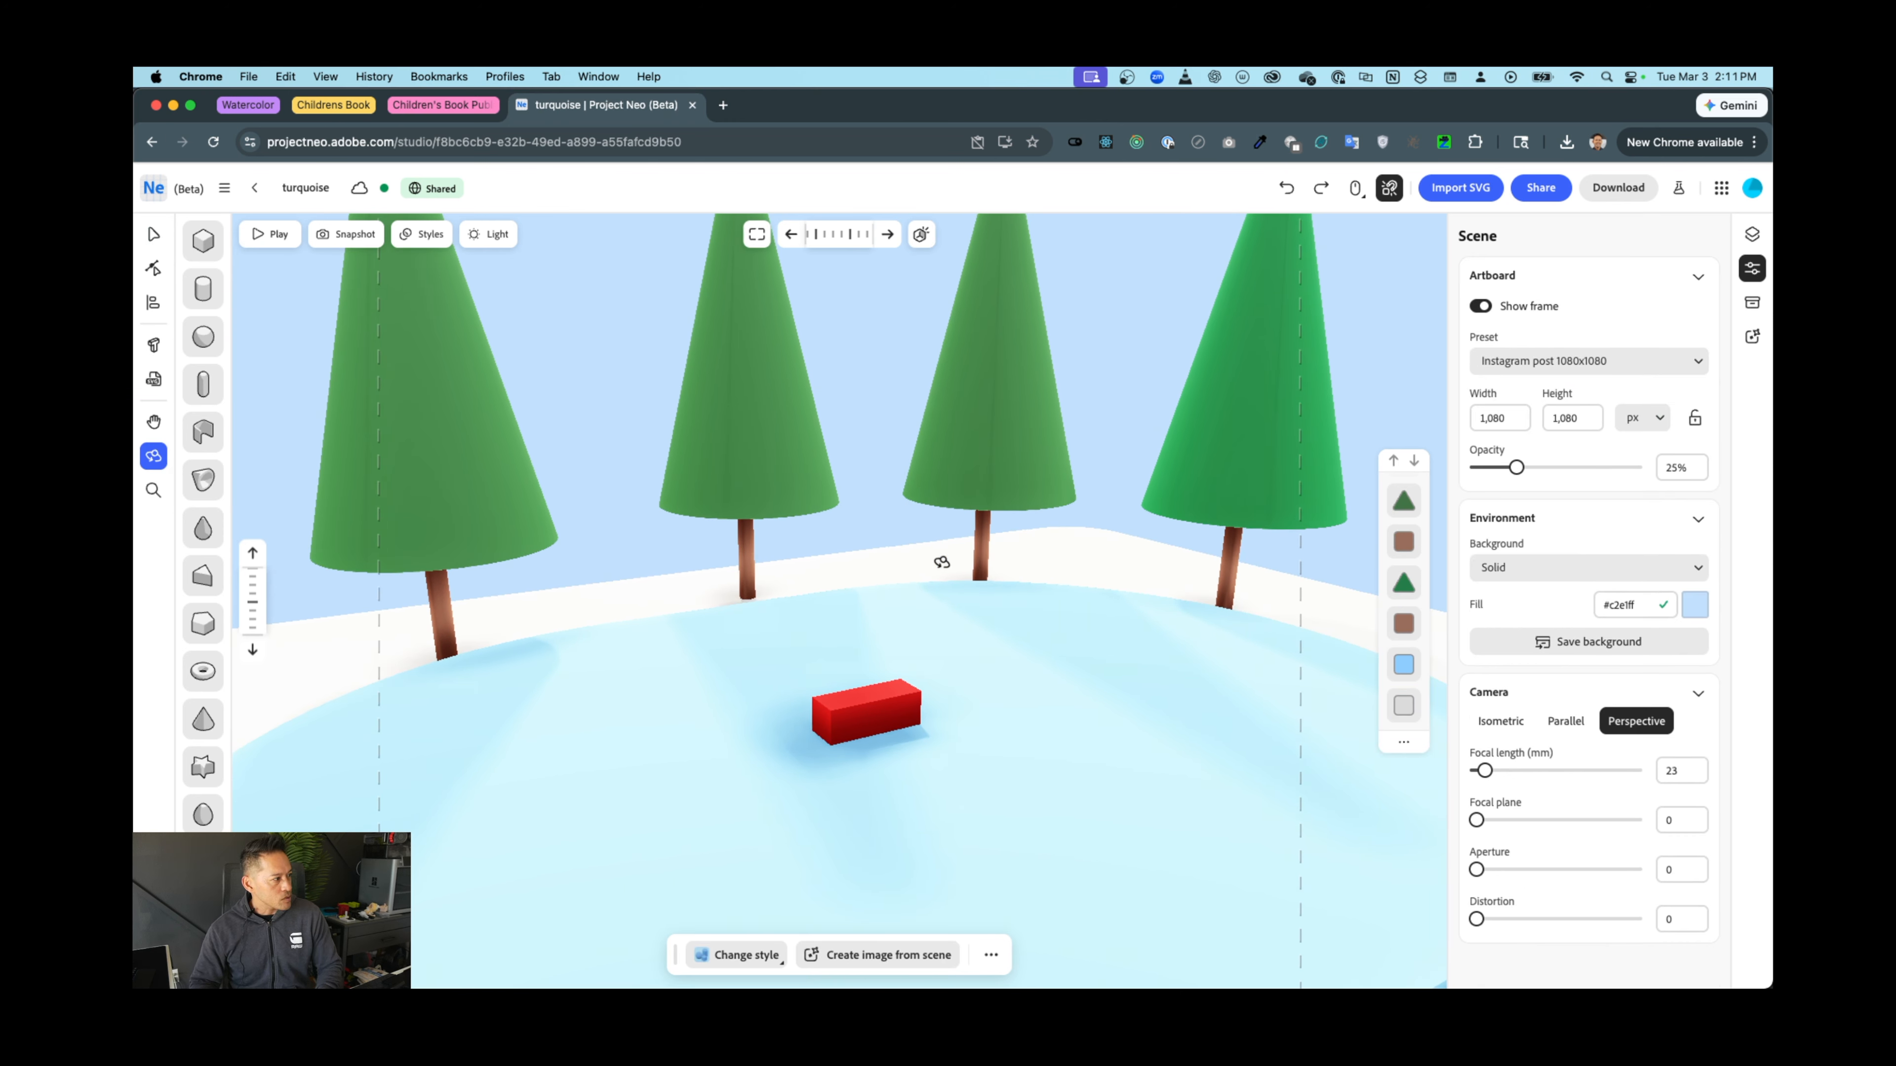
scroll(942, 561, "down", 2, "alt")
scroll(942, 561, "up", 5, "alt")
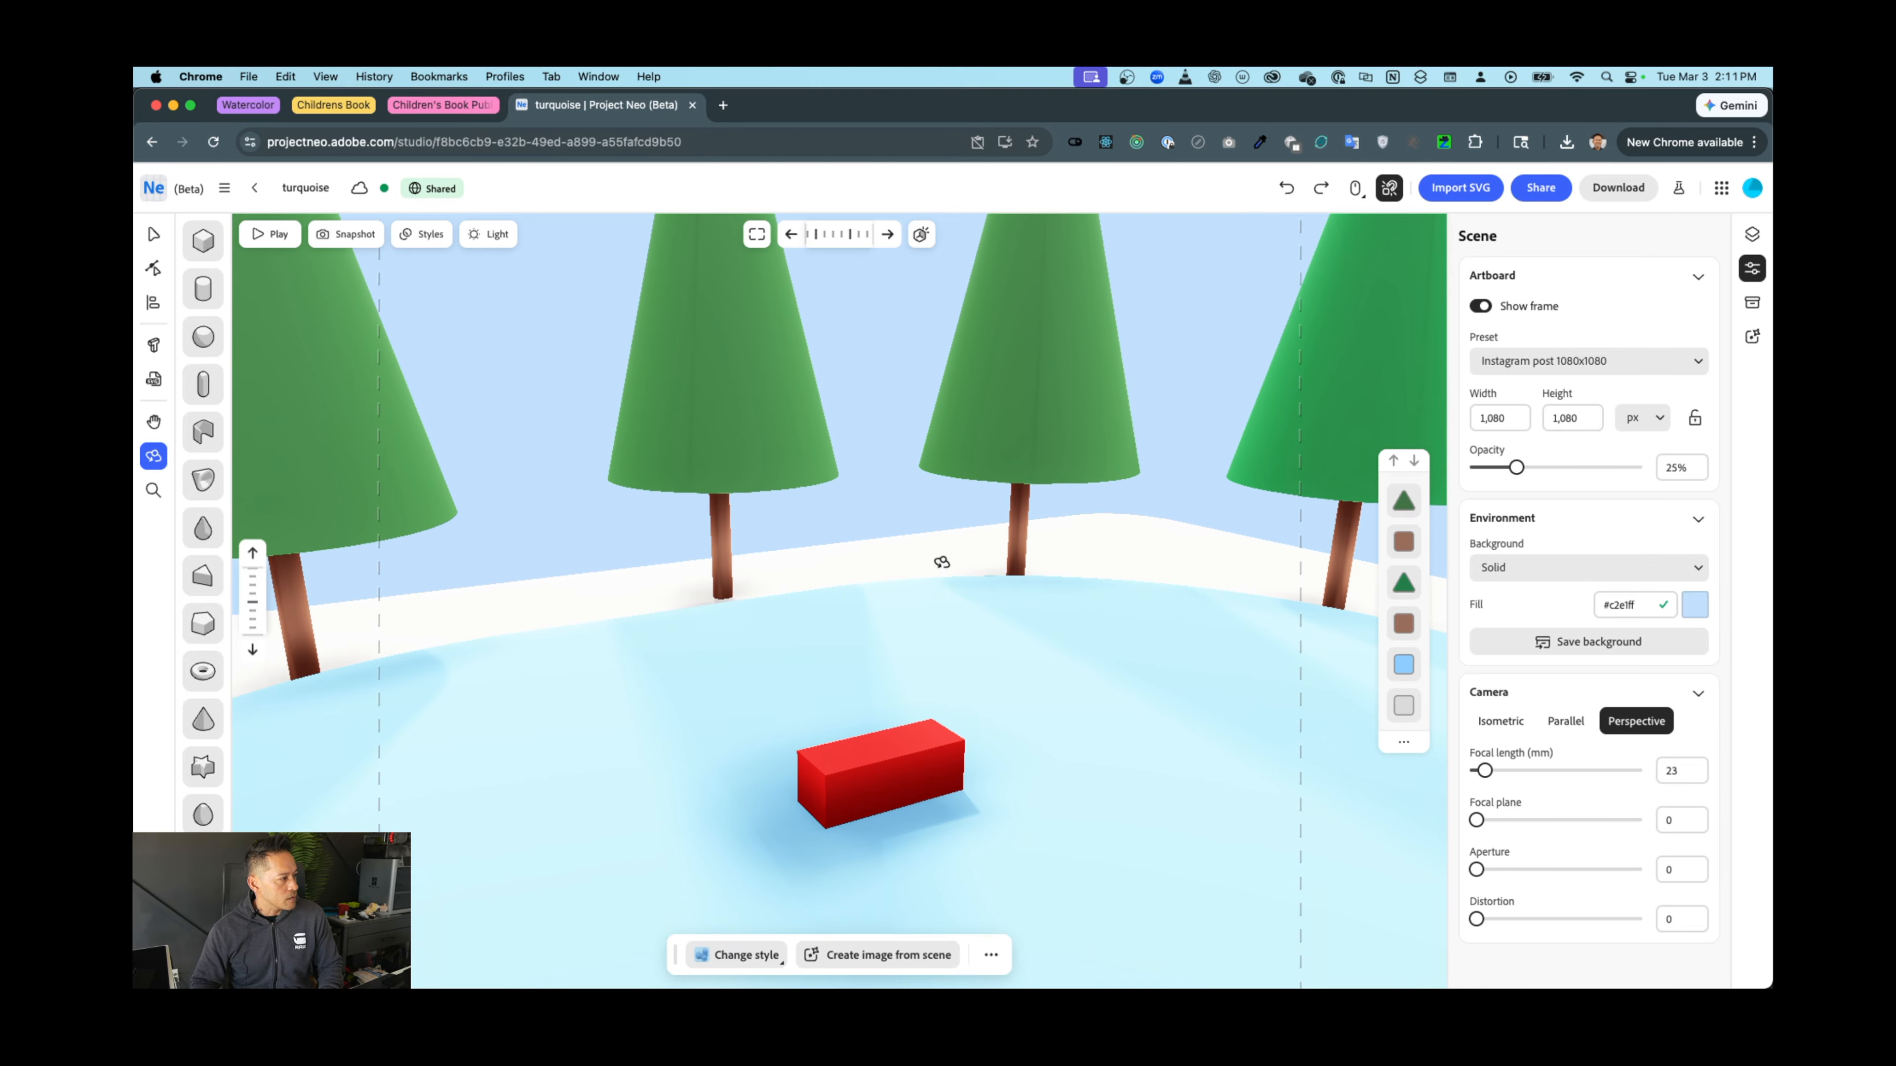
scroll(942, 561, "down", 5)
scroll(942, 562, "down", 3)
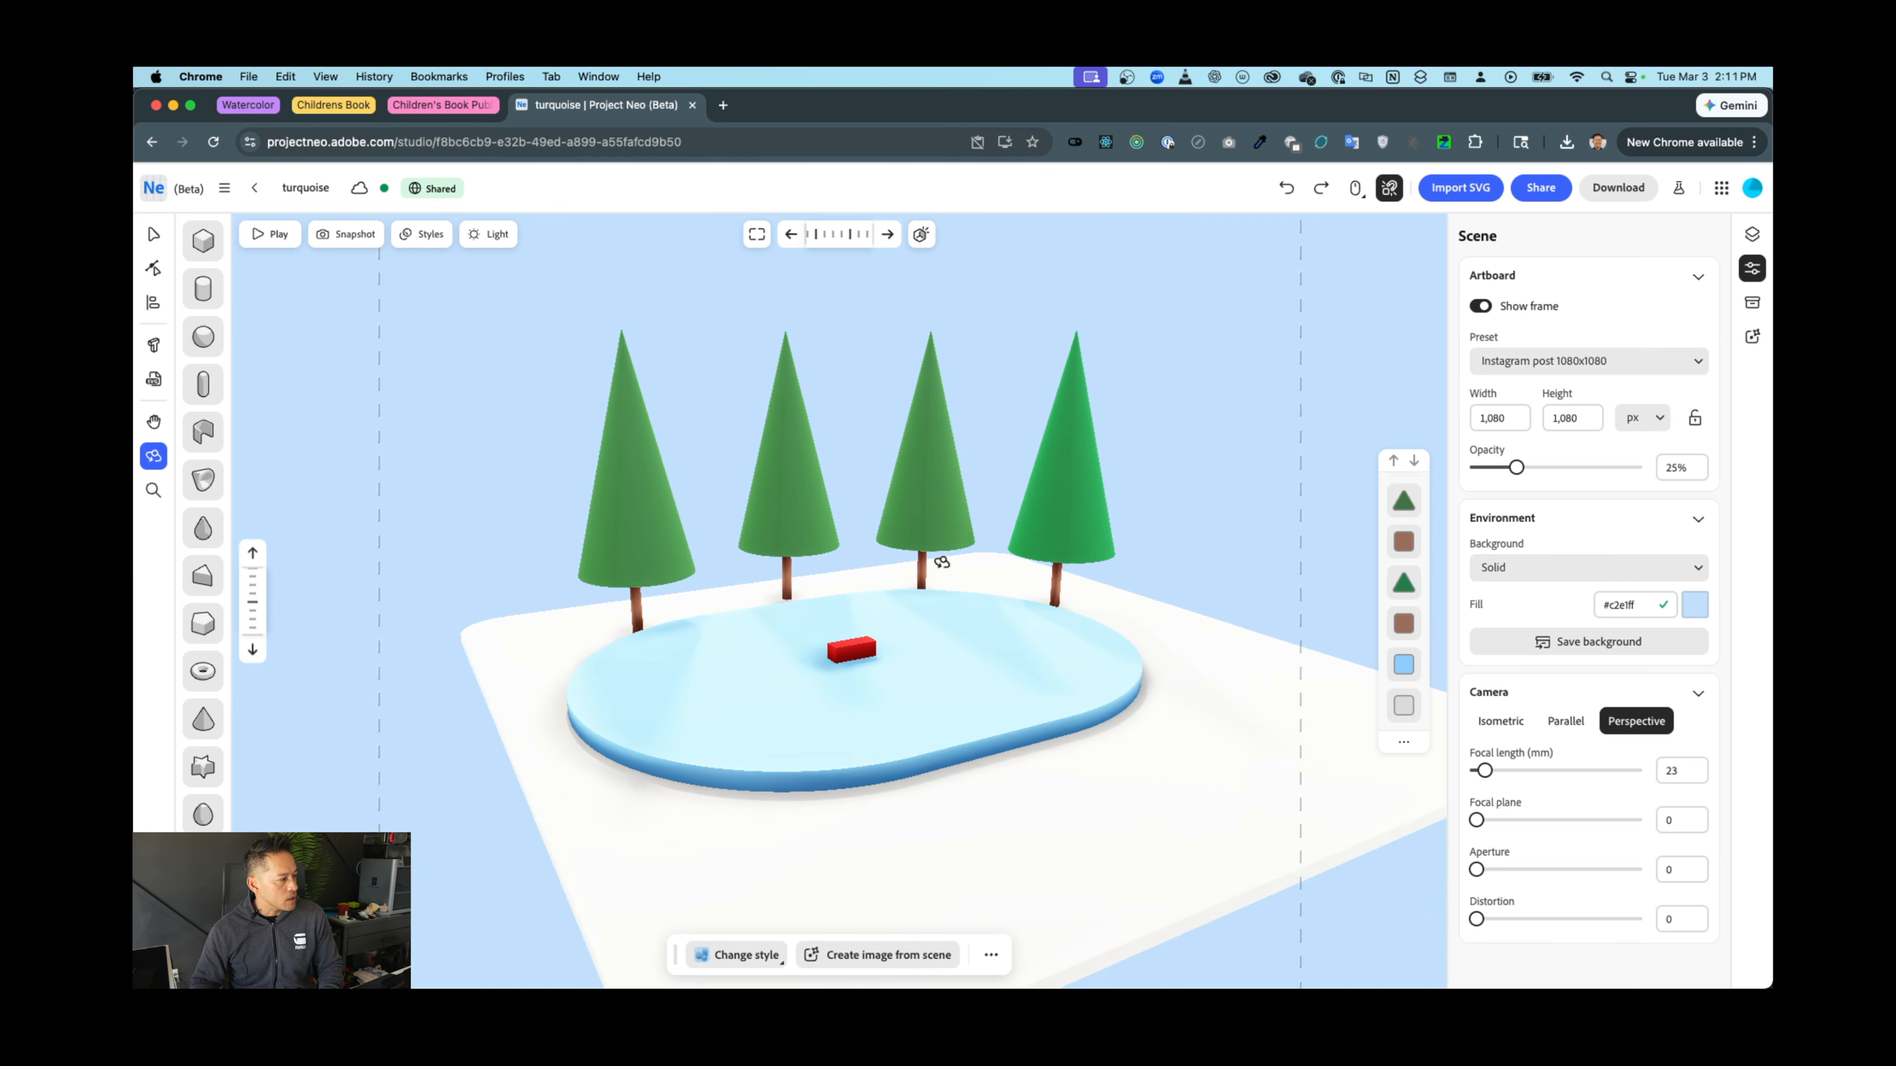
scroll(942, 561, "up", 6)
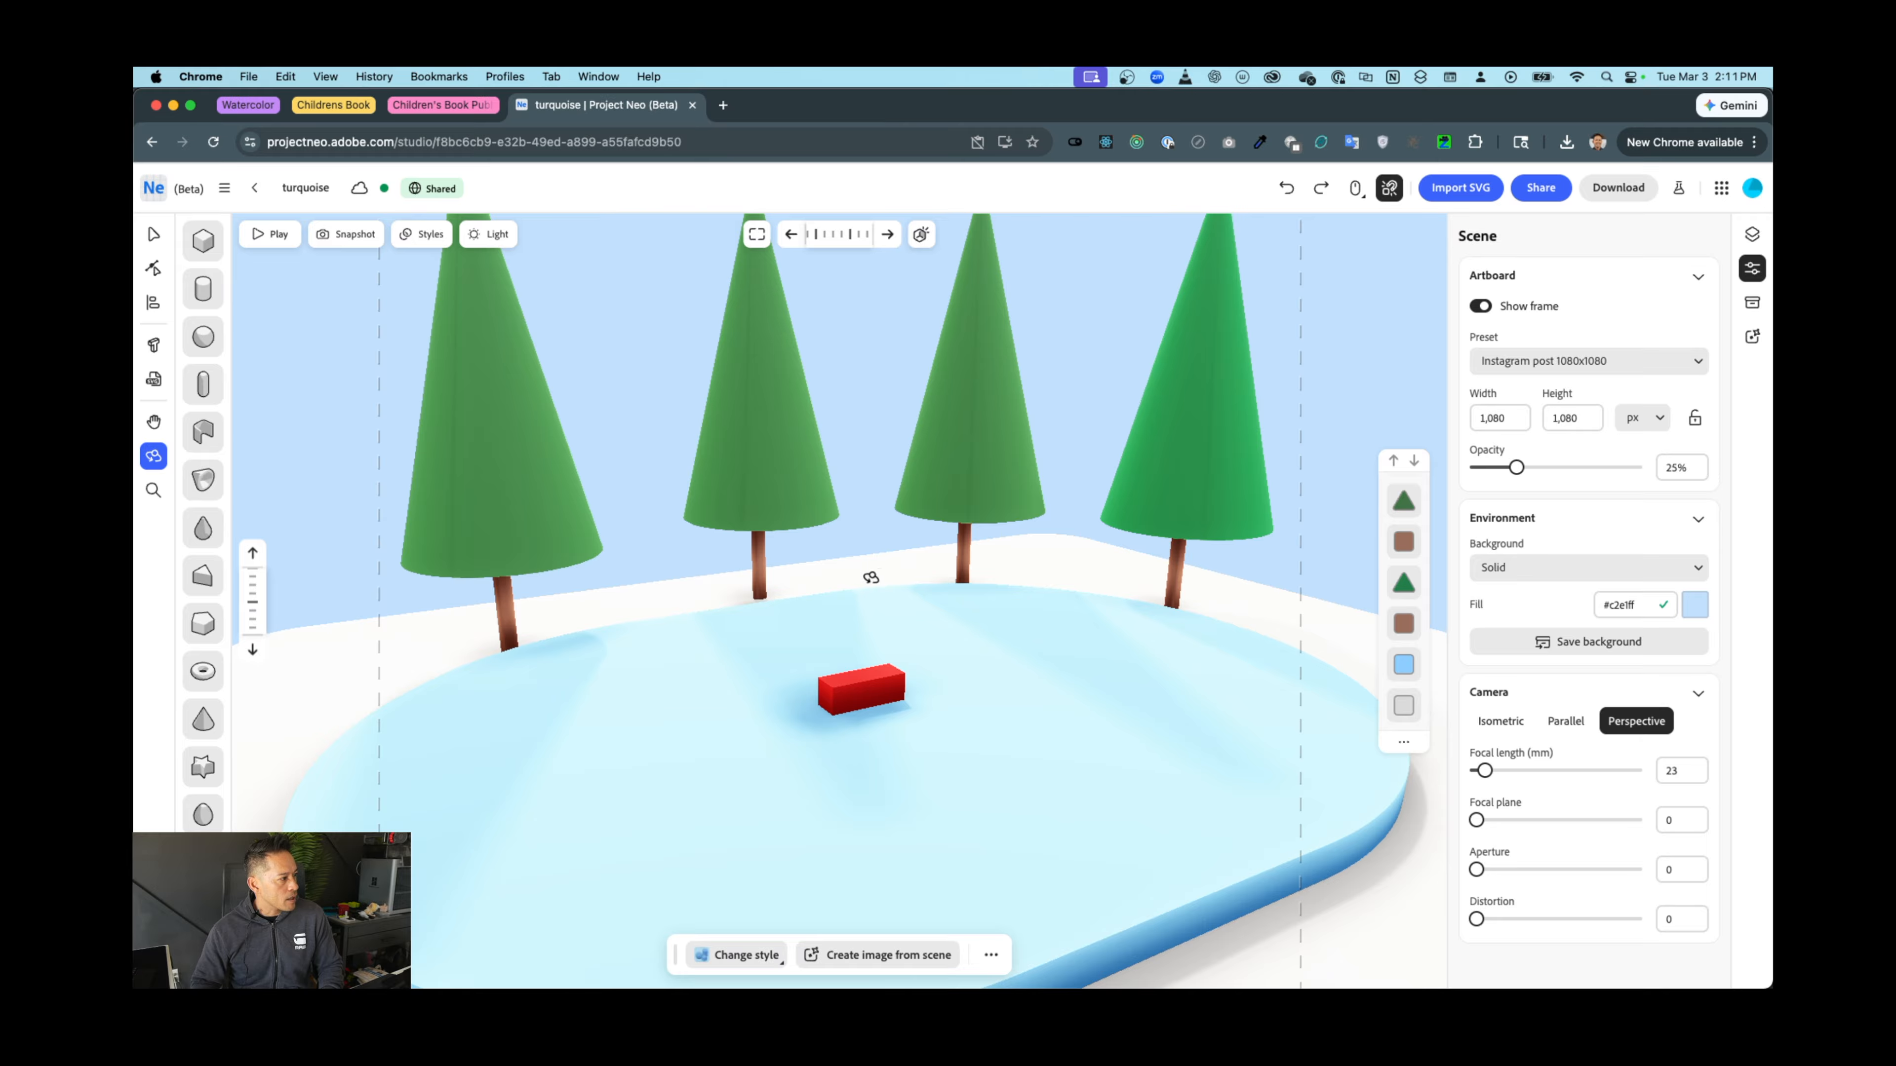
scroll(870, 577, "up", 3)
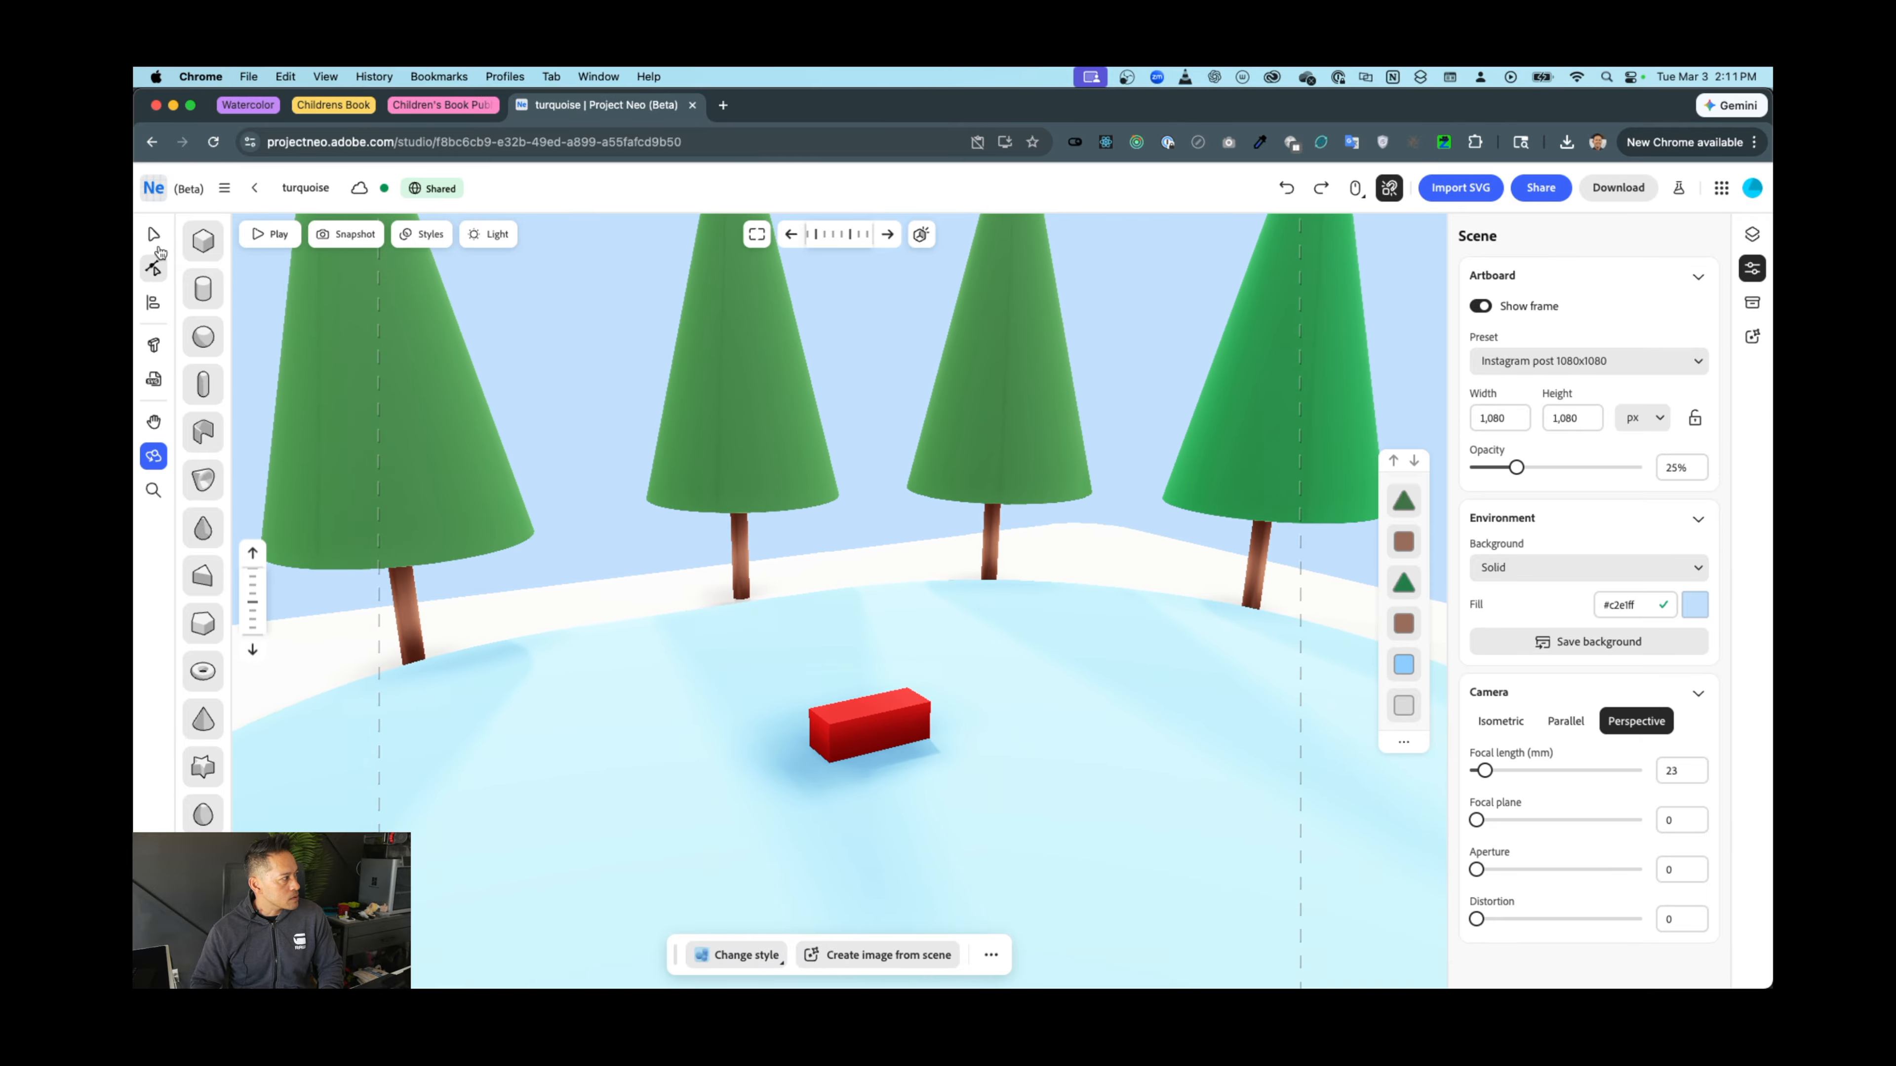
left_click(154, 233)
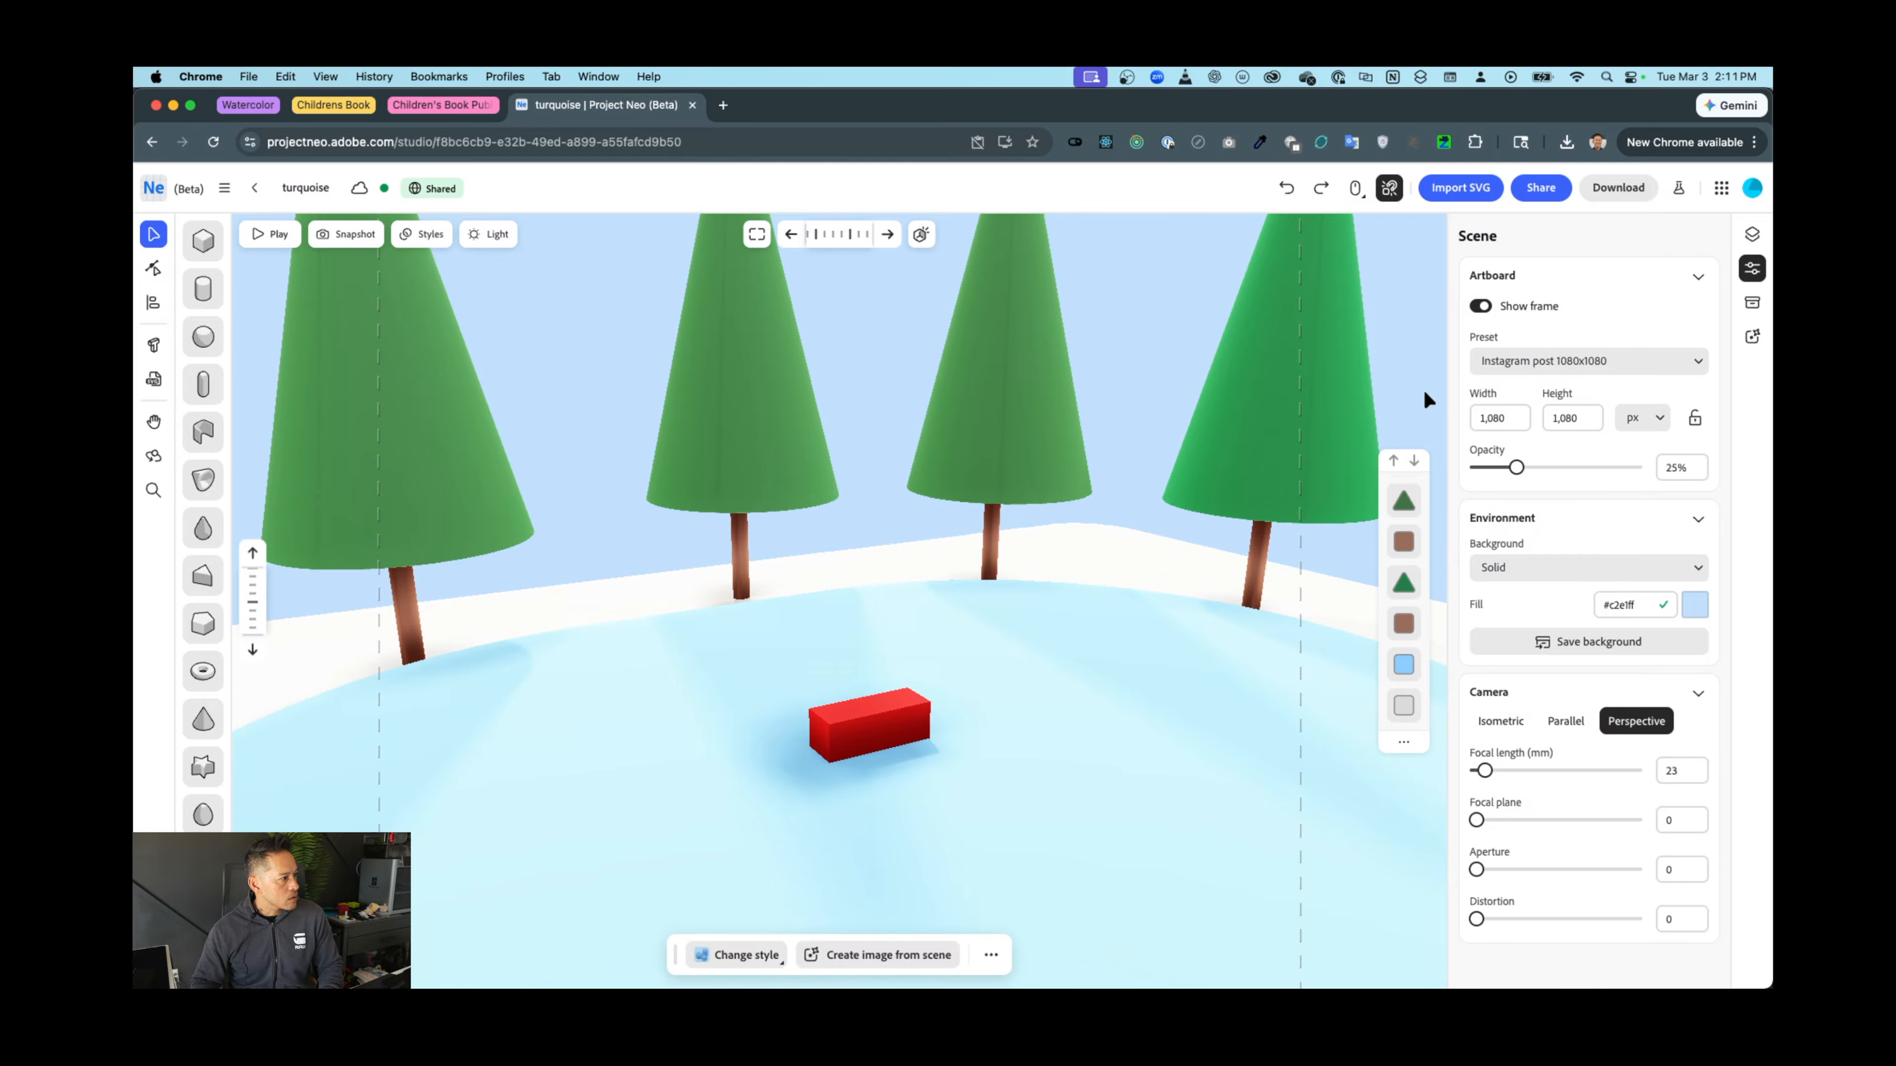
scroll(1419, 392, "down", 5)
scroll(1419, 392, "up", 1)
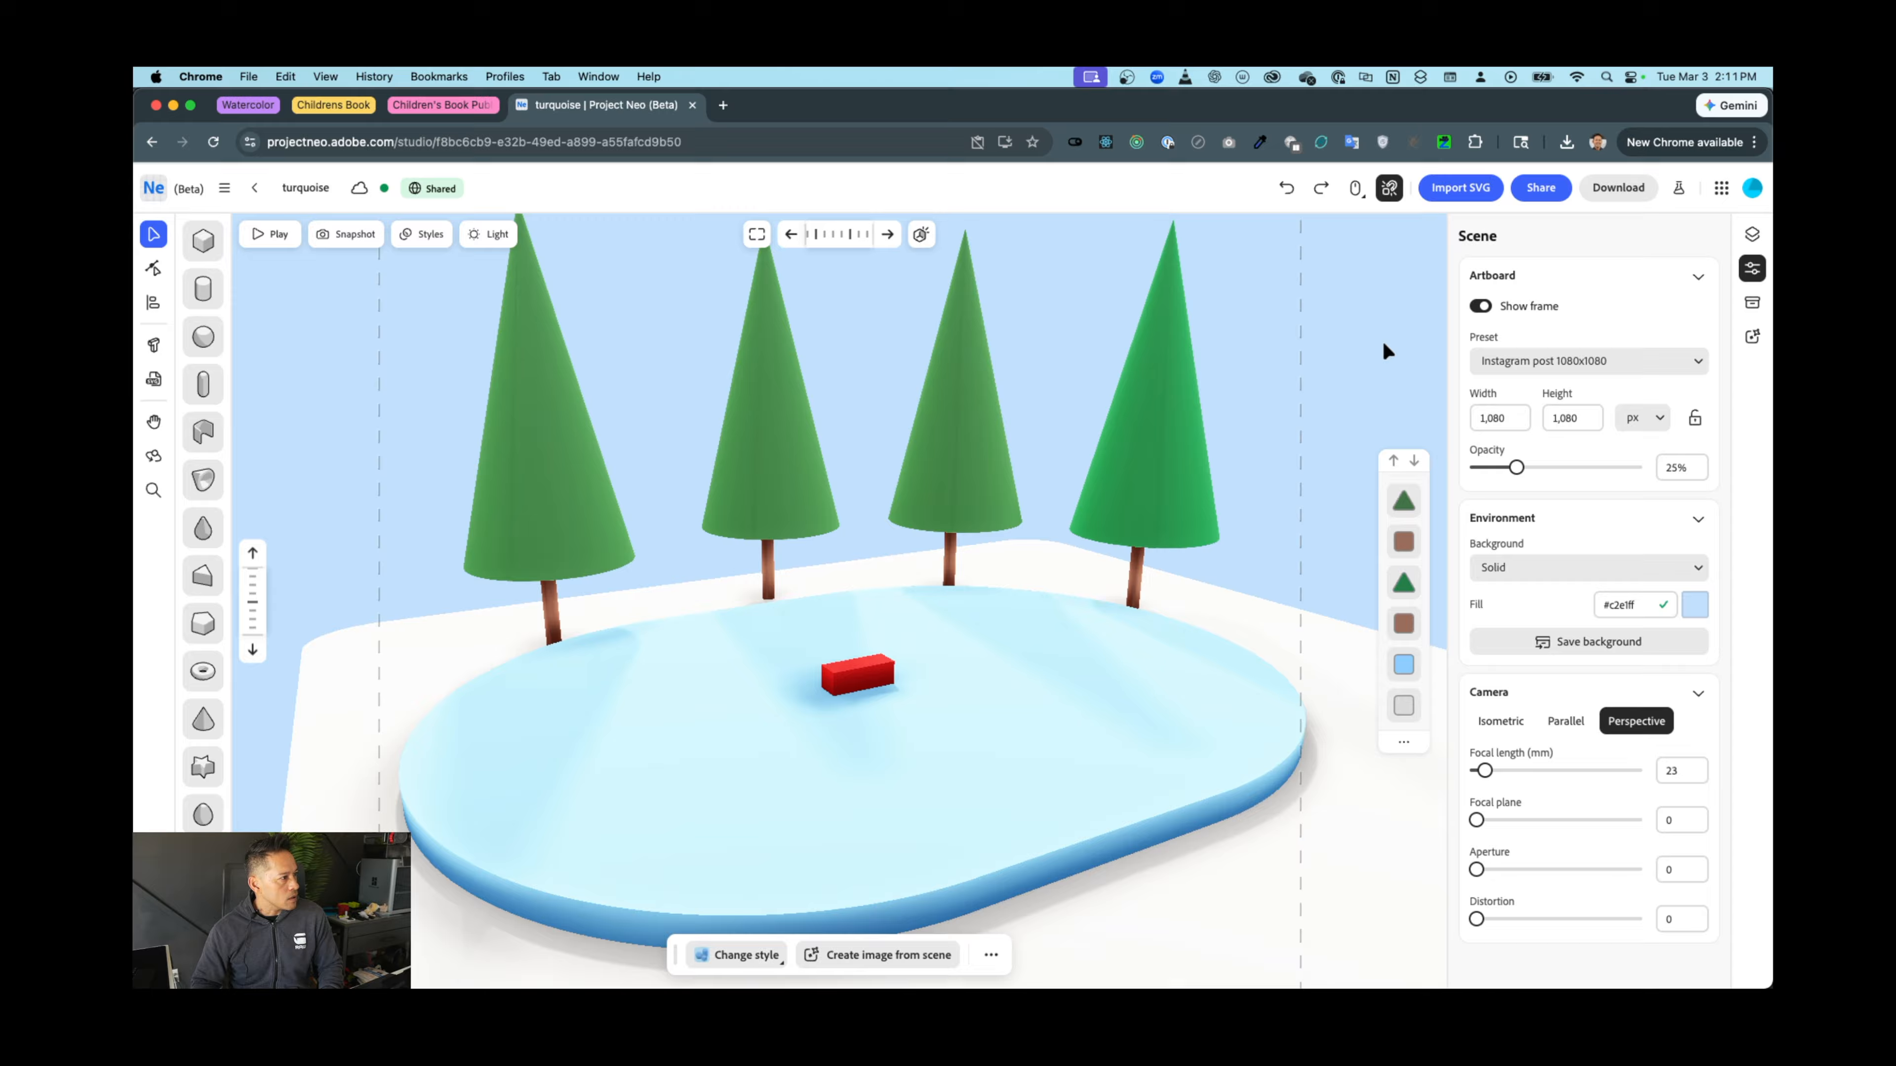
scroll(1381, 339, "up", 2)
scroll(1383, 343, "up", 3)
scroll(1383, 344, "down", 3)
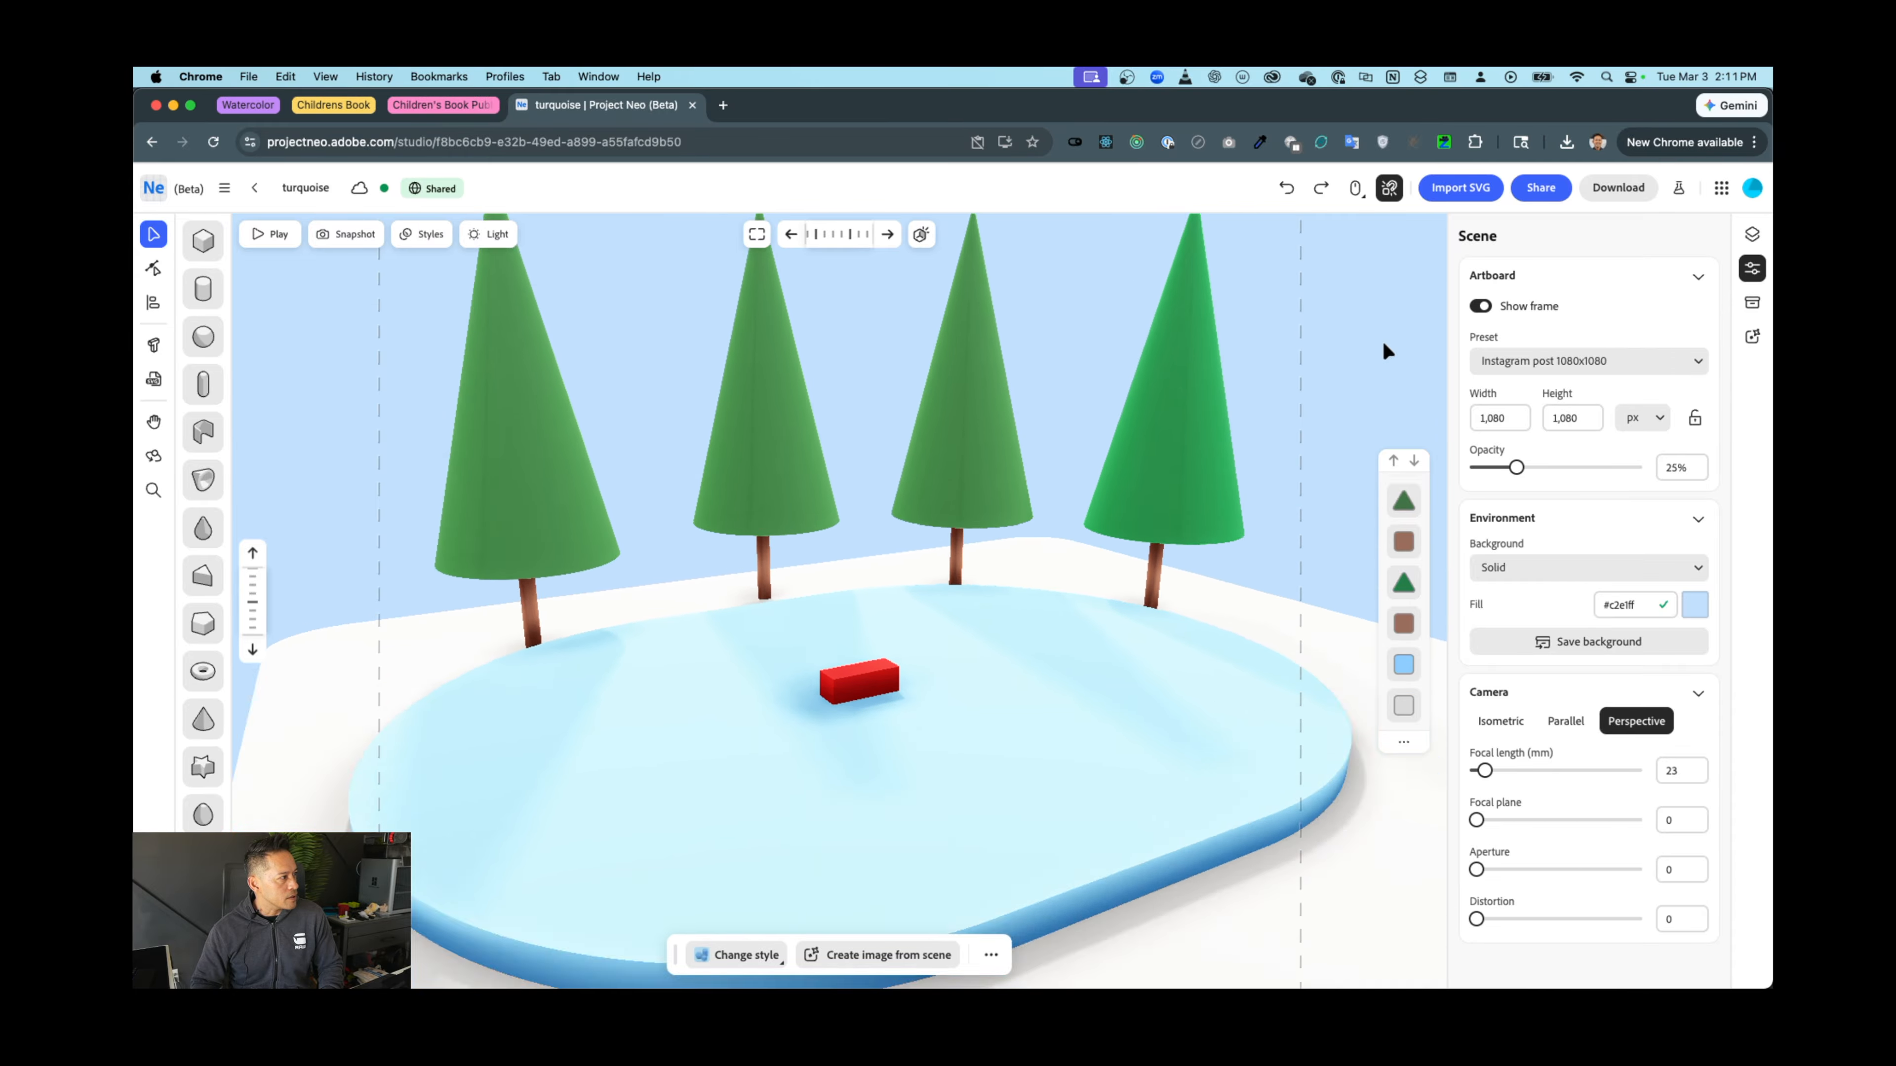
scroll(1383, 343, "up", 3)
scroll(1383, 343, "down", 3)
scroll(1382, 342, "down", 4)
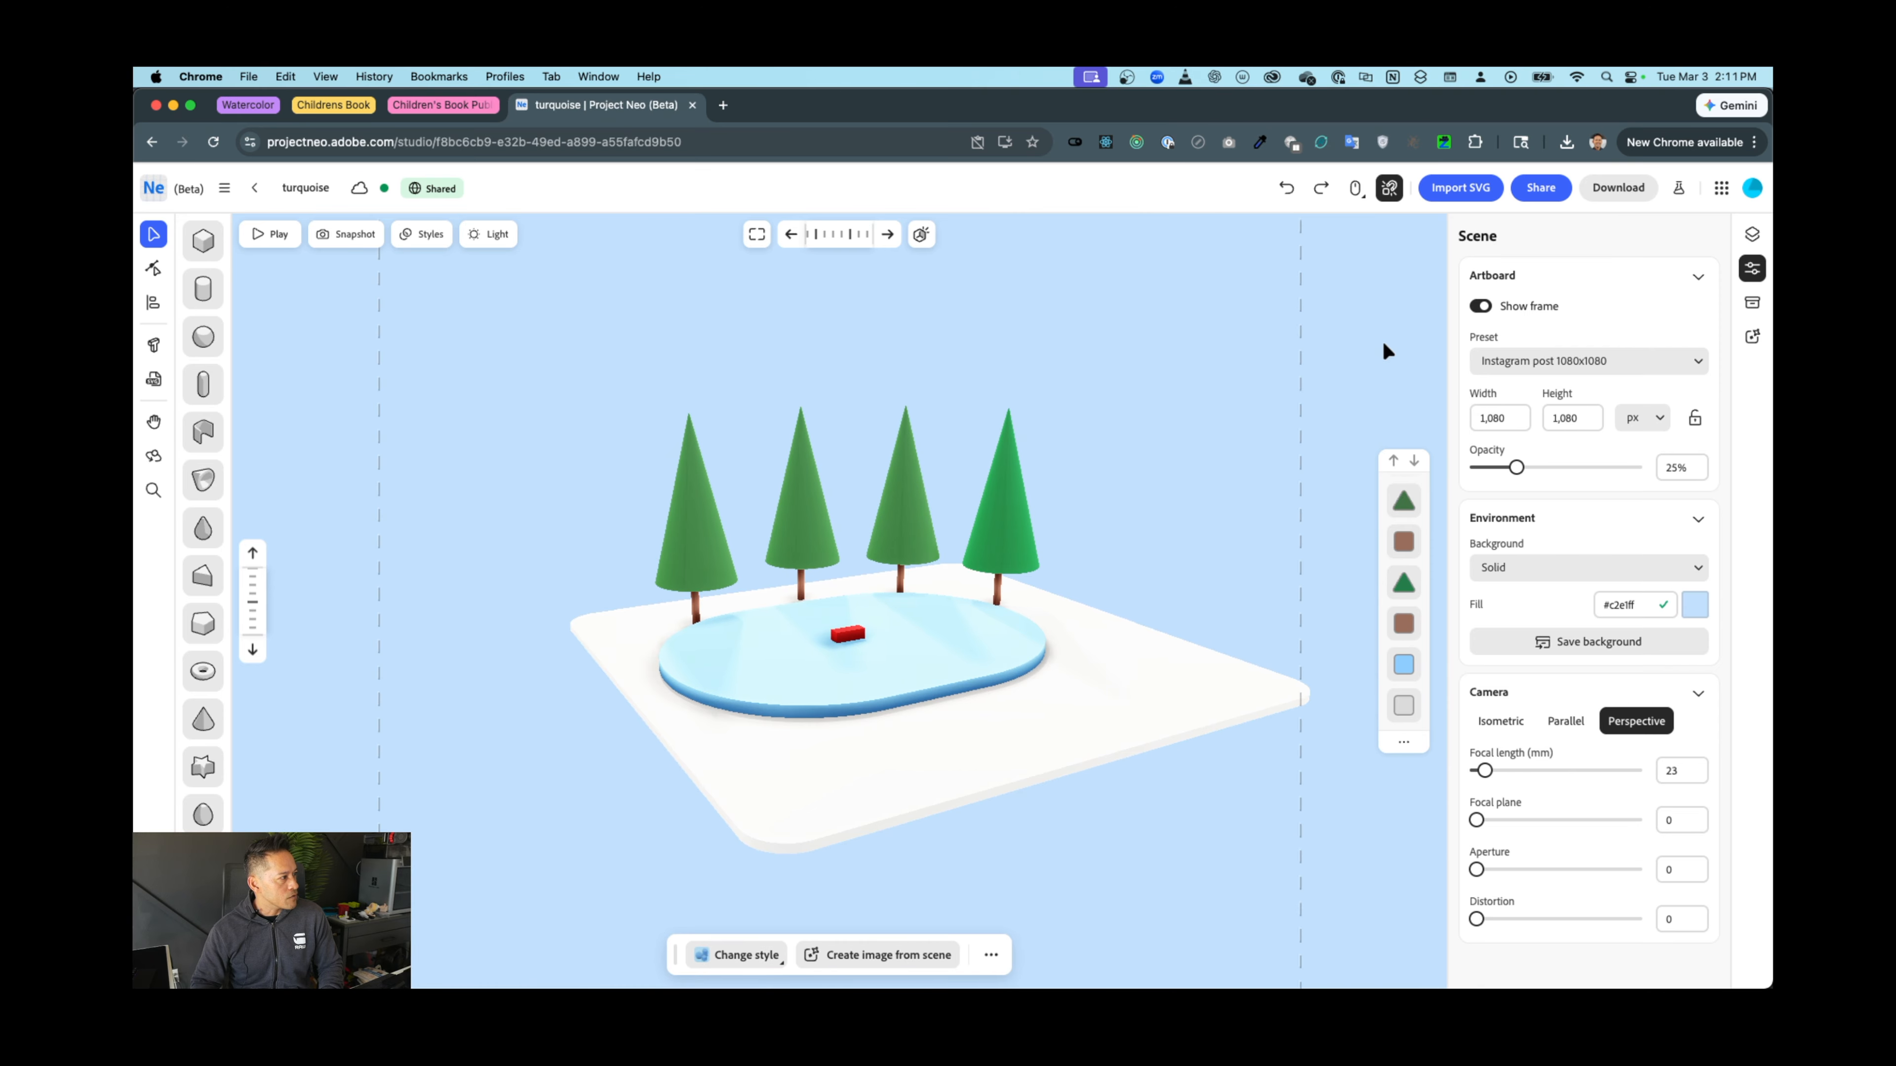
scroll(1382, 342, "up", 4)
scroll(1382, 339, "up", 2)
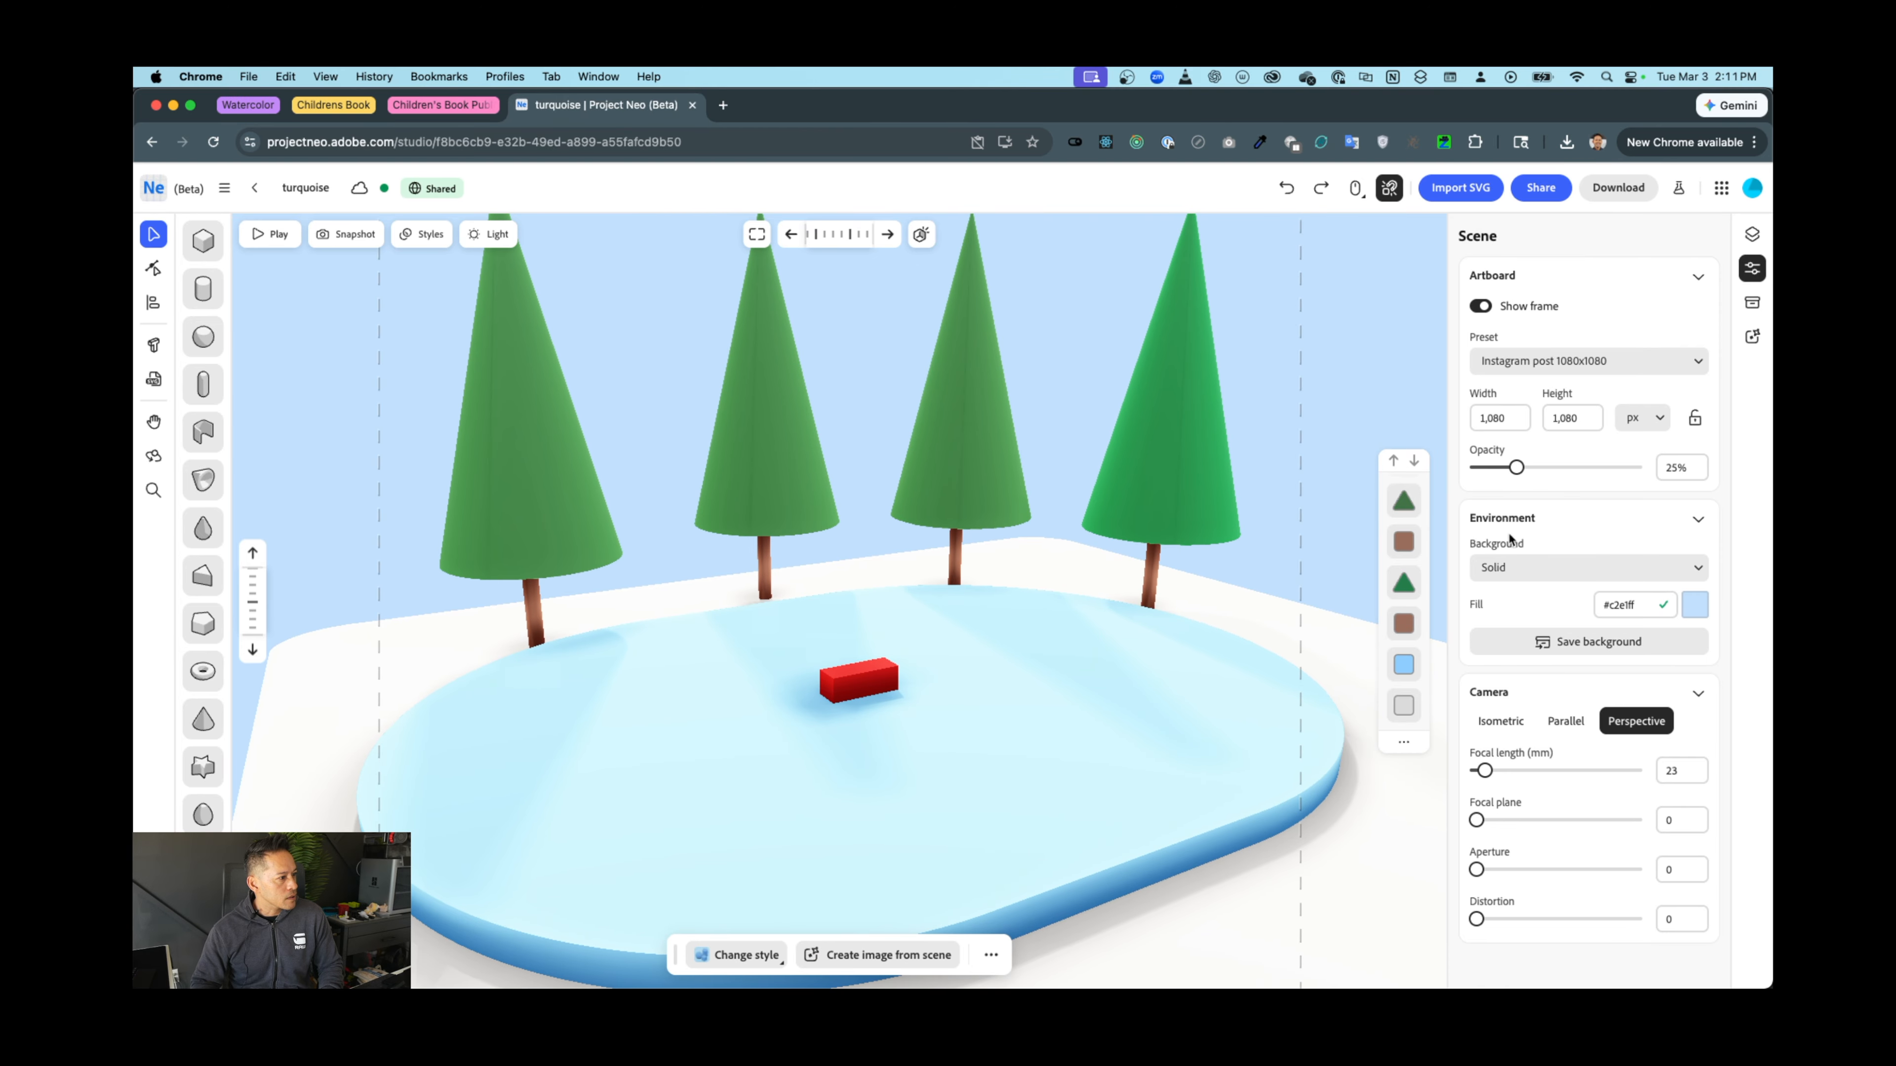
left_click(1563, 728)
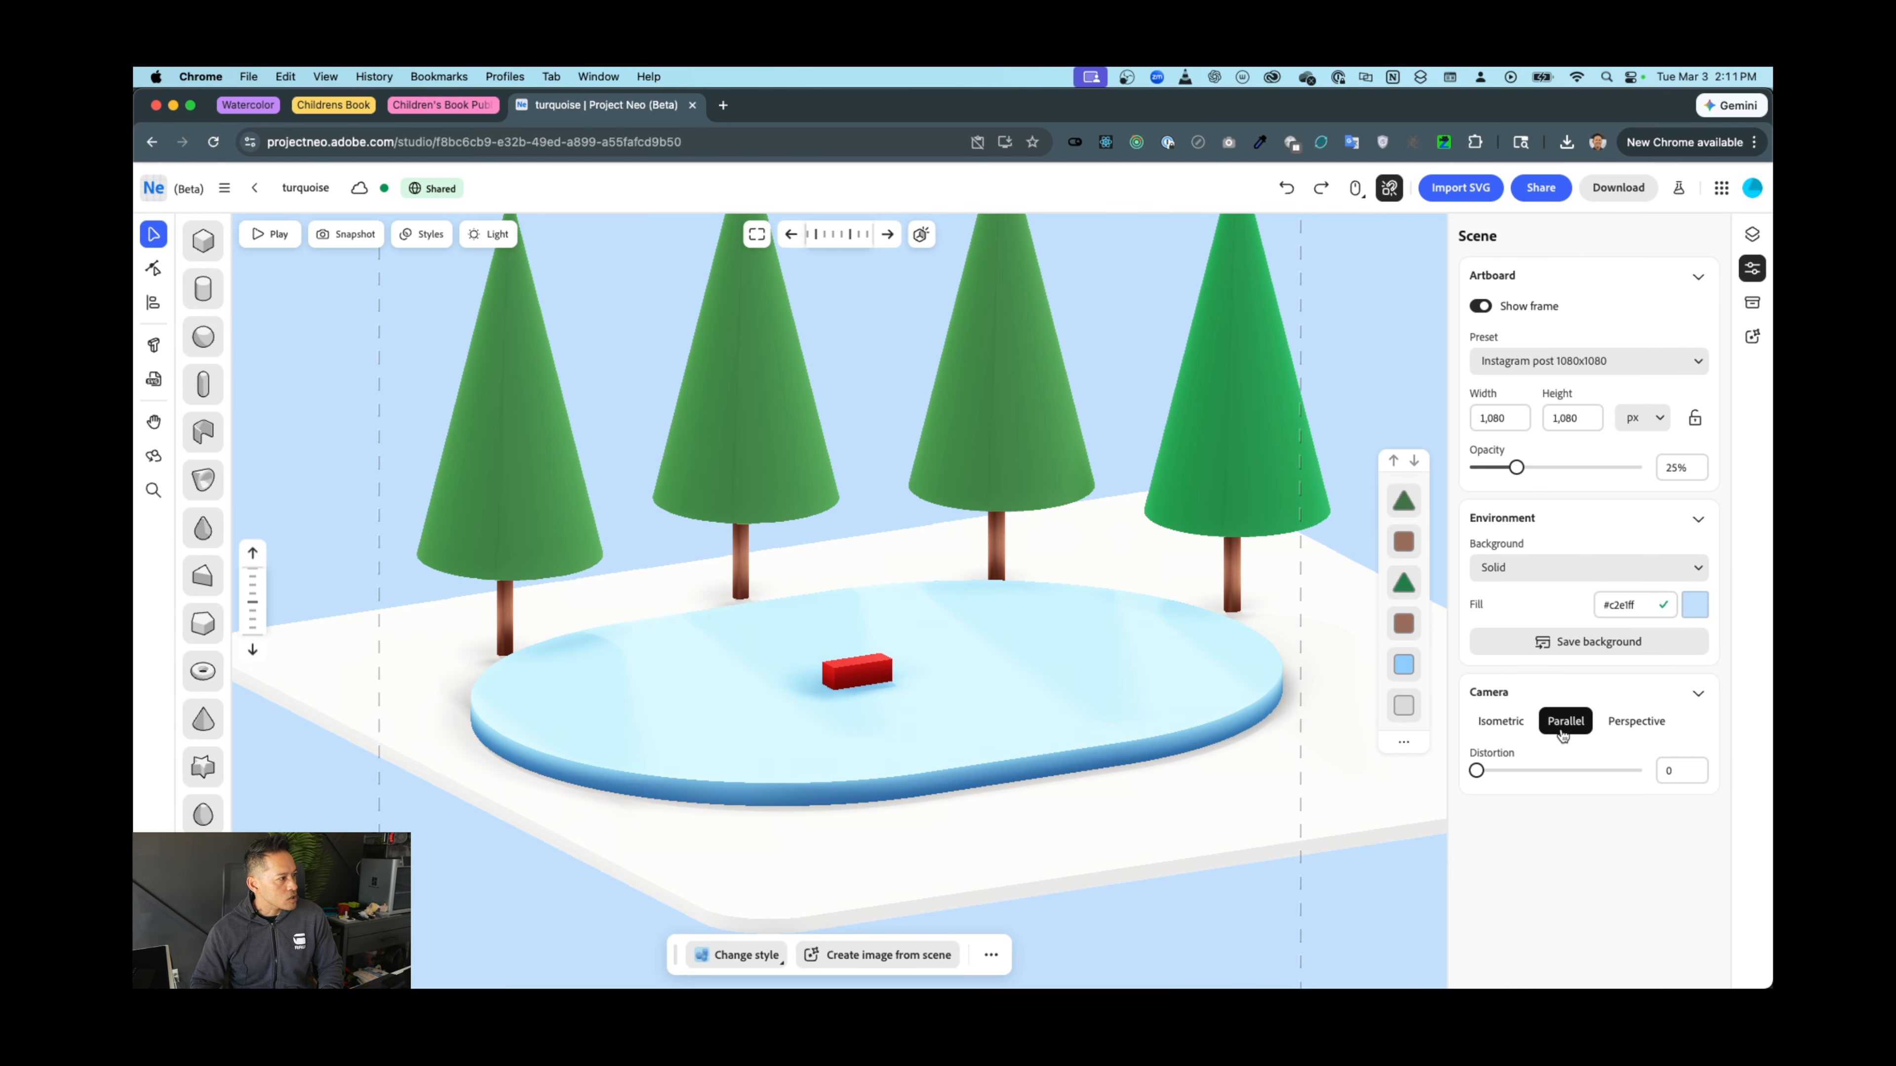
left_click(1499, 722)
left_click(1635, 721)
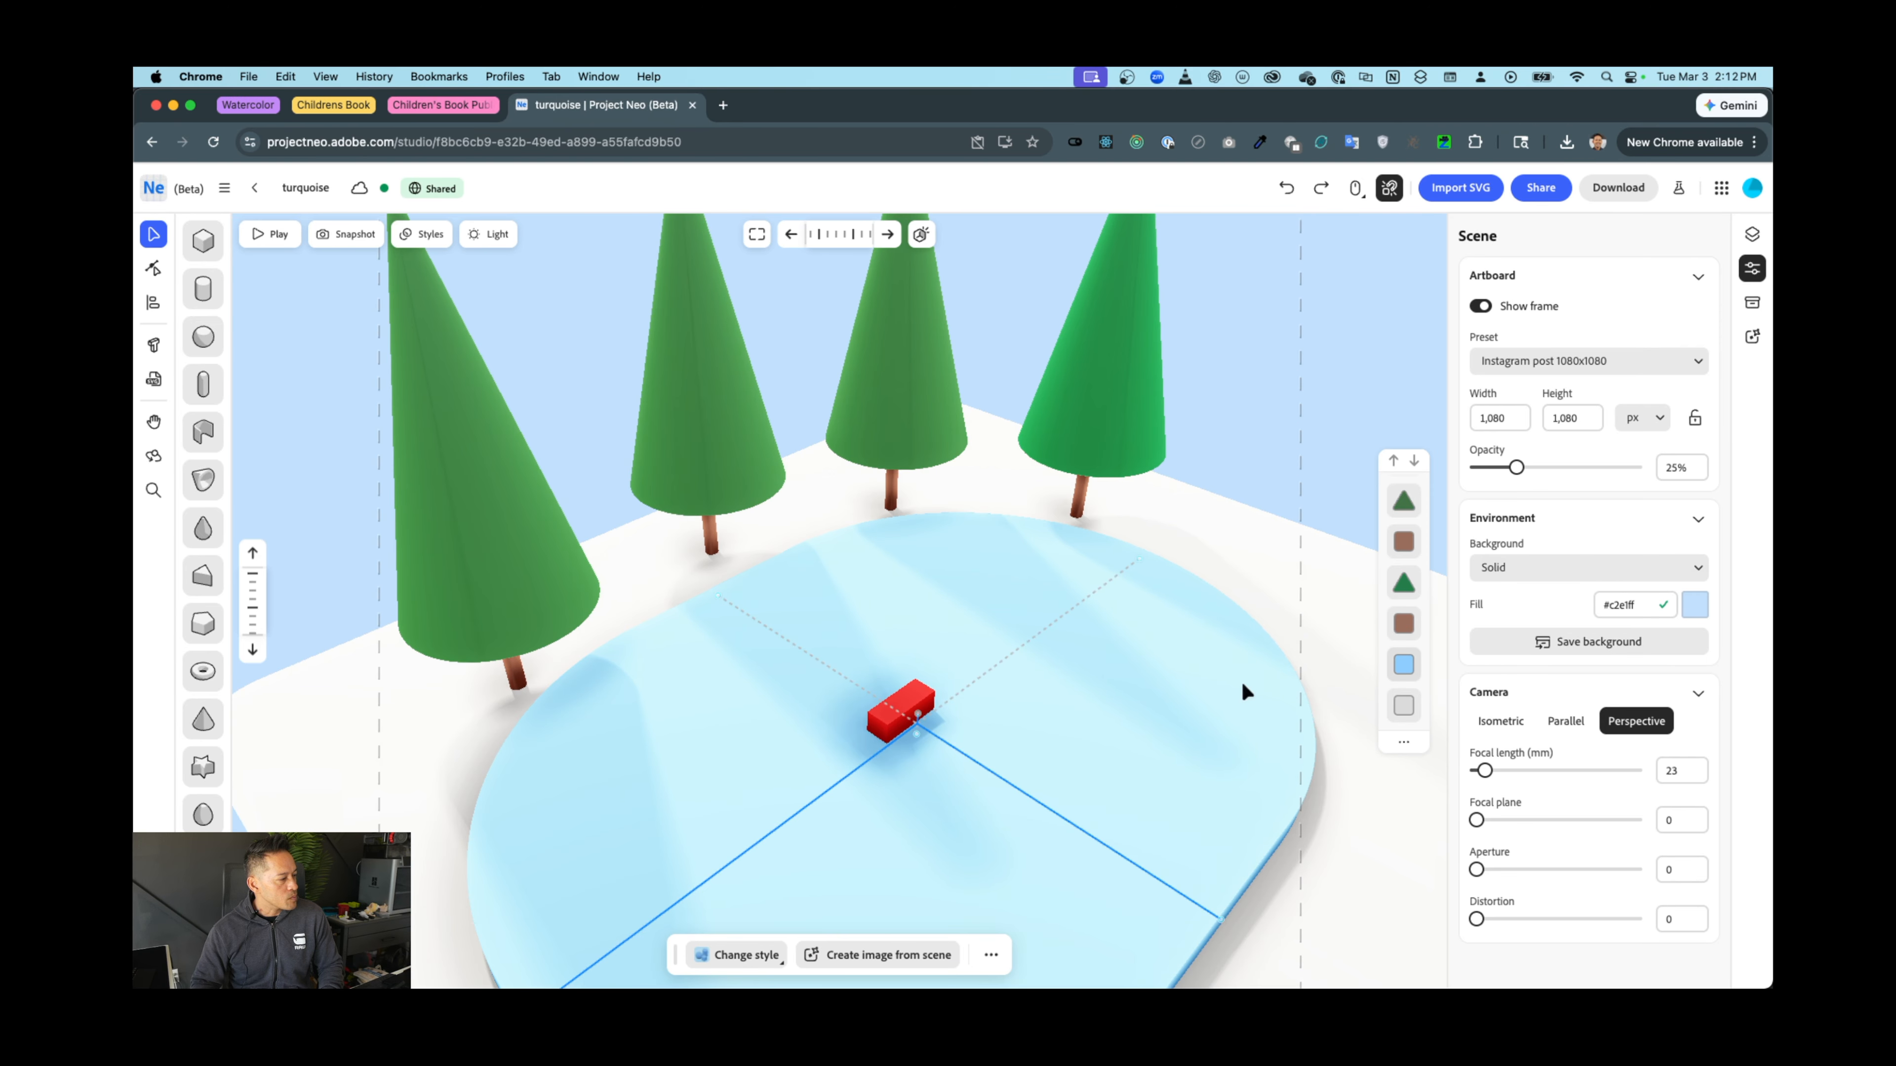
scroll(1331, 392, "down", 5)
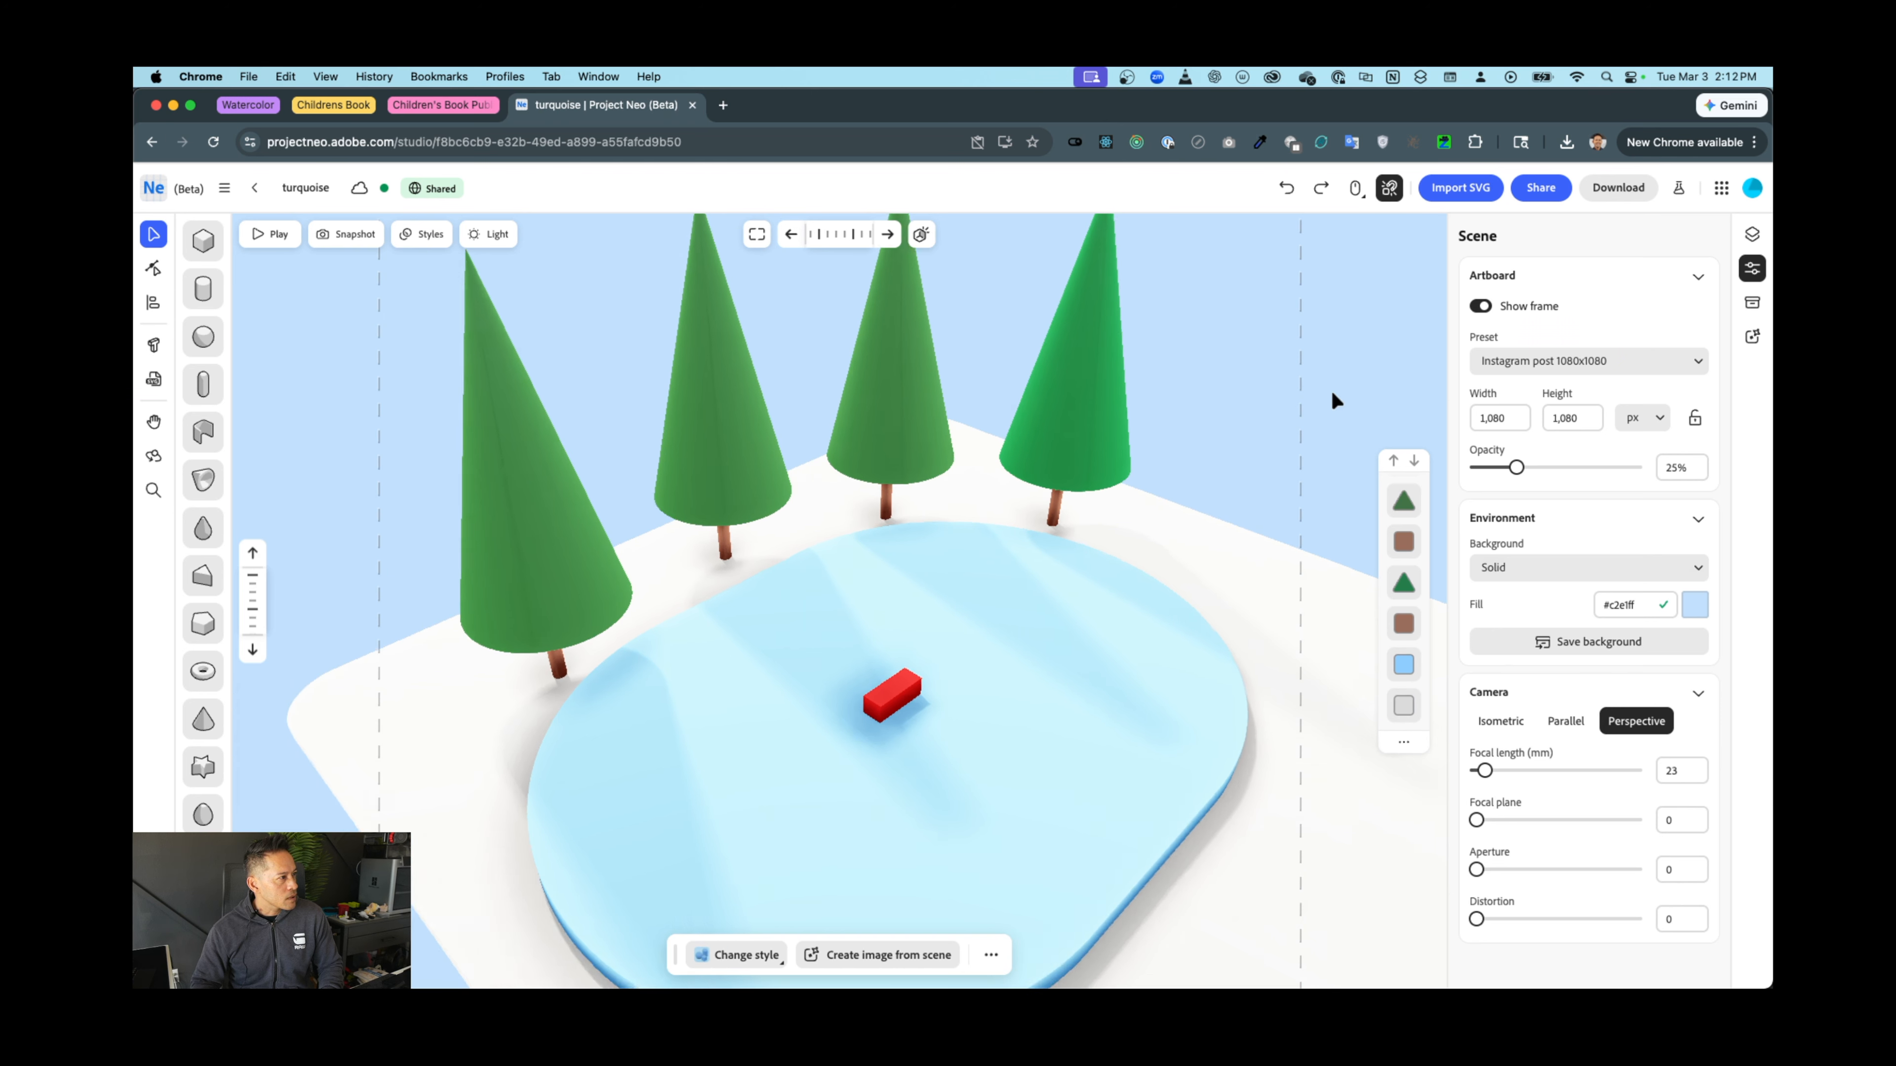
scroll(1333, 394, "down", 3)
scroll(1332, 394, "up", 5)
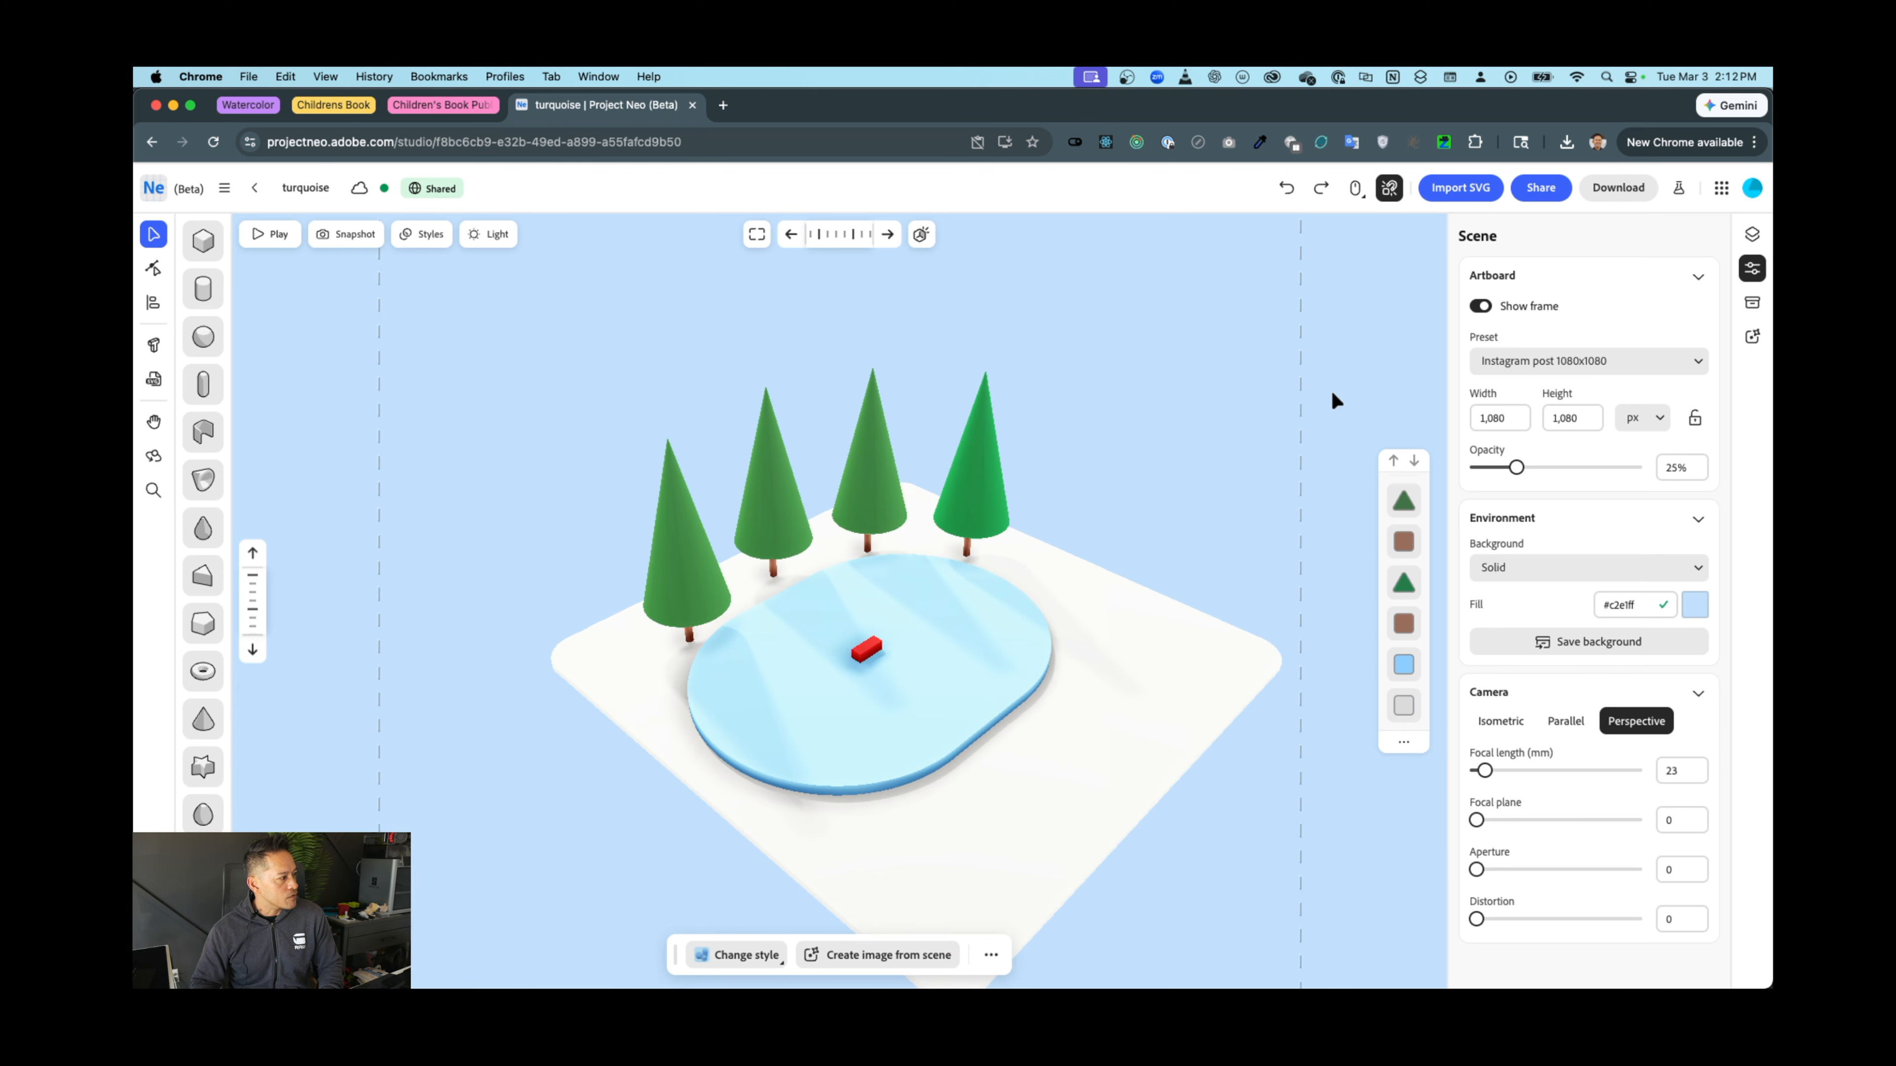
scroll(1332, 394, "up", 2)
scroll(1332, 394, "down", 4)
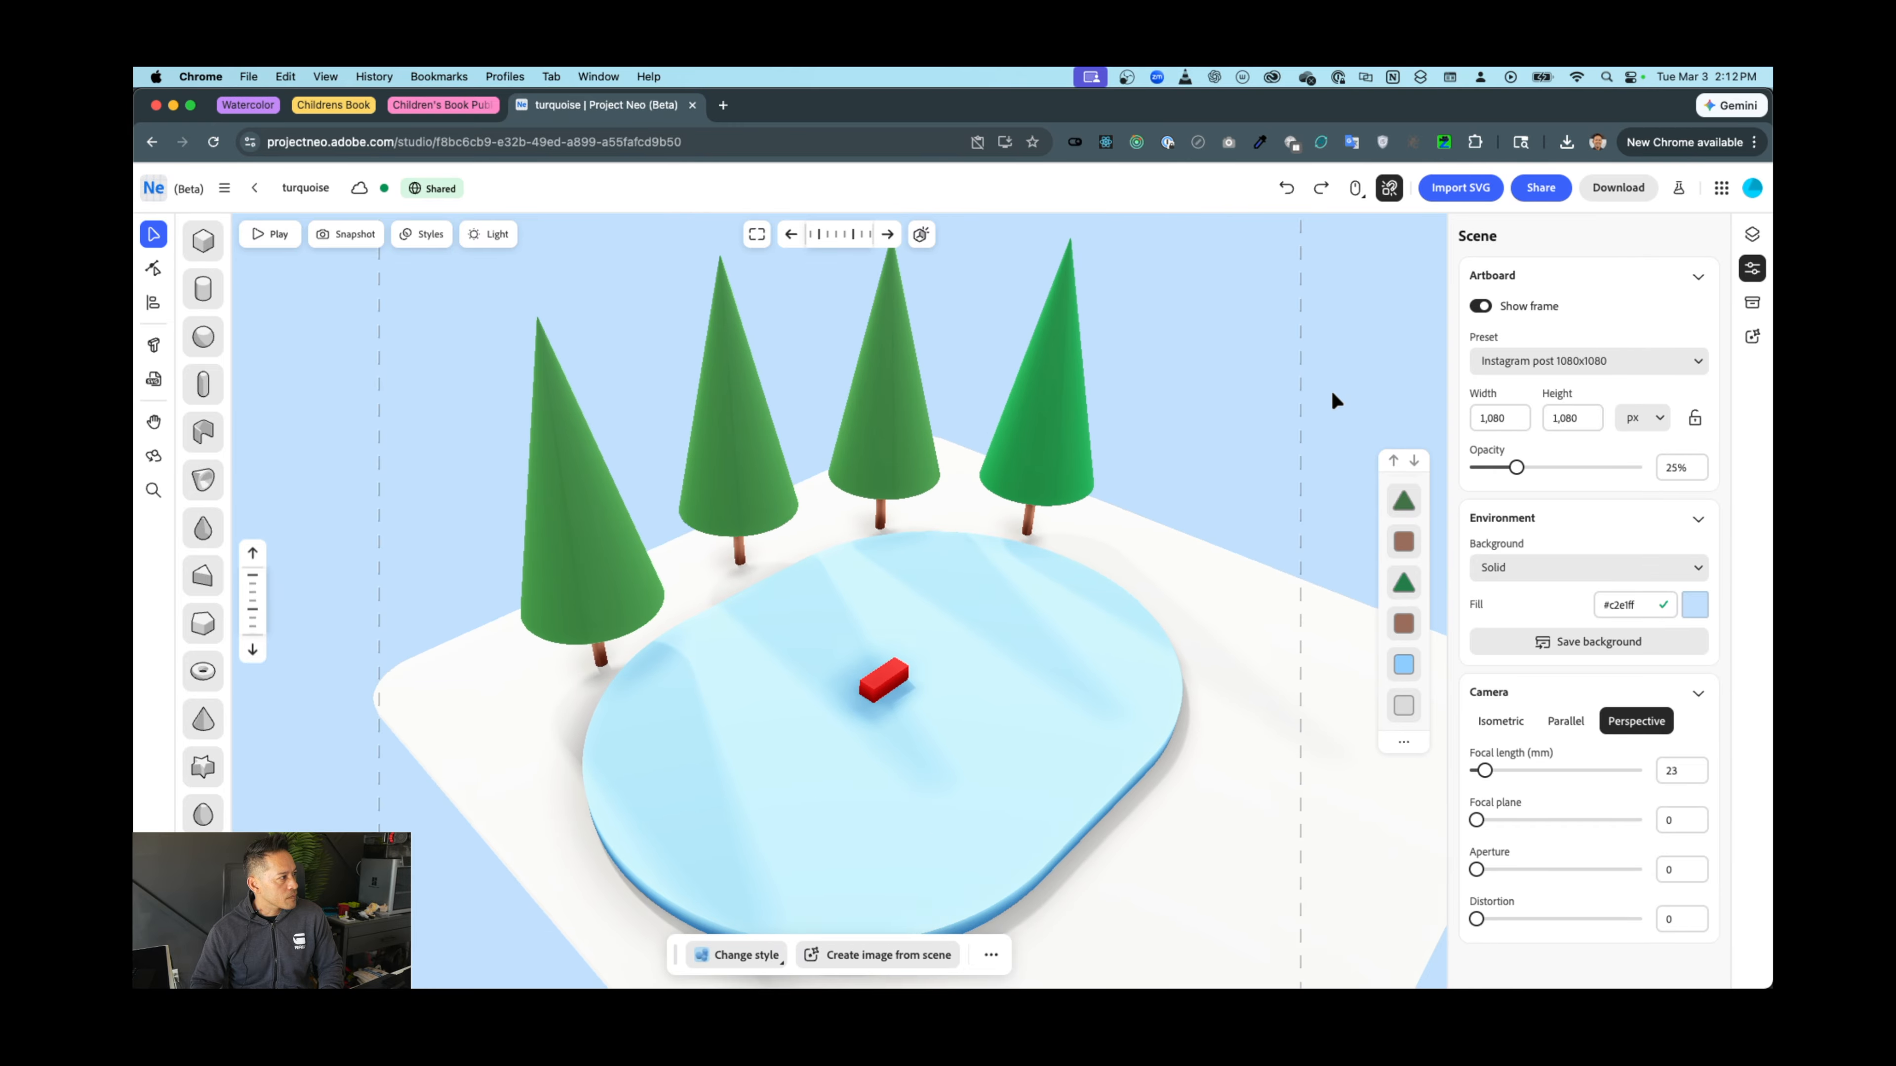
scroll(1331, 394, "up", 5)
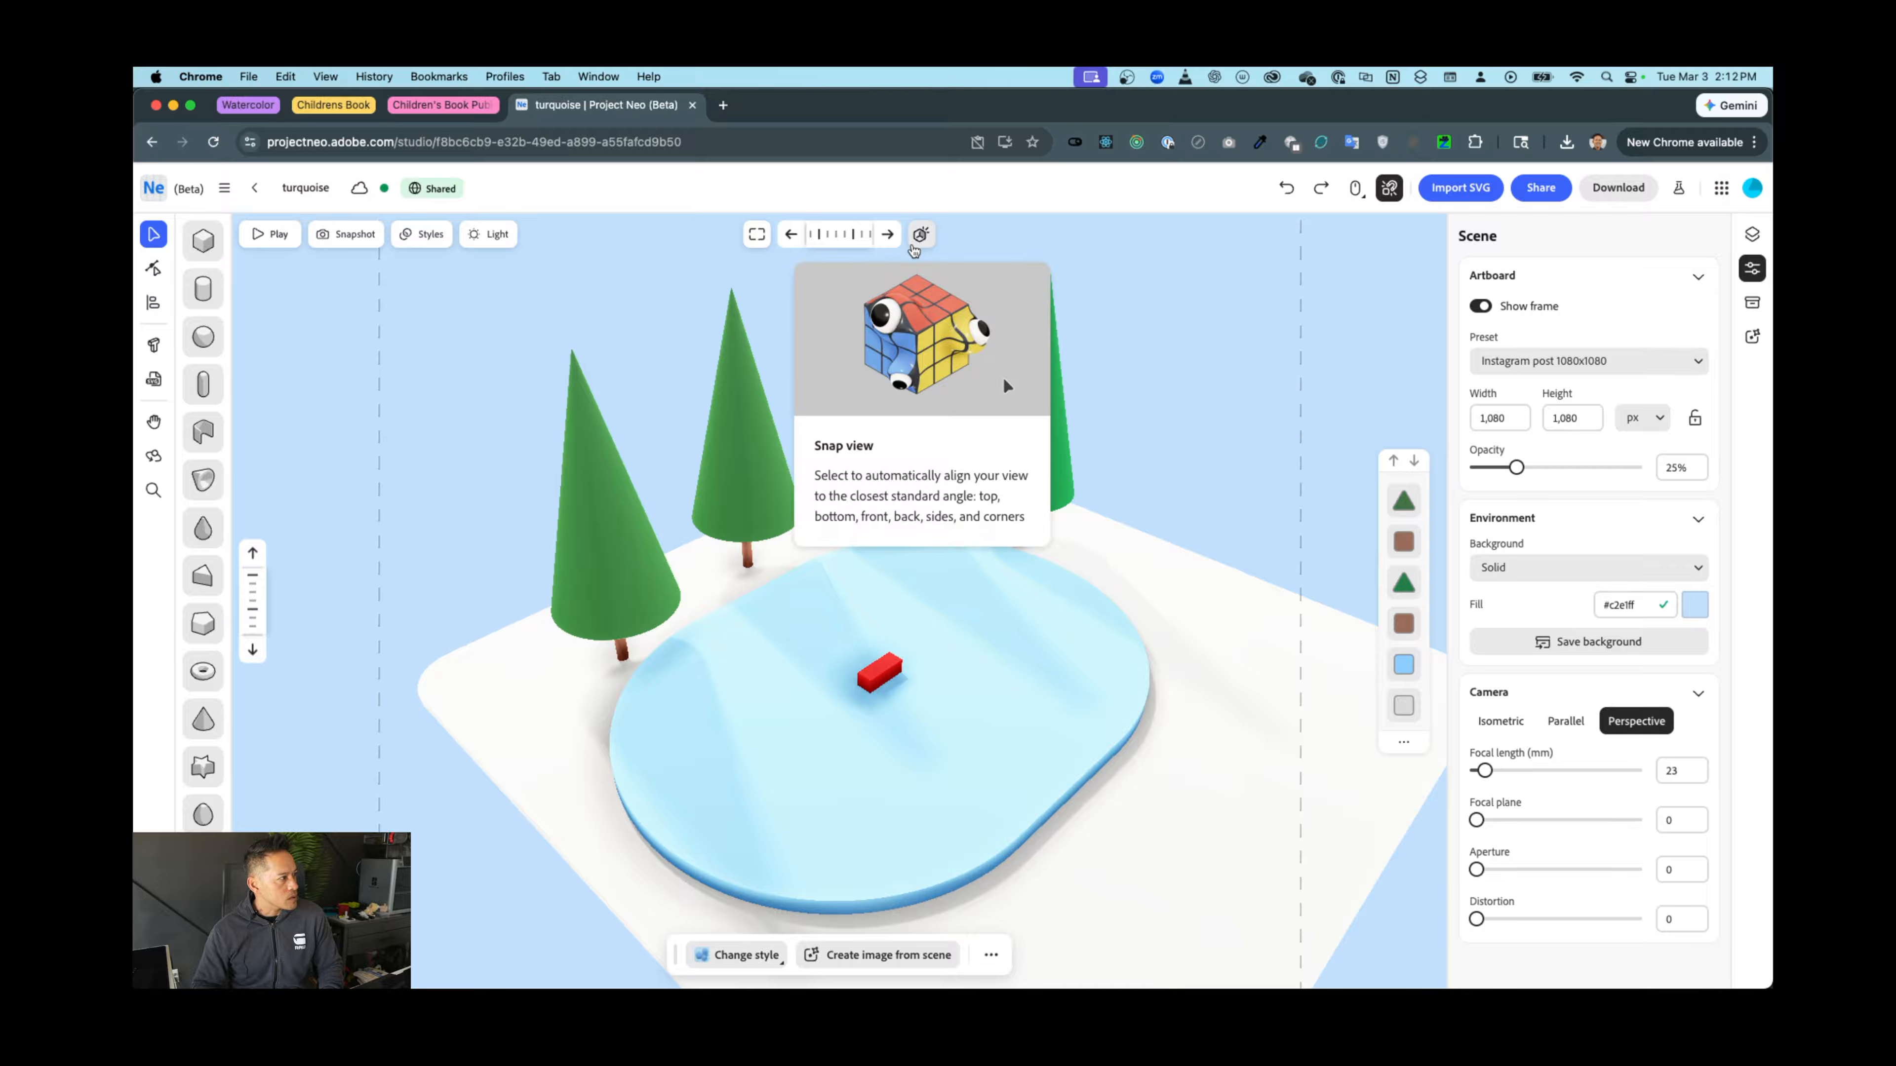
left_click(755, 236)
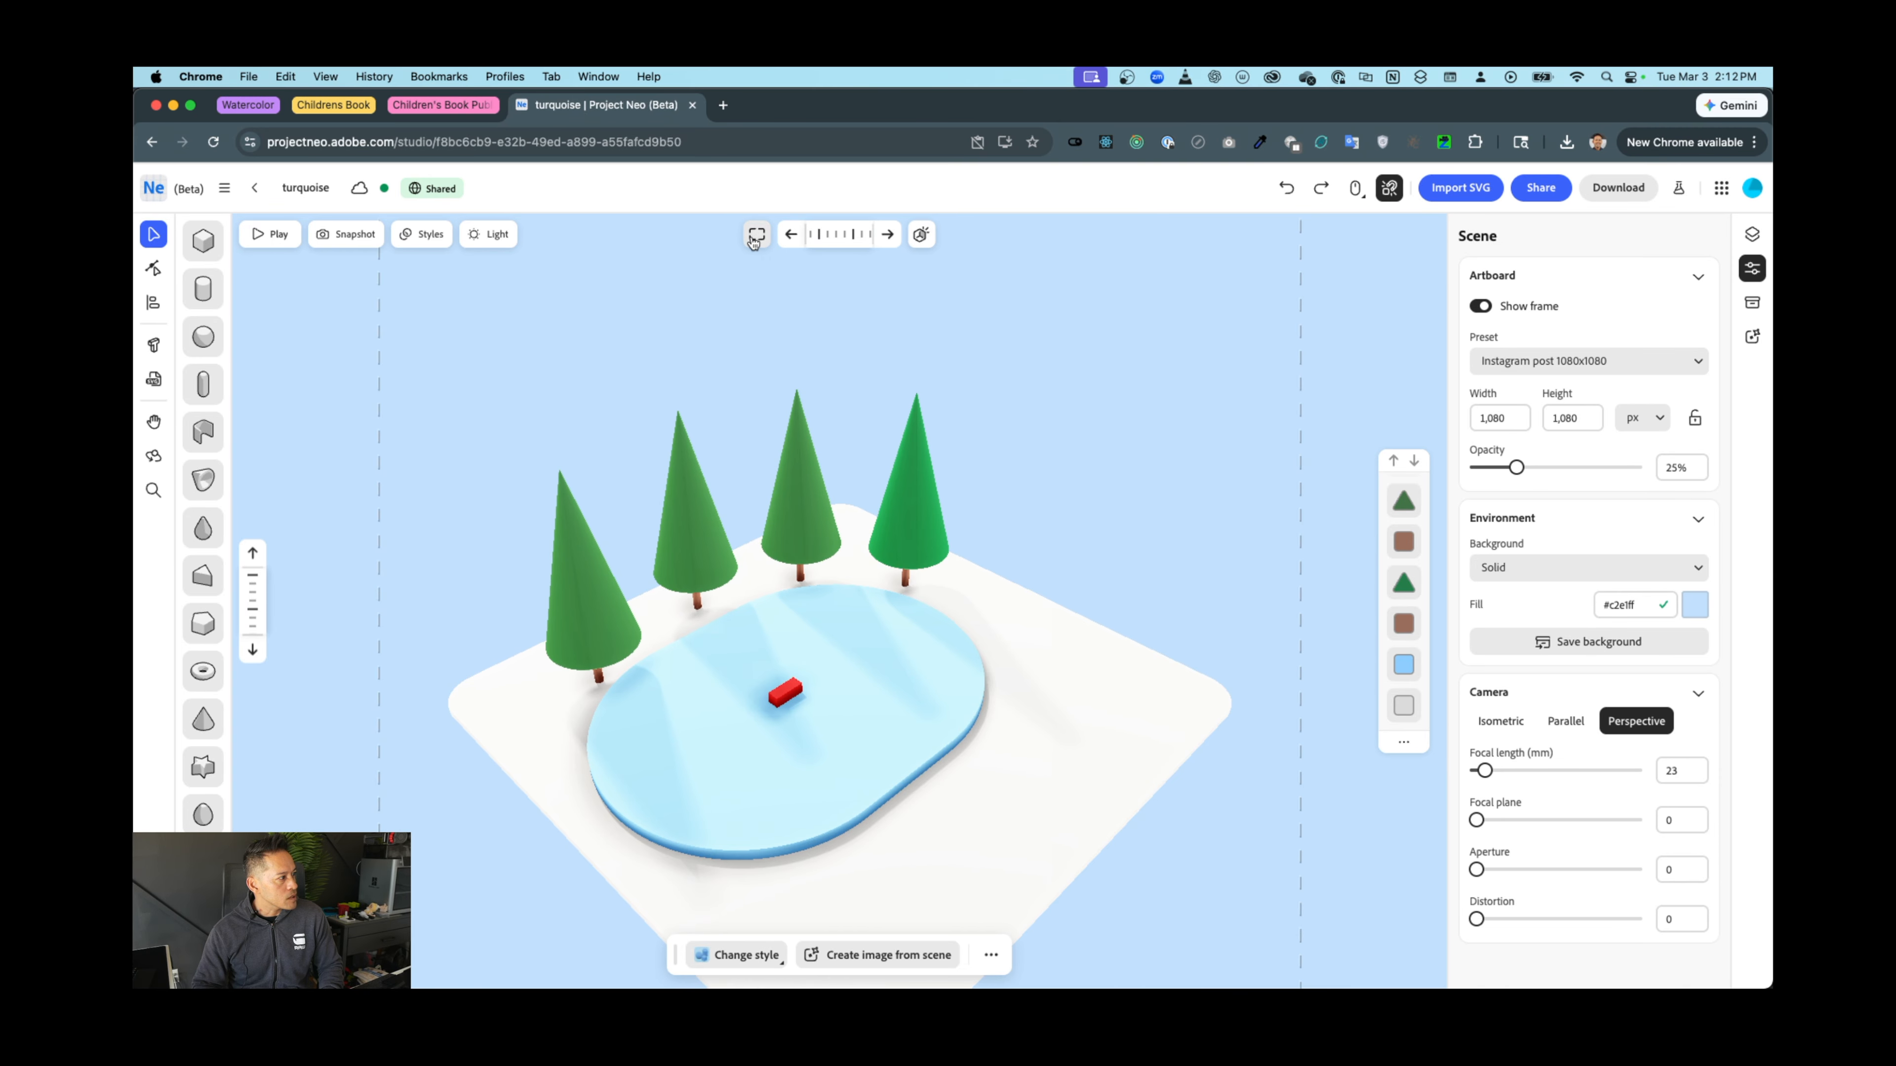
scroll(1003, 548, "up", 5)
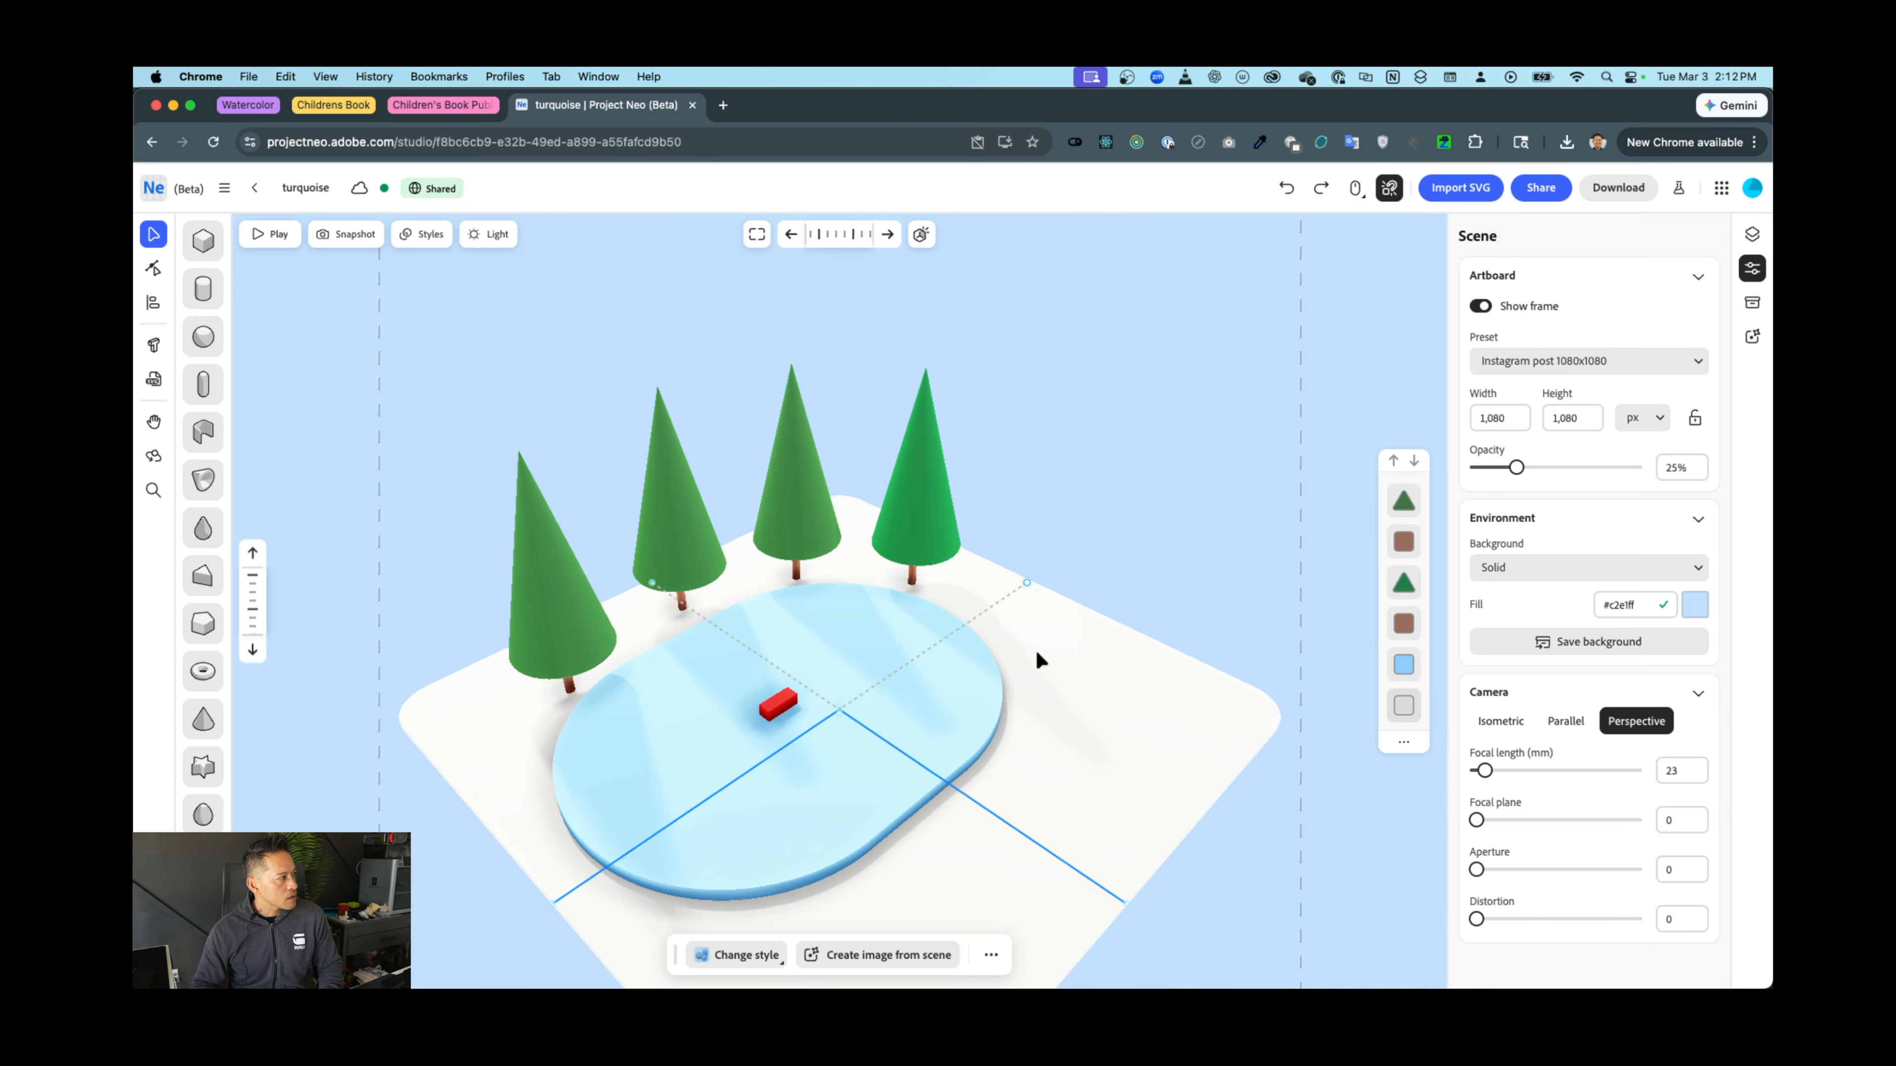
scroll(1039, 659, "up", 2)
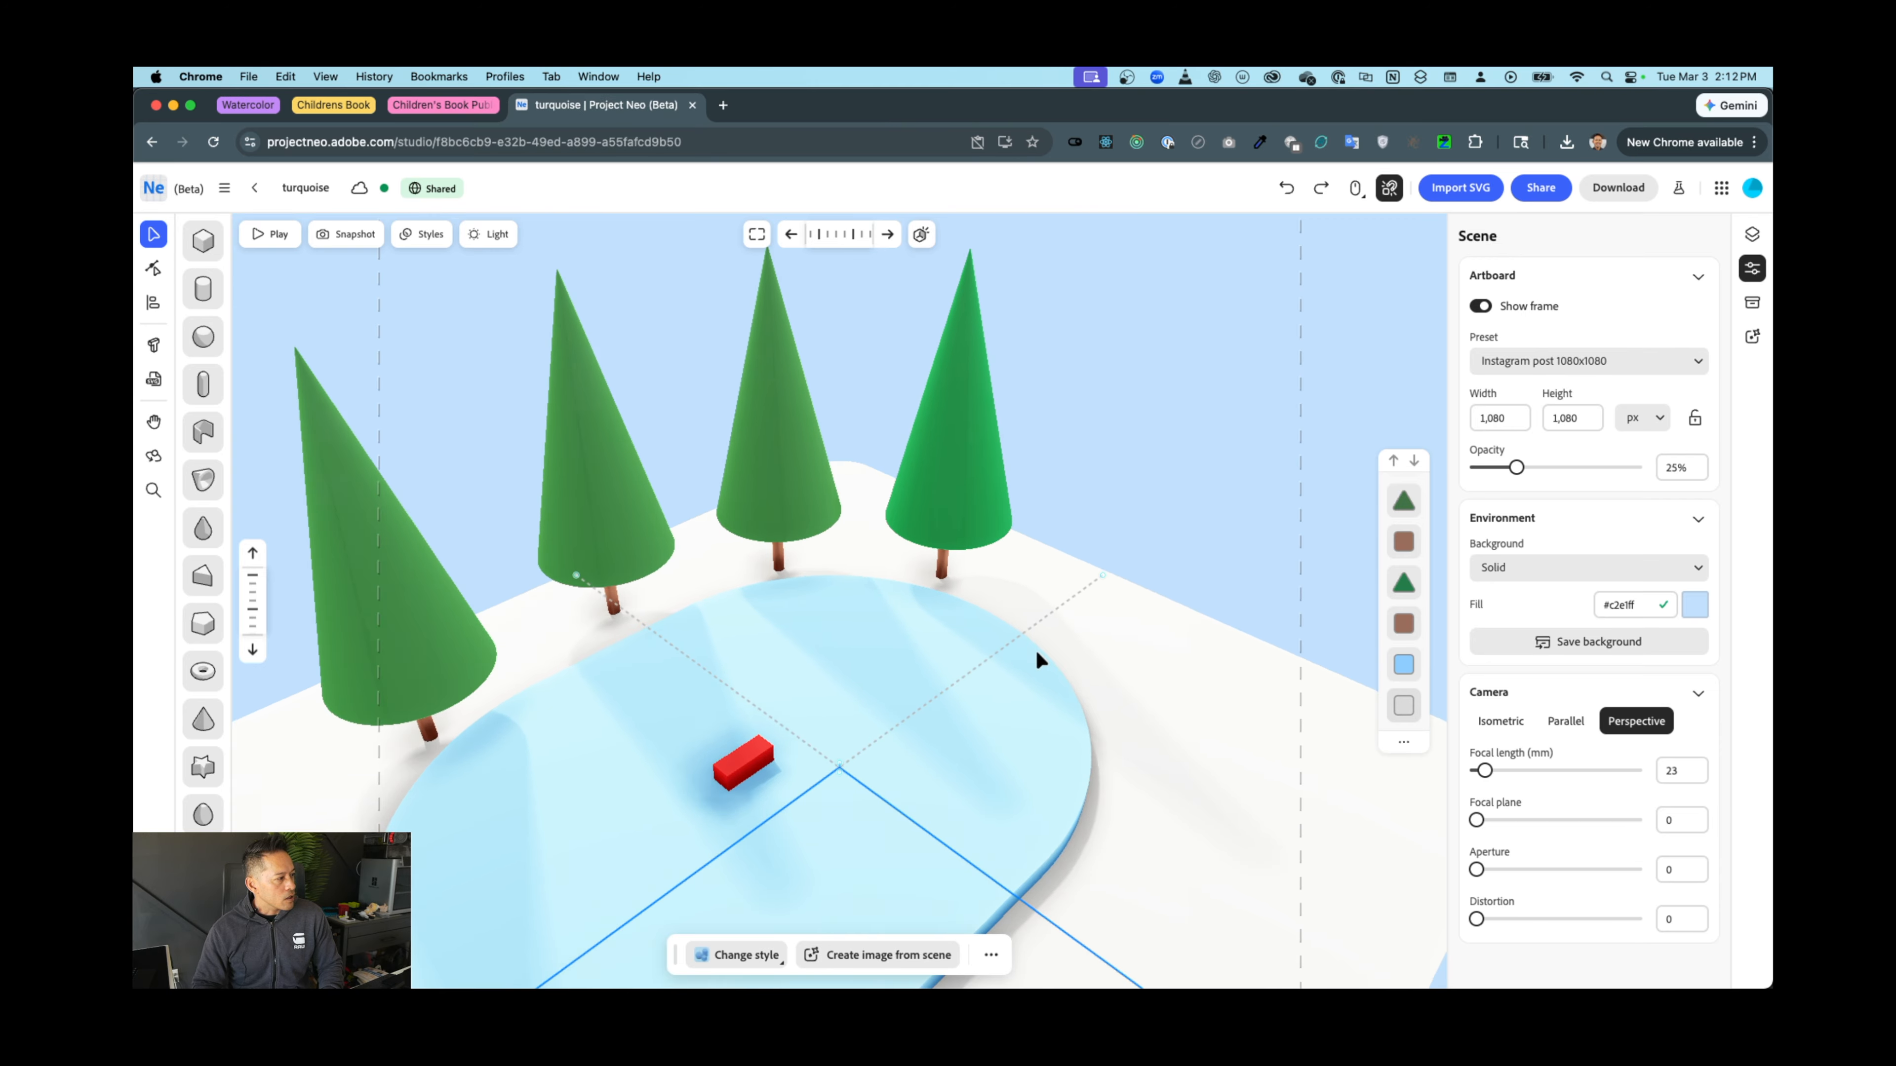
left_click(1182, 650)
right_click_drag(1164, 646, 1234, 605)
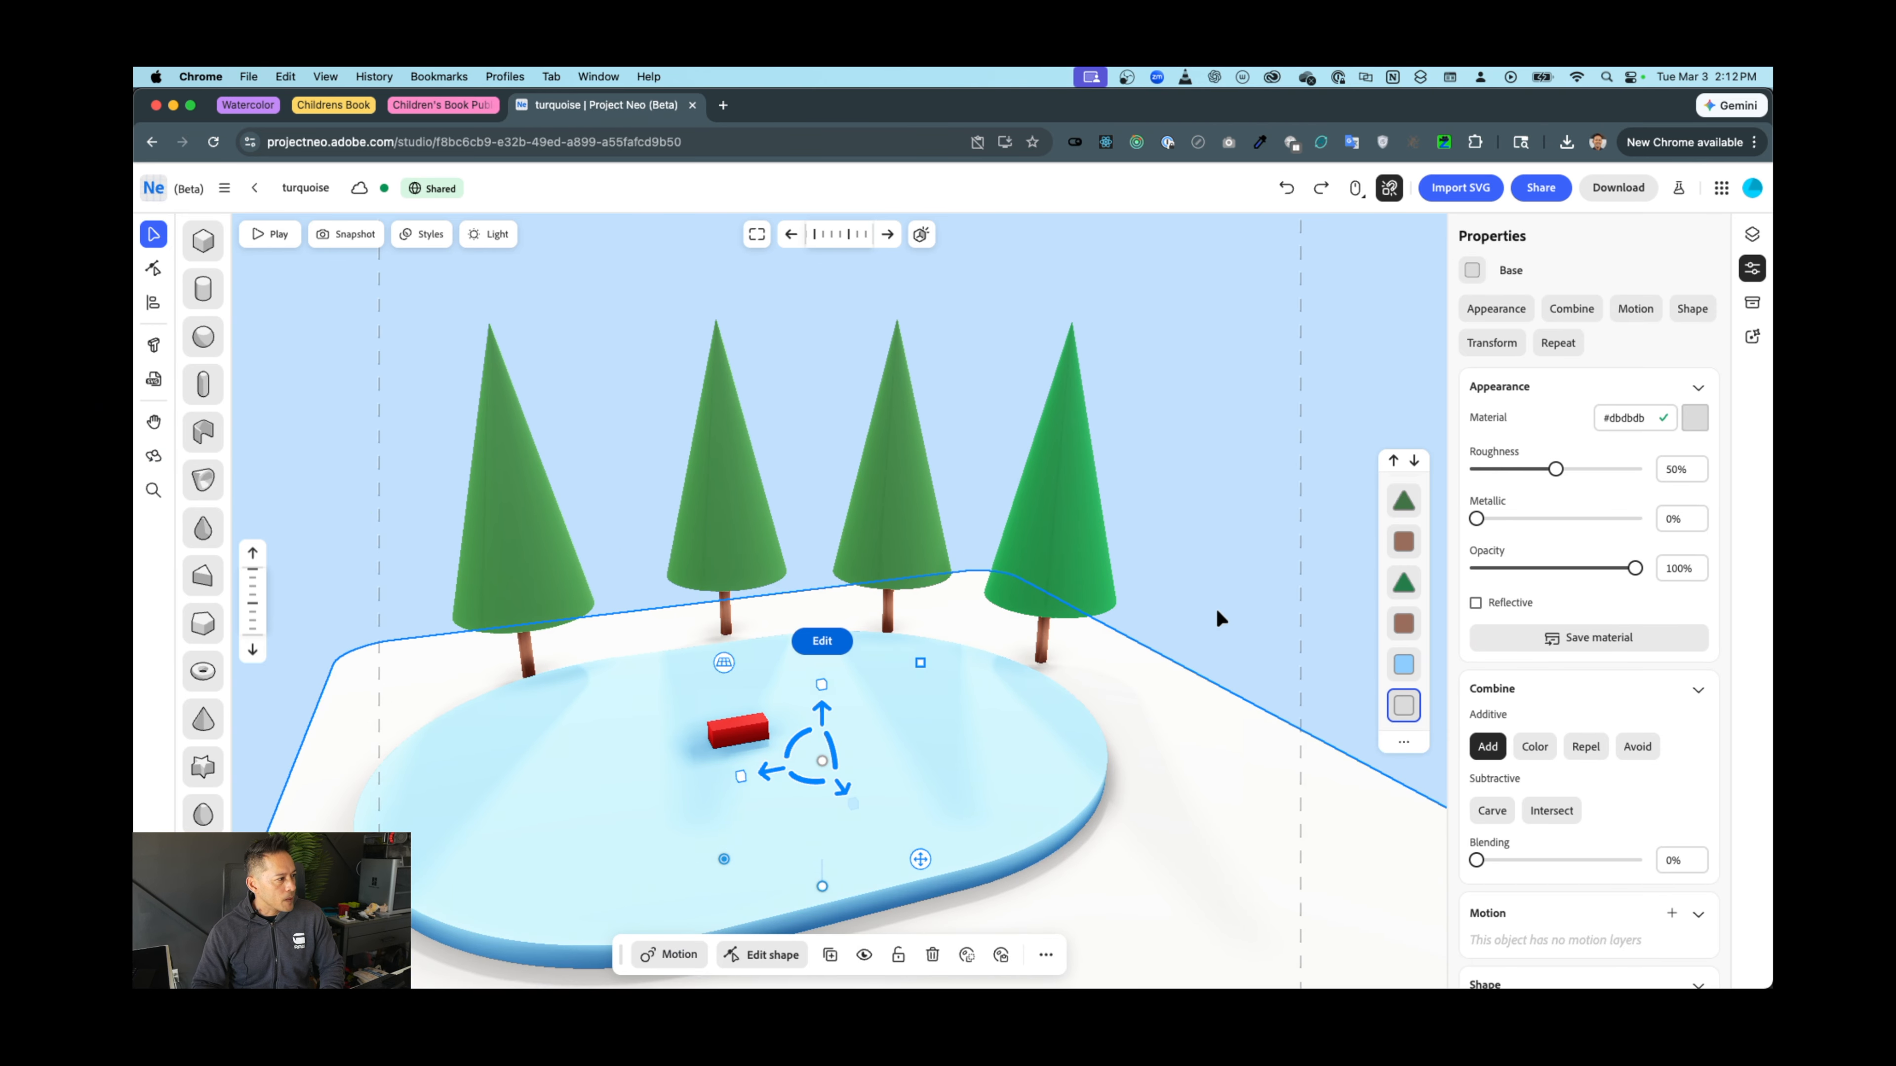
left_click(1218, 617)
mouse_move(1218, 612)
right_mouse_down()
mouse_move(1197, 593)
mouse_move(1233, 609)
right_mouse_up()
scroll(929, 758, "up", 5)
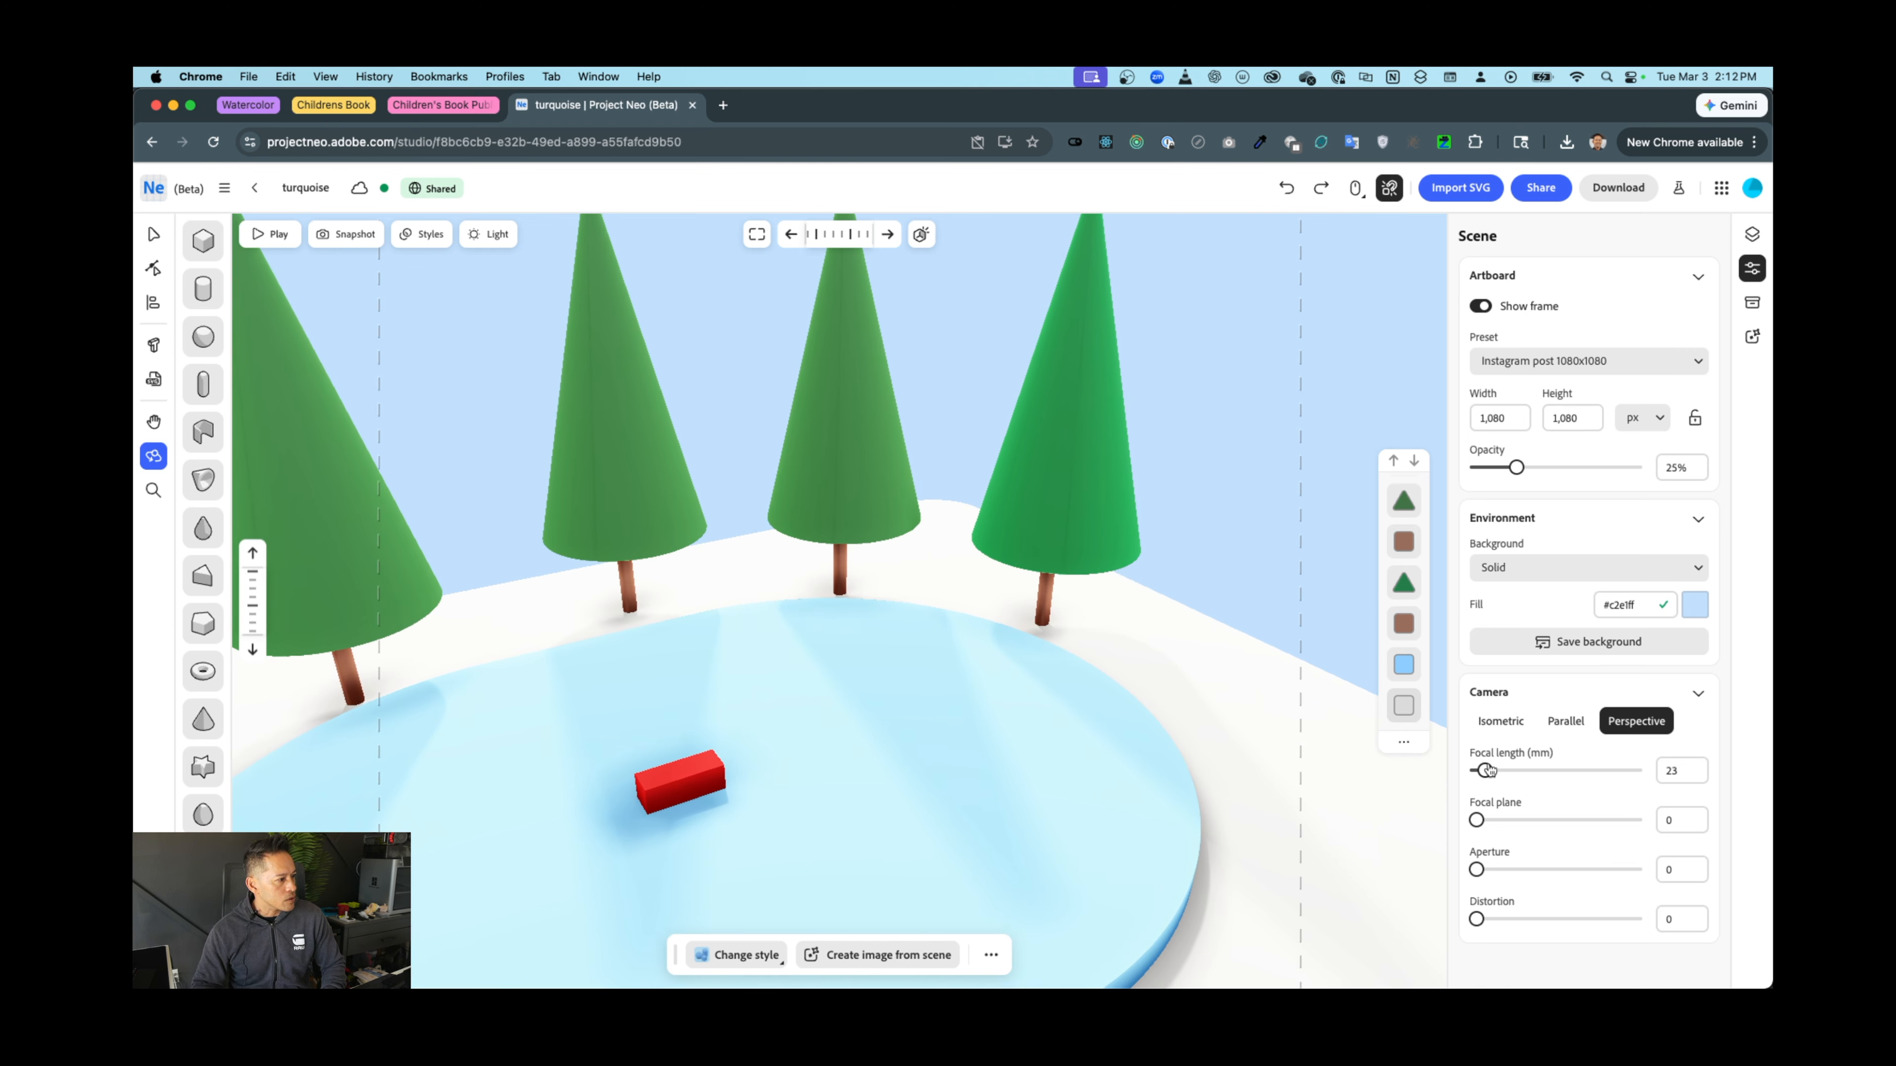
Lower the camera focal length from 23 to 17 and orbit down to eye level with the trees
left_click_drag(1487, 770, 1482, 770)
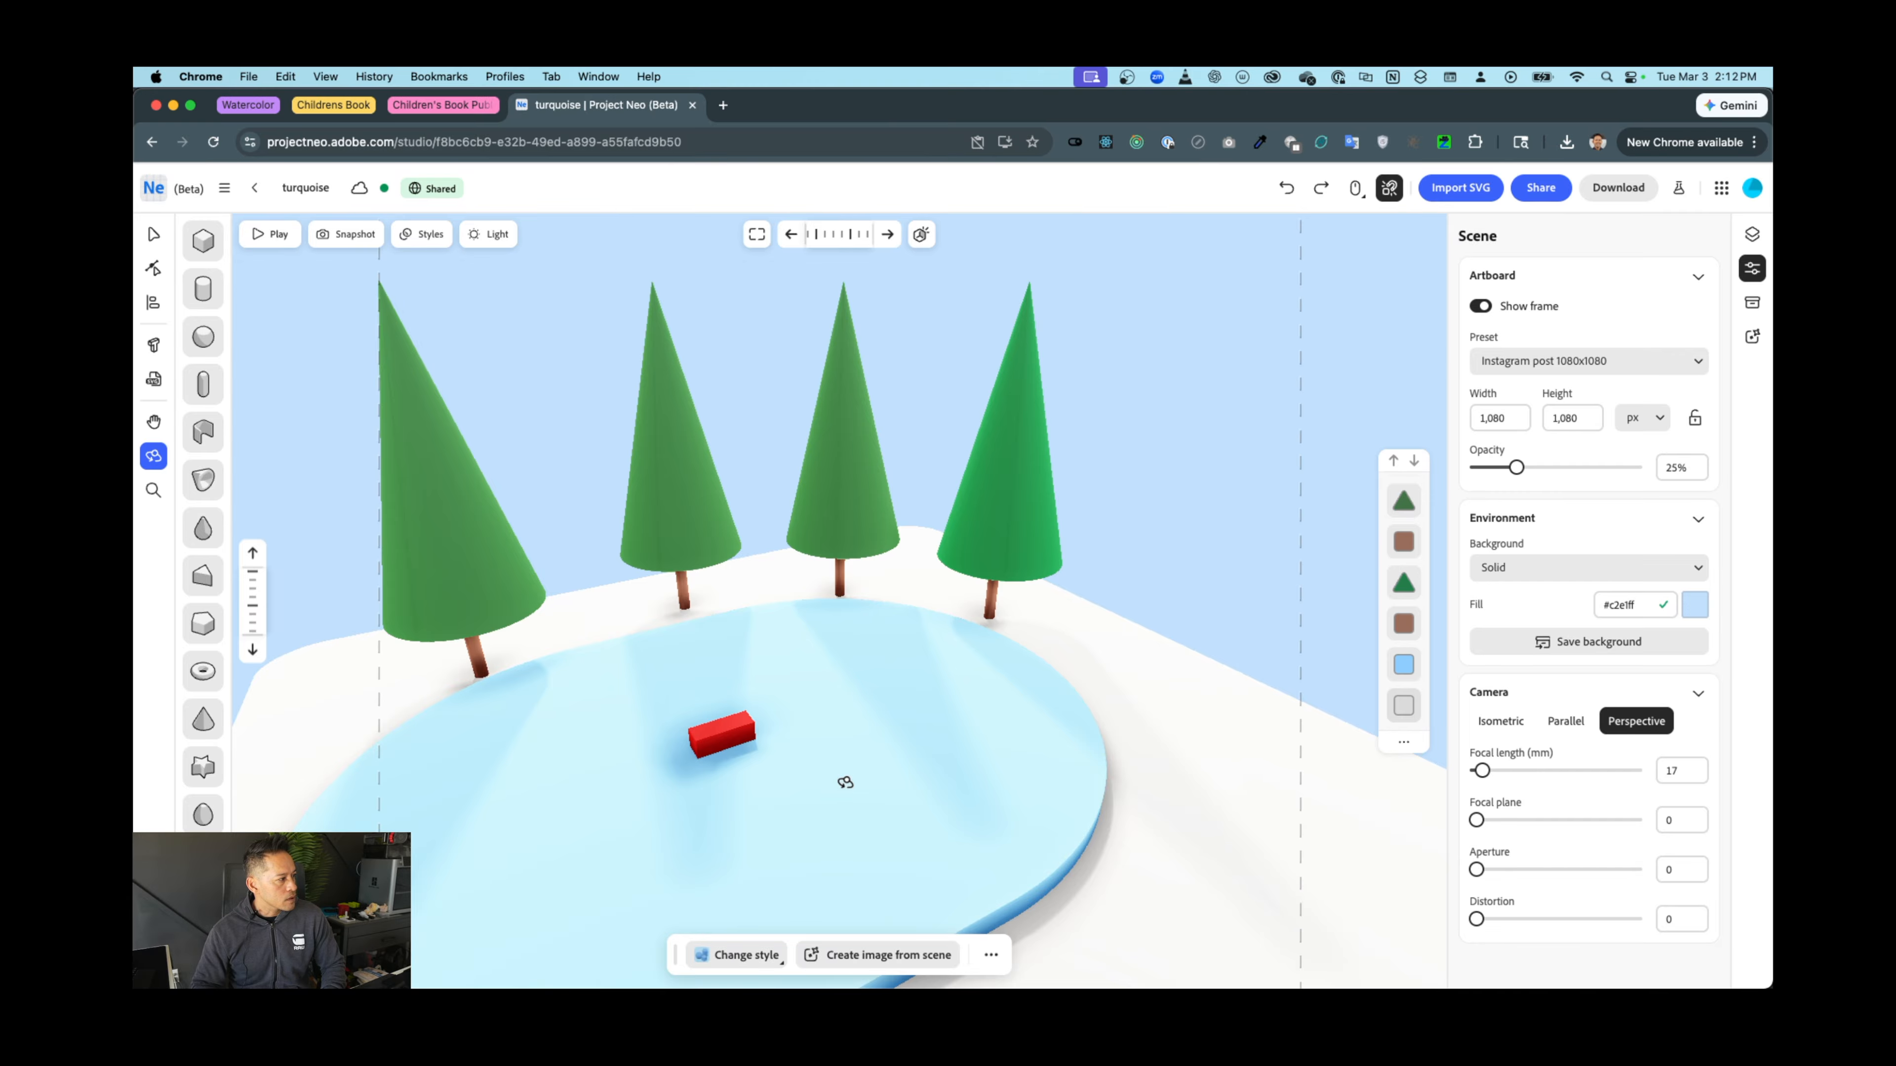
scroll(845, 782, "up", 3)
left_click_drag(820, 693, 946, 641)
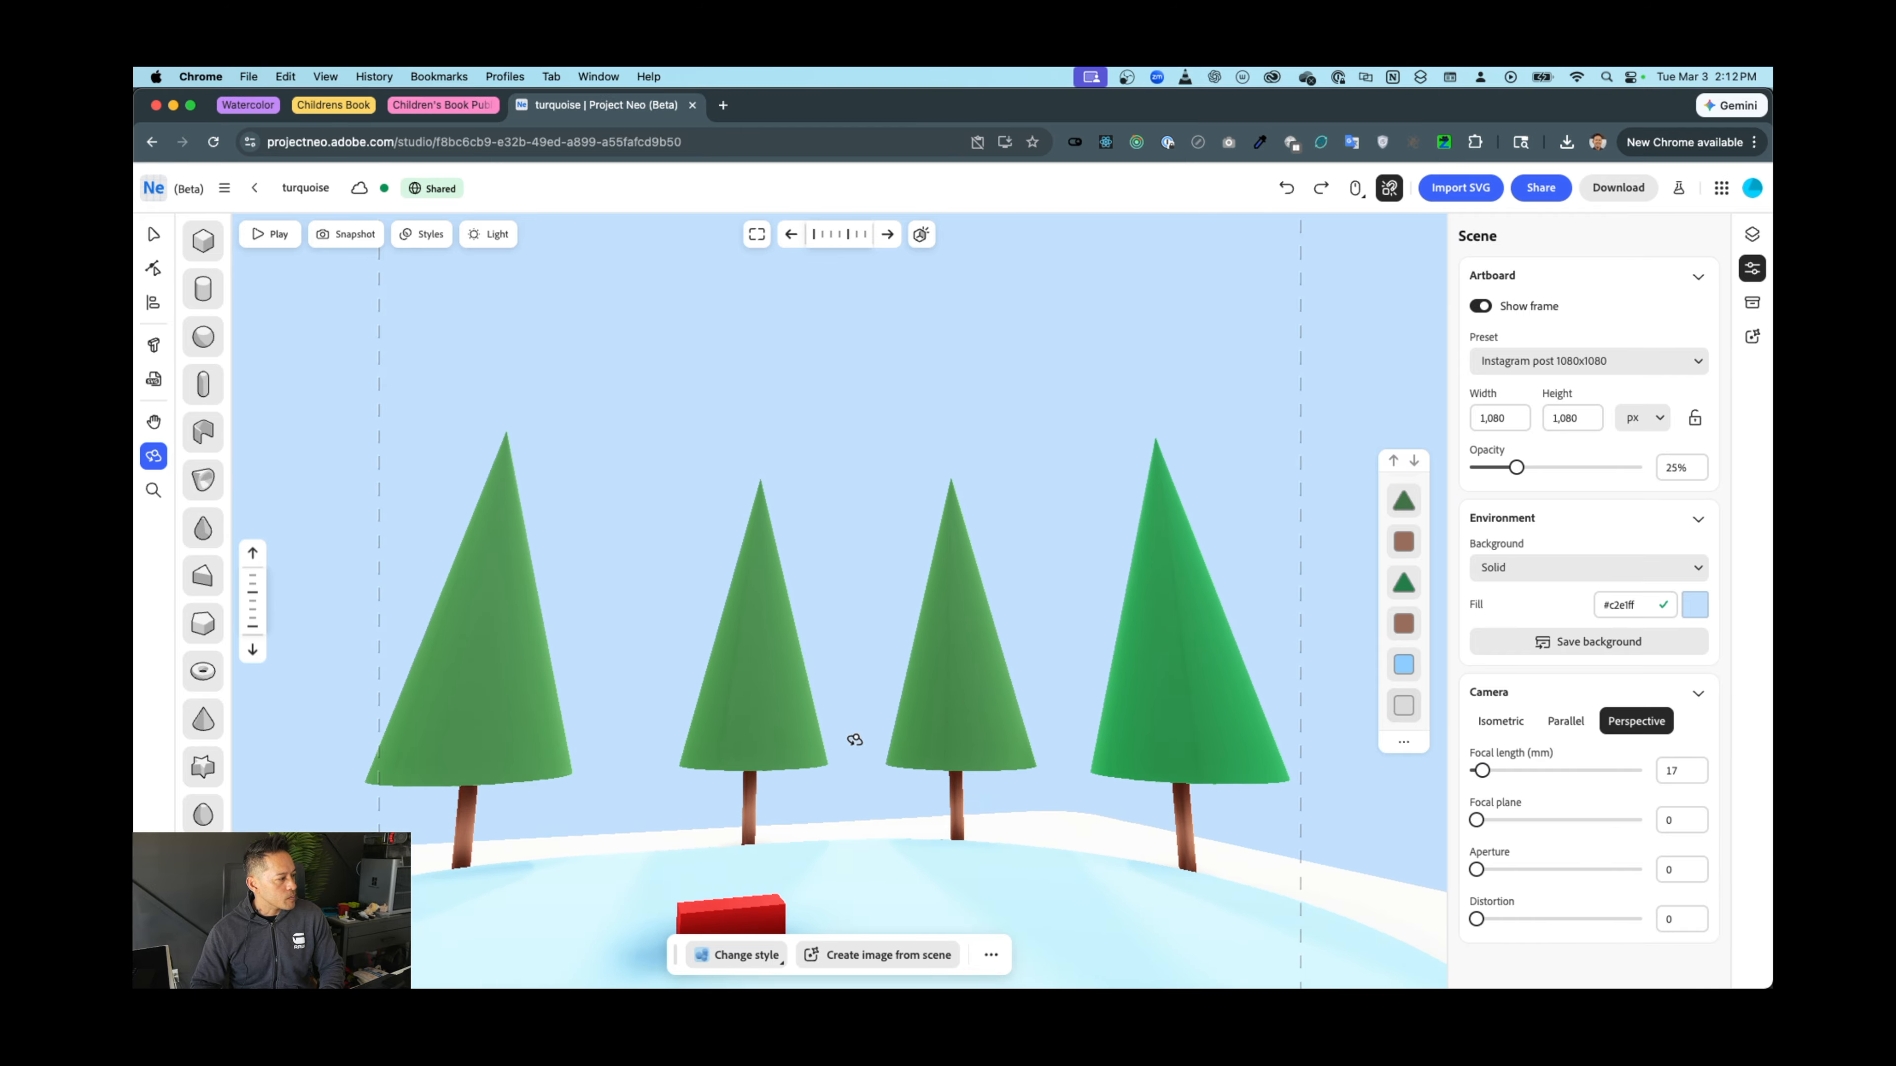
left_click_drag(847, 747, 944, 575)
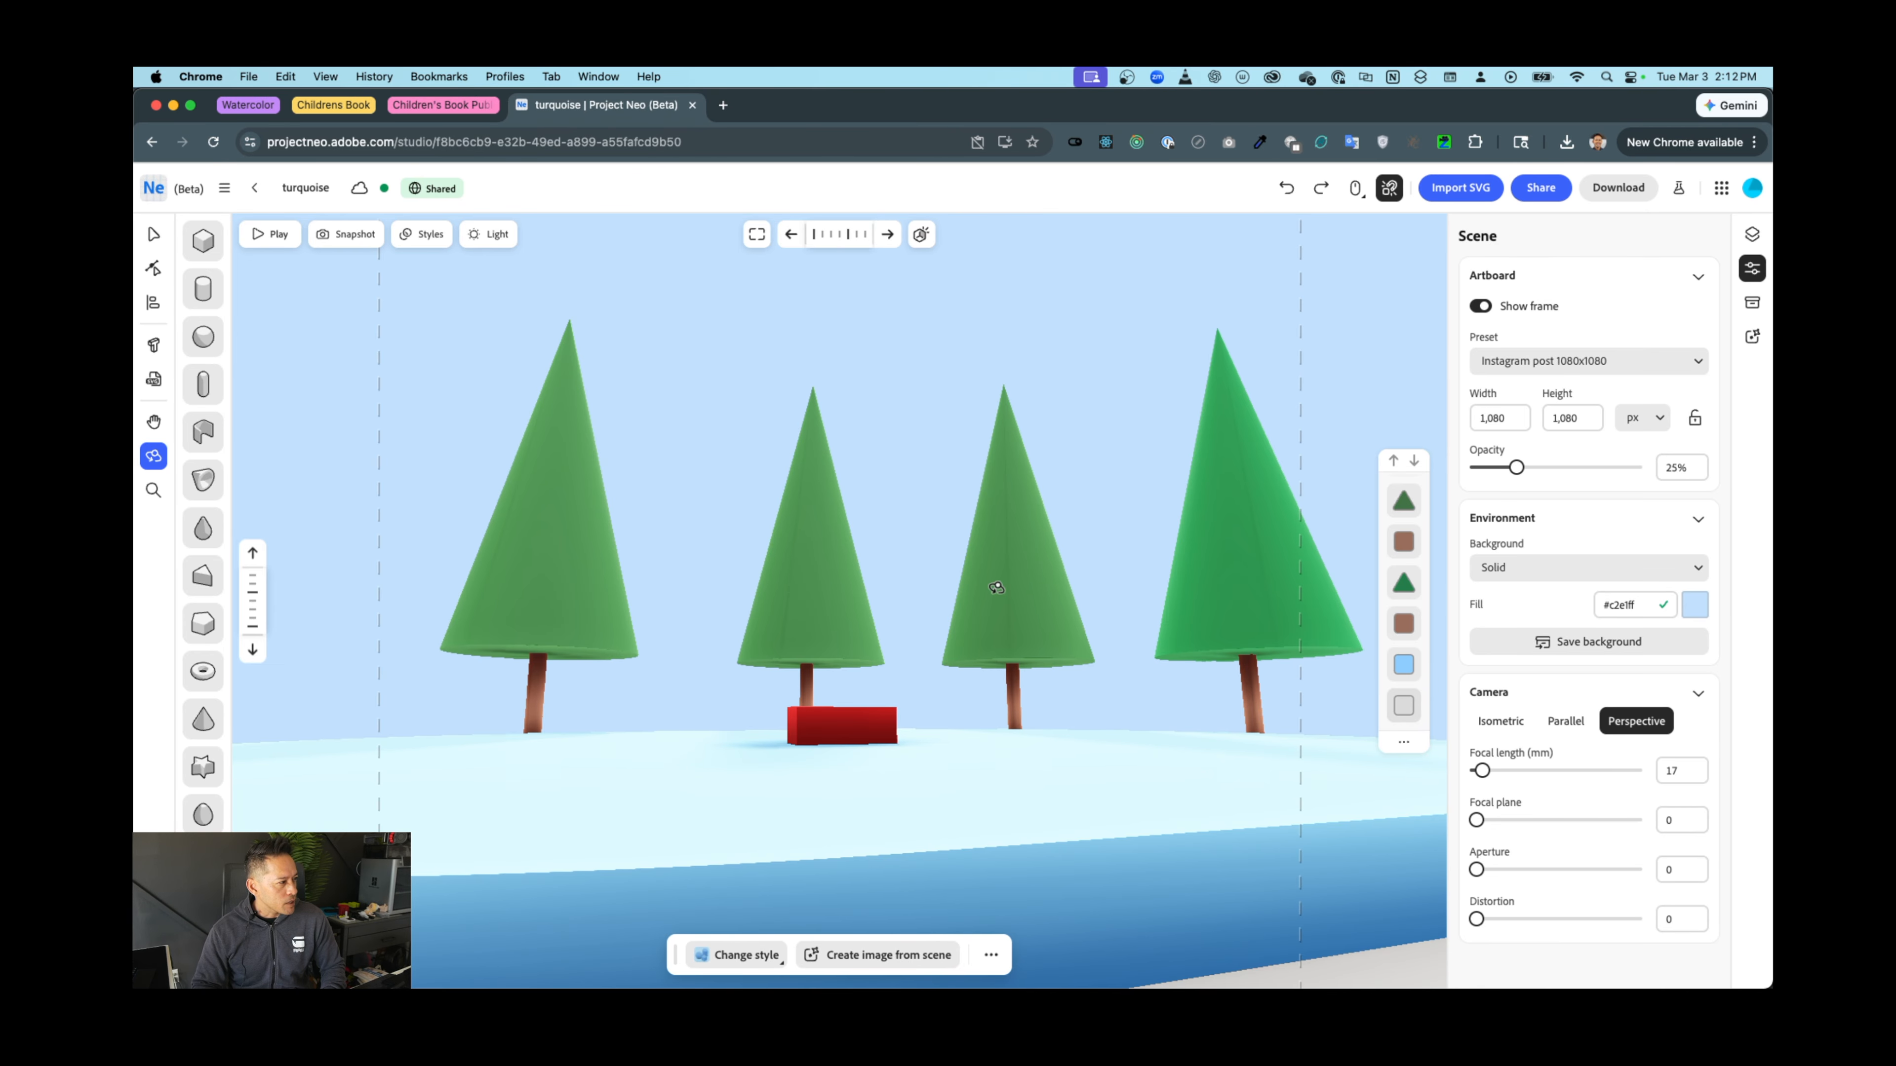
Orbit and zoom around the scene to review the trees and red block from low angles
left_click_drag(954, 558, 957, 627)
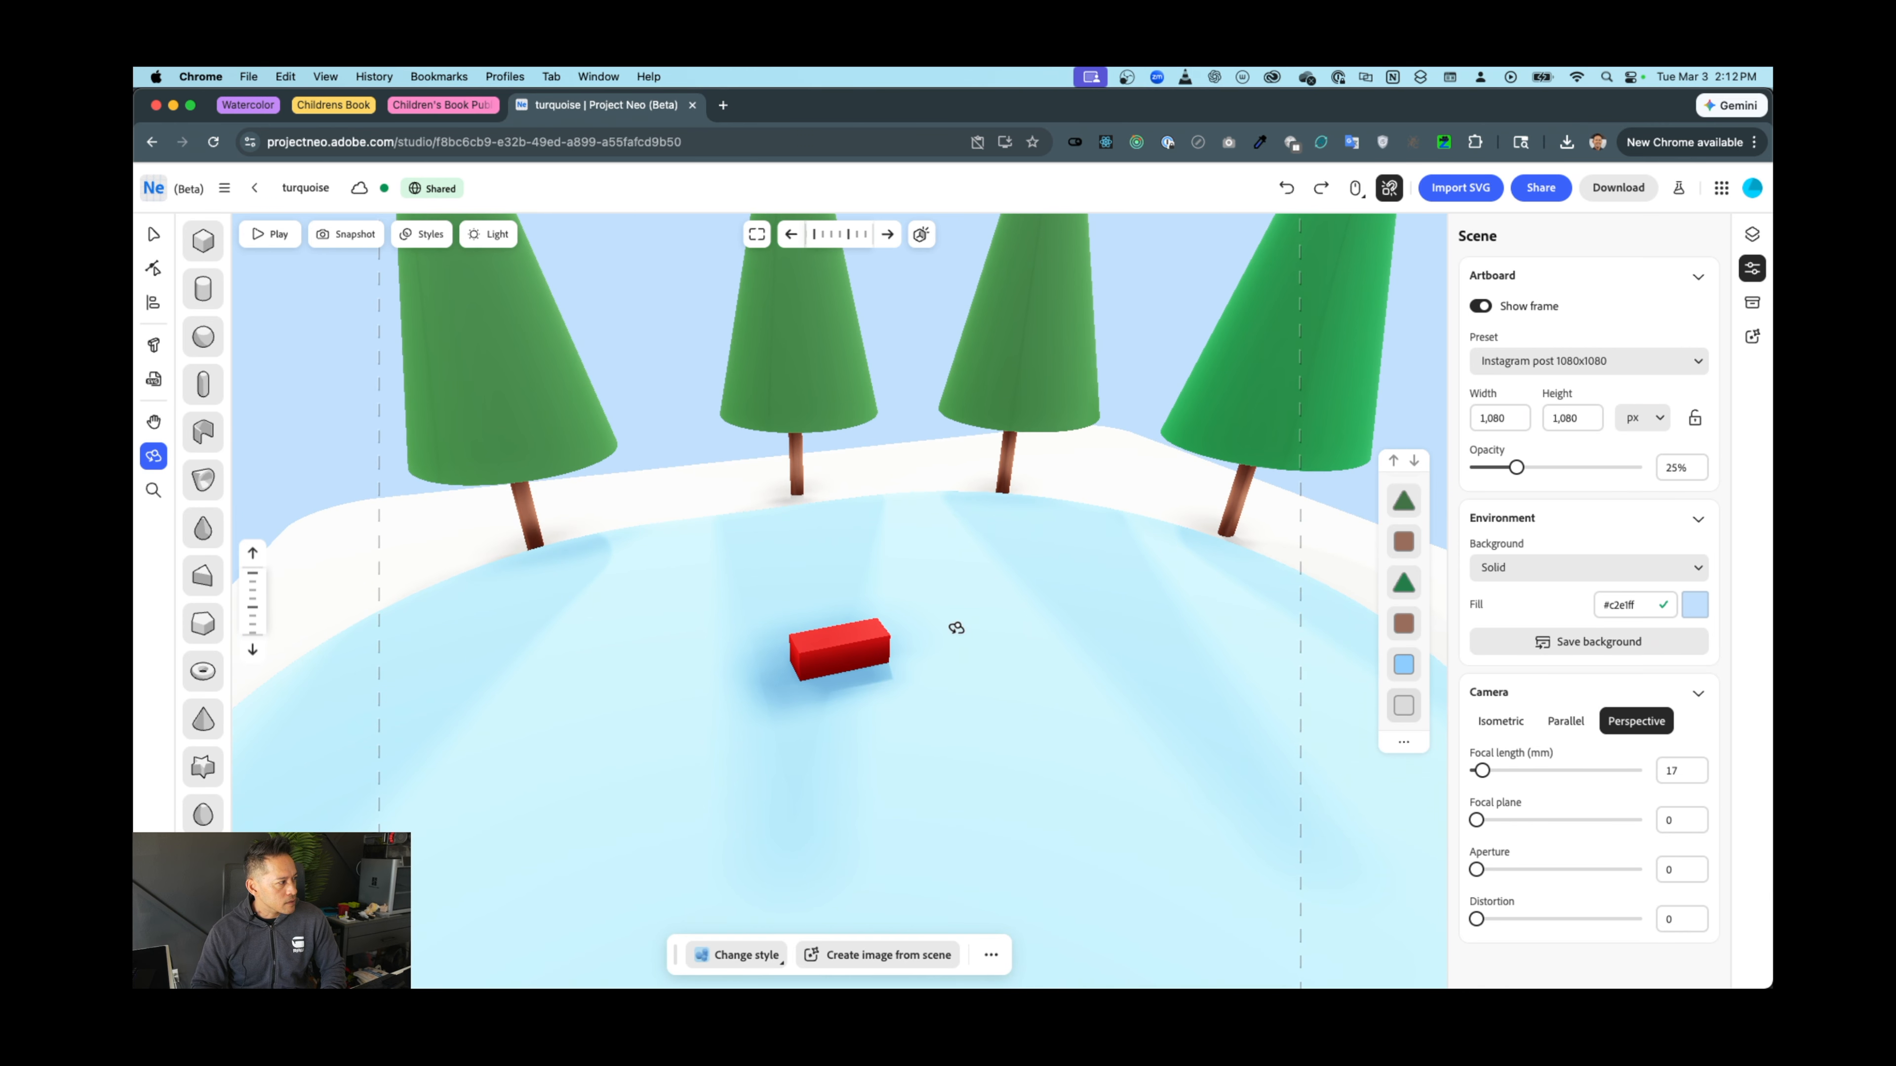
left_click_drag(988, 521, 1029, 669)
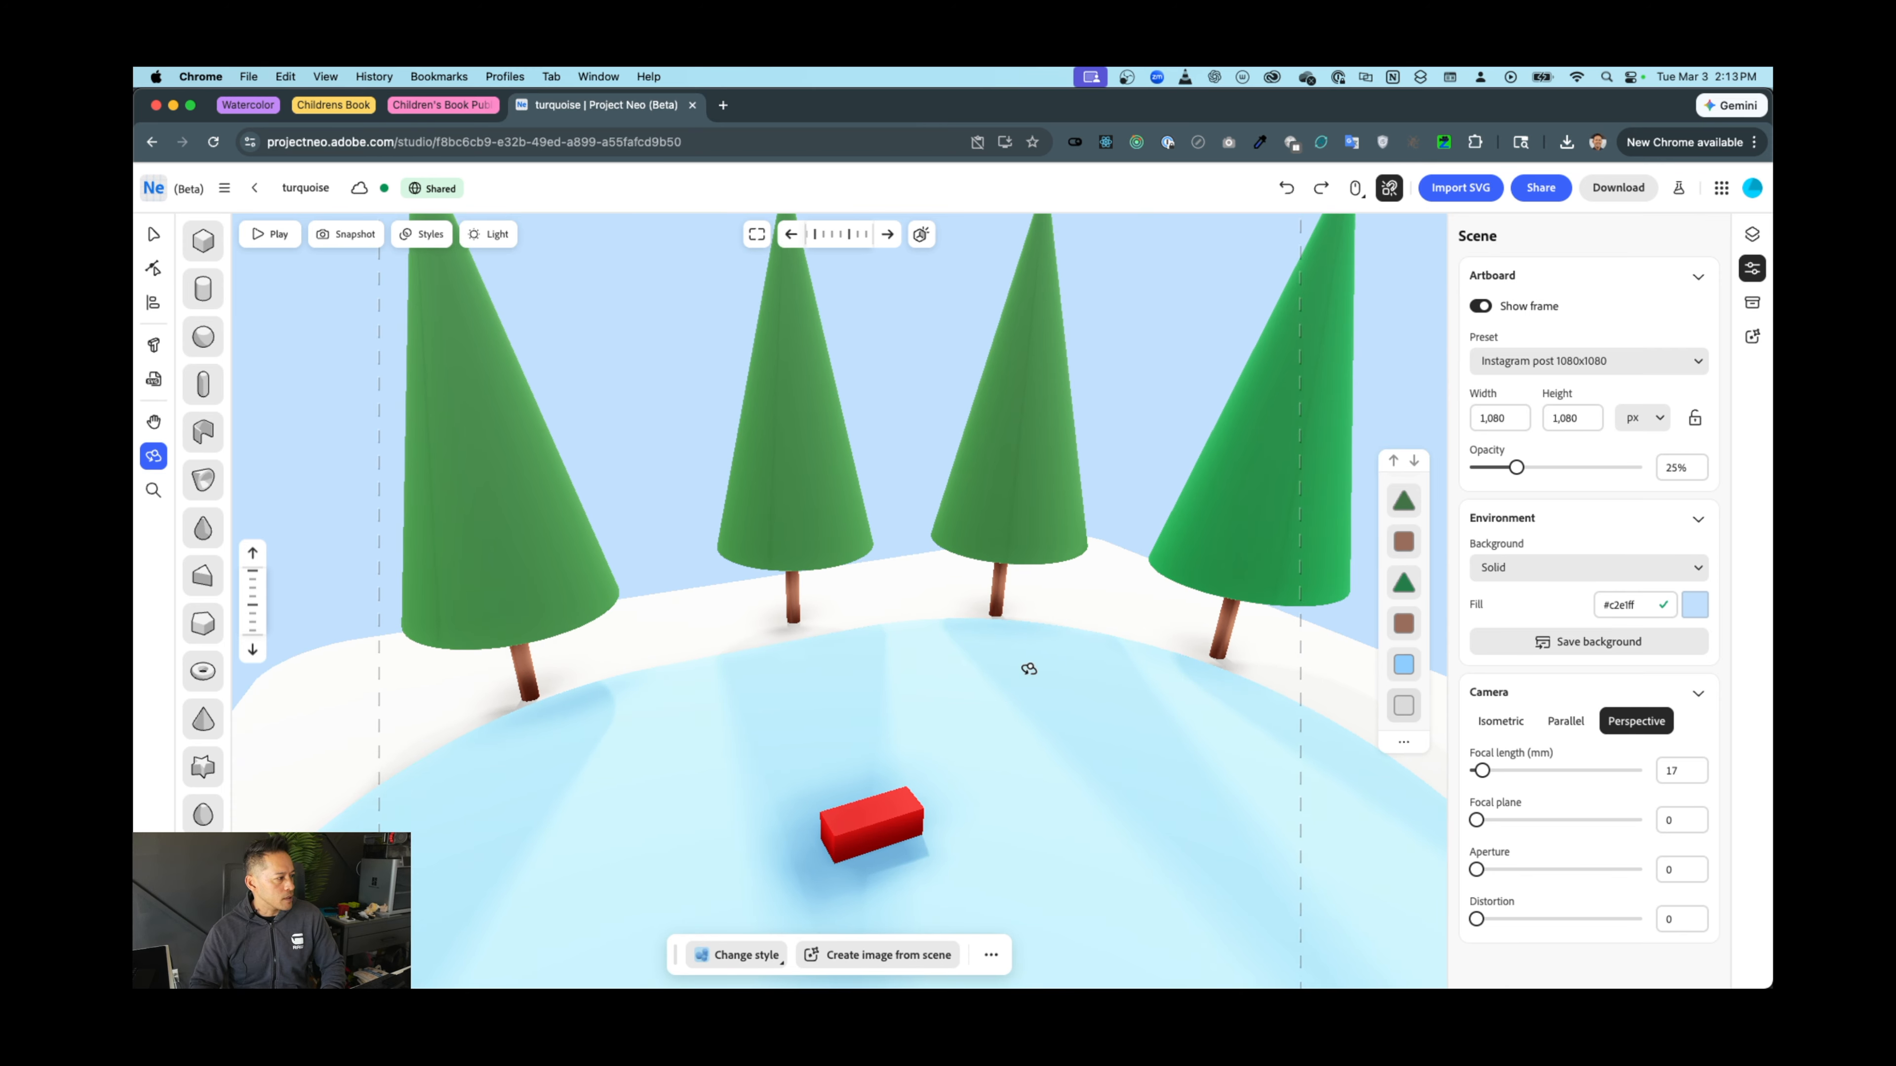
left_click_drag(1021, 718, 1060, 704)
scroll(1060, 705, "up", 2)
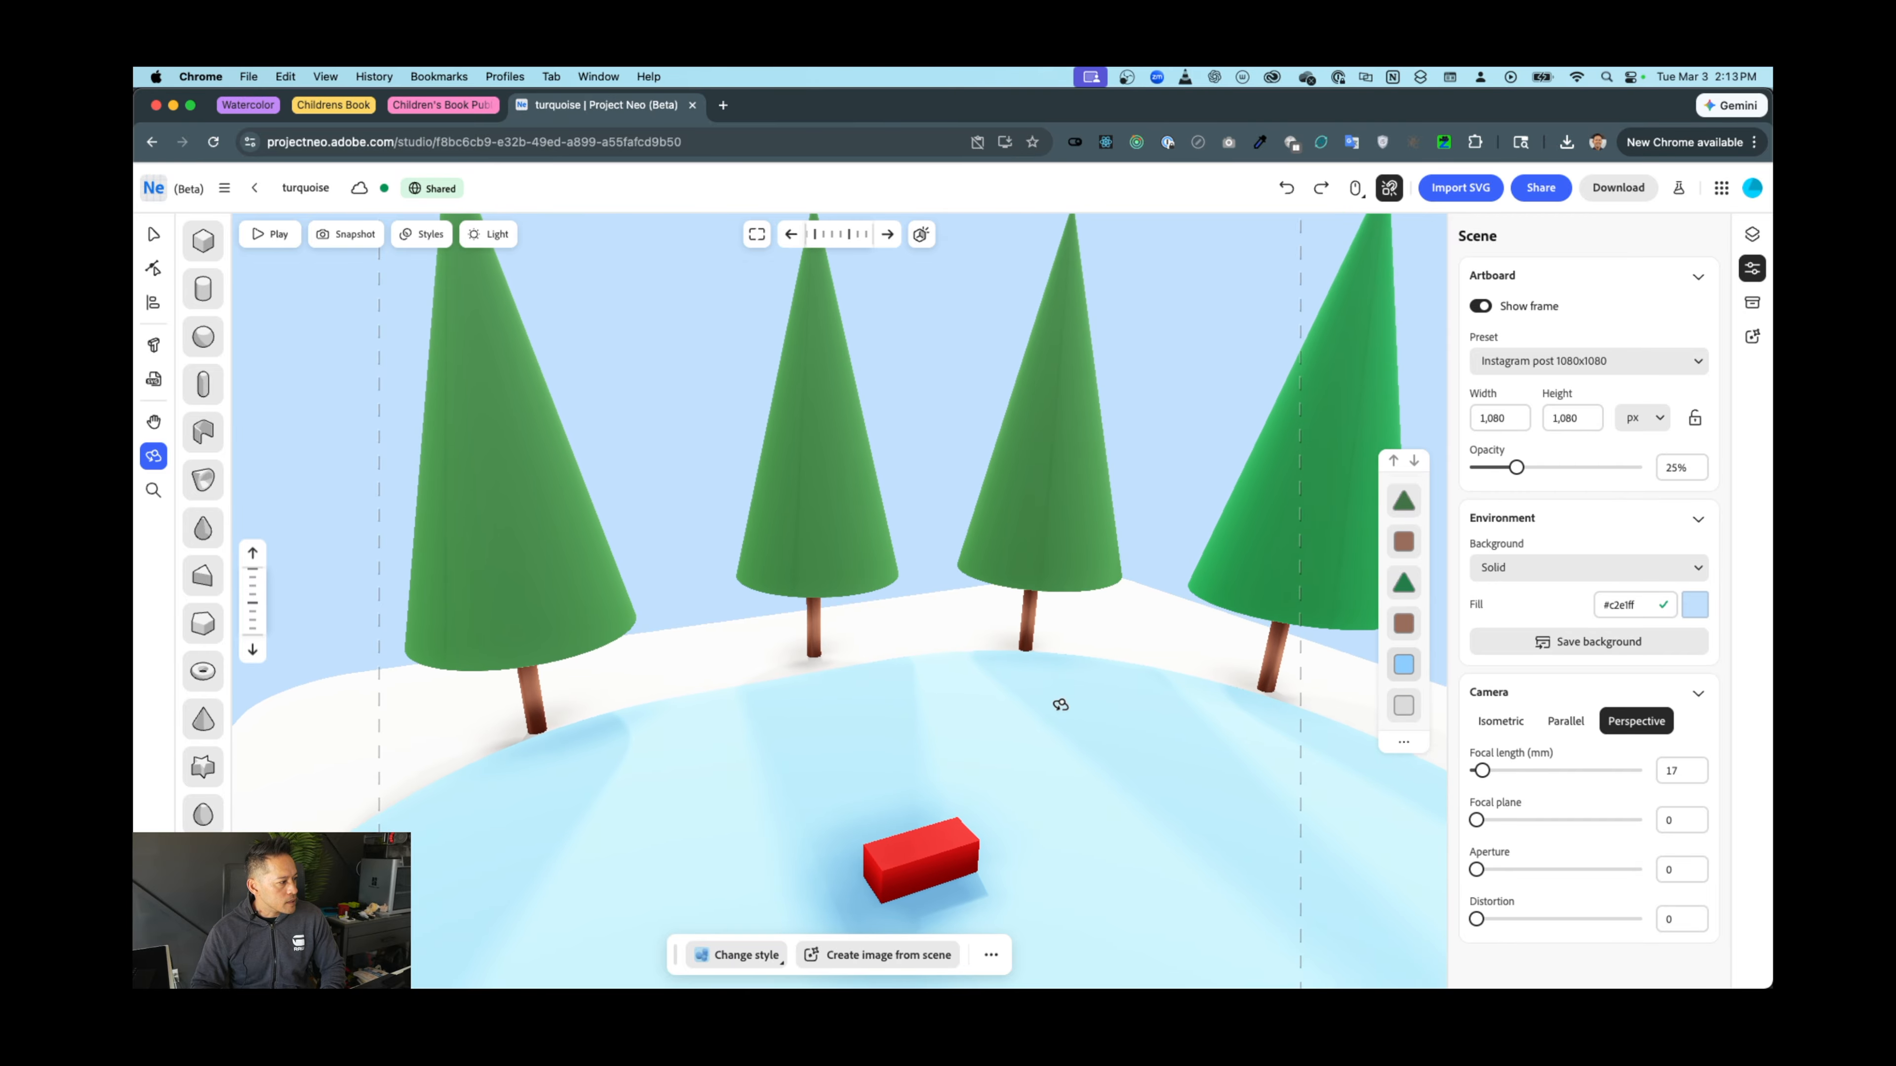
scroll(1043, 769, "down", 2)
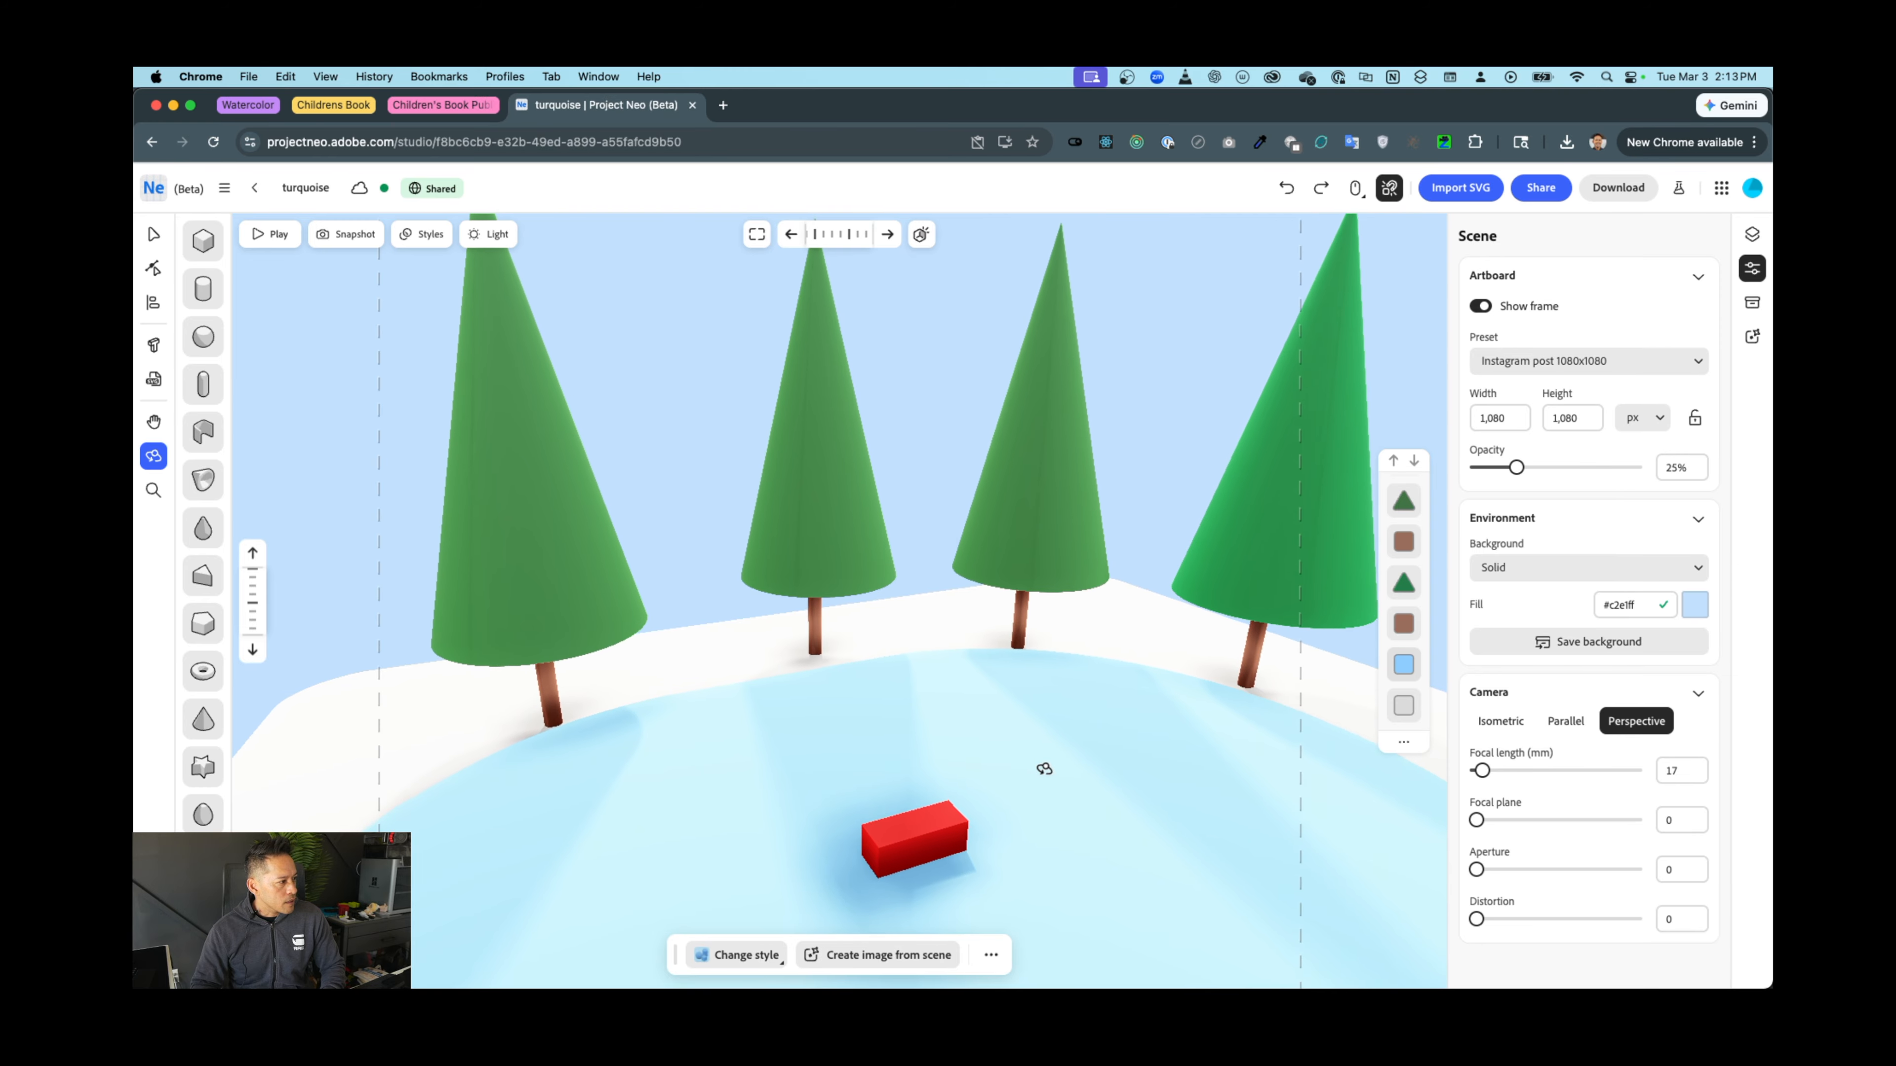
scroll(1044, 769, "up", 1)
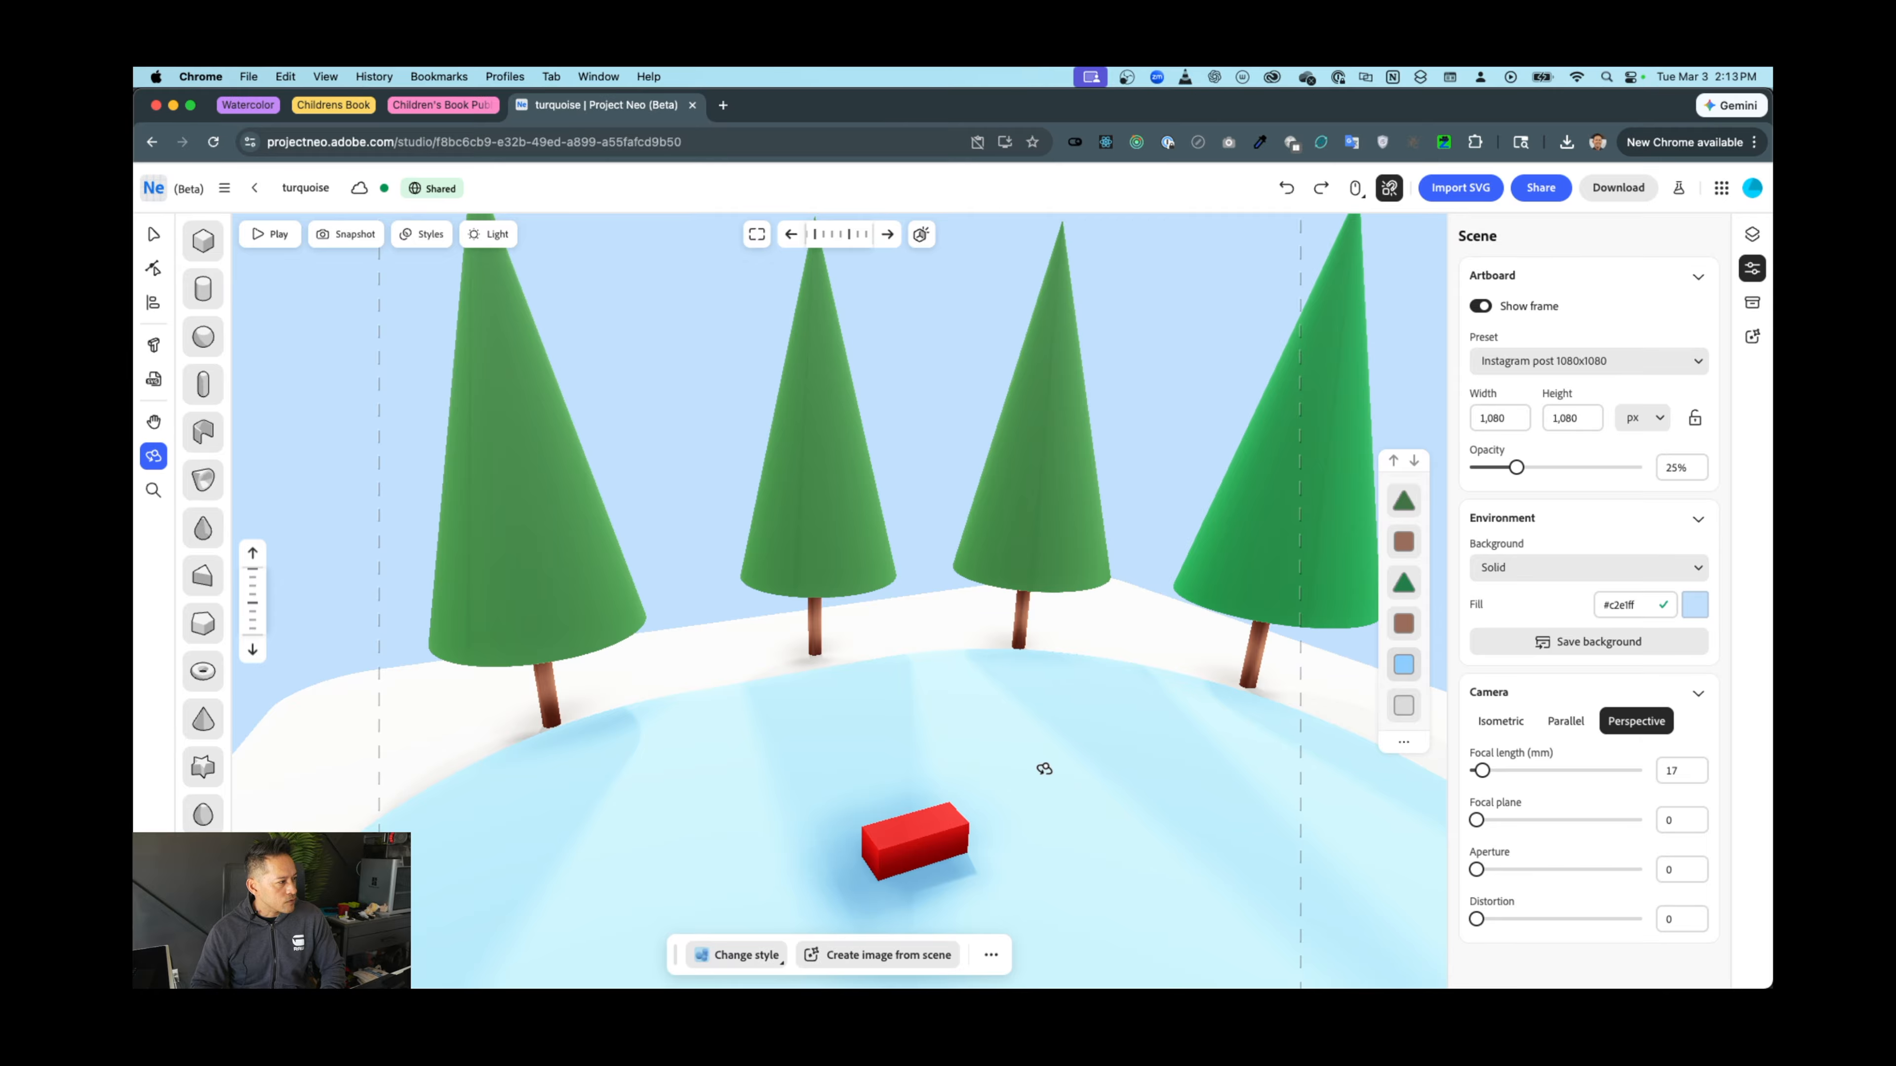